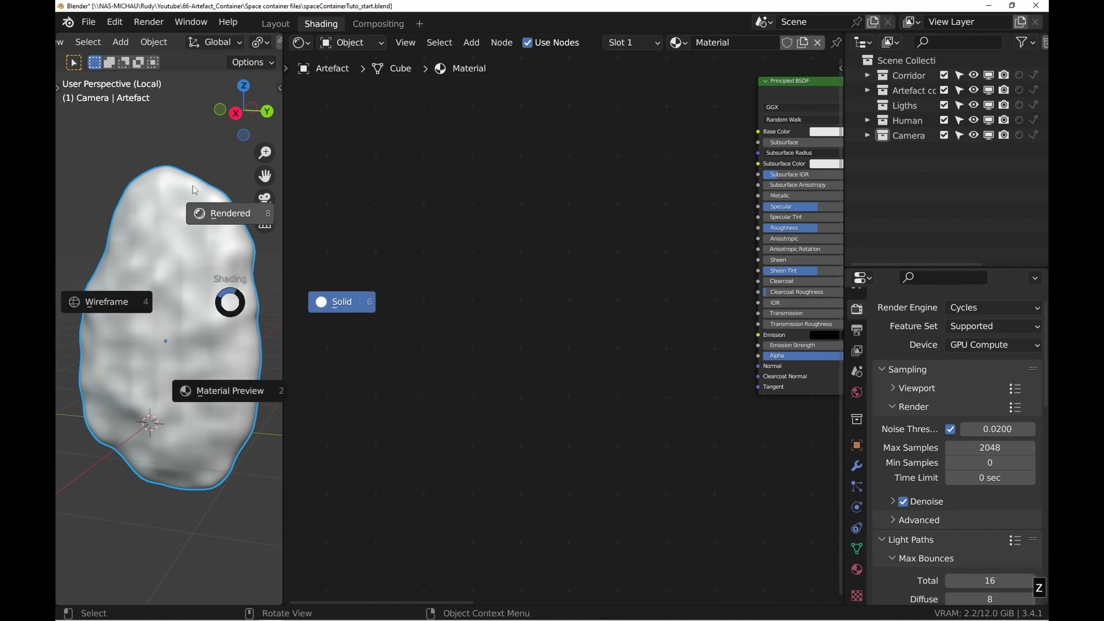
# Switch the viewport to Rendered shading and rename the artefact's material to Rocks
pyautogui.click(189, 198)
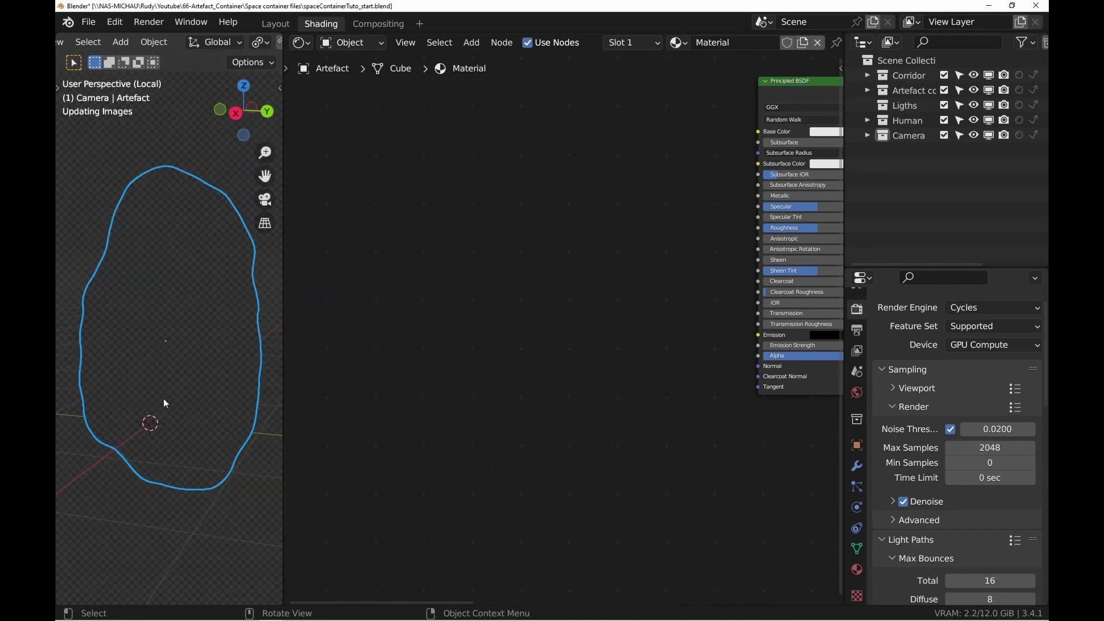
pyautogui.moveTo(555, 269); pyautogui.dragTo(408, 343, button='middle')
pyautogui.scroll(-3, 408, 343)
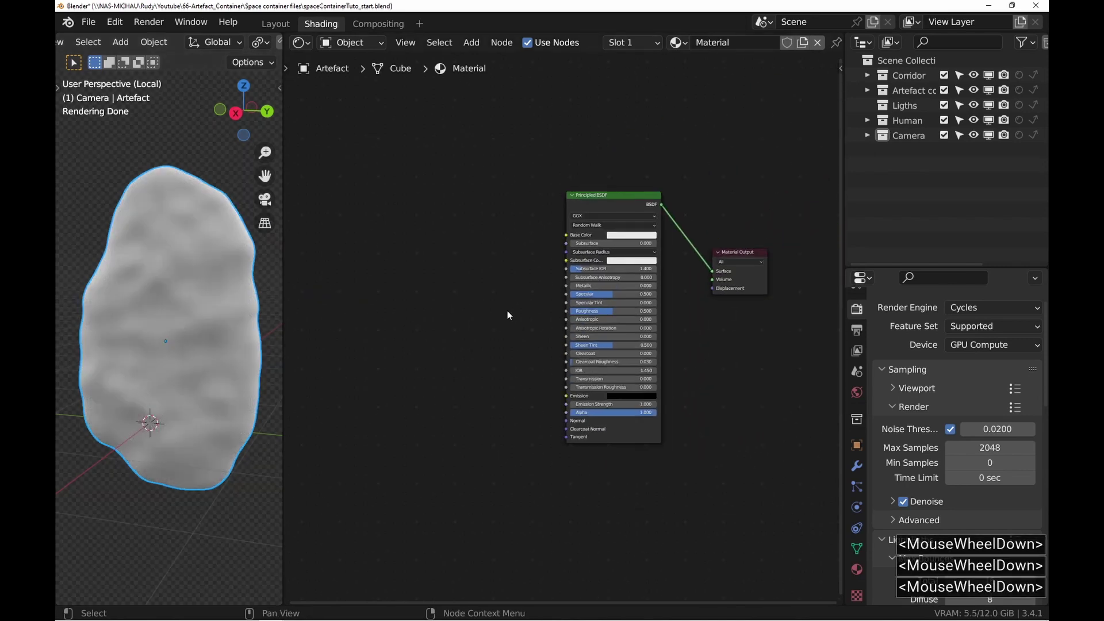
pyautogui.click(857, 570)
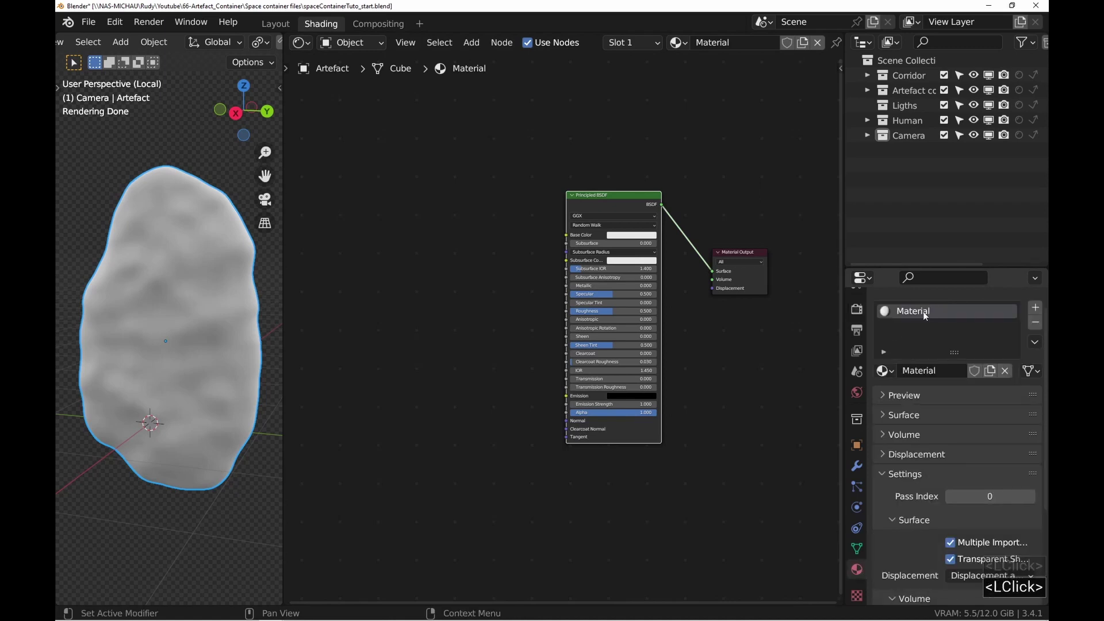
pyautogui.doubleClick(923, 312)
pyautogui.write('Rocks')
pyautogui.press('Return')
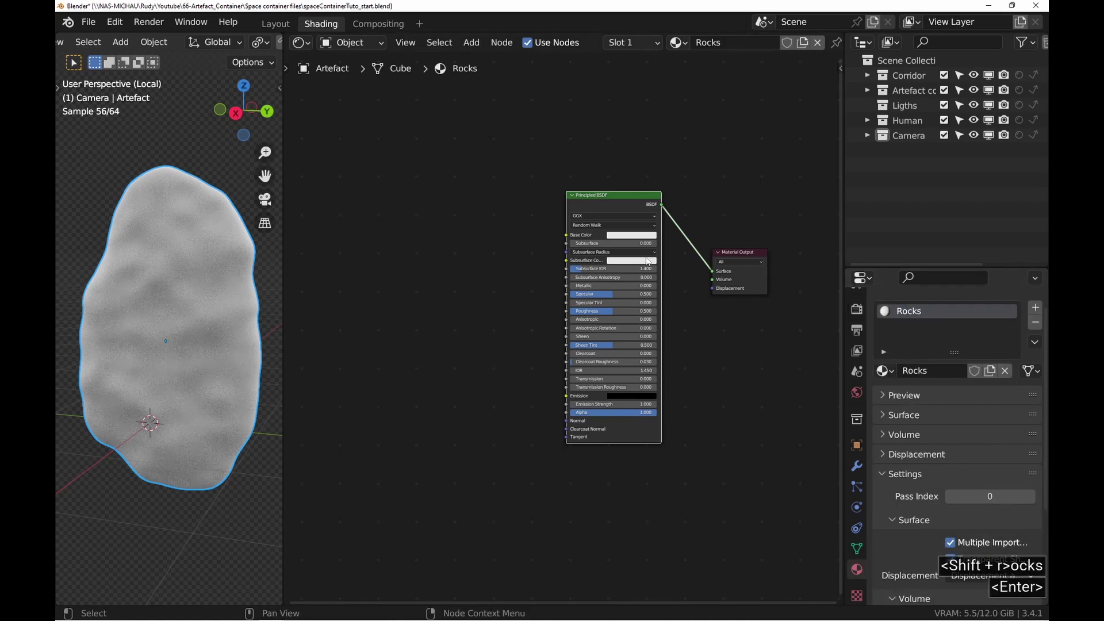
# Run the Principled Texture Setup on the Principled BSDF with the Rock035_4K Color, NormalGL and Roughness images from the textures folder
pyautogui.click(584, 205)
pyautogui.hotkey('ctrl', 'shift', 't')
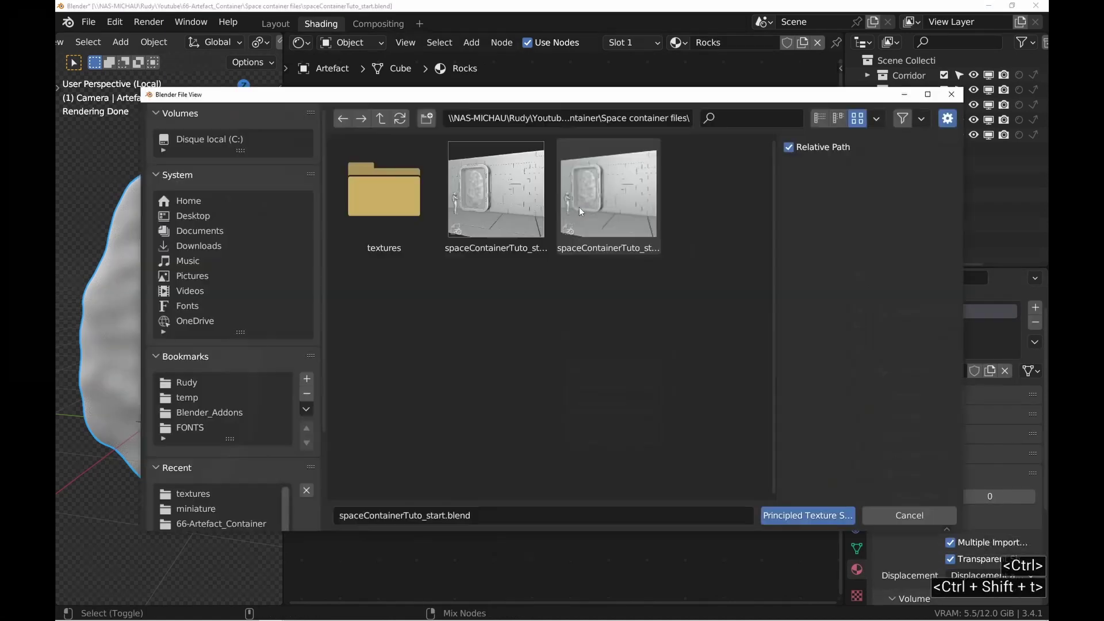
pyautogui.click(395, 191)
pyautogui.doubleClick(394, 191)
pyautogui.click(623, 211)
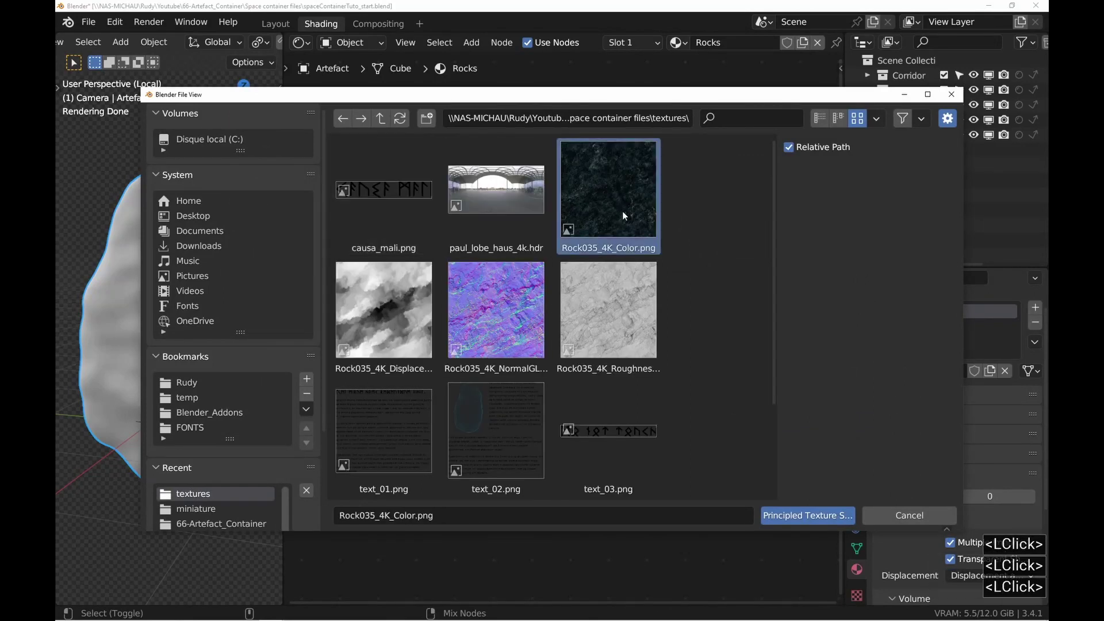
pyautogui.keyDown('ctrl'); pyautogui.click(509, 306); pyautogui.keyUp('ctrl')
pyautogui.keyDown('ctrl'); pyautogui.click(594, 312); pyautogui.keyUp('ctrl')
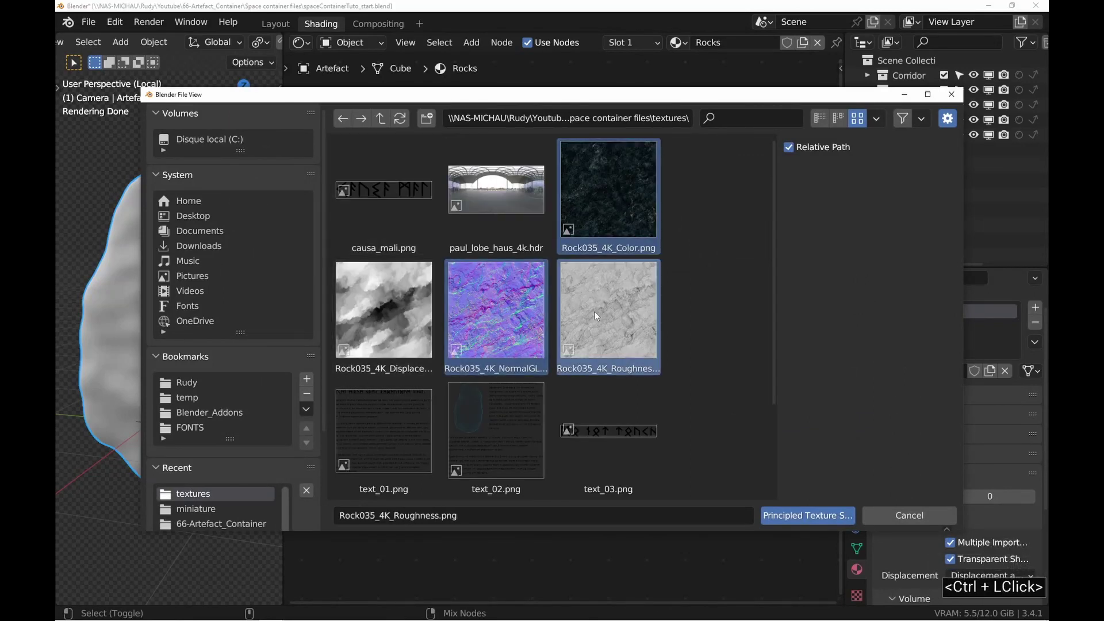
pyautogui.click(799, 512)
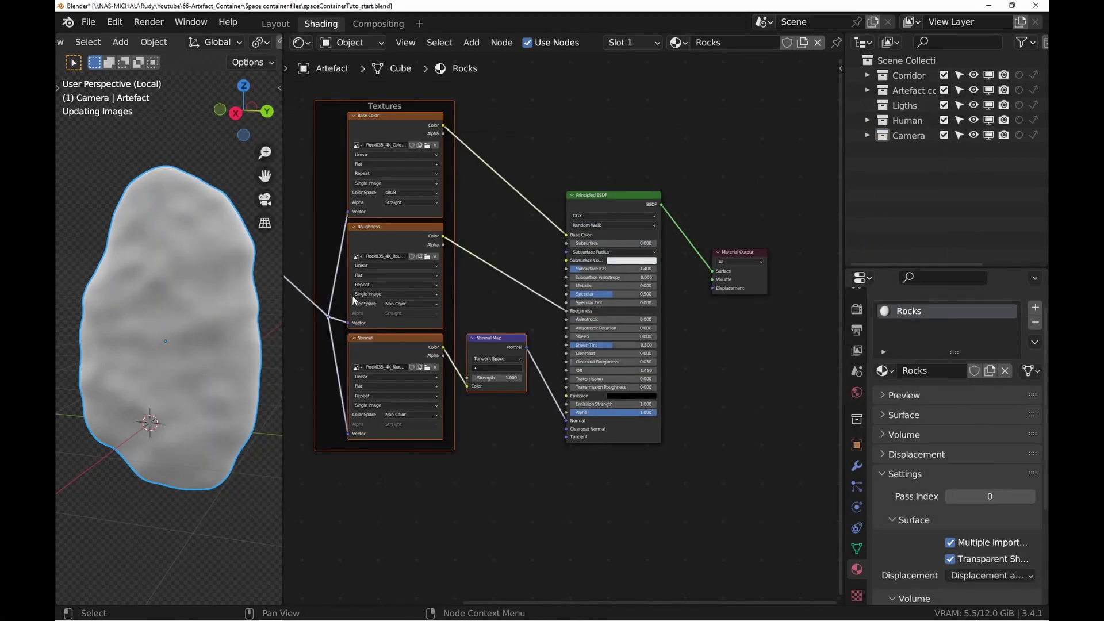
pyautogui.moveTo(192, 300)
pyautogui.mouseDown(button='middle')
pyautogui.moveTo(83, 274)
pyautogui.moveTo(208, 296)
pyautogui.mouseUp(button='middle')
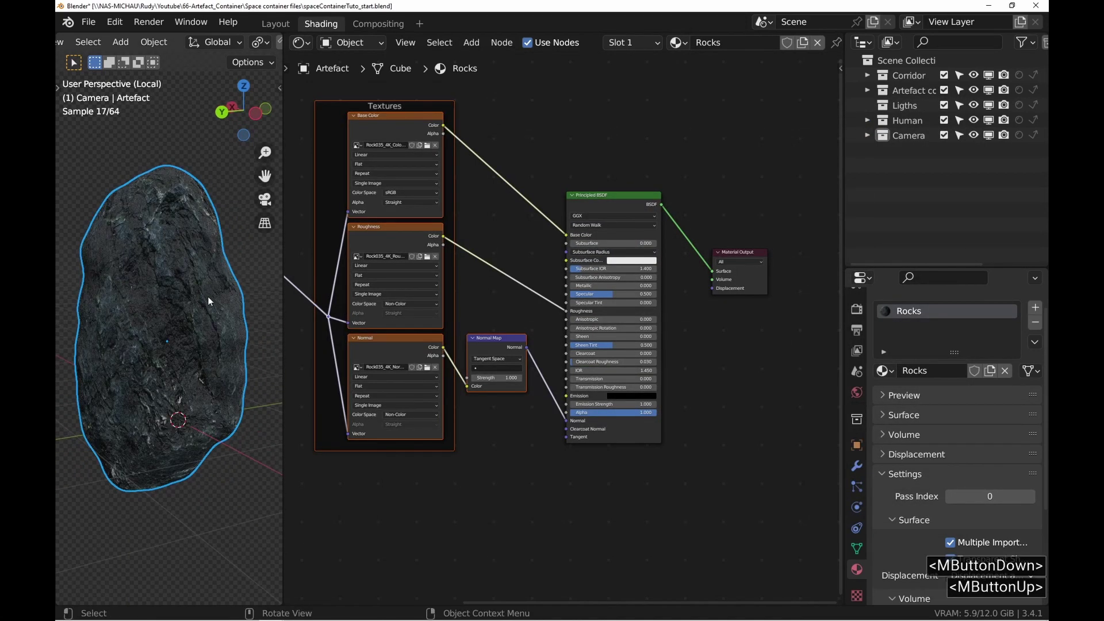
# Move the Material Output farther from the Principled BSDF and insert a Mix Shader on the link between them
pyautogui.moveTo(461, 283); pyautogui.dragTo(278, 285, button='middle')
pyautogui.moveTo(556, 255); pyautogui.dragTo(814, 194)
pyautogui.hotkey('shift', 'a')
pyautogui.click(667, 257)
pyautogui.write('mix')
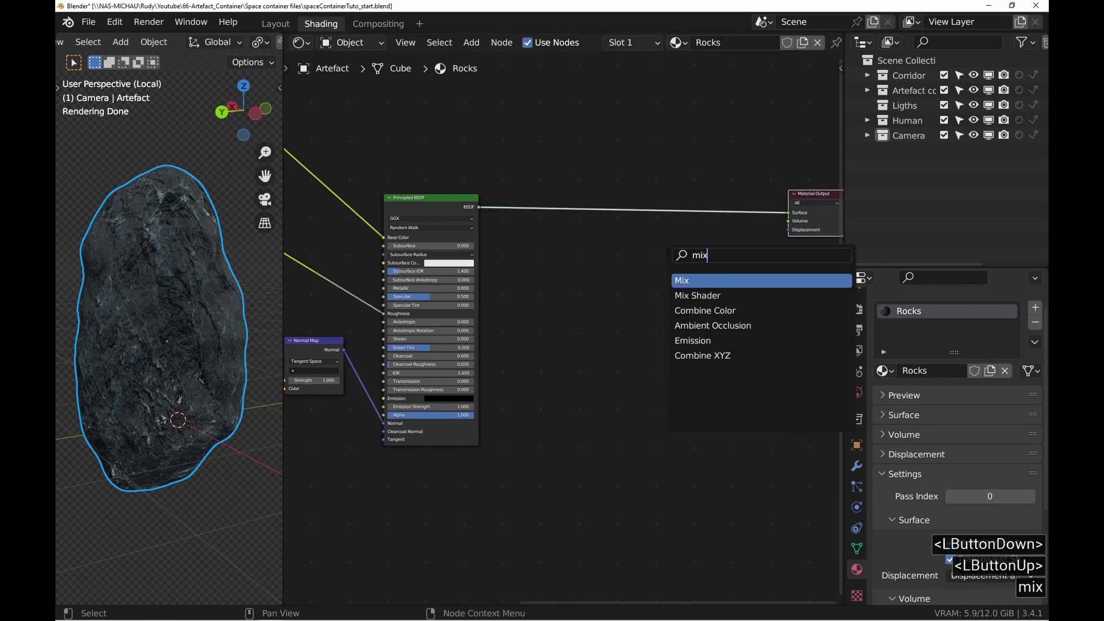
pyautogui.press('Down')
pyautogui.press('Return')
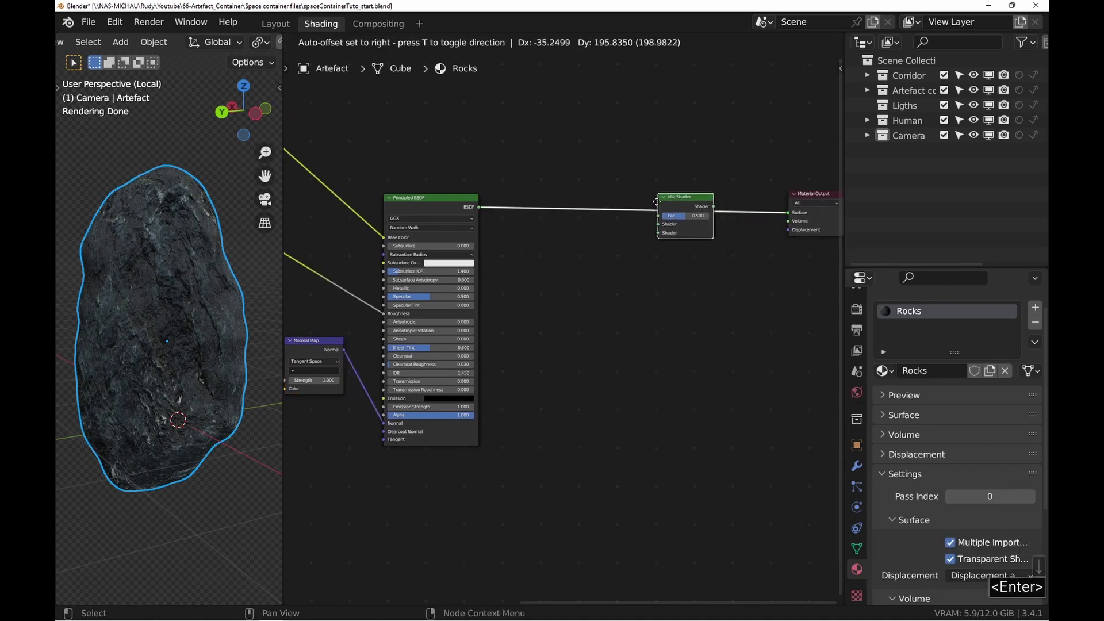
pyautogui.click(631, 255)
# Add an Emission shader connected to the second Shader input of the Mix Shader
pyautogui.moveTo(655, 238); pyautogui.dragTo(452, 277)
pyautogui.write('emis')
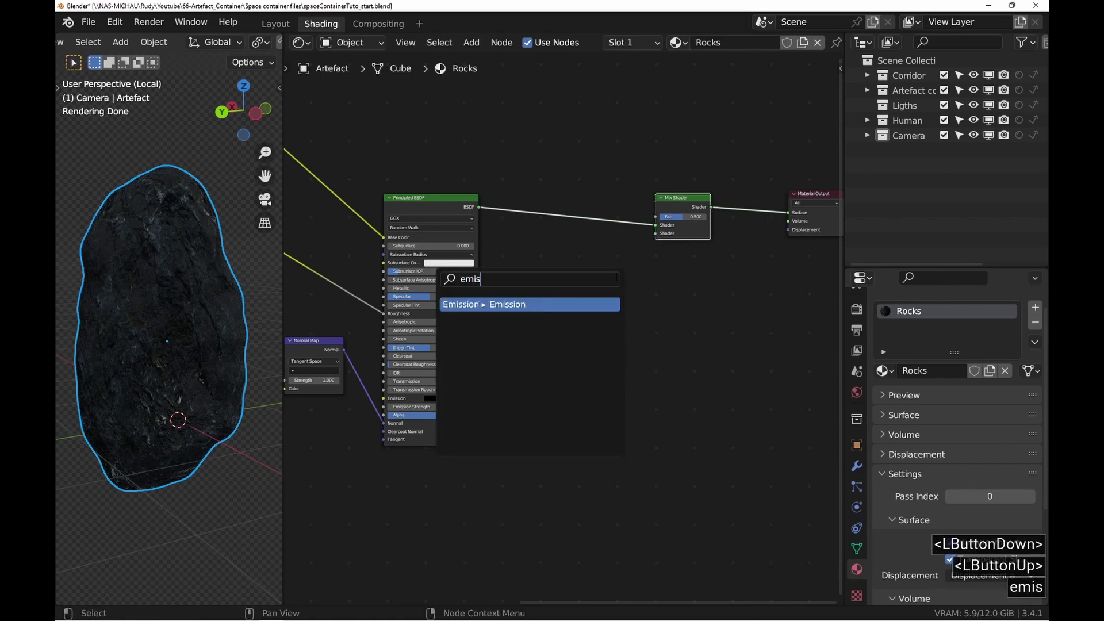
pyautogui.press('Return')
pyautogui.click(631, 244)
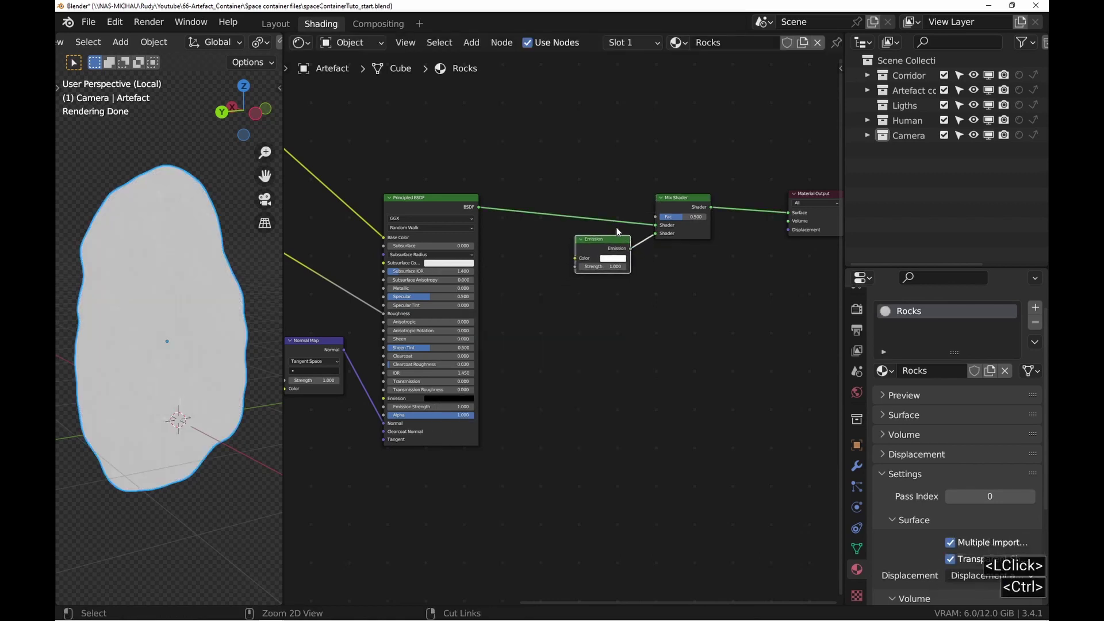
# Add a Blackbody node feeding the Emission color and set the Mix Shader's Fac to 0
pyautogui.keyDown('ctrl'); pyautogui.moveTo(614, 230); pyautogui.dragTo(597, 124, button='middle'); pyautogui.keyUp('ctrl')
pyautogui.click(585, 261)
pyautogui.moveTo(543, 280); pyautogui.dragTo(473, 281)
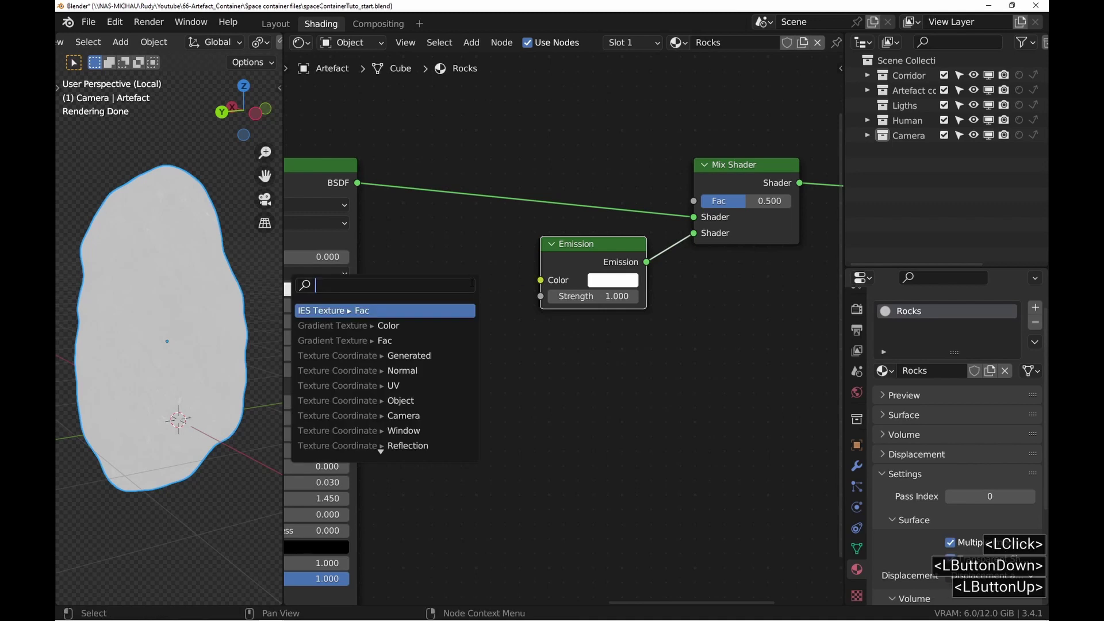
pyautogui.write('black')
pyautogui.press('Return')
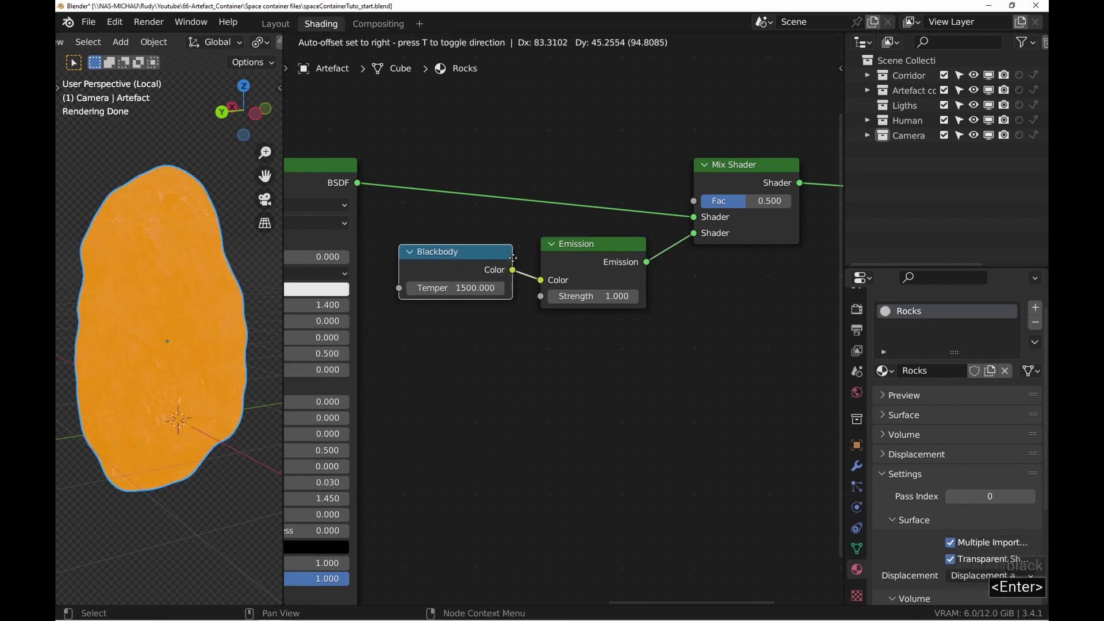
pyautogui.click(517, 259)
pyautogui.keyDown('ctrl'); pyautogui.moveTo(707, 214); pyautogui.dragTo(694, 305, button='middle'); pyautogui.keyUp('ctrl')
pyautogui.moveTo(731, 206); pyautogui.dragTo(703, 206)
# Add a Map Range node above the Principled BSDF
pyautogui.moveTo(448, 193); pyautogui.dragTo(541, 253, button='middle')
pyautogui.click(539, 258)
pyautogui.hotkey('shift', 'a')
pyautogui.click(532, 141)
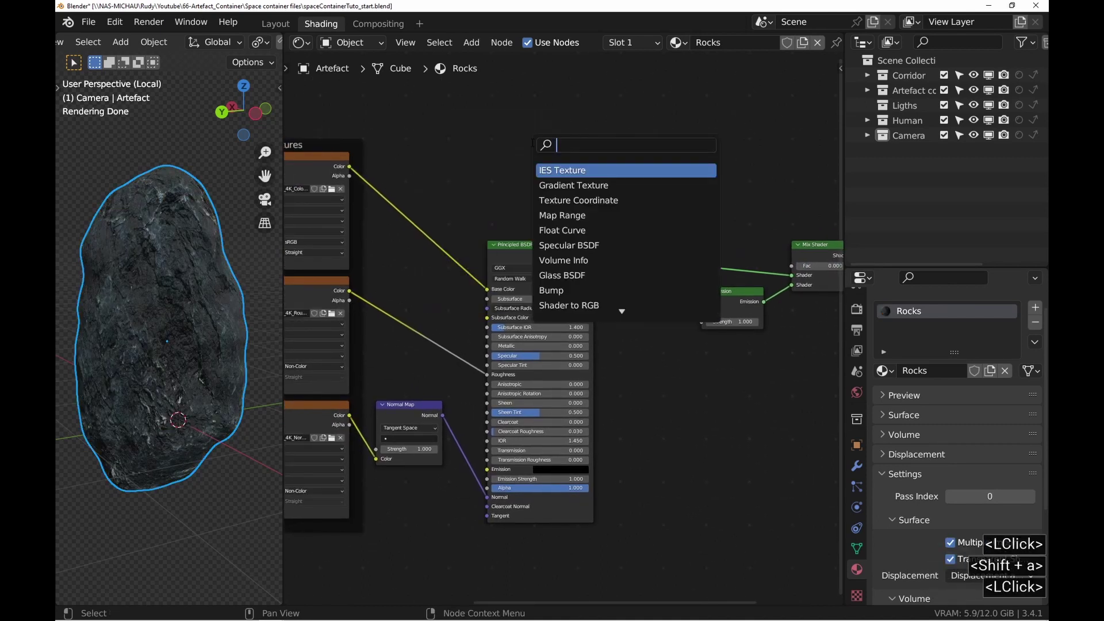
pyautogui.write('map')
pyautogui.press('Down')
pyautogui.press('Down')
pyautogui.press('Return')
pyautogui.click(508, 129)
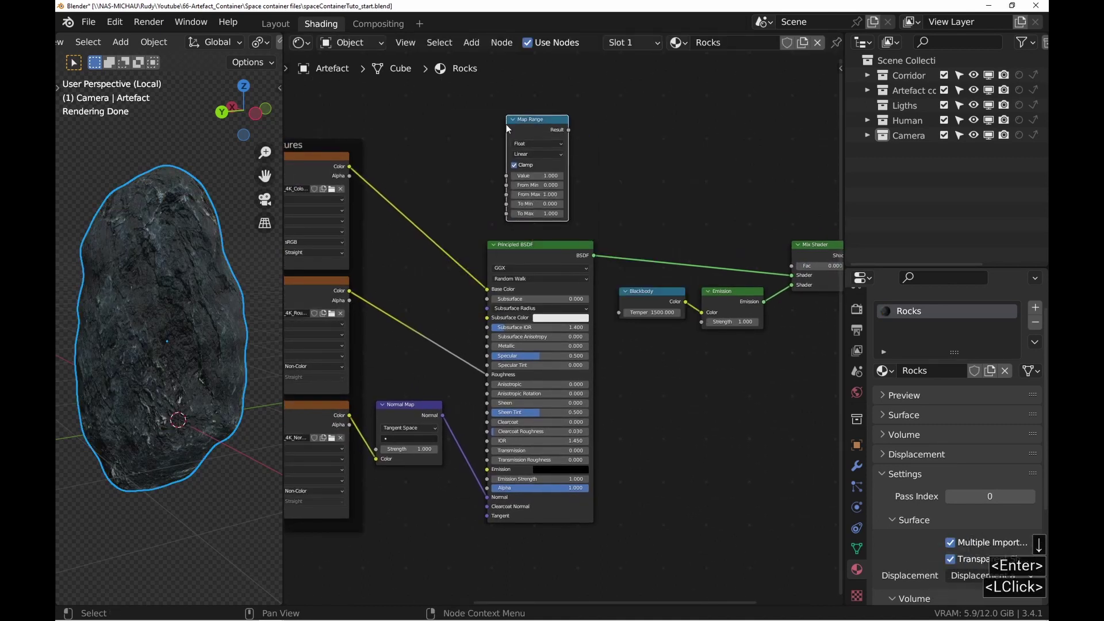
# Preview the Roughness texture, connect its Color to the Map Range Value input, and preview the Map Range result
pyautogui.moveTo(316, 287); pyautogui.dragTo(453, 271, button='middle')
pyautogui.keyDown('ctrl'); pyautogui.keyDown('shift'); pyautogui.click(454, 271); pyautogui.keyUp('shift'); pyautogui.keyUp('ctrl')
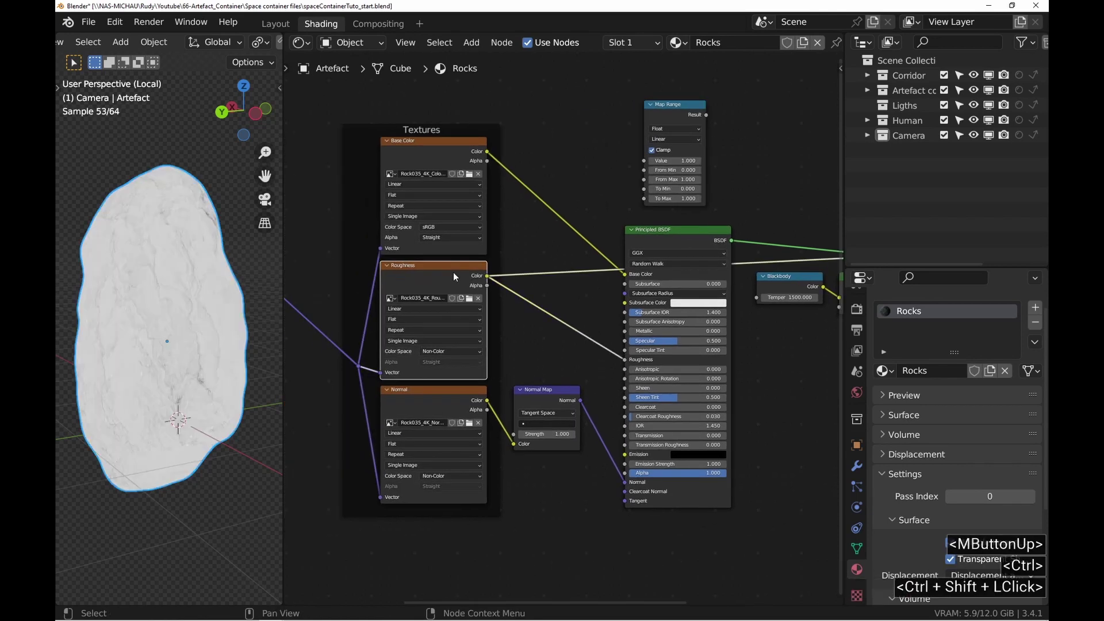
pyautogui.moveTo(487, 277); pyautogui.dragTo(644, 160)
pyautogui.moveTo(723, 175); pyautogui.dragTo(517, 197, button='middle')
pyautogui.keyDown('ctrl'); pyautogui.keyDown('shift'); pyautogui.click(499, 169); pyautogui.keyUp('shift'); pyautogui.keyUp('ctrl')
# Set the Map Range node's From Max to 0.6, To Min to 1 and To Max to 0
pyautogui.click(533, 338)
pyautogui.write('.6')
pyautogui.press('Tab')
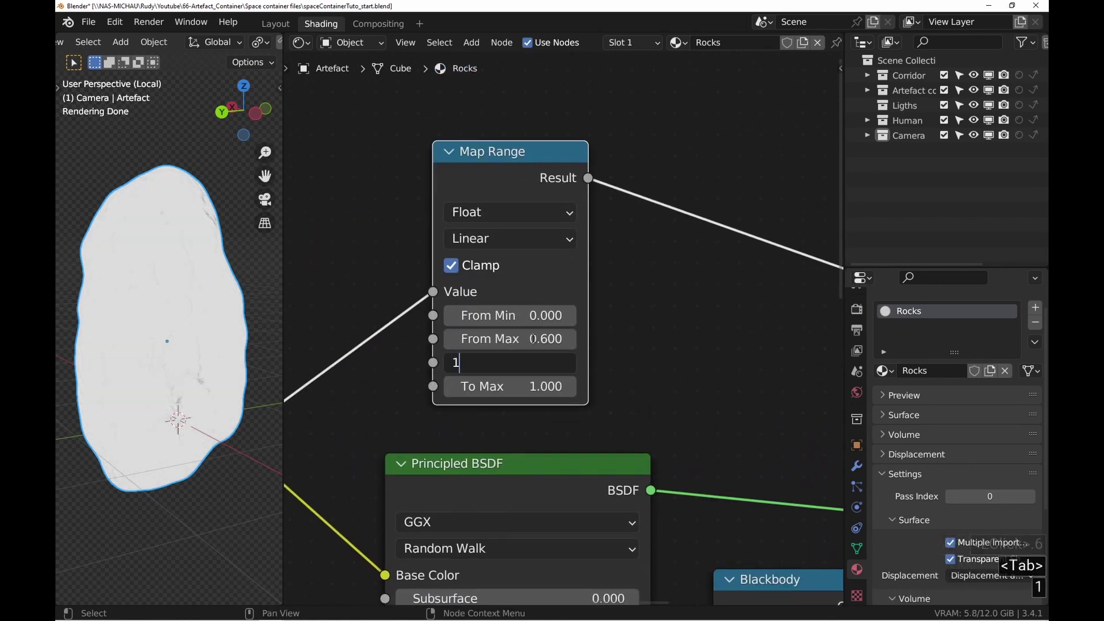
pyautogui.press('Tab')
pyautogui.write('0')
pyautogui.press('Return')
# Connect the Map Range Result to the Mix Shader's Fac and route the Mix Shader back to the Material Output surface
pyautogui.moveTo(608, 386); pyautogui.dragTo(452, 332, button='middle')
pyautogui.scroll(-8, 452, 332)
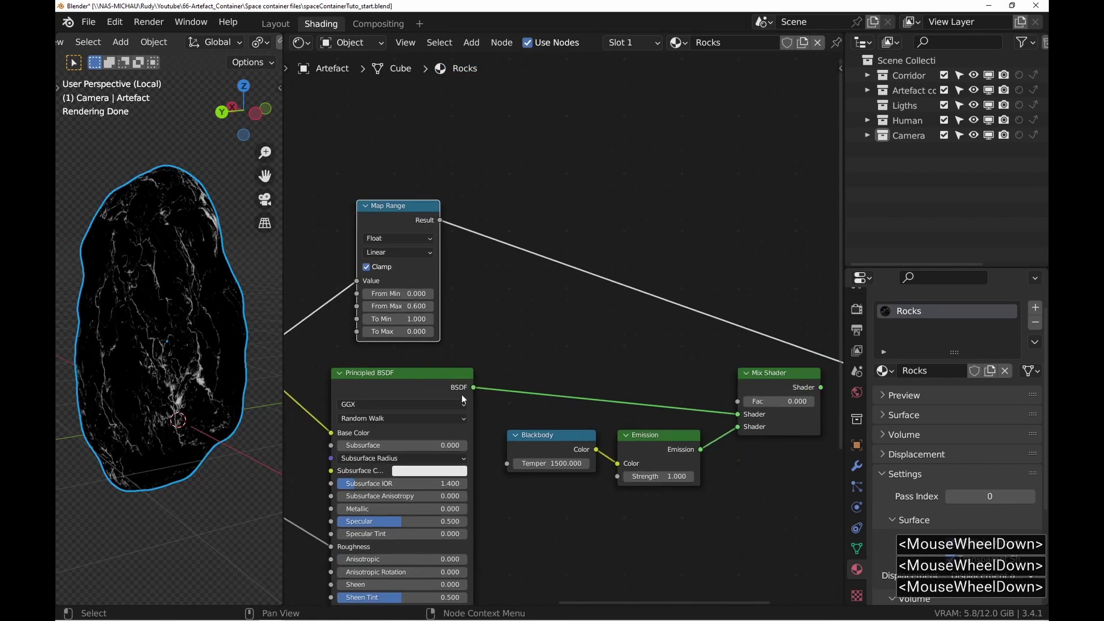
pyautogui.moveTo(438, 220); pyautogui.dragTo(738, 401)
pyautogui.moveTo(765, 389); pyautogui.dragTo(678, 311, button='middle')
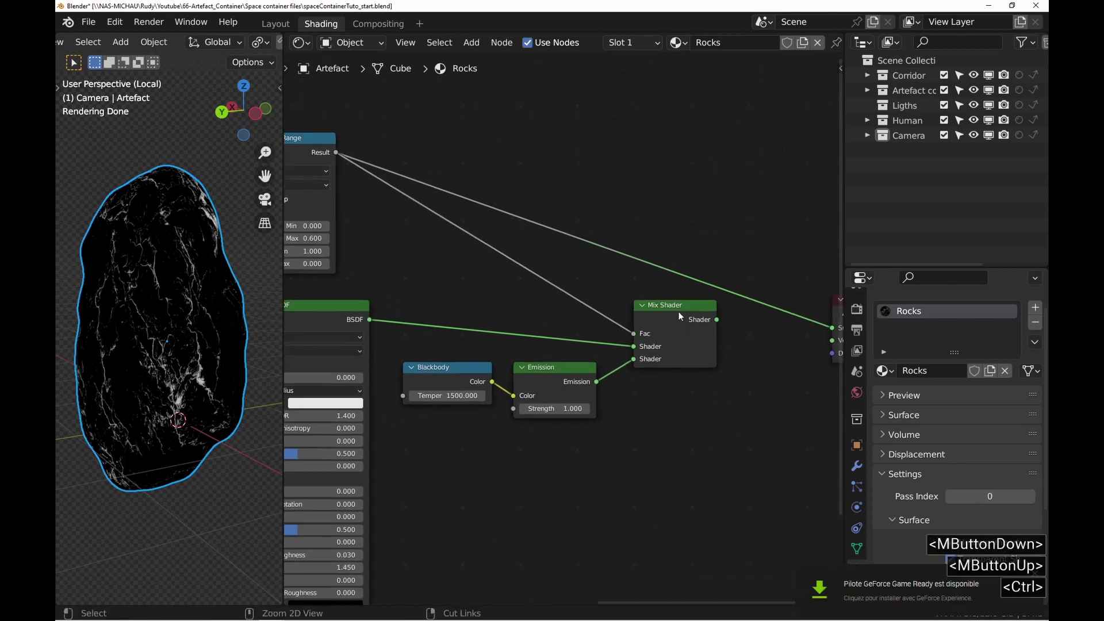
pyautogui.keyDown('ctrl'); pyautogui.keyDown('shift'); pyautogui.click(679, 312); pyautogui.keyUp('shift'); pyautogui.keyUp('ctrl')
# Set the Emission shader's strength to 10 and inspect the glowing cracks around the rock
pyautogui.moveTo(198, 341); pyautogui.dragTo(173, 324, button='middle')
pyautogui.scroll(2, 549, 457)
pyautogui.click(565, 393)
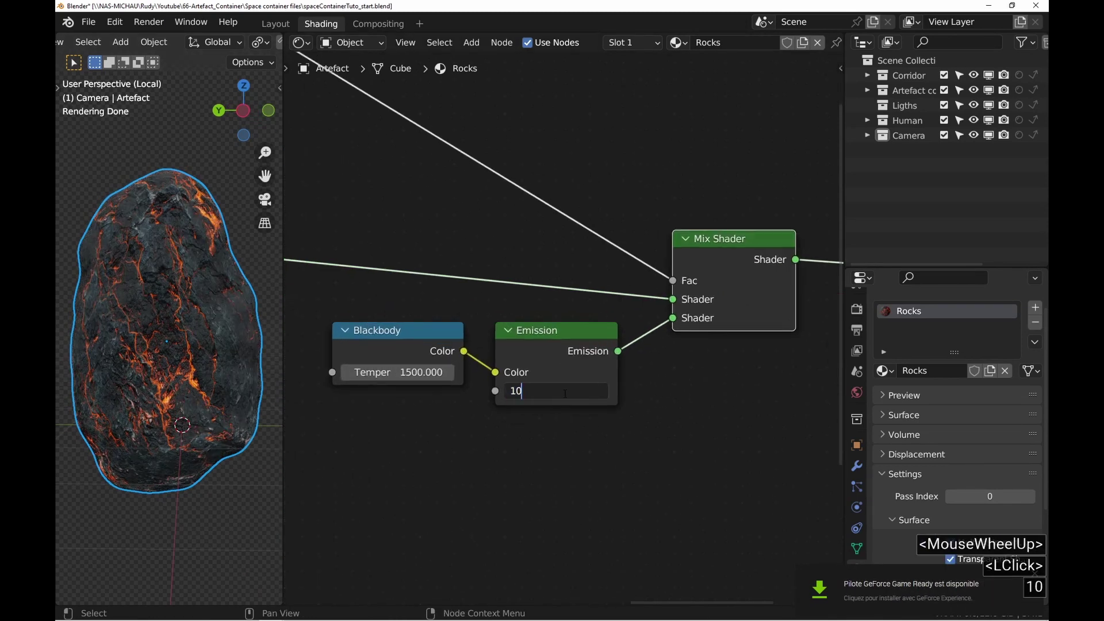
pyautogui.write('10')
pyautogui.press('Return')
pyautogui.moveTo(167, 394); pyautogui.dragTo(221, 380, button='middle')
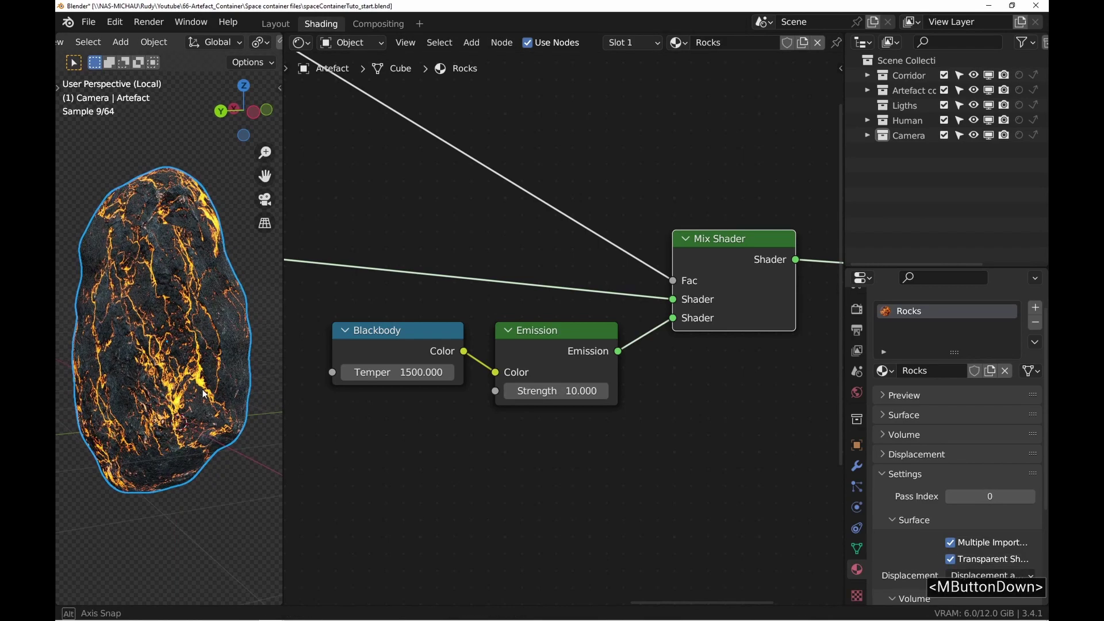
pyautogui.moveTo(137, 340); pyautogui.dragTo(72, 363, button='middle')
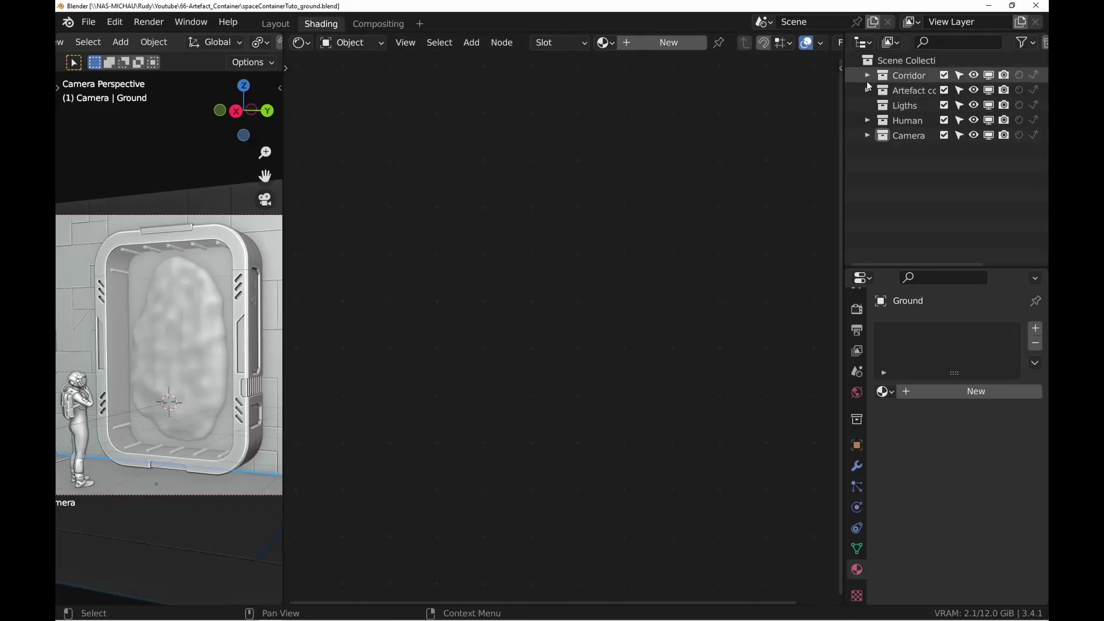
# Create a new material named Ground on the Ground object in the Corridor collection
pyautogui.click(867, 75)
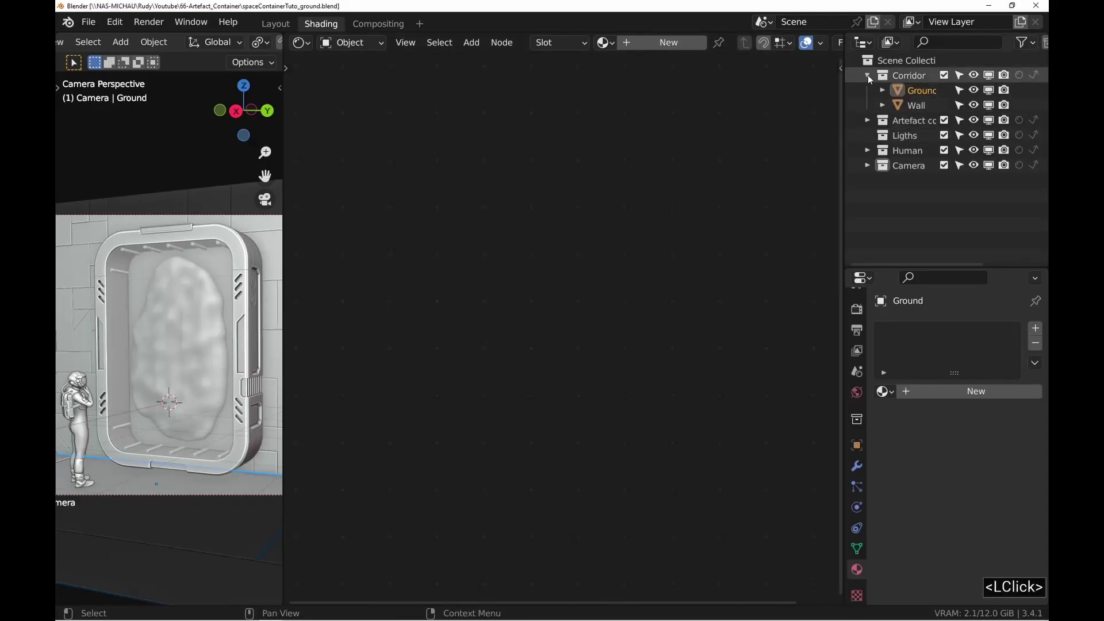
pyautogui.click(922, 89)
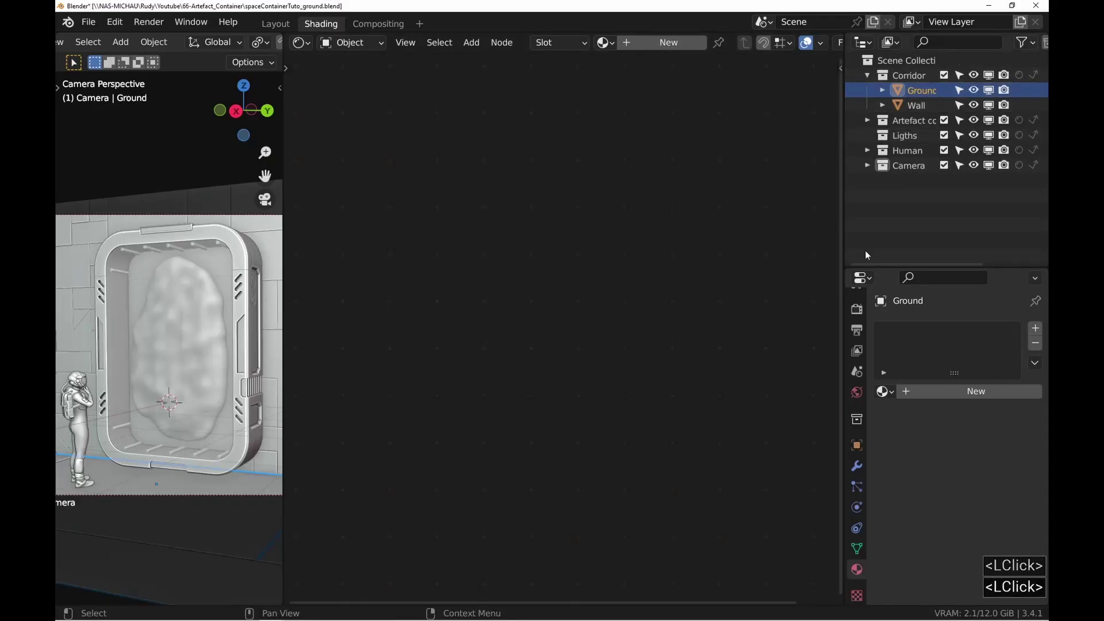
pyautogui.click(957, 389)
pyautogui.doubleClick(927, 332)
pyautogui.write('Ground')
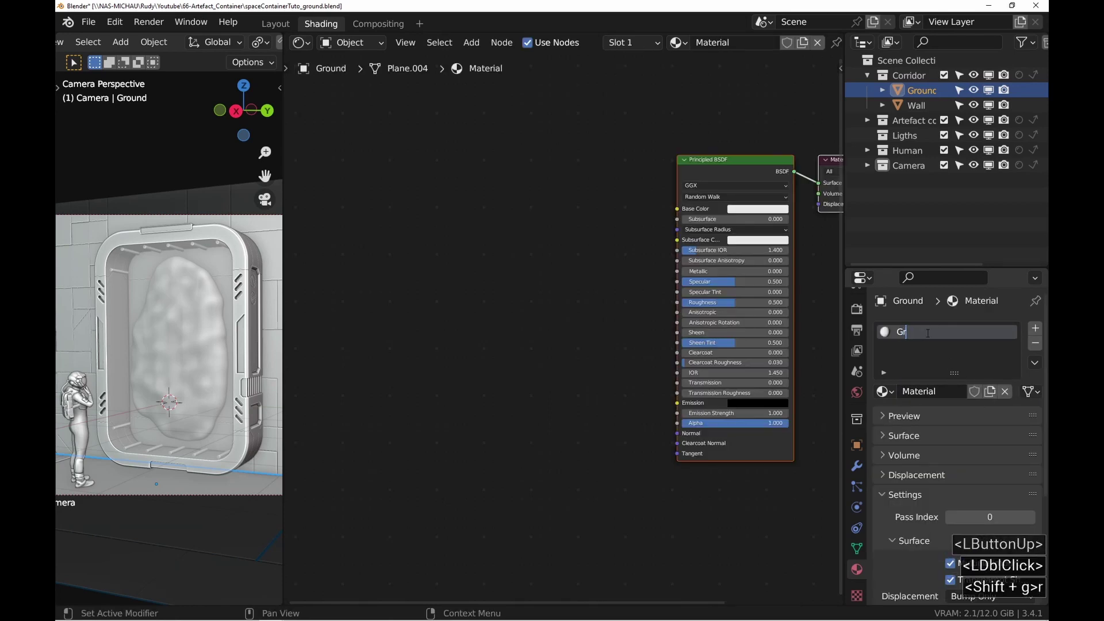
pyautogui.press('Return')
# Add a Fluent Layer node linked to the Ground material's Principled BSDF
pyautogui.click(719, 169)
pyautogui.moveTo(719, 169); pyautogui.dragTo(599, 183, button='middle')
pyautogui.press('f')
pyautogui.click(459, 195)
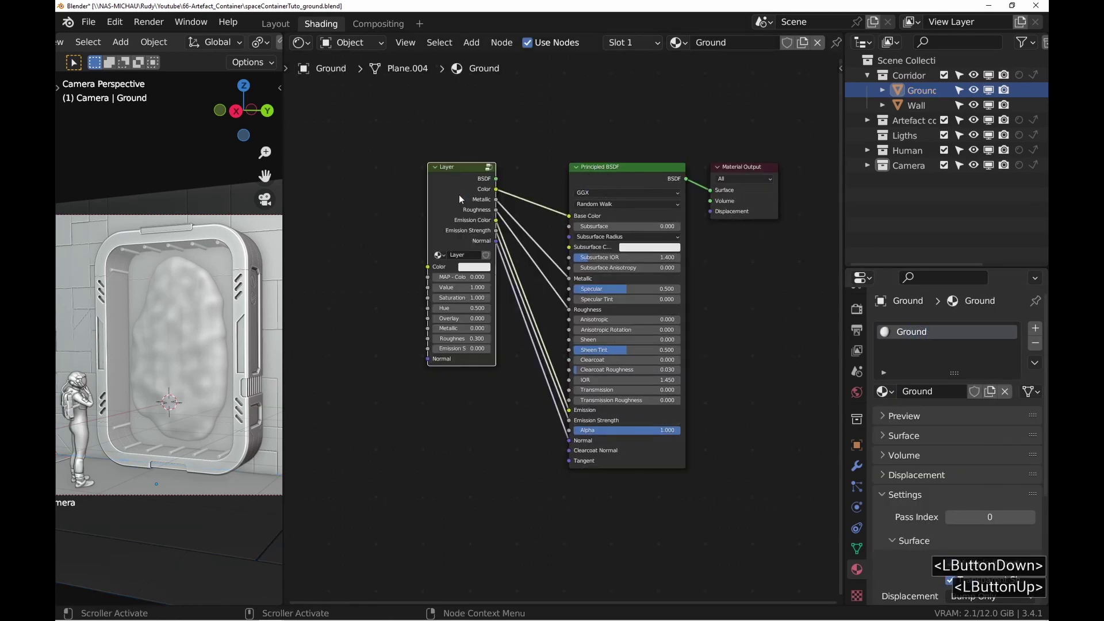
# Show the scene in Rendered shading from a raised angle outside the camera view
pyautogui.press('z')
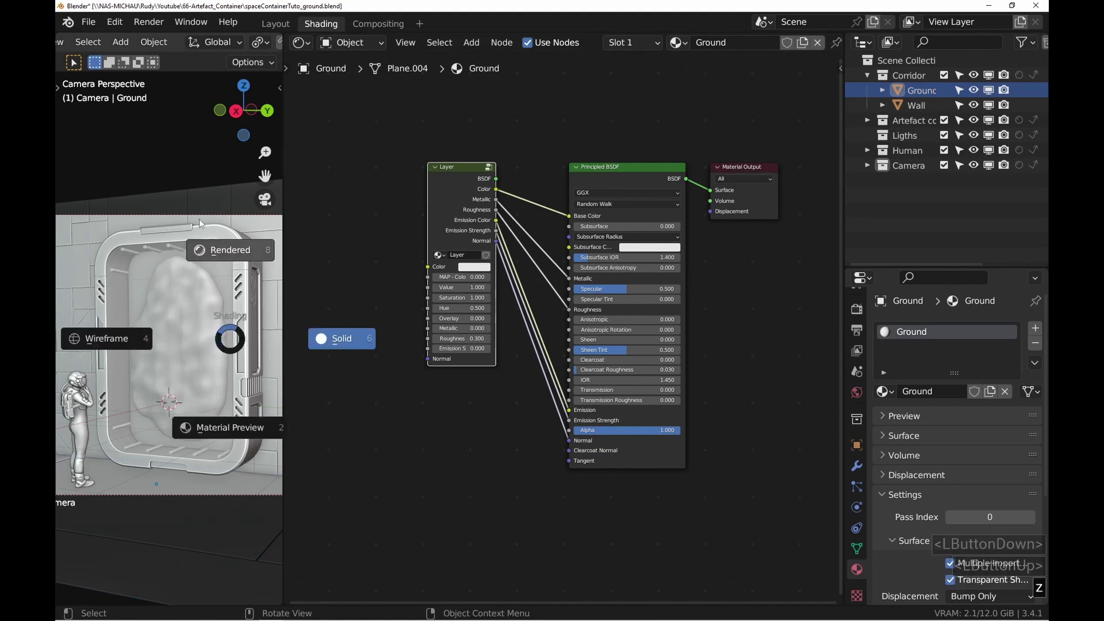
pyautogui.click(221, 241)
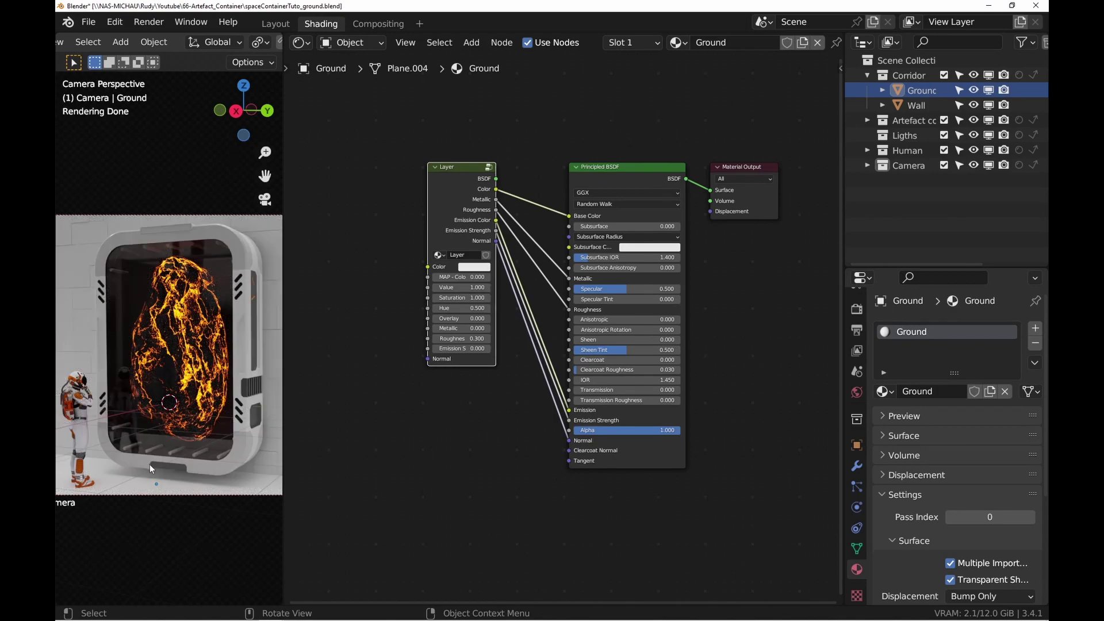
pyautogui.moveTo(190, 451); pyautogui.dragTo(143, 420, button='middle')
pyautogui.scroll(-2, 188, 485)
pyautogui.moveTo(453, 263); pyautogui.dragTo(547, 297, button='middle')
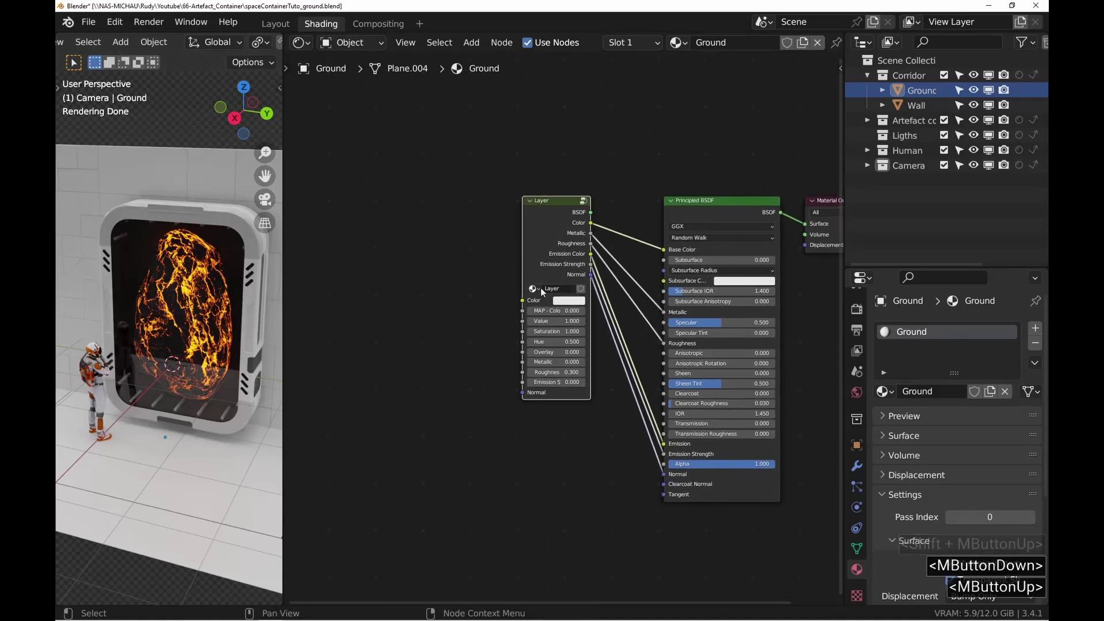
# Add the Iron metal color node and connect it to the Layer node's Color input
pyautogui.scroll(3, 544, 222)
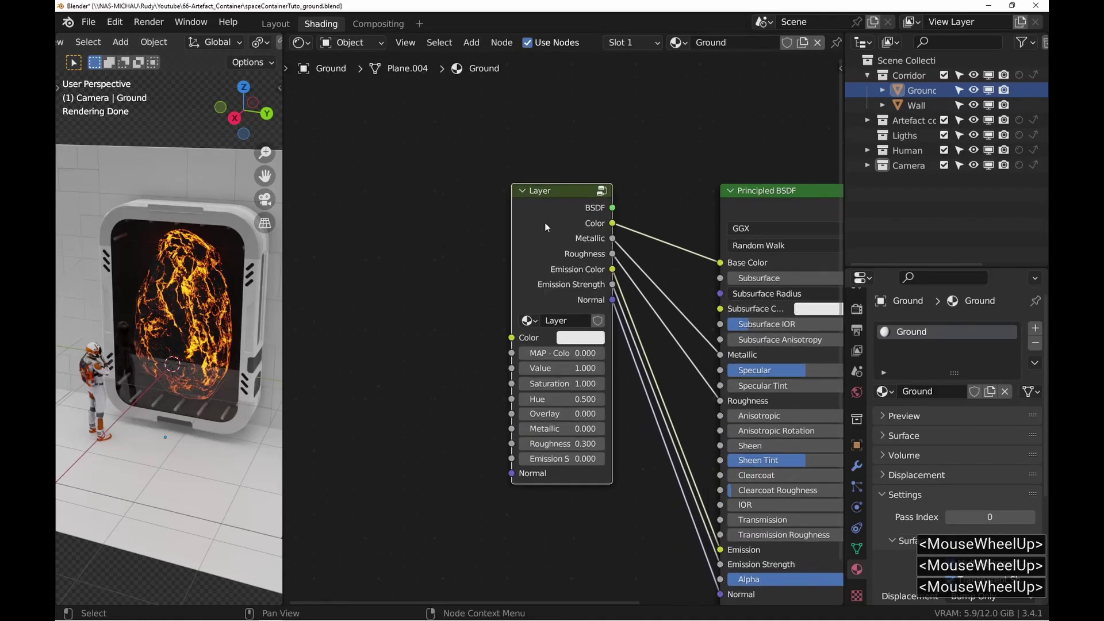
pyautogui.press('f')
pyautogui.click(551, 147)
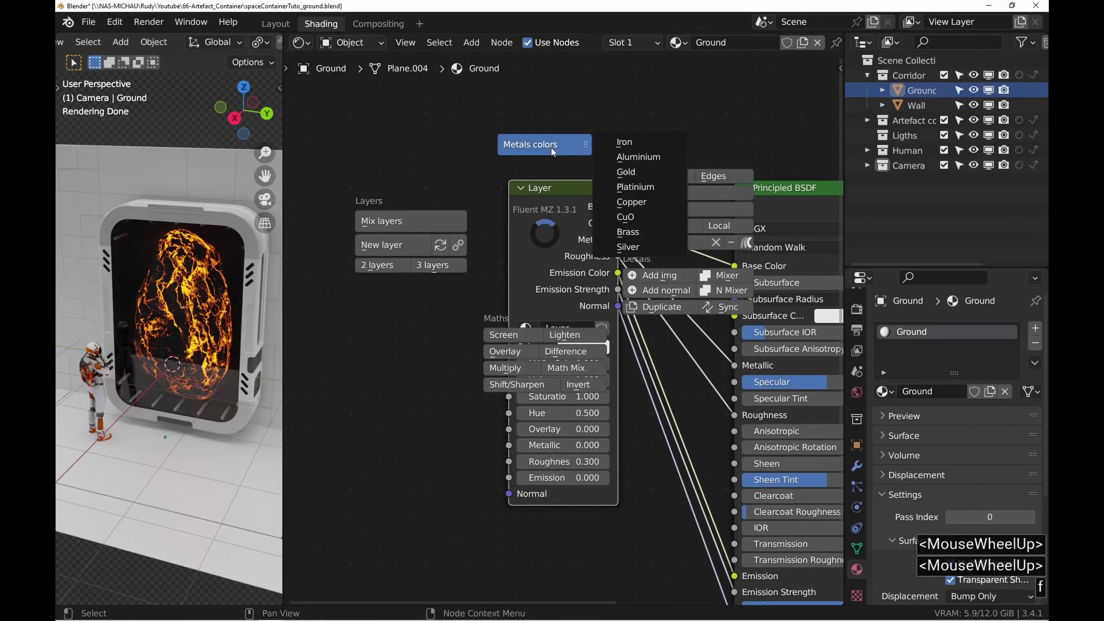
pyautogui.click(638, 142)
pyautogui.moveTo(470, 206); pyautogui.dragTo(471, 280)
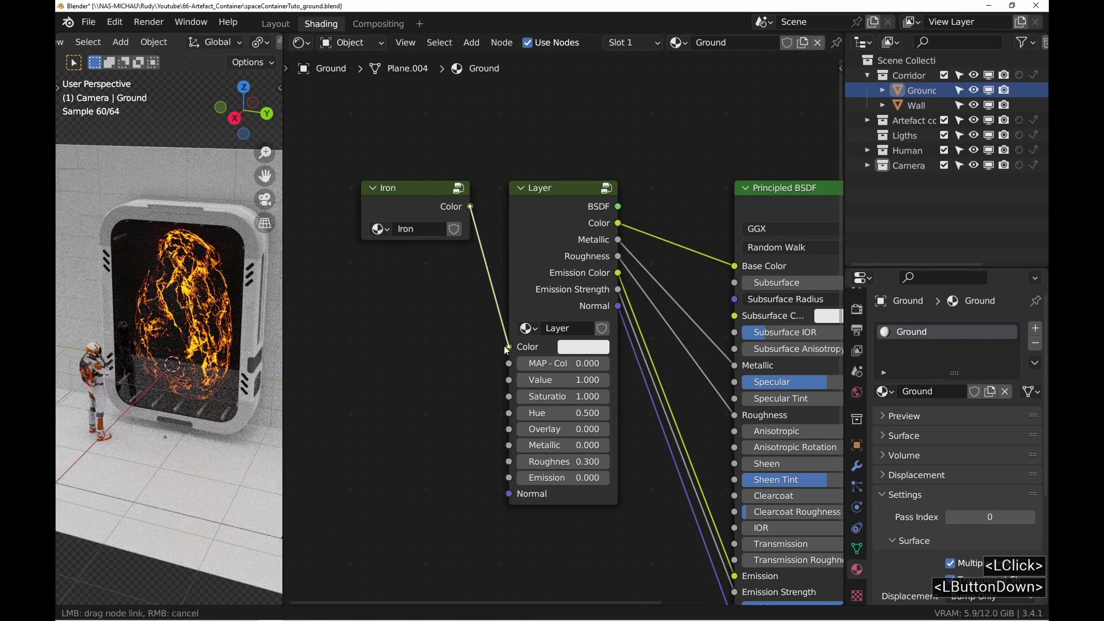
pyautogui.moveTo(503, 346); pyautogui.dragTo(502, 345)
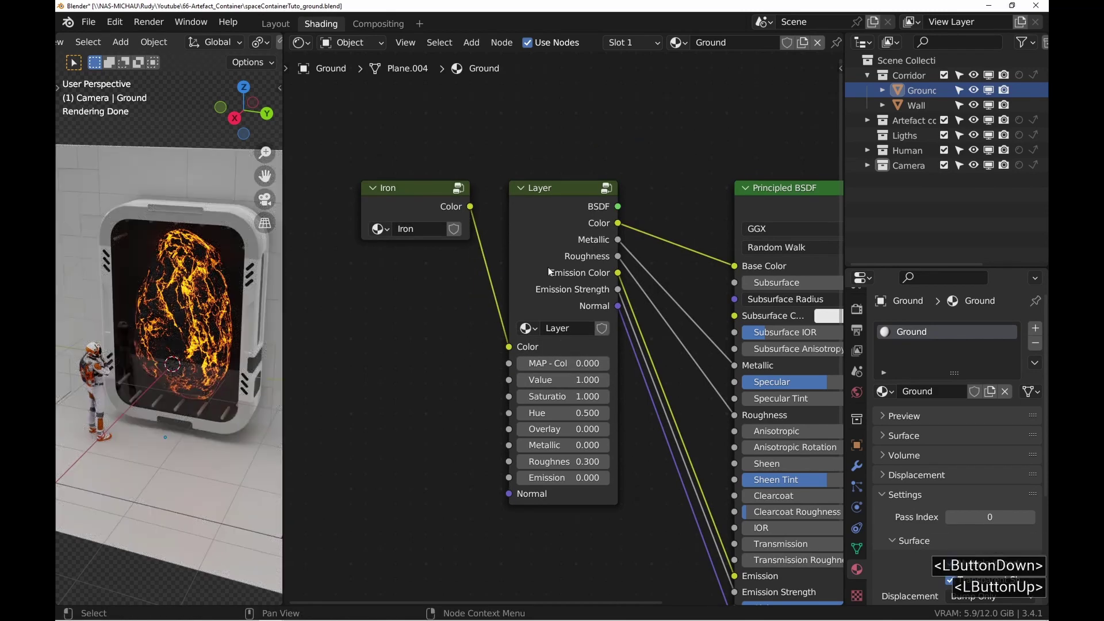
# Preview the Layer node's BSDF on the ground and set the layer's Metallic to 0.9
pyautogui.keyDown('ctrl'); pyautogui.keyDown('shift'); pyautogui.click(571, 257); pyautogui.keyUp('shift'); pyautogui.keyUp('ctrl')
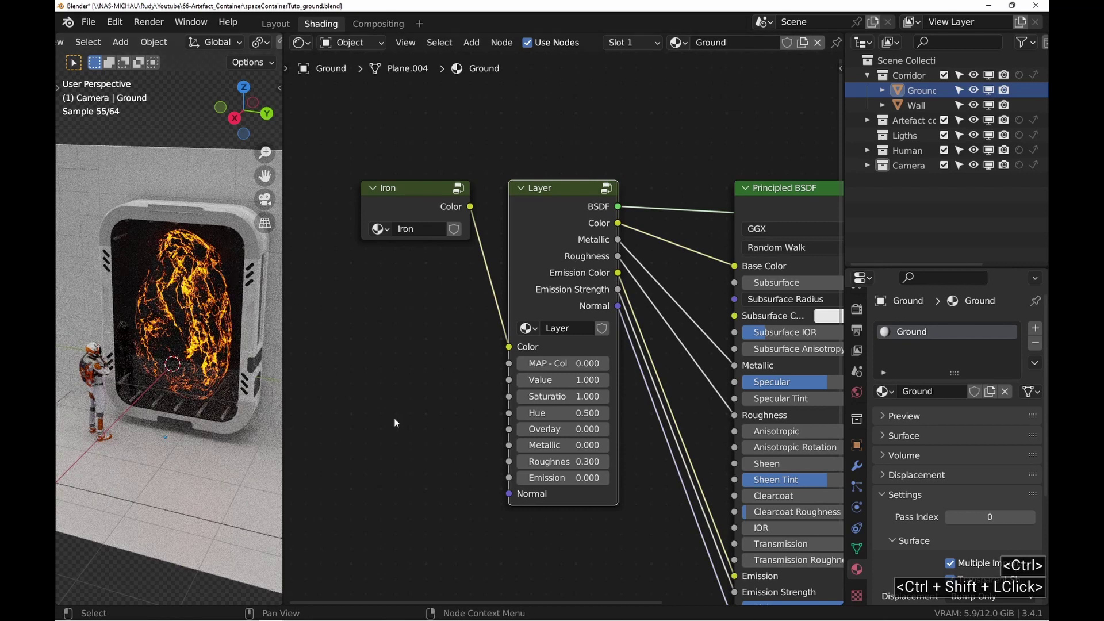
pyautogui.moveTo(444, 393); pyautogui.dragTo(460, 369, button='middle')
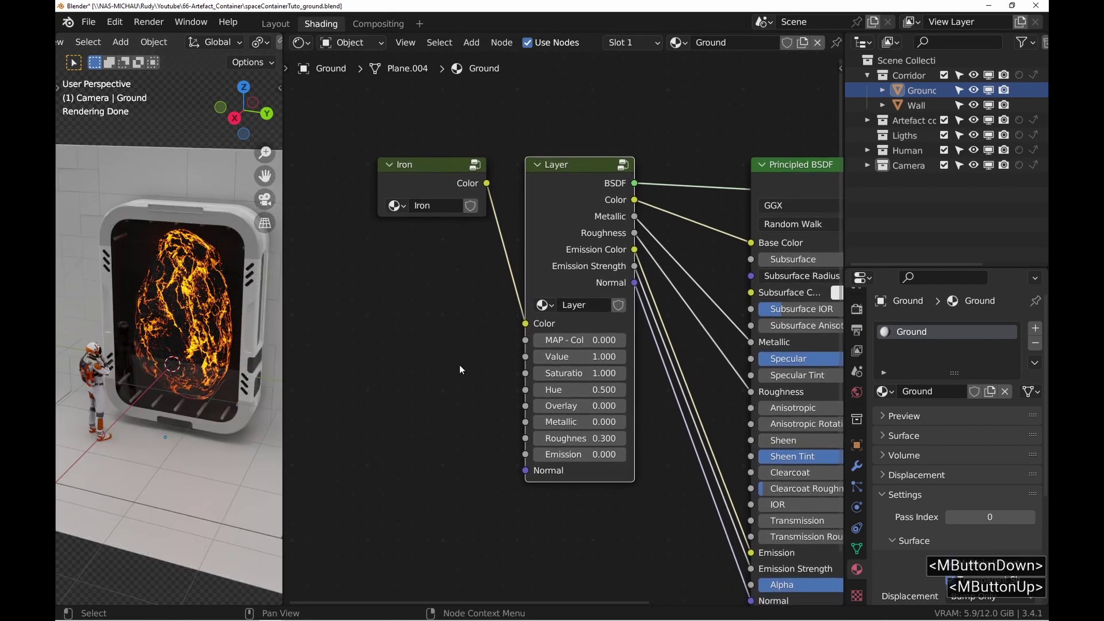
pyautogui.click(575, 421)
pyautogui.write('.9')
pyautogui.press('Return')
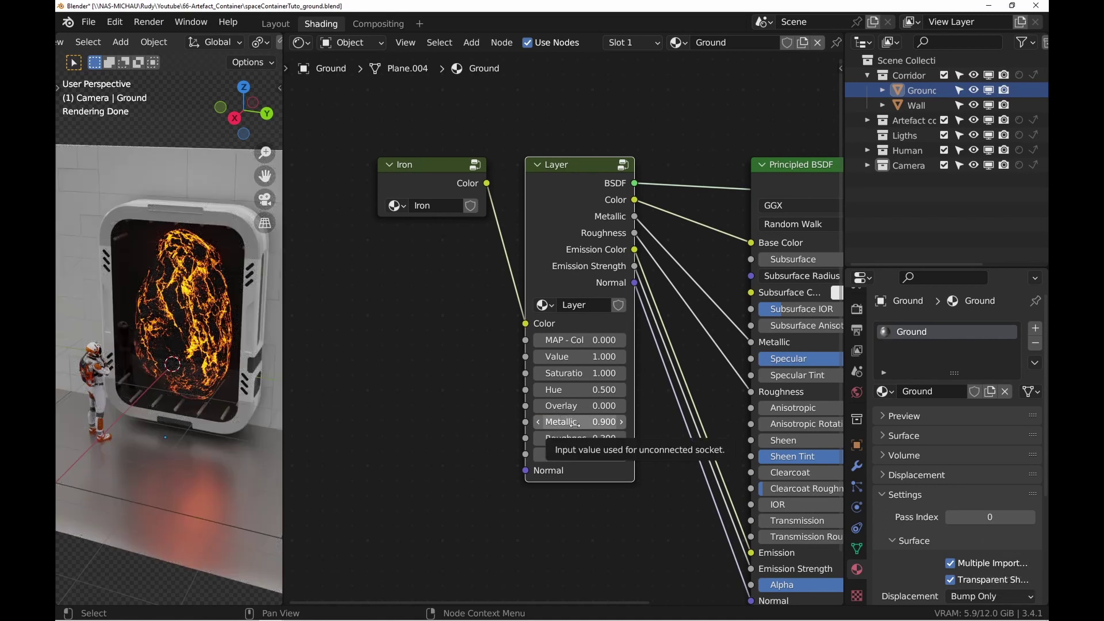
# Add a Grunge 05 node from the Fluent library's Grunges section below the Iron node and preview its Result on the ground
pyautogui.moveTo(452, 403); pyautogui.dragTo(485, 345, button='middle')
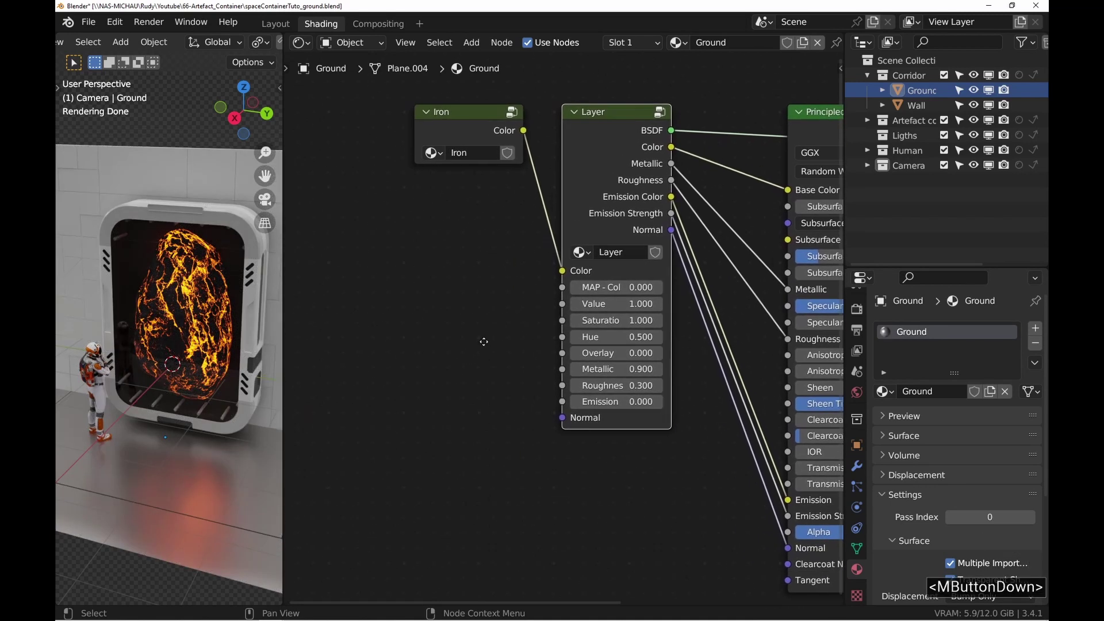
pyautogui.click(607, 196)
pyautogui.press('n')
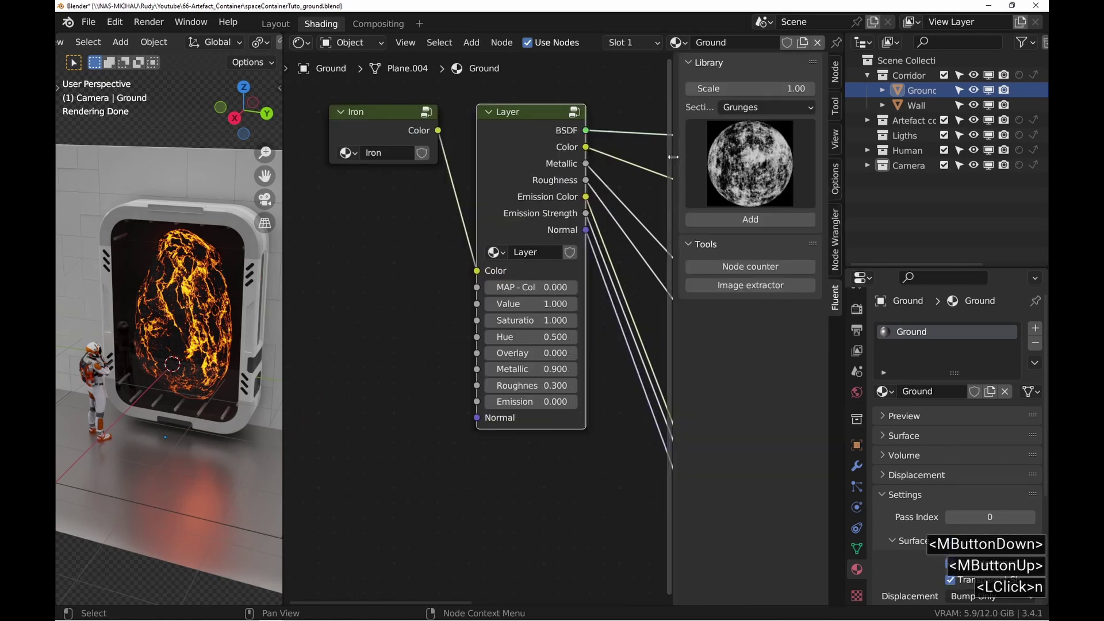
pyautogui.click(773, 112)
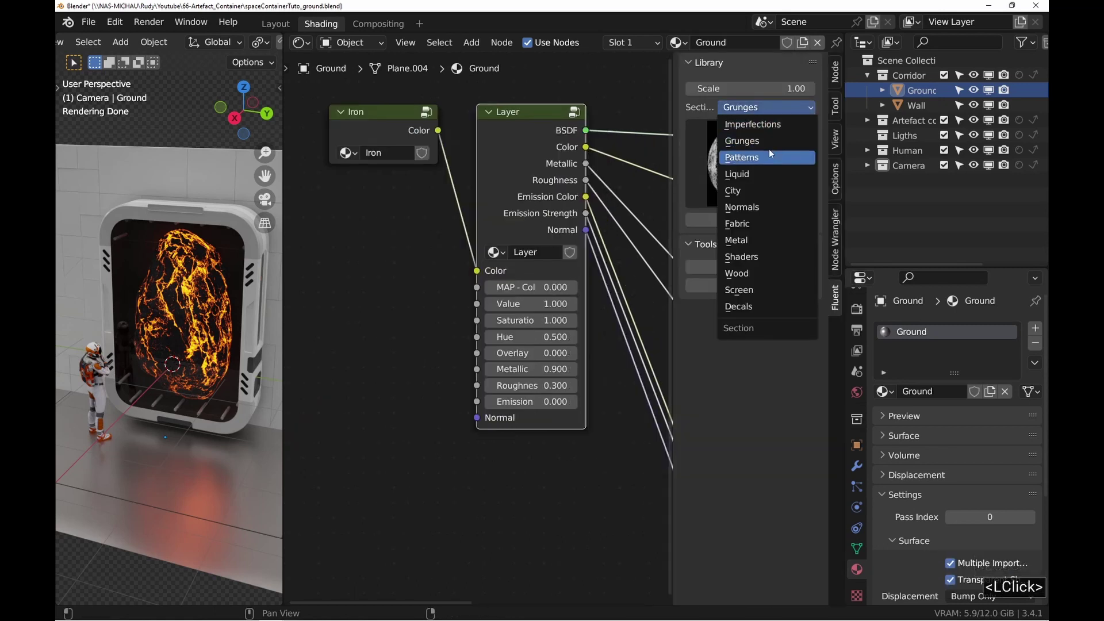
pyautogui.click(760, 145)
pyautogui.click(747, 165)
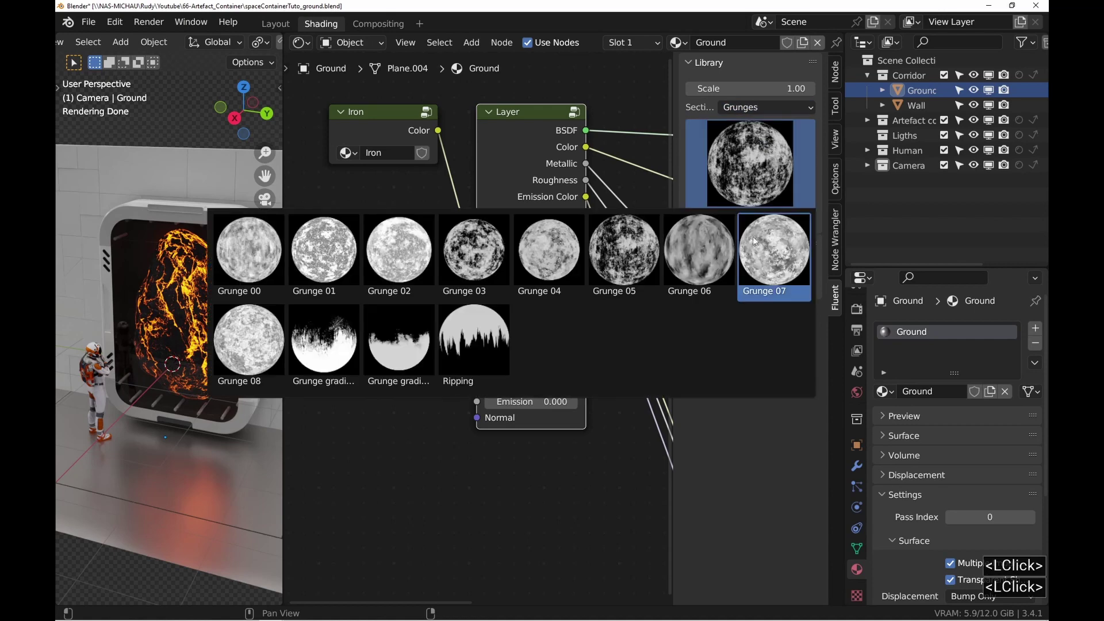
pyautogui.click(616, 271)
pyautogui.moveTo(371, 140); pyautogui.dragTo(371, 227)
pyautogui.keyDown('ctrl'); pyautogui.keyDown('shift'); pyautogui.click(380, 226); pyautogui.keyUp('shift'); pyautogui.keyUp('ctrl')
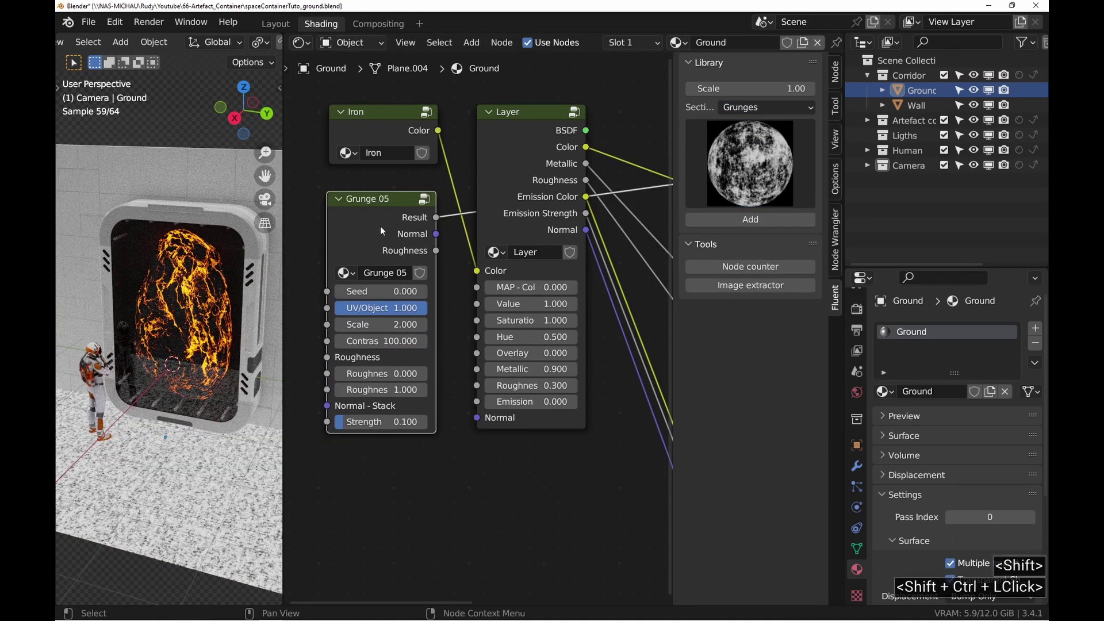
# Set the Grunge 05 node's Scale to 0.1, its first Roughness value to 0.25 and its second to 0.2
pyautogui.click(379, 325)
pyautogui.write('.')
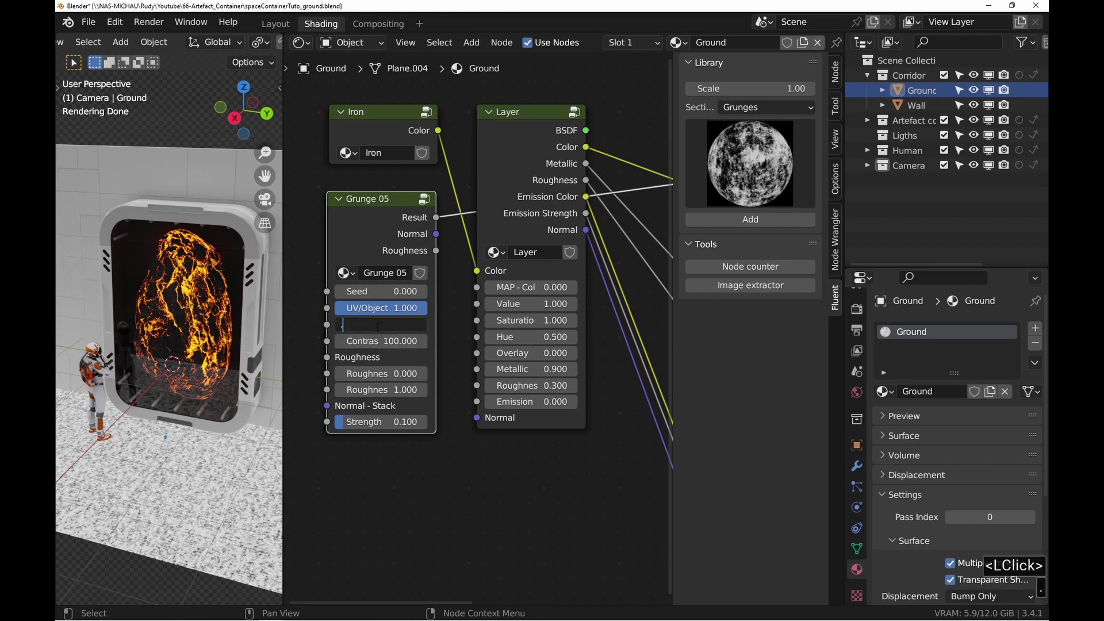
pyautogui.write('1')
pyautogui.press('Return')
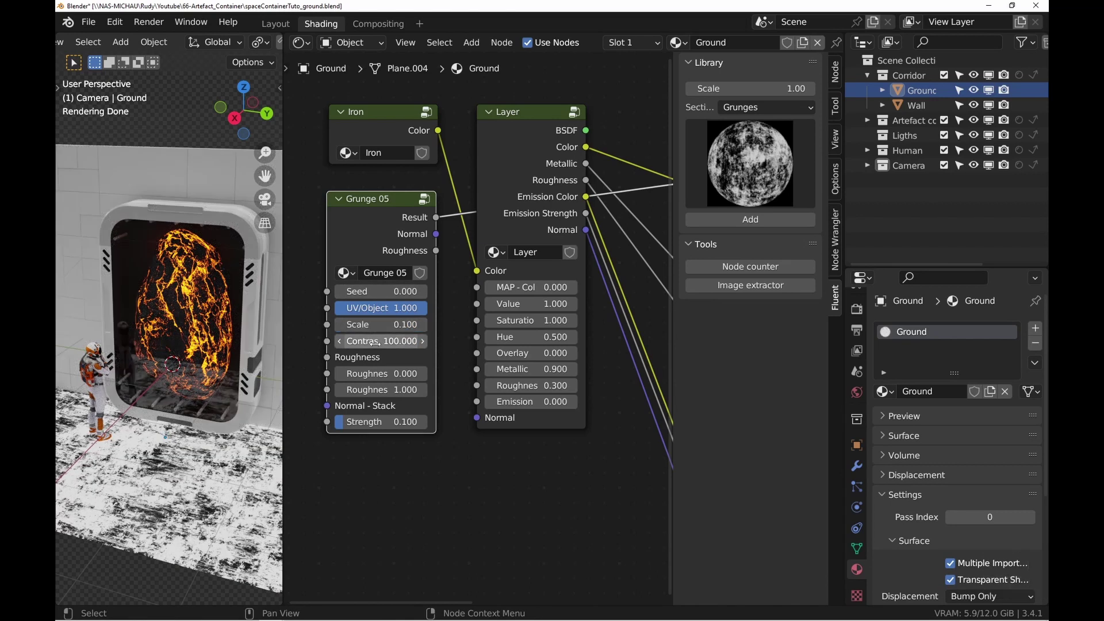
pyautogui.click(374, 375)
pyautogui.write('.25')
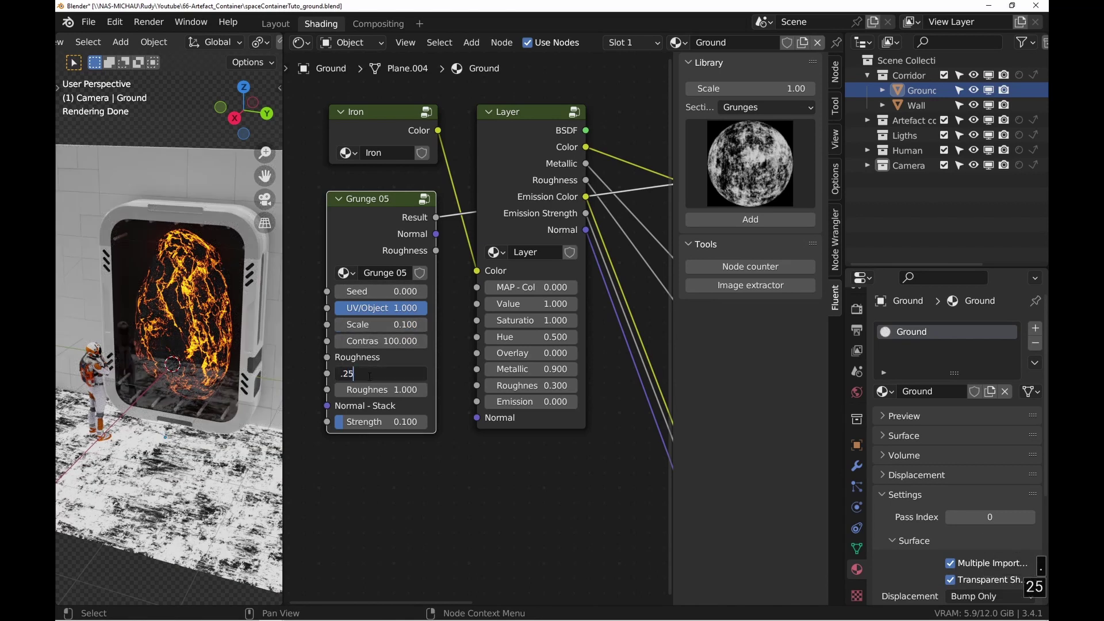
pyautogui.press('Tab')
pyautogui.write('.2')
pyautogui.press('Return')
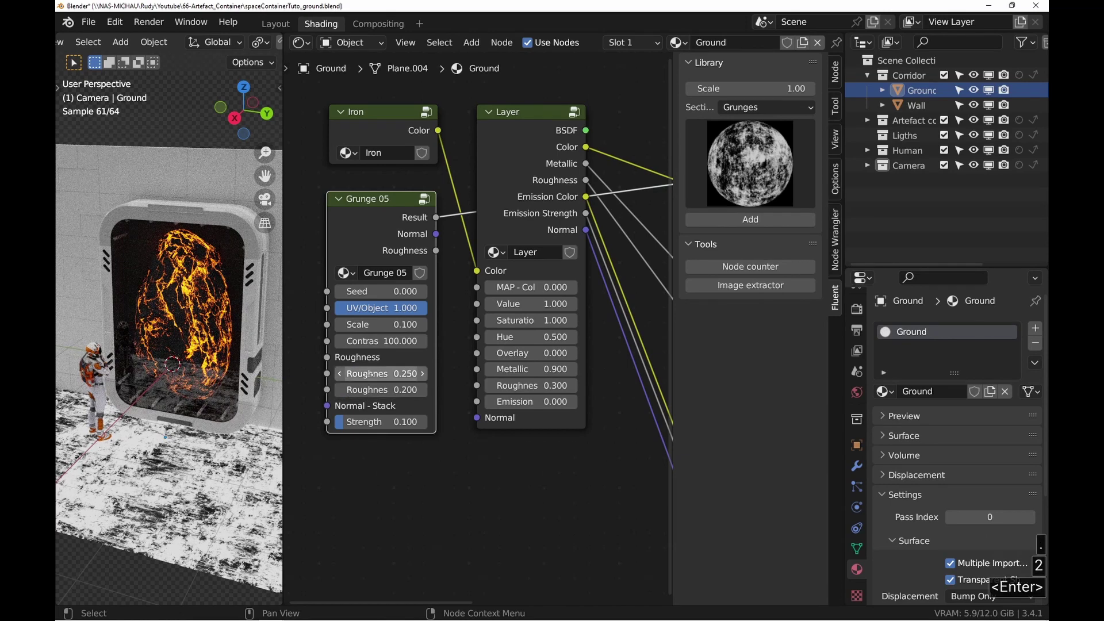
# Connect Grunge 05's Roughness output to the Layer's Roughness input and route the Principled BSDF back to the material output
pyautogui.moveTo(473, 389); pyautogui.dragTo(474, 389)
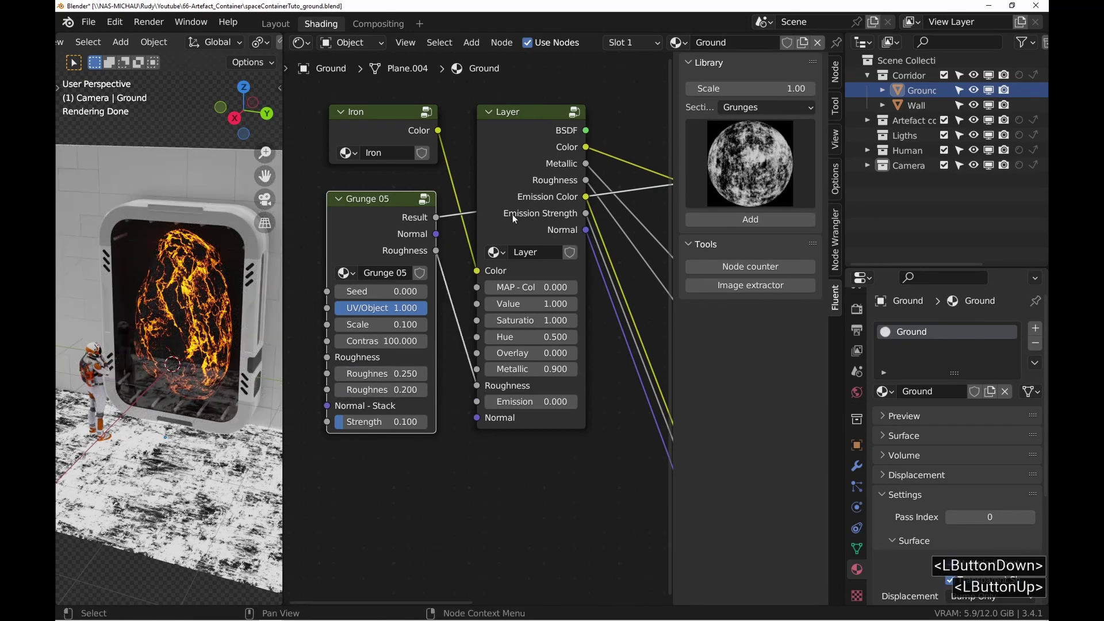
pyautogui.keyDown('ctrl'); pyautogui.keyDown('shift'); pyautogui.click(523, 180); pyautogui.keyUp('shift'); pyautogui.keyUp('ctrl')
pyautogui.moveTo(536, 221); pyautogui.dragTo(368, 230, button='middle')
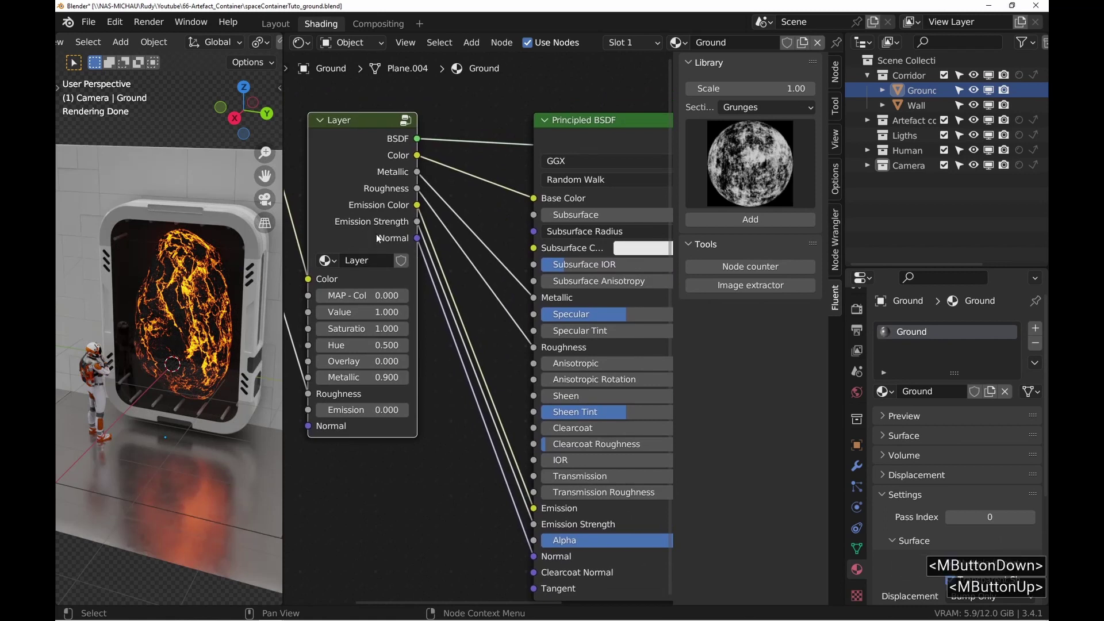
pyautogui.keyDown('ctrl'); pyautogui.keyDown('shift'); pyautogui.click(586, 331); pyautogui.keyUp('shift'); pyautogui.keyUp('ctrl')
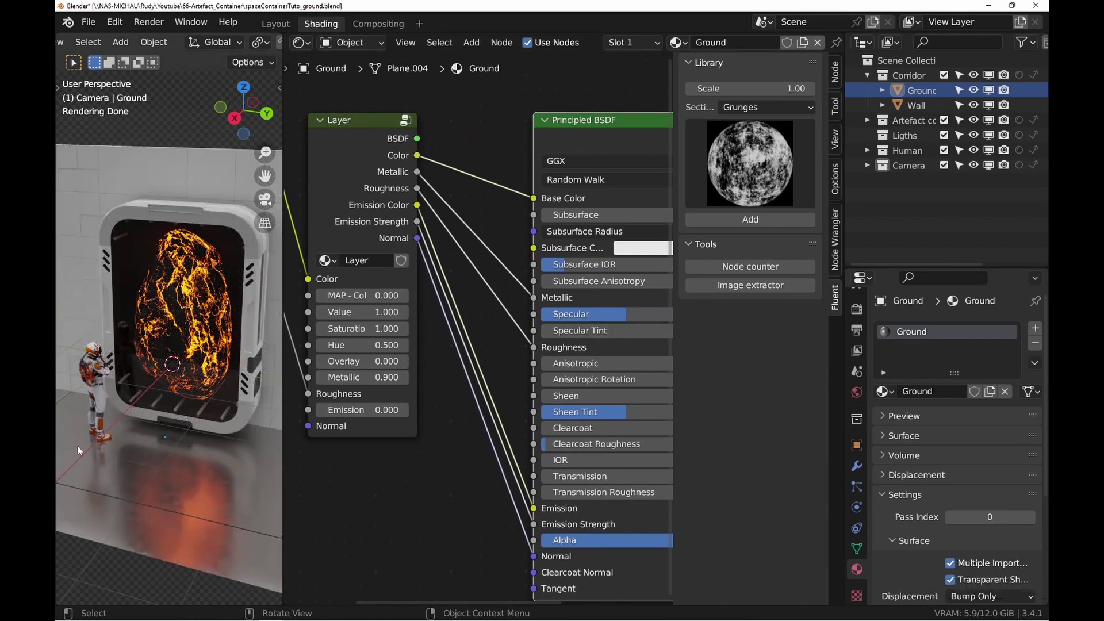
# Set the Cycles viewport Samples to 256 and the viewport denoising Start Sample to 256
pyautogui.click(857, 309)
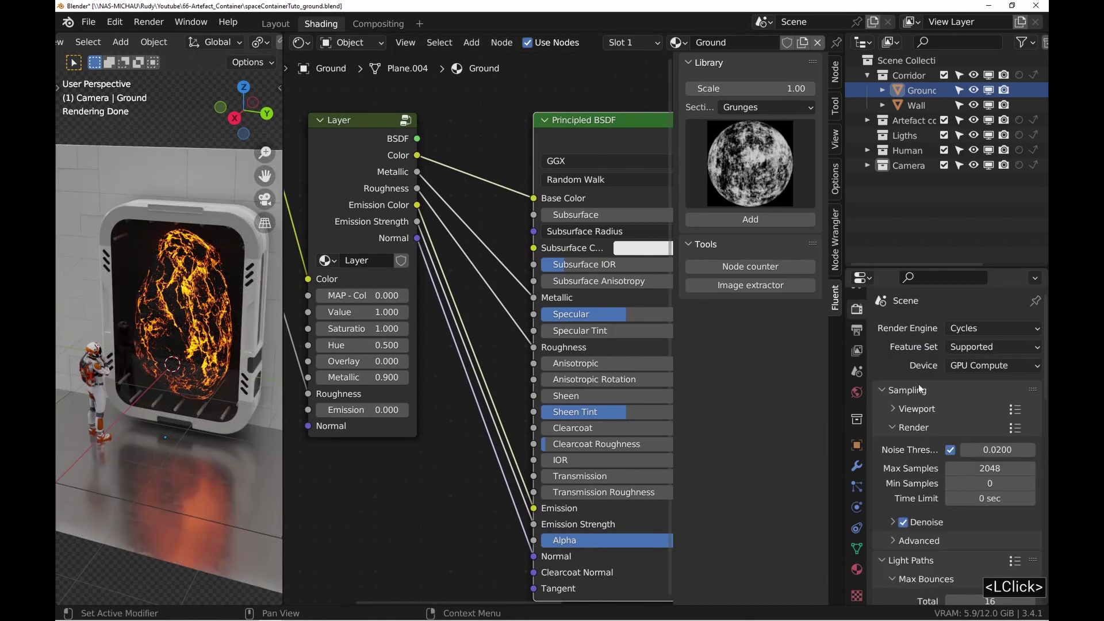
pyautogui.keyDown('ctrl'); pyautogui.click(918, 408); pyautogui.keyUp('ctrl')
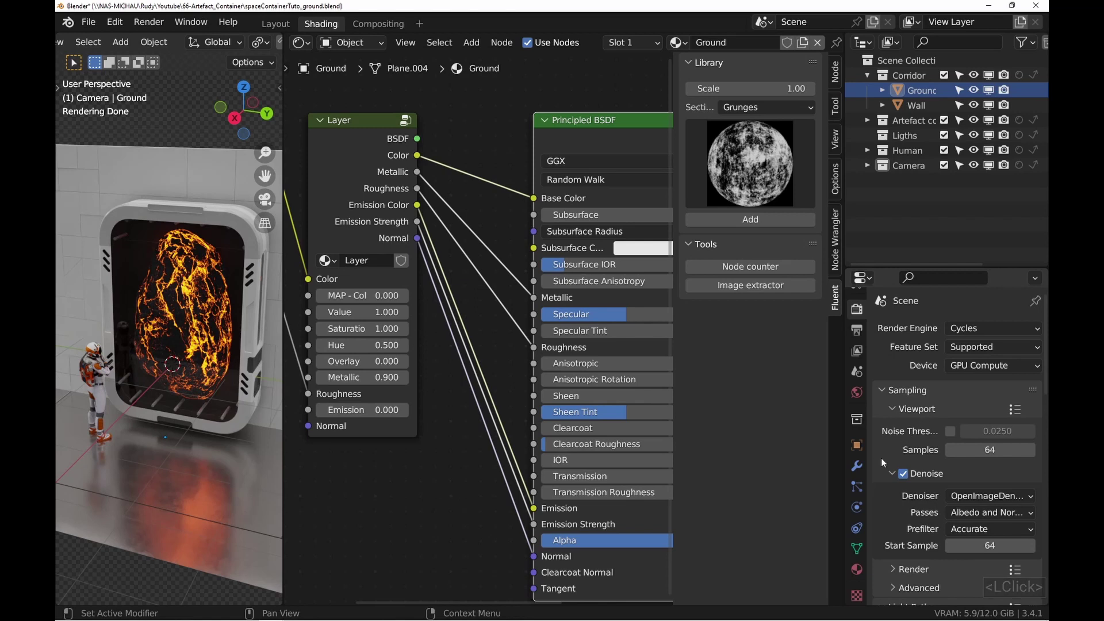
pyautogui.click(971, 455)
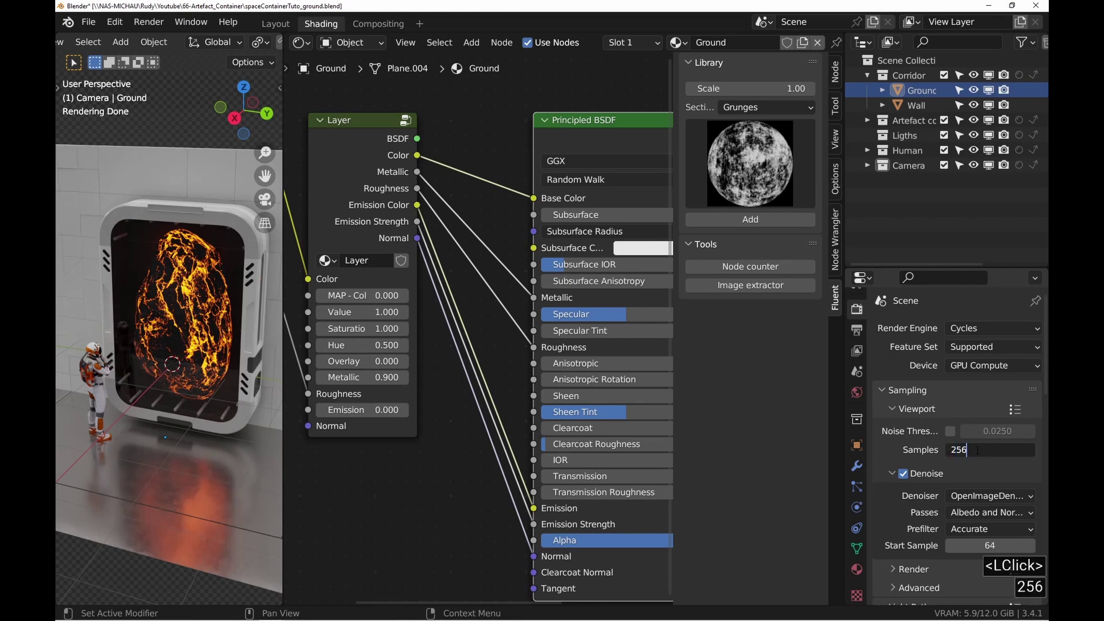
pyautogui.press('Return')
pyautogui.click(985, 544)
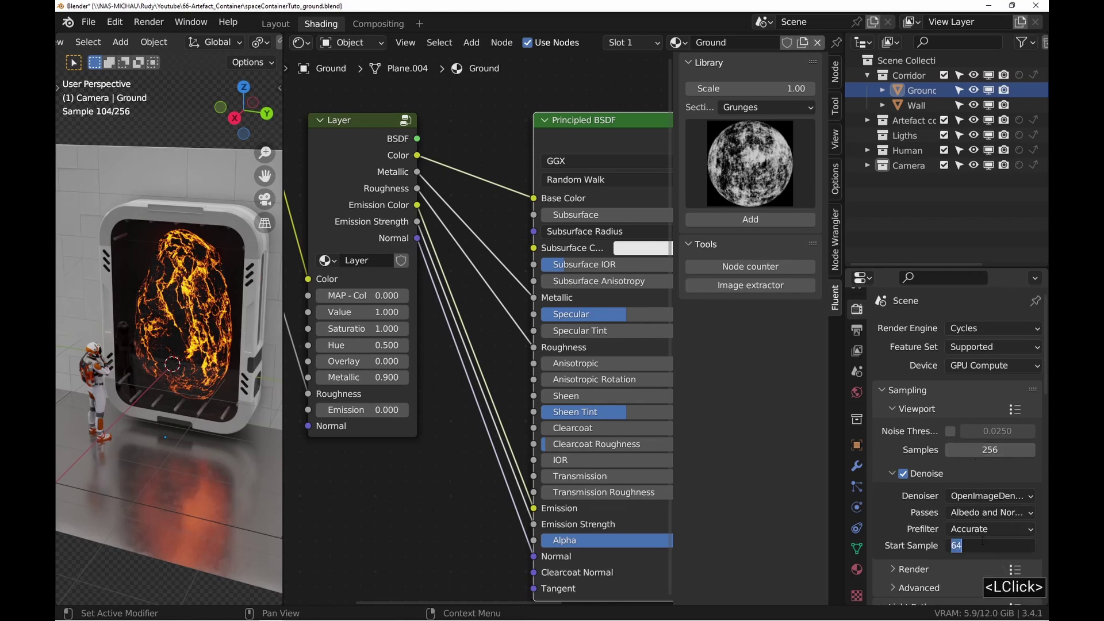
pyautogui.write('256')
pyautogui.press('Return')
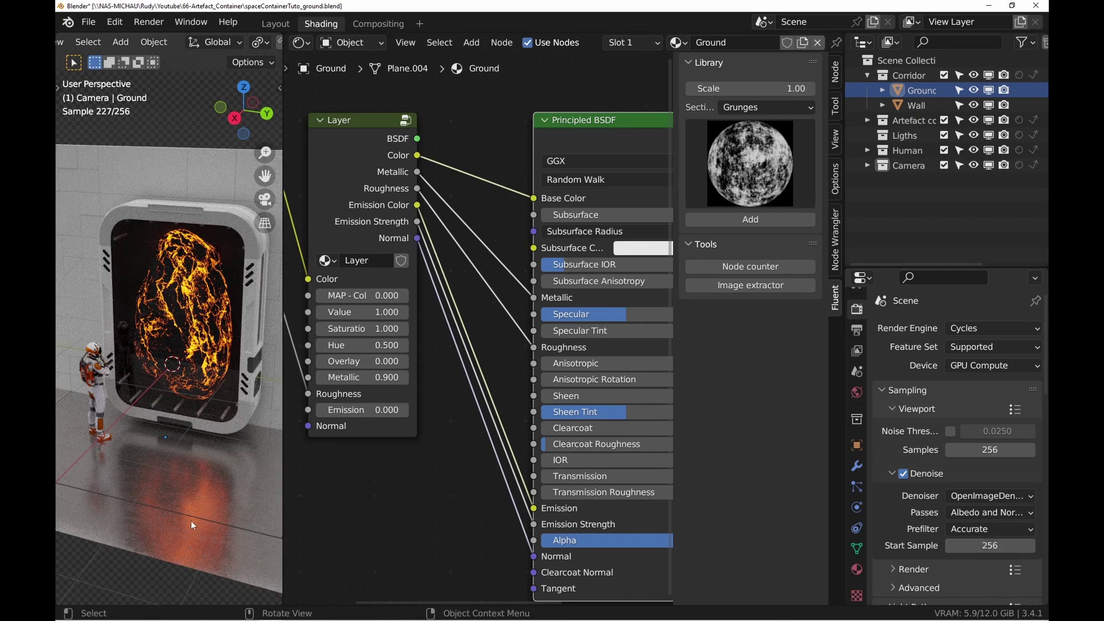
pyautogui.keyDown('ctrl'); pyautogui.moveTo(191, 520); pyautogui.dragTo(175, 492, button='middle'); pyautogui.keyUp('ctrl')
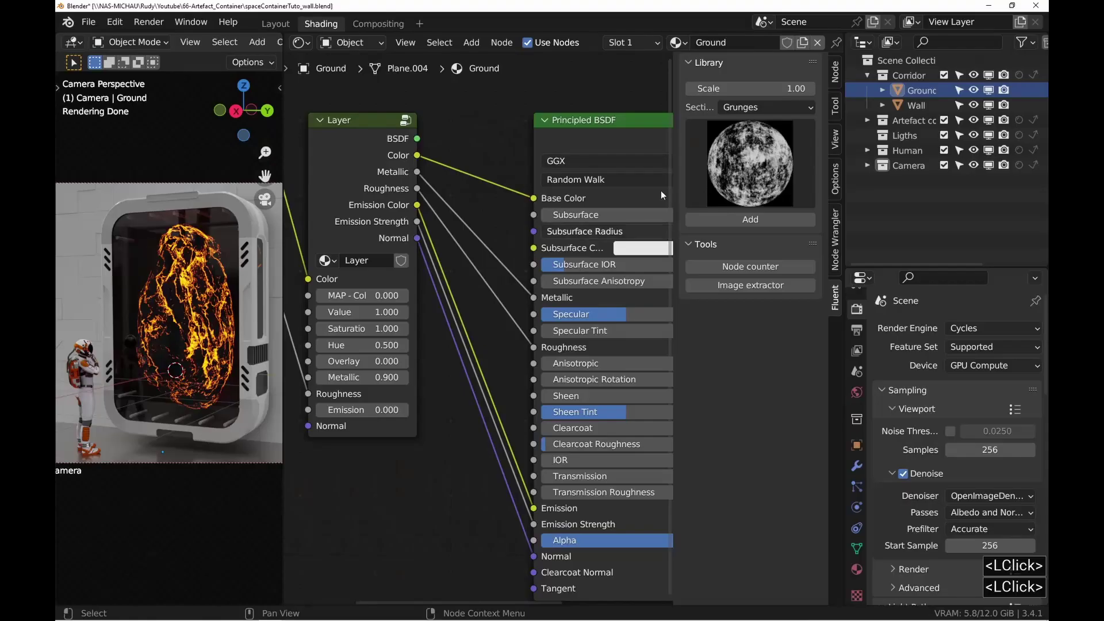
# Create a new material named Wall on the Wall object in the Corridor collection
pyautogui.click(917, 104)
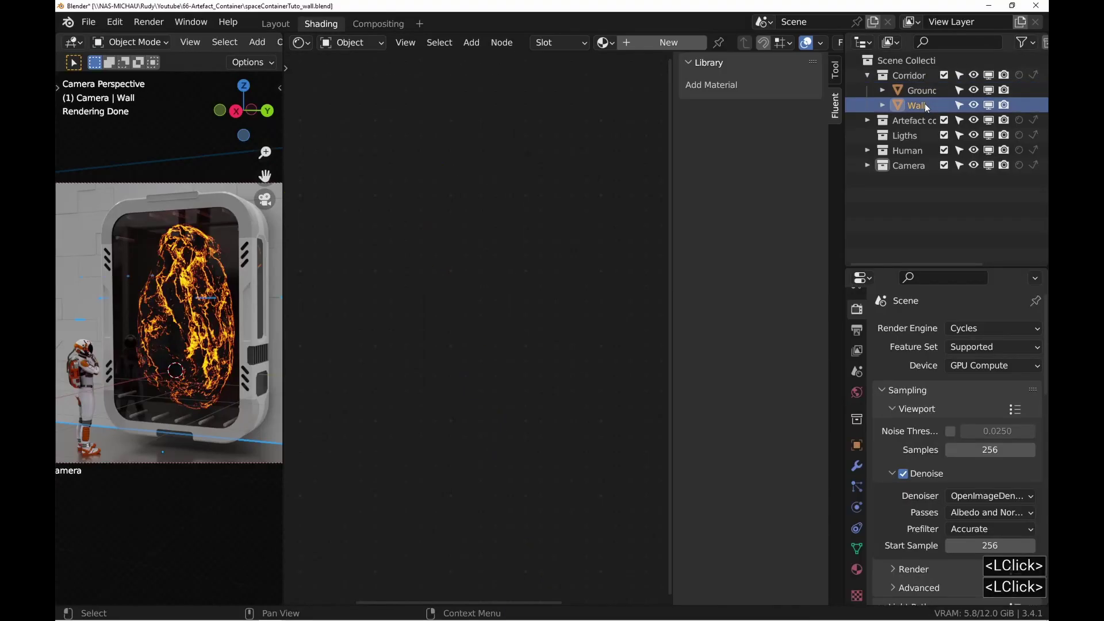
pyautogui.click(855, 570)
pyautogui.click(965, 392)
pyautogui.doubleClick(928, 332)
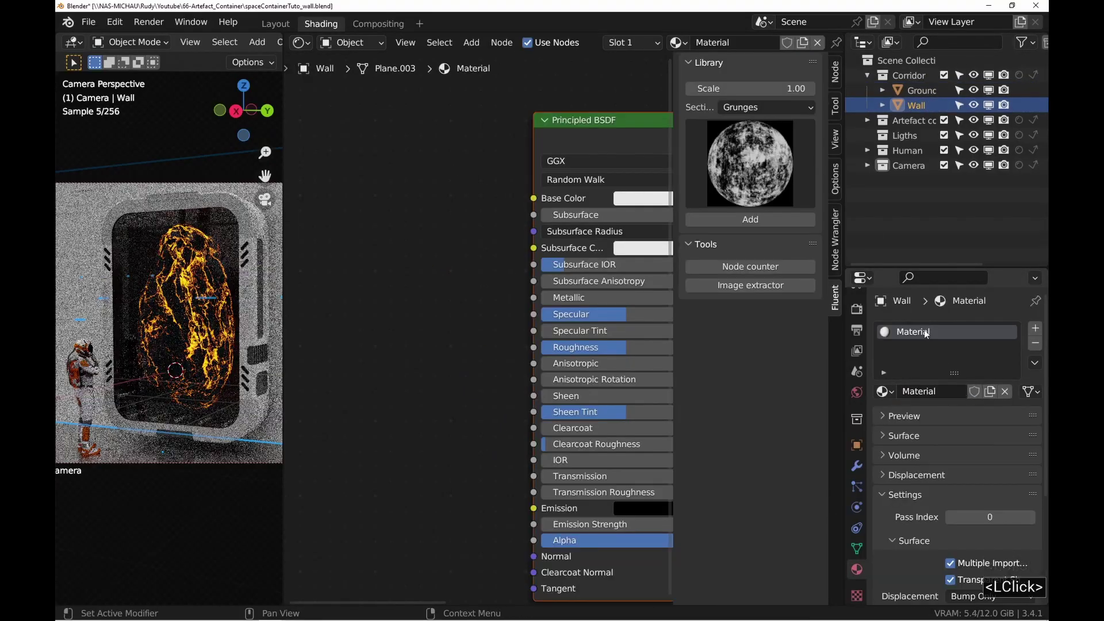
pyautogui.write('Wall')
pyautogui.press('Return')
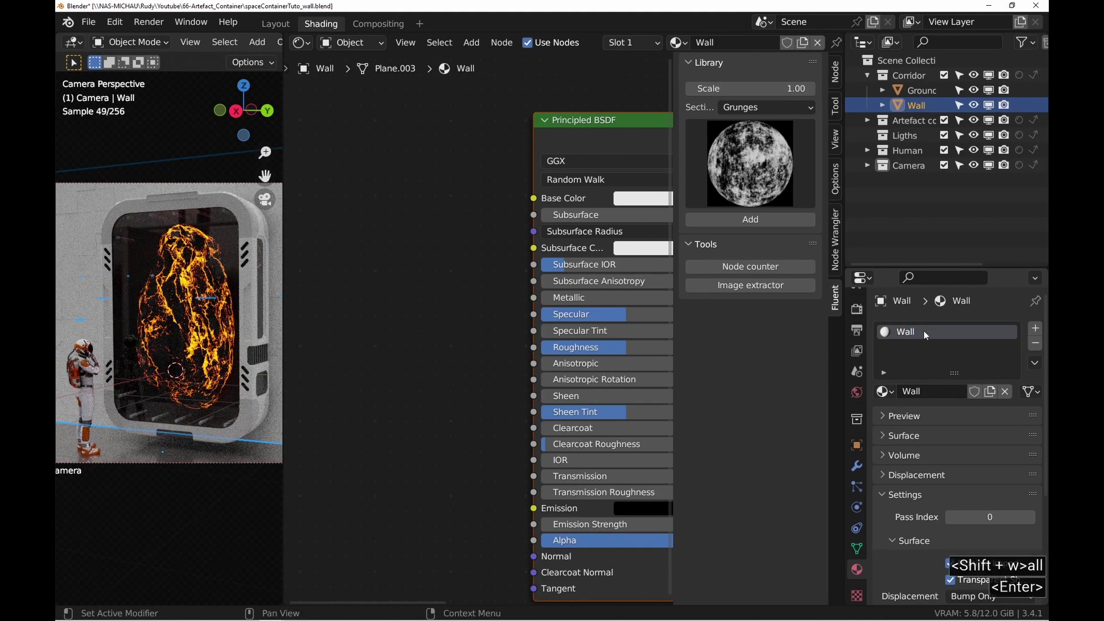
# Add a Fluent Layer node linked to the Wall material's Principled BSDF
pyautogui.moveTo(596, 251); pyautogui.dragTo(575, 241, button='middle')
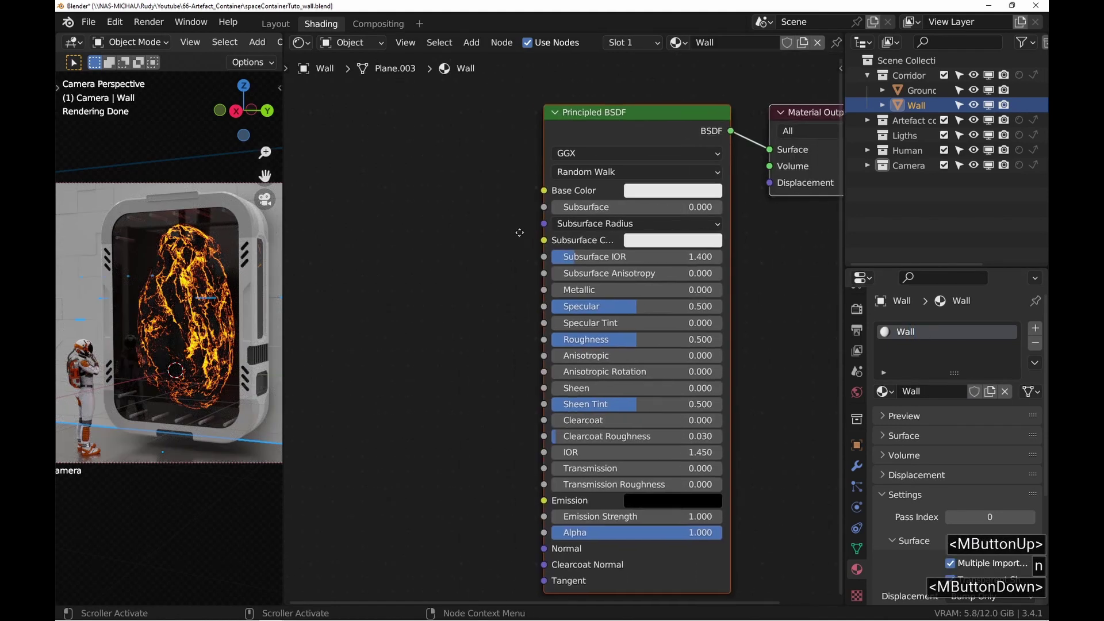
pyautogui.scroll(-3, 569, 160)
pyautogui.click(582, 144)
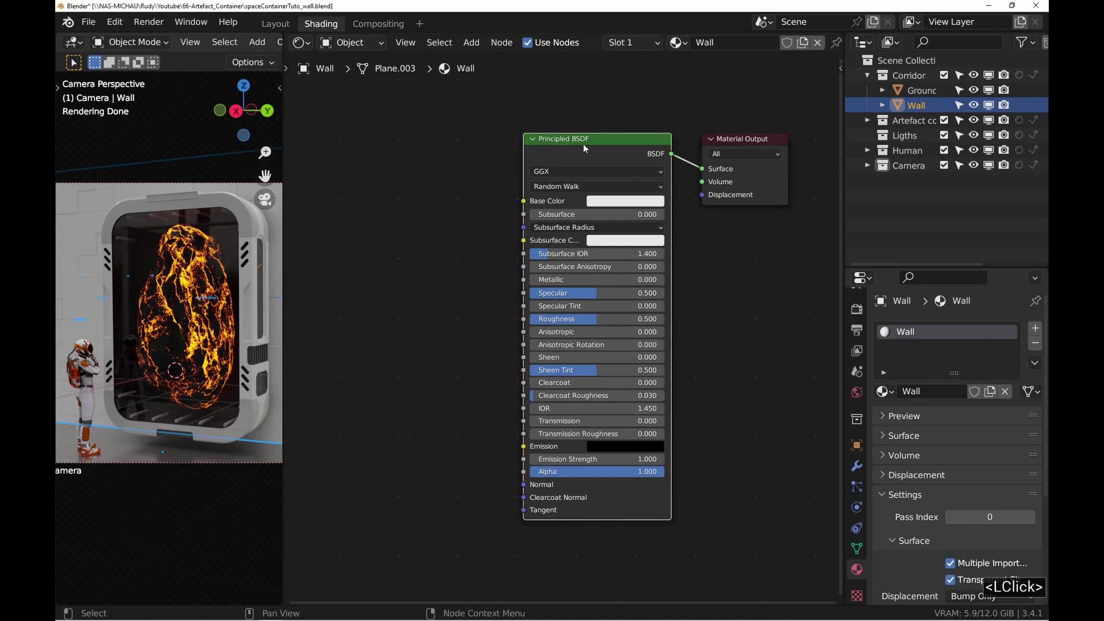
pyautogui.press('f')
pyautogui.click(415, 158)
pyautogui.moveTo(389, 210); pyautogui.dragTo(595, 209, button='middle')
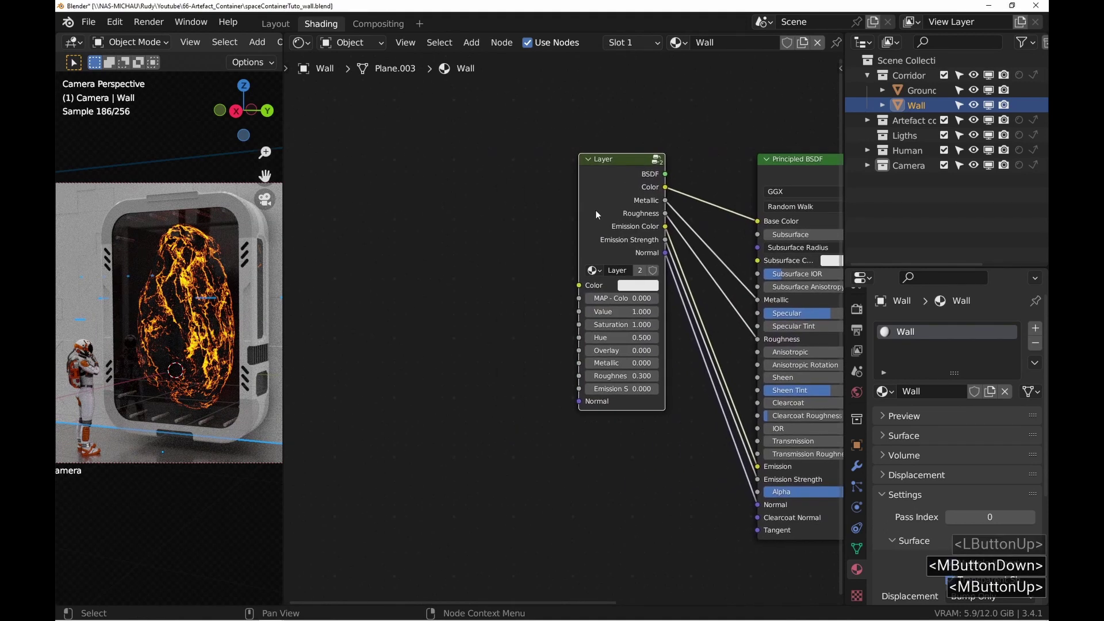
# Add a Grunge 04 node from the Fluent library and place it beside the Wall material's Layer node, on its input side
pyautogui.click(596, 209)
pyautogui.press('n')
pyautogui.click(768, 177)
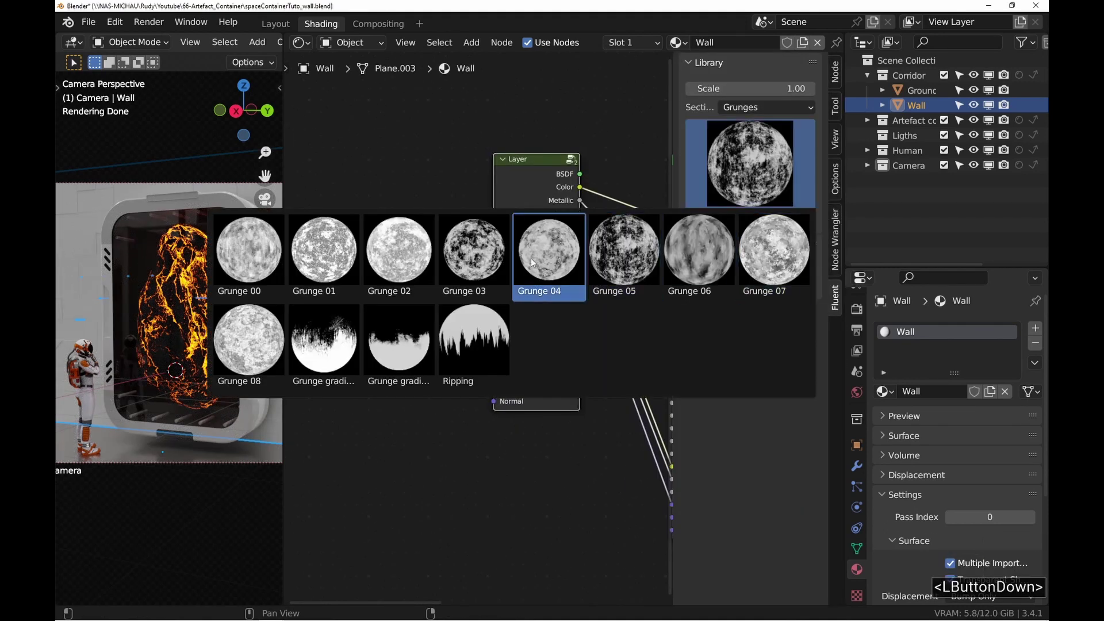
pyautogui.click(548, 252)
pyautogui.moveTo(445, 199)
pyautogui.mouseDown()
pyautogui.moveTo(428, 206)
pyautogui.moveTo(436, 216)
pyautogui.mouseUp()
# Set the Wall material's Layer color to hex 393939
pyautogui.click(554, 286)
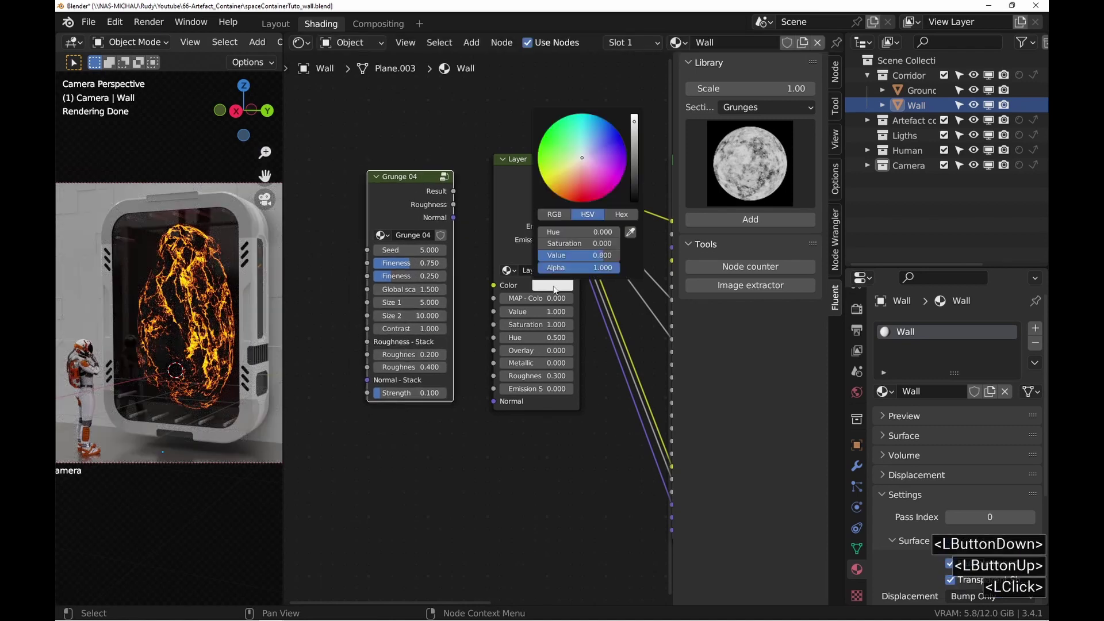
pyautogui.click(621, 214)
pyautogui.click(603, 232)
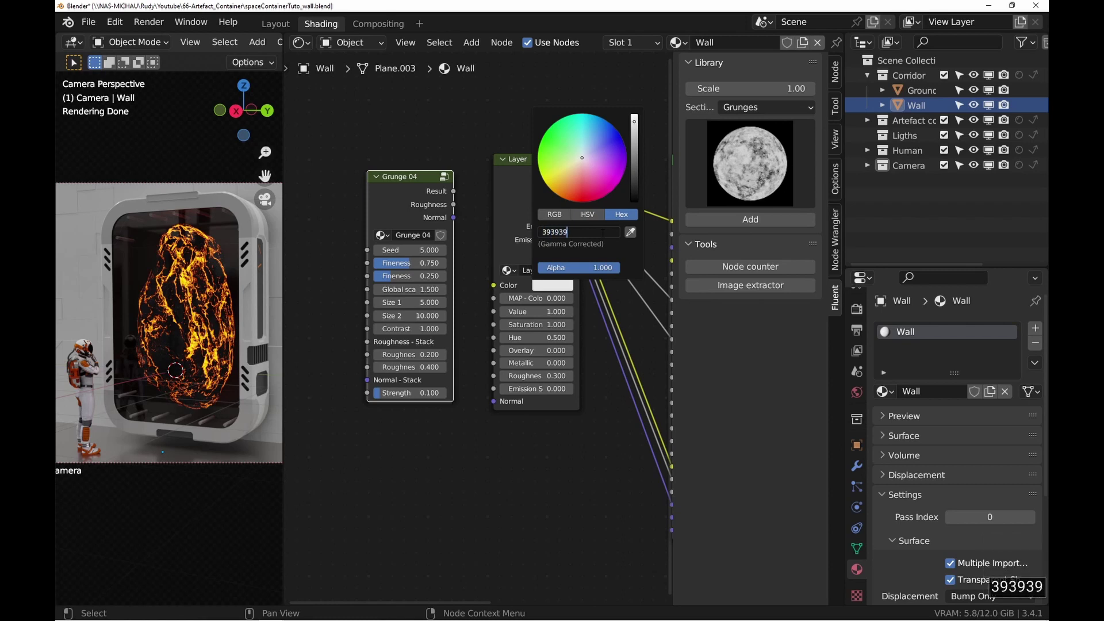
pyautogui.write('393939')
pyautogui.press('Return')
# Preview the Grunge 04 Result on the wall and set its Global scale to 0.25
pyautogui.keyDown('shift'); pyautogui.moveTo(270, 322); pyautogui.dragTo(242, 323, button='middle'); pyautogui.keyUp('shift')
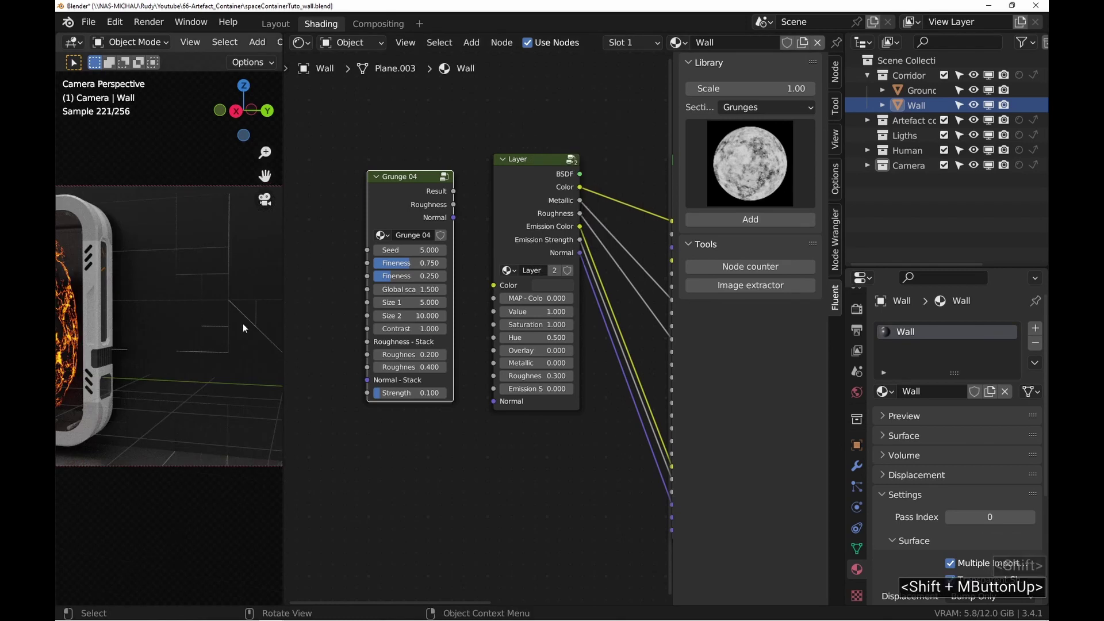
pyautogui.keyDown('ctrl'); pyautogui.keyDown('shift'); pyautogui.click(436, 188); pyautogui.keyUp('shift'); pyautogui.keyUp('ctrl')
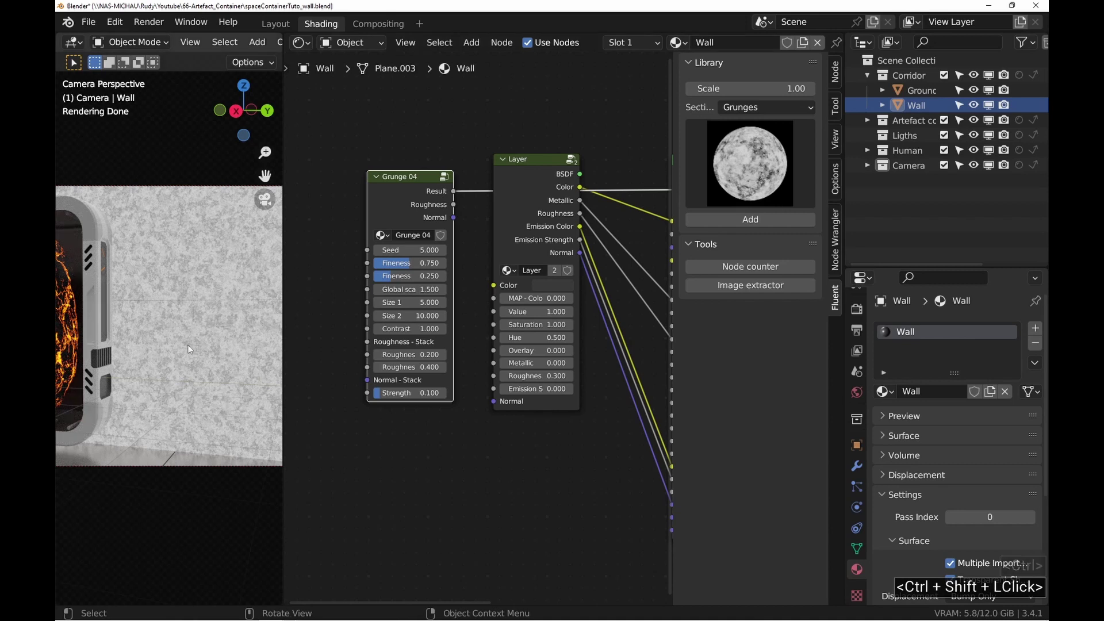
pyautogui.keyDown('ctrl'); pyautogui.moveTo(384, 291); pyautogui.dragTo(415, 291, button='middle'); pyautogui.keyUp('ctrl')
pyautogui.click(416, 292)
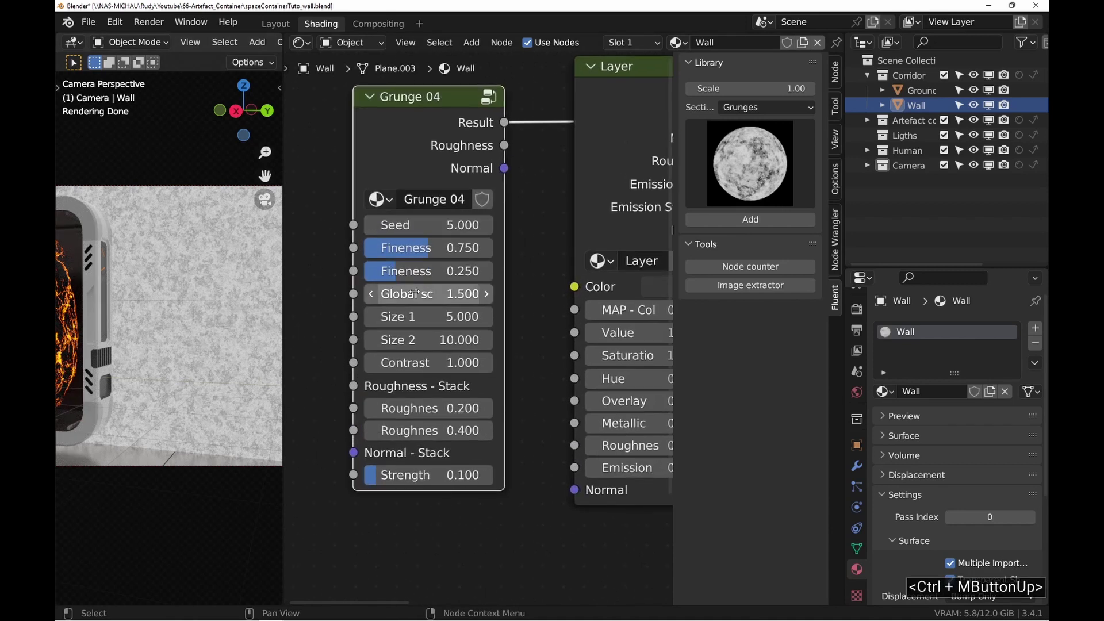
pyautogui.write('.25')
pyautogui.press('Return')
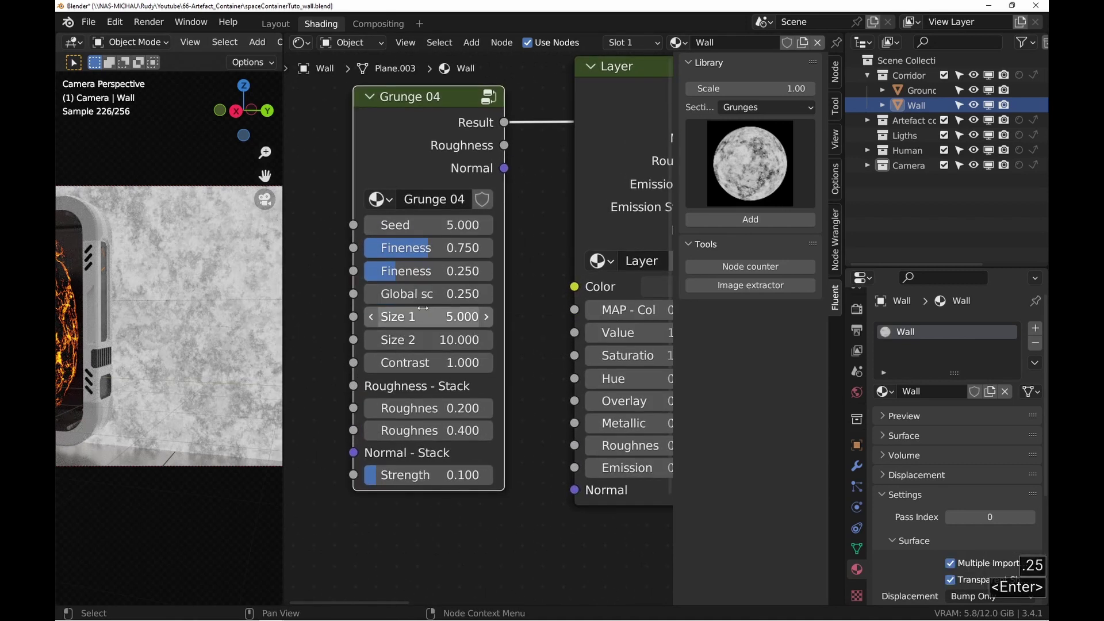
# Connect Grunge 04's Result output to the Layer's MAP - Color variation input
pyautogui.scroll(-2, 484, 198)
pyautogui.click(479, 205)
pyautogui.moveTo(480, 205); pyautogui.dragTo(529, 338)
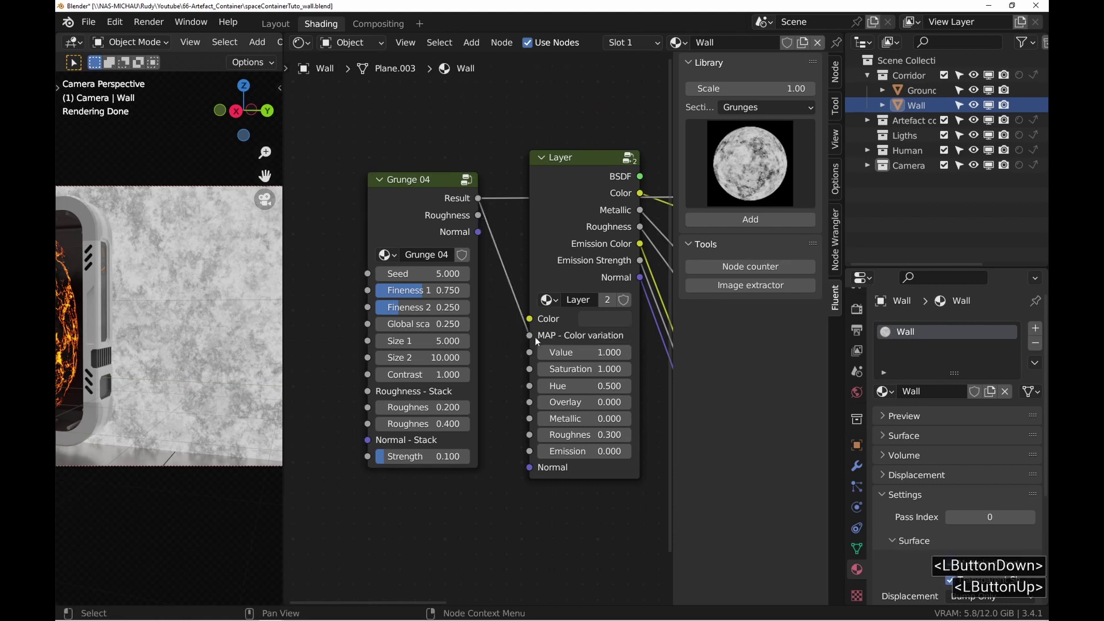
# Preview the wall's Layer node and set its color variation Value to 1.5
pyautogui.moveTo(586, 203); pyautogui.dragTo(492, 200, button='middle')
pyautogui.keyDown('ctrl'); pyautogui.keyDown('shift'); pyautogui.click(492, 203); pyautogui.keyUp('shift'); pyautogui.keyUp('ctrl')
pyautogui.click(477, 350)
pyautogui.write('1.5')
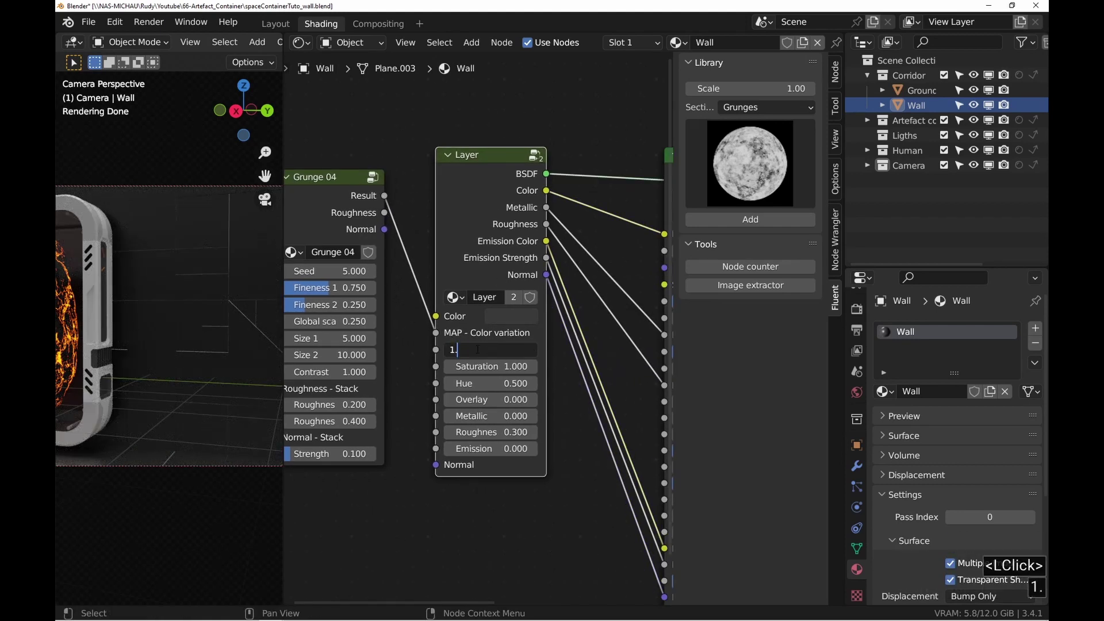
pyautogui.press('Return')
pyautogui.keyDown('ctrl'); pyautogui.moveTo(209, 237); pyautogui.dragTo(143, 171, button='middle'); pyautogui.keyUp('ctrl')
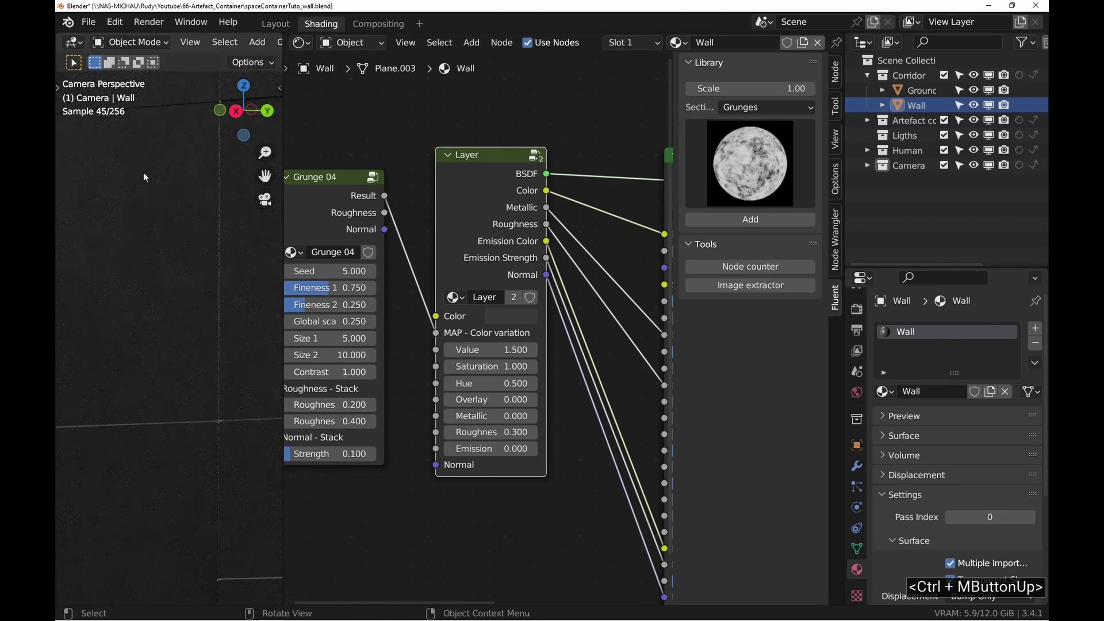
# Examine the color variation on the wall through the Layer's Color output alone, and restore the full BSDF preview
pyautogui.keyDown('ctrl'); pyautogui.keyDown('shift'); pyautogui.click(510, 206); pyautogui.keyUp('shift'); pyautogui.keyUp('ctrl')
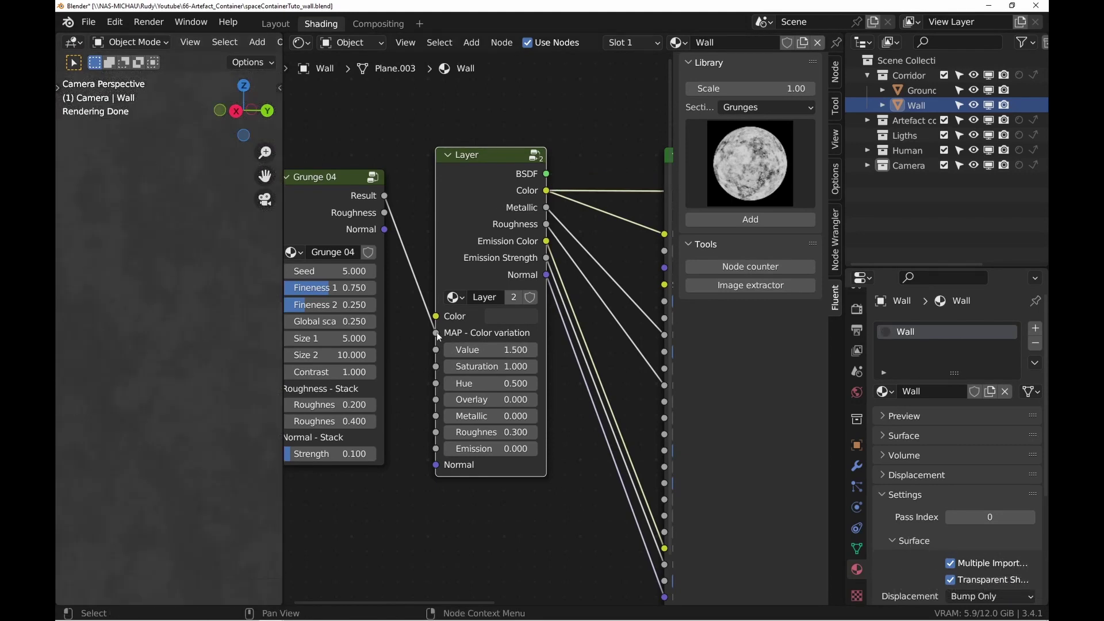
pyautogui.moveTo(437, 333)
pyautogui.mouseDown()
pyautogui.moveTo(413, 334)
pyautogui.moveTo(436, 333)
pyautogui.mouseUp()
pyautogui.scroll(-2, 167, 299)
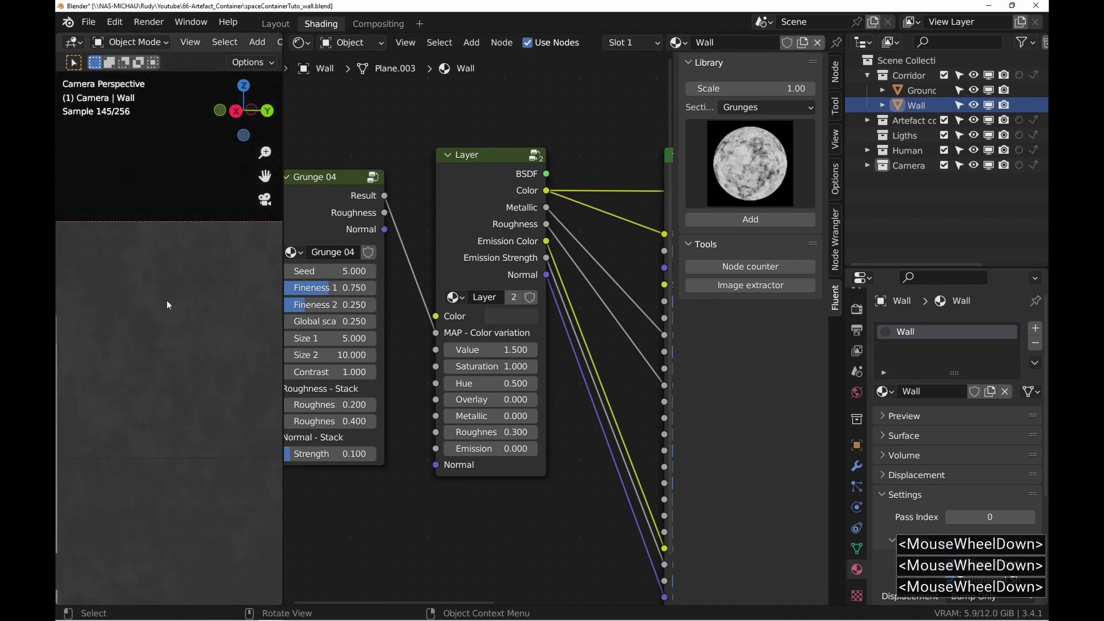
pyautogui.keyDown('shift'); pyautogui.moveTo(156, 293); pyautogui.dragTo(190, 271, button='middle'); pyautogui.keyUp('shift')
pyautogui.keyDown('ctrl'); pyautogui.keyDown('shift'); pyautogui.doubleClick(433, 241); pyautogui.keyUp('shift'); pyautogui.keyUp('ctrl')
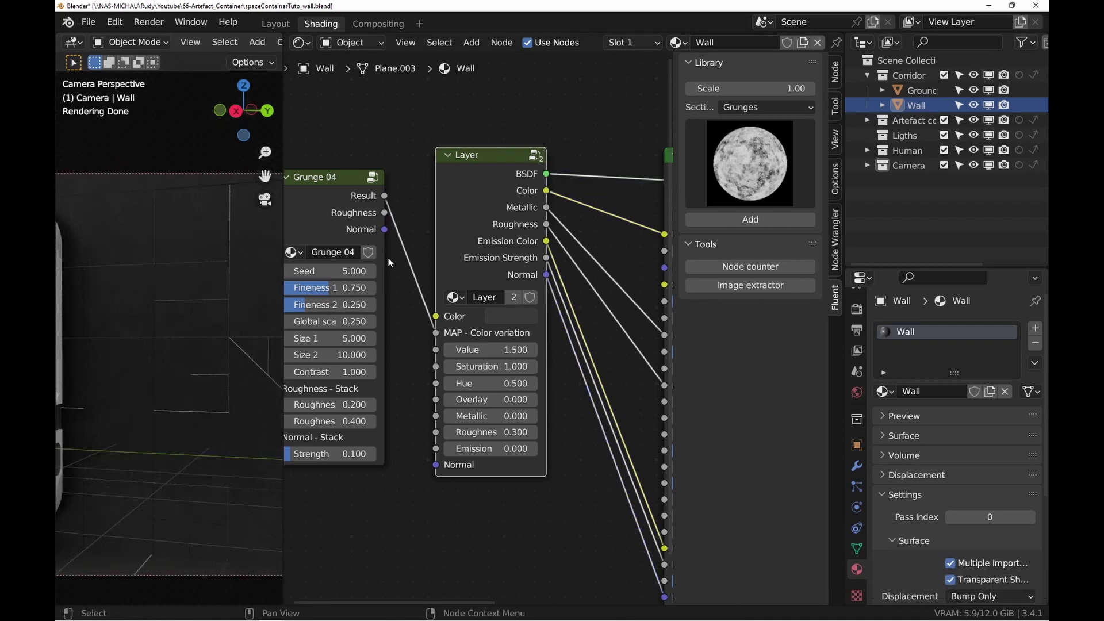
# Add a Grunge 05 node from the Fluent library's Grunges section and place it below Grunge 04
pyautogui.scroll(-2, 401, 260)
pyautogui.moveTo(401, 260); pyautogui.dragTo(410, 249, button='middle')
pyautogui.click(741, 166)
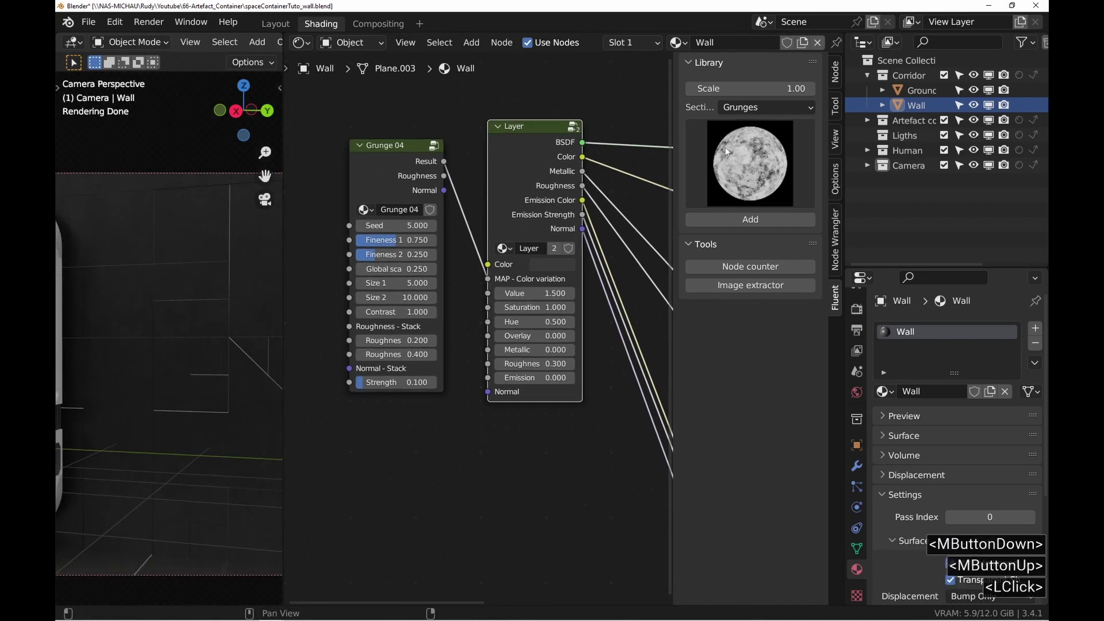
pyautogui.click(626, 257)
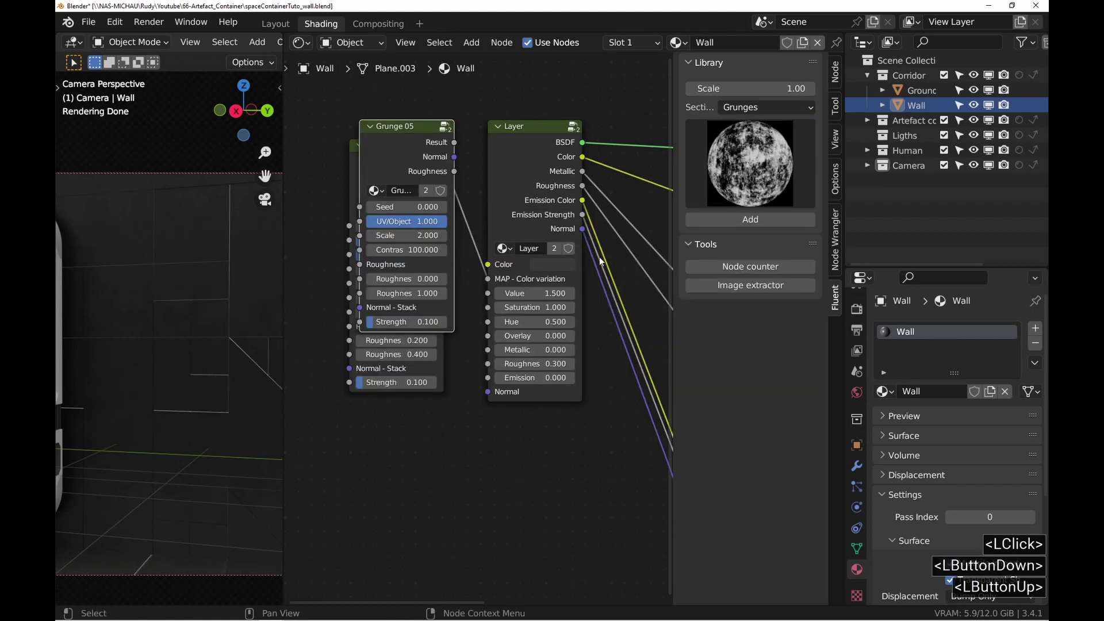
pyautogui.moveTo(414, 179); pyautogui.dragTo(410, 414)
pyautogui.moveTo(402, 427); pyautogui.dragTo(403, 427)
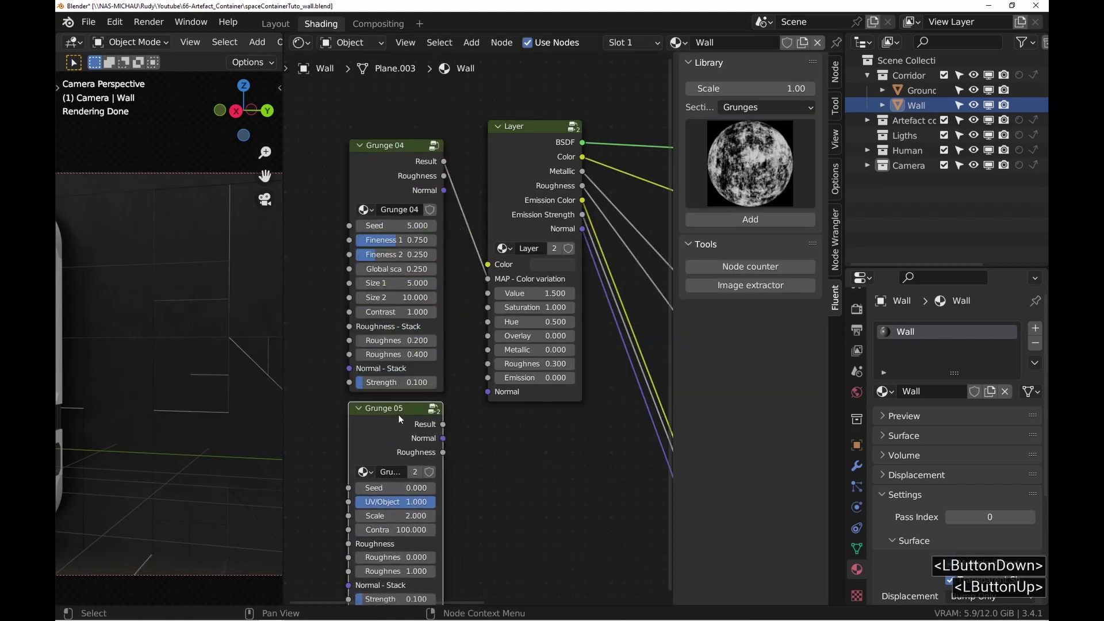
pyautogui.moveTo(401, 415); pyautogui.dragTo(371, 339, button='middle')
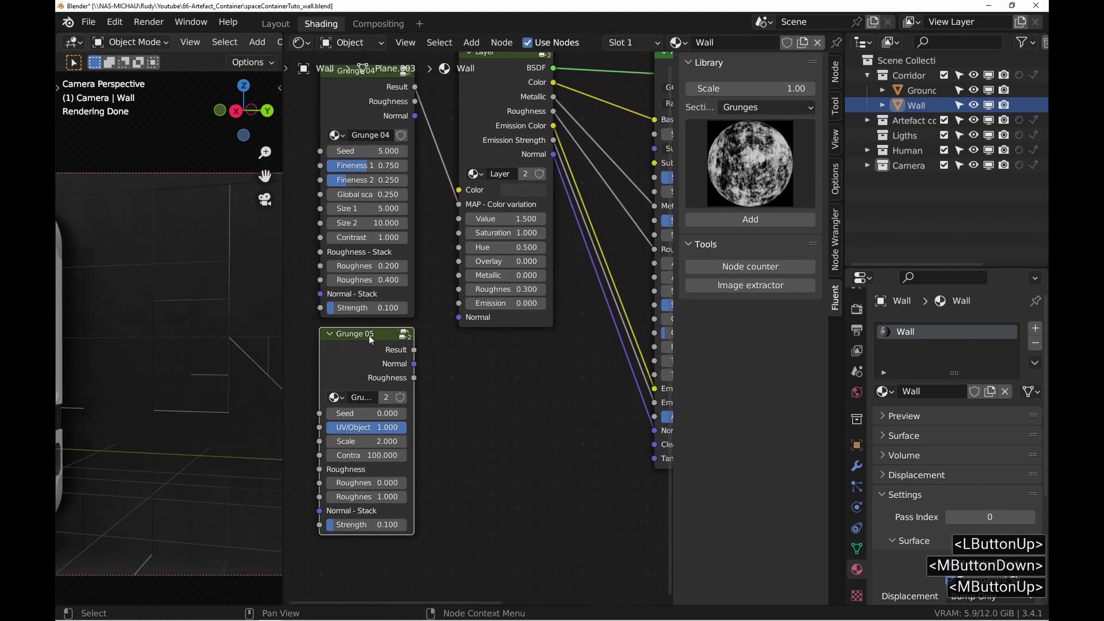
# Preview Grunge 05's Result on the wall and set its Scale to 0.1
pyautogui.keyDown('ctrl'); pyautogui.keyDown('shift'); pyautogui.click(389, 364); pyautogui.keyUp('shift'); pyautogui.keyUp('ctrl')
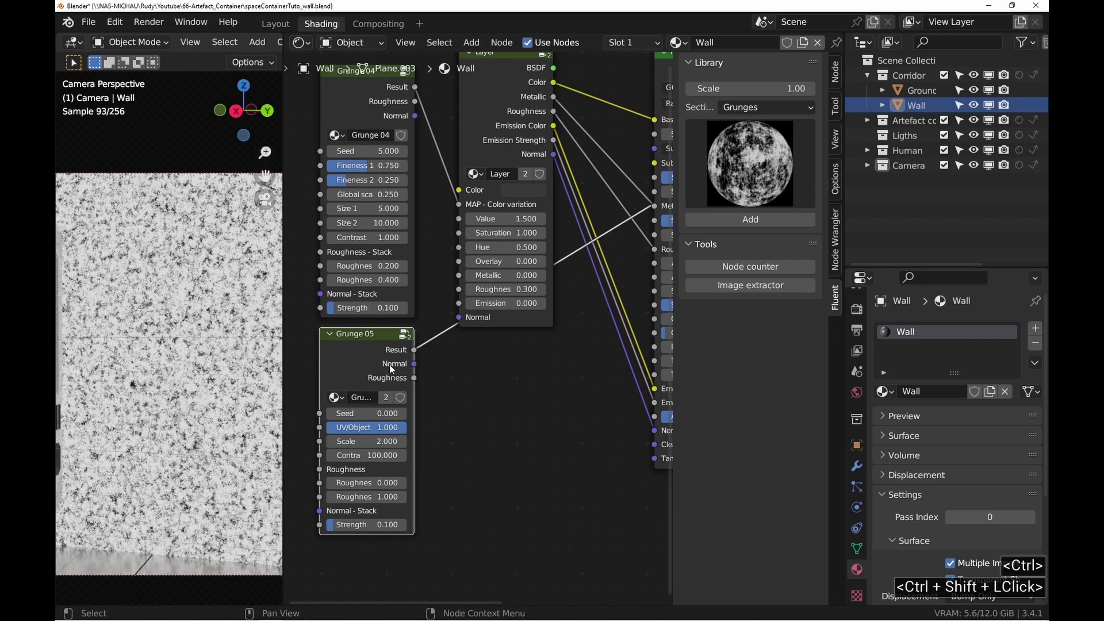
pyautogui.moveTo(371, 408); pyautogui.dragTo(390, 357, button='middle')
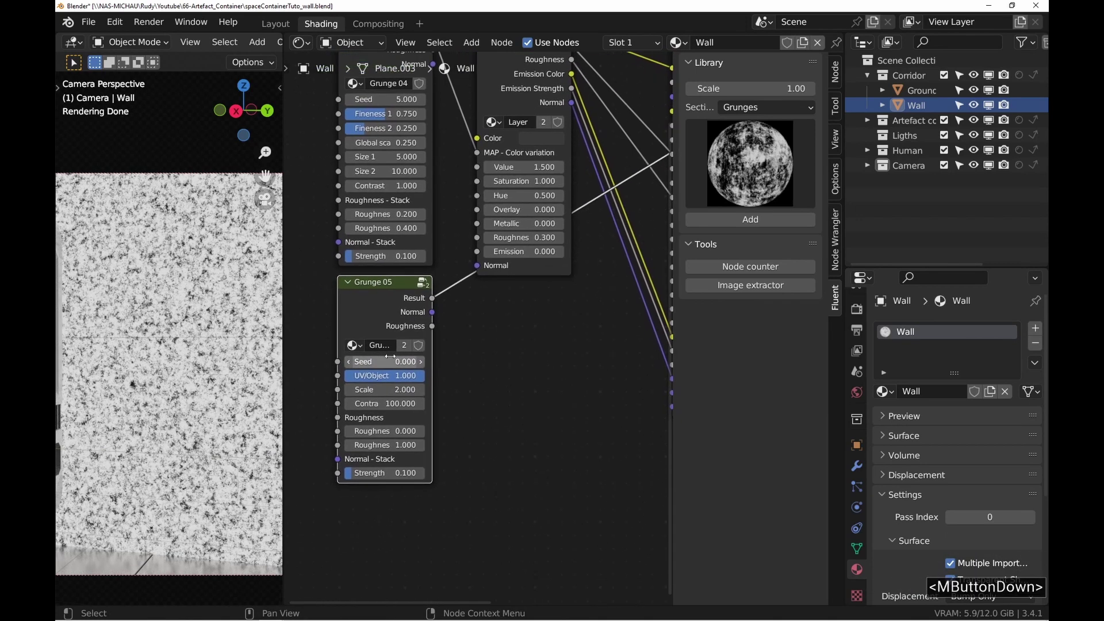
pyautogui.scroll(3, 389, 357)
pyautogui.click(384, 398)
pyautogui.write('.1')
pyautogui.press('Return')
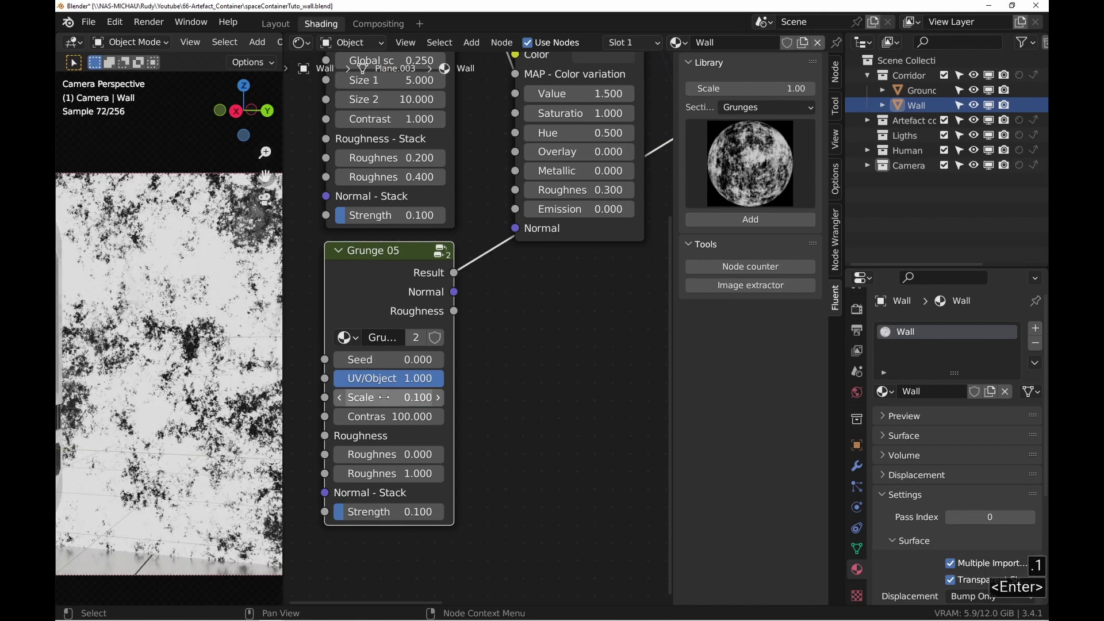
# Set Grunge 05's two roughness values to 0.05 and 0.1
pyautogui.moveTo(384, 372); pyautogui.dragTo(428, 344, button='middle')
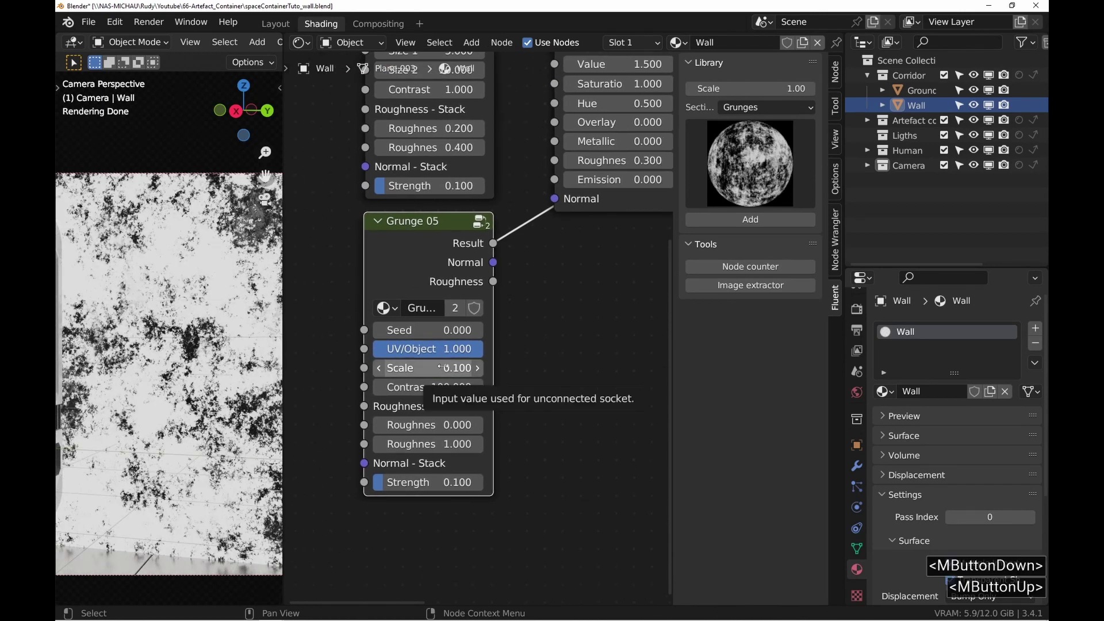
pyautogui.click(437, 424)
pyautogui.write('.05')
pyautogui.press('Tab')
pyautogui.write('.1')
pyautogui.press('Return')
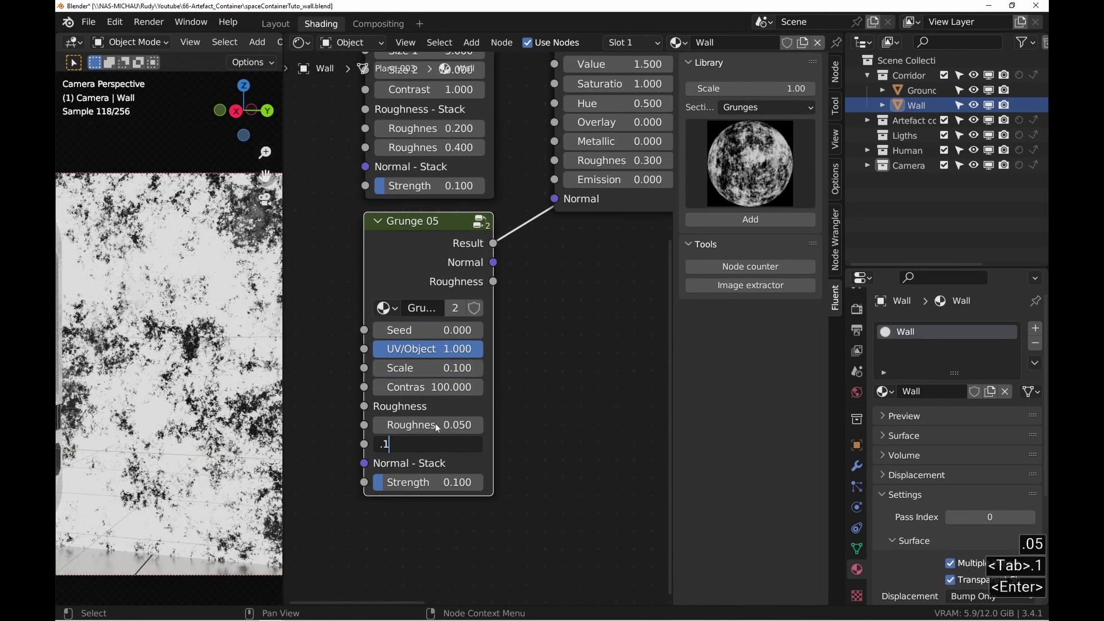
# Connect Grunge 05's Roughness output to the Layer's Roughness input and preview the Layer on the wall
pyautogui.scroll(-3, 437, 425)
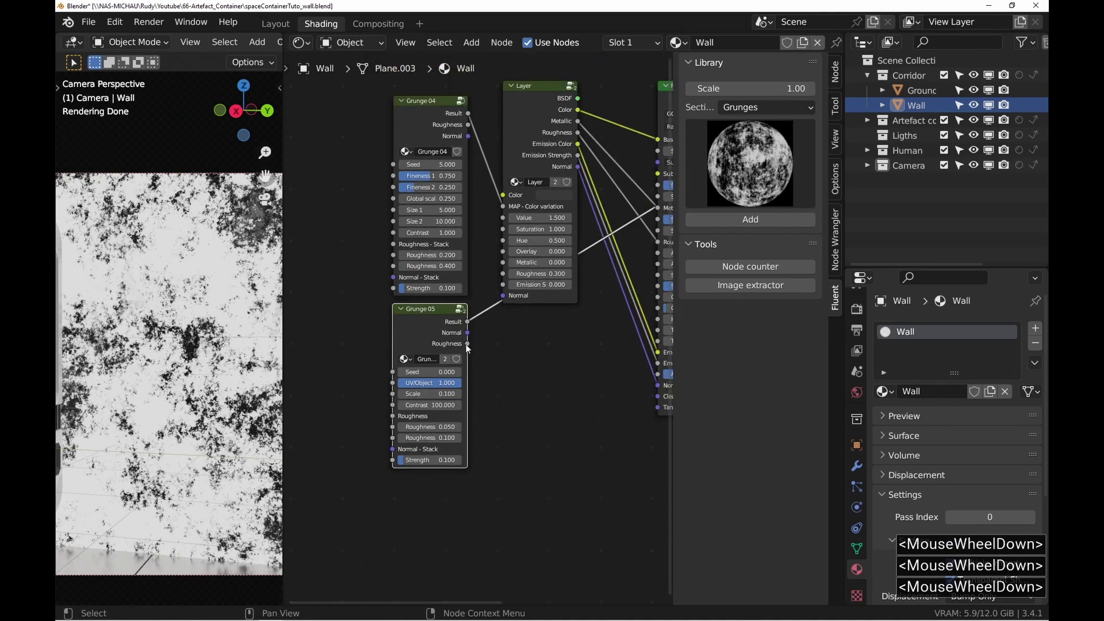
pyautogui.moveTo(468, 344); pyautogui.dragTo(502, 273)
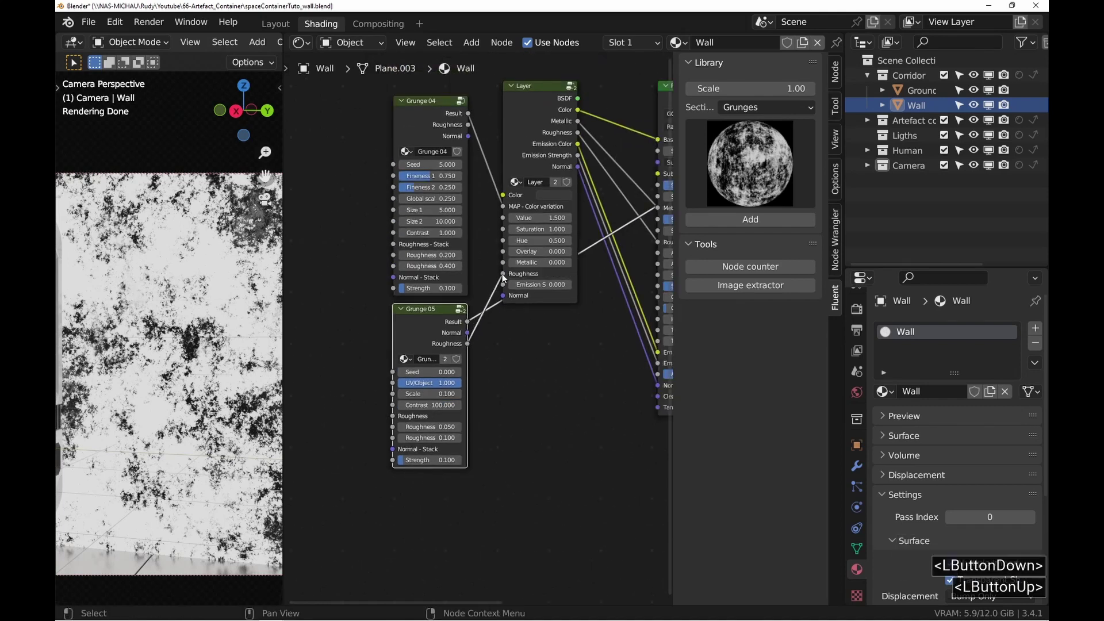
pyautogui.keyDown('ctrl'); pyautogui.keyDown('shift'); pyautogui.click(557, 109); pyautogui.keyUp('shift'); pyautogui.keyUp('ctrl')
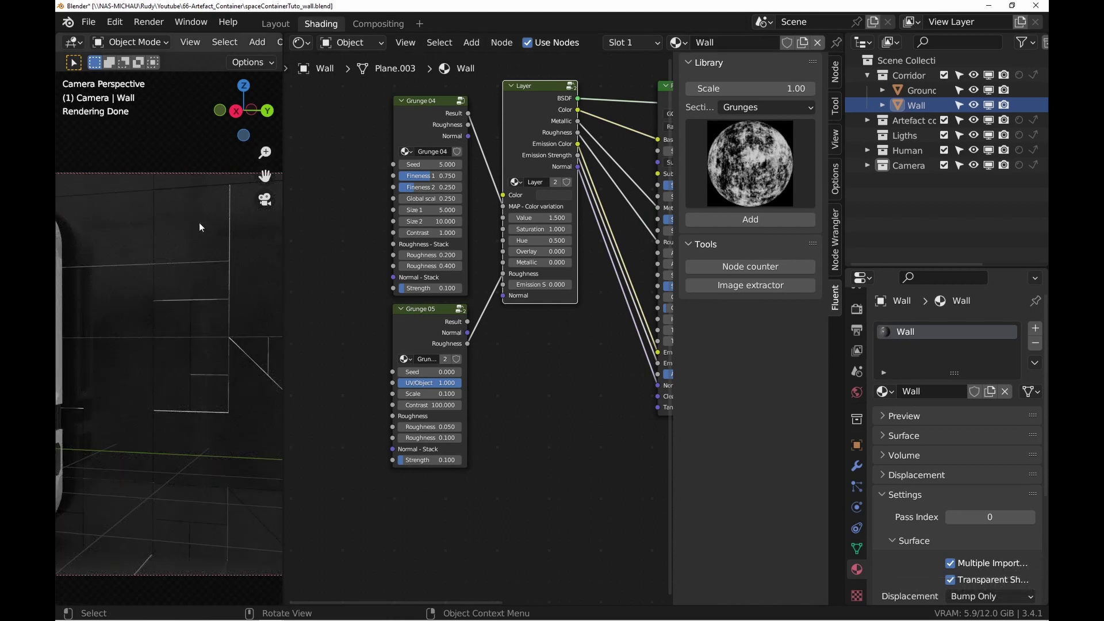
# Temporarily disconnect Grunge 05's Roughness from the Layer, reconnect it, and compare the wall's reflections
pyautogui.moveTo(503, 273); pyautogui.dragTo(479, 299)
pyautogui.moveTo(467, 344); pyautogui.dragTo(496, 273)
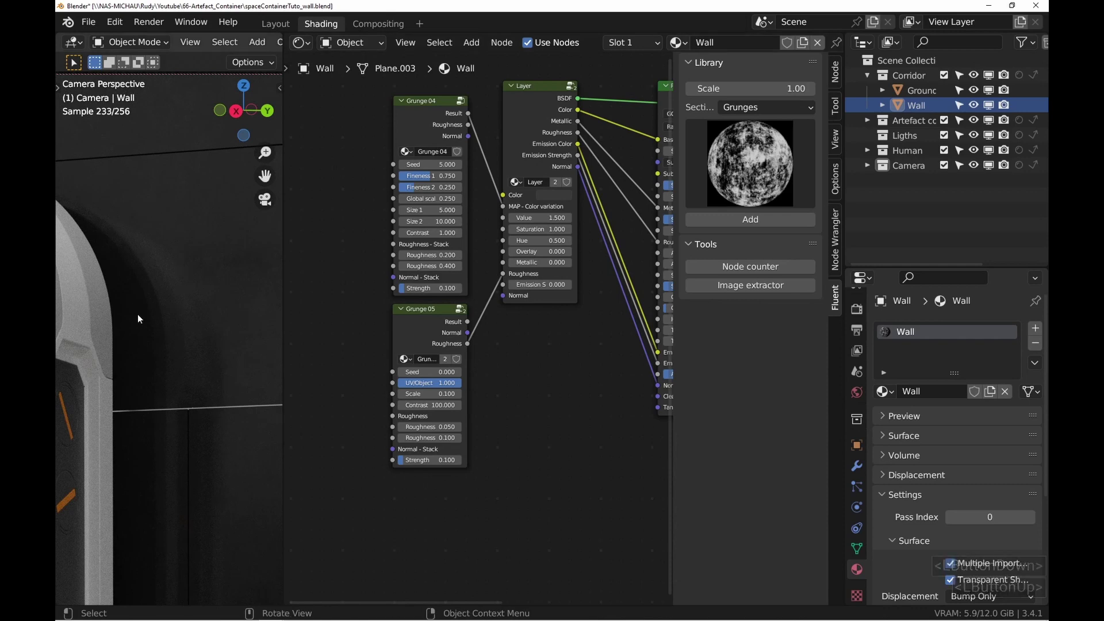
pyautogui.keyDown('ctrl'); pyautogui.moveTo(197, 240); pyautogui.dragTo(190, 239, button='middle'); pyautogui.keyUp('ctrl')
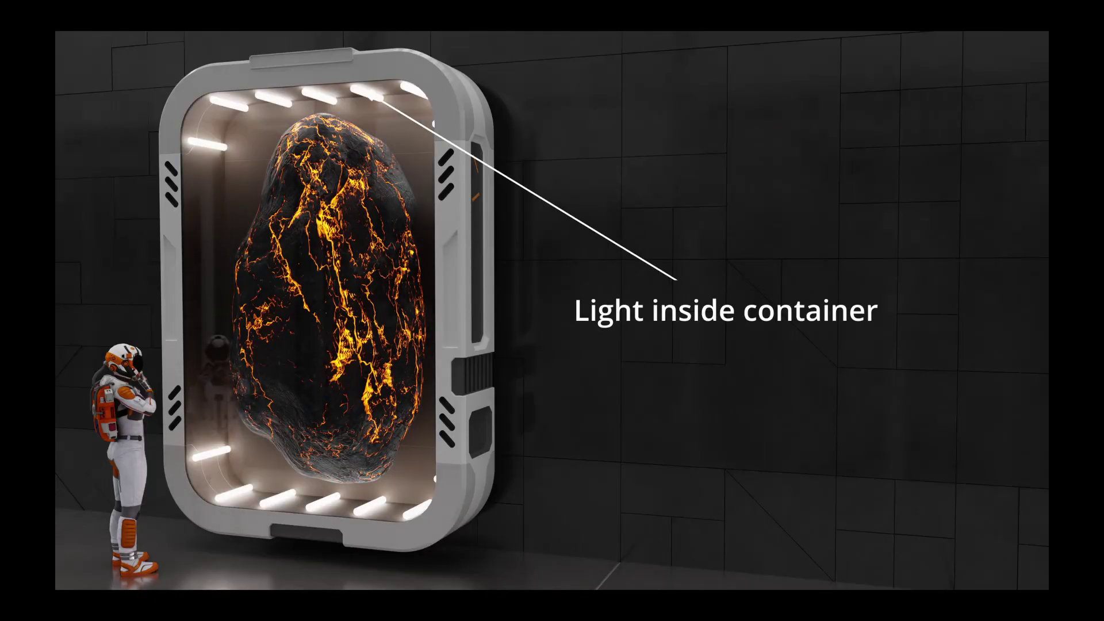
# Expand the Artefact container and Container collections and select the Light object
pyautogui.click(868, 73)
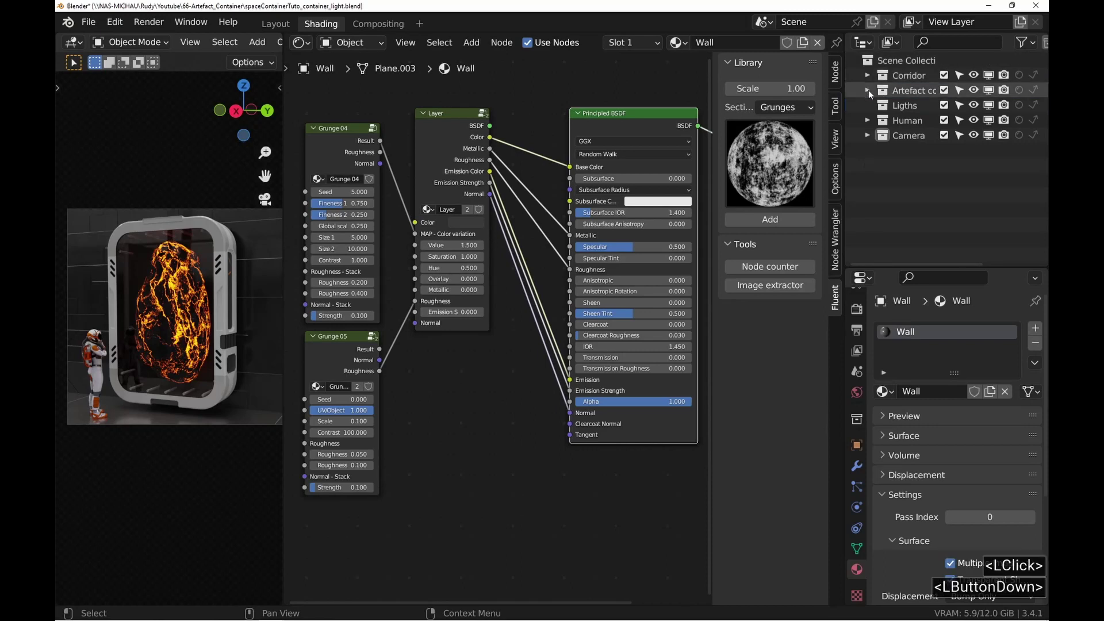
pyautogui.click(869, 90)
pyautogui.click(882, 106)
pyautogui.moveTo(845, 158); pyautogui.dragTo(803, 161)
pyautogui.click(889, 150)
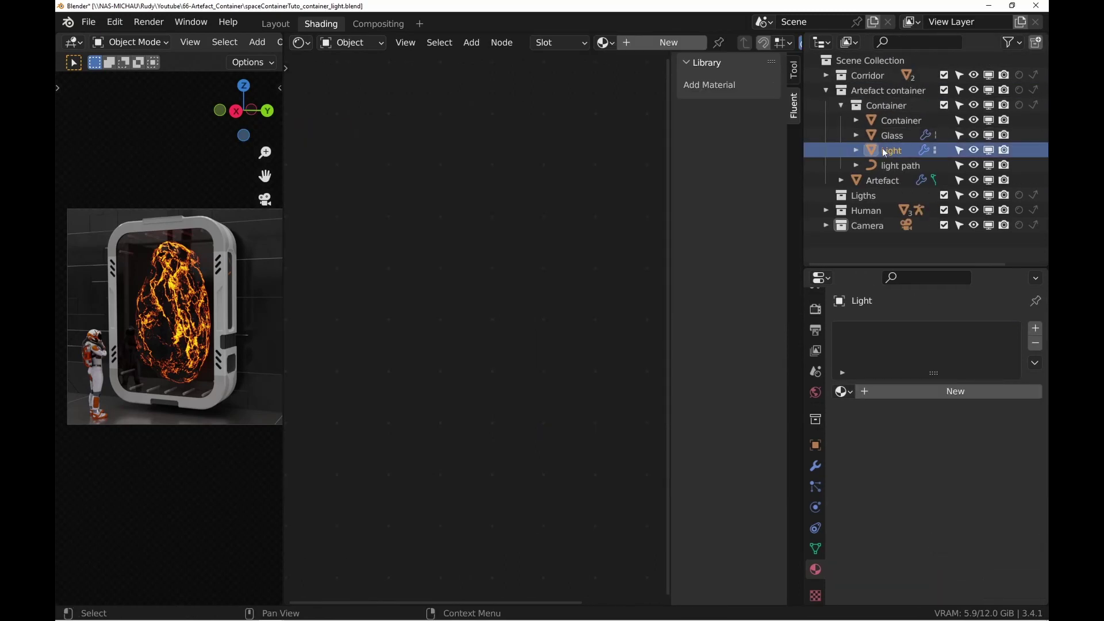
# Briefly show the viewport overlays to check where the selected light tubes sit inside the container
pyautogui.moveTo(262, 44); pyautogui.dragTo(64, 43, button='middle')
pyautogui.click(251, 43)
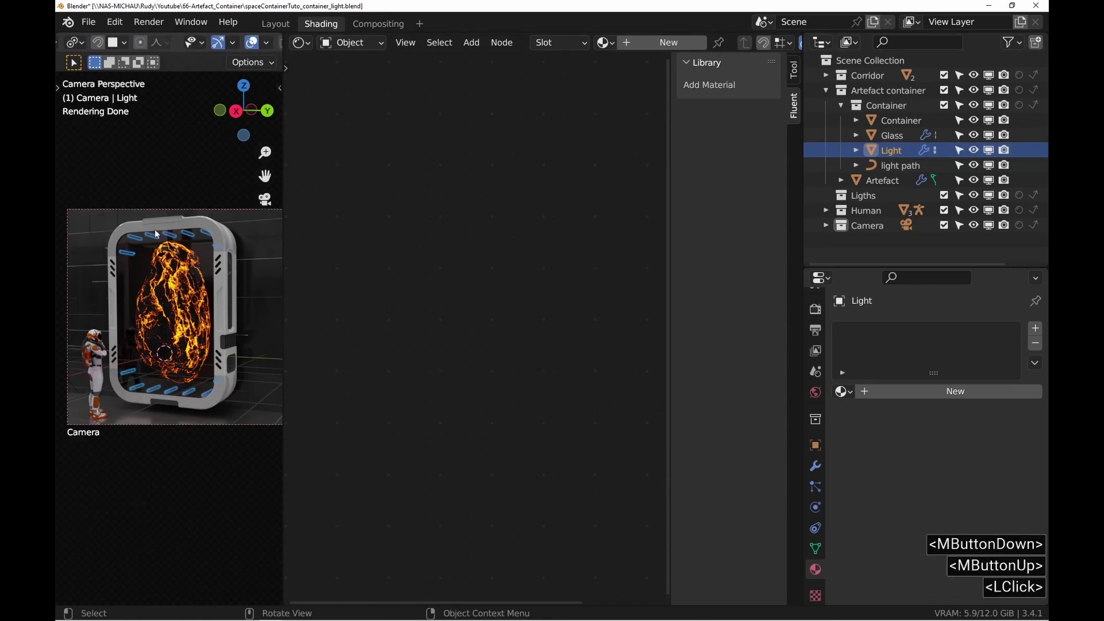
pyautogui.click(256, 43)
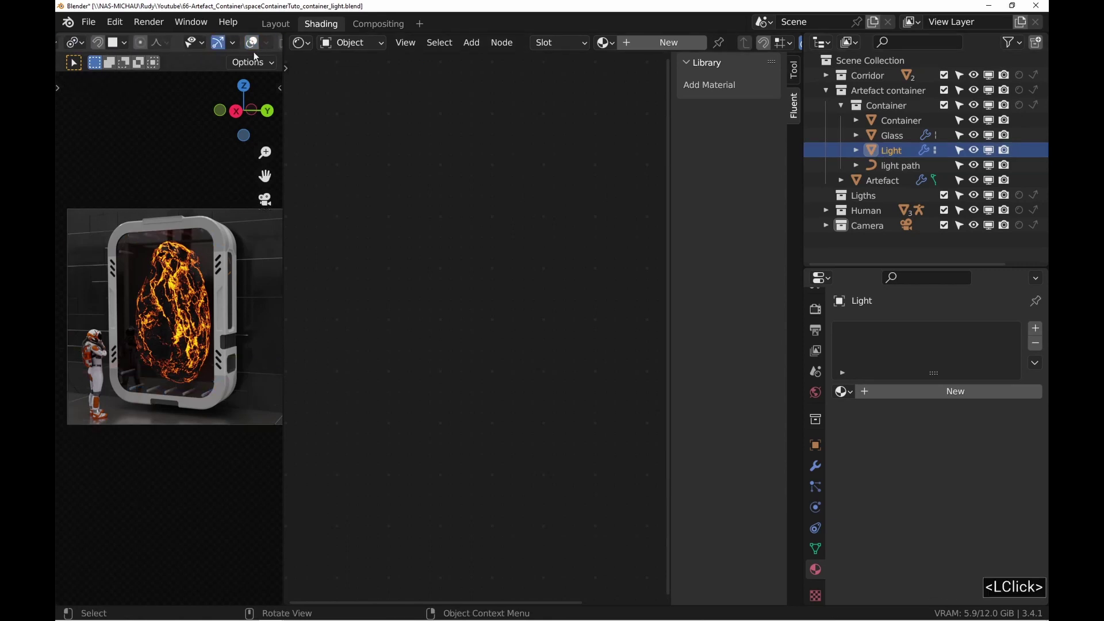
# Create a new material on the Light object and name it "container lights"
pyautogui.click(893, 396)
pyautogui.doubleClick(874, 332)
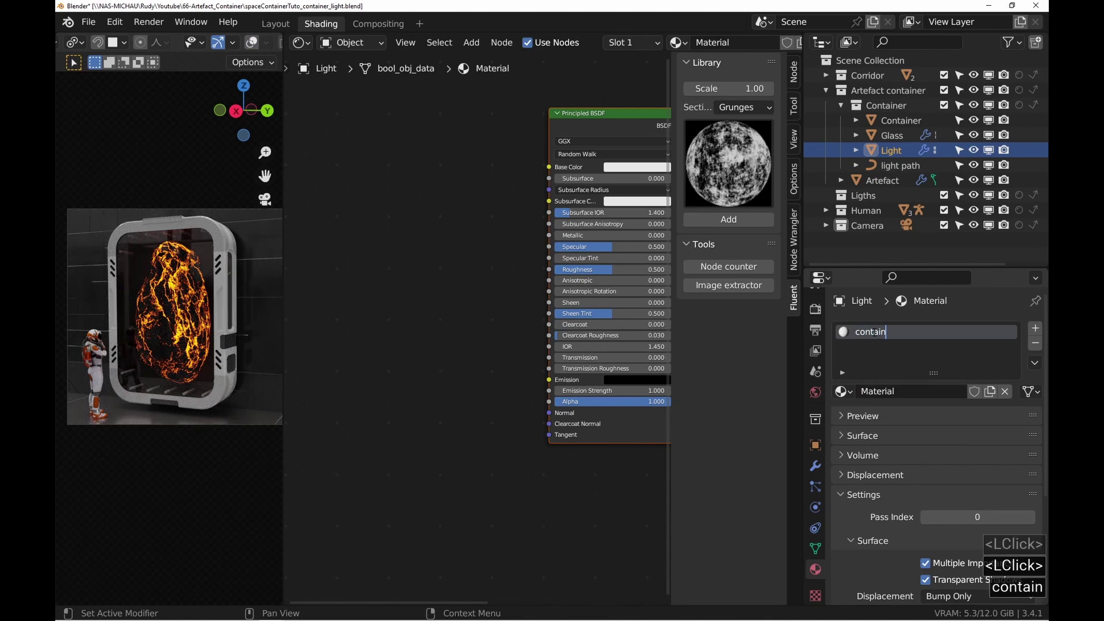
pyautogui.write('container lights')
pyautogui.press('Return')
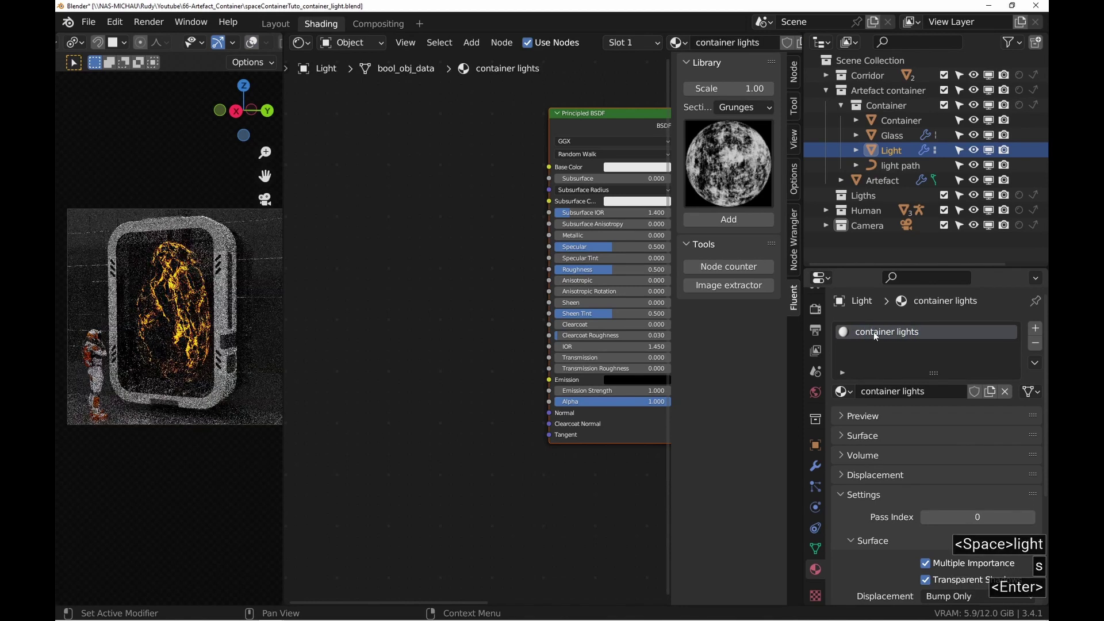
# Replace the container lights material's Principled BSDF with an Emission node connected to the Material Output's Surface
pyautogui.moveTo(638, 141); pyautogui.dragTo(499, 172, button='middle')
pyautogui.press('n')
pyautogui.scroll(4, 510, 156)
pyautogui.click(512, 155)
pyautogui.press('Delete')
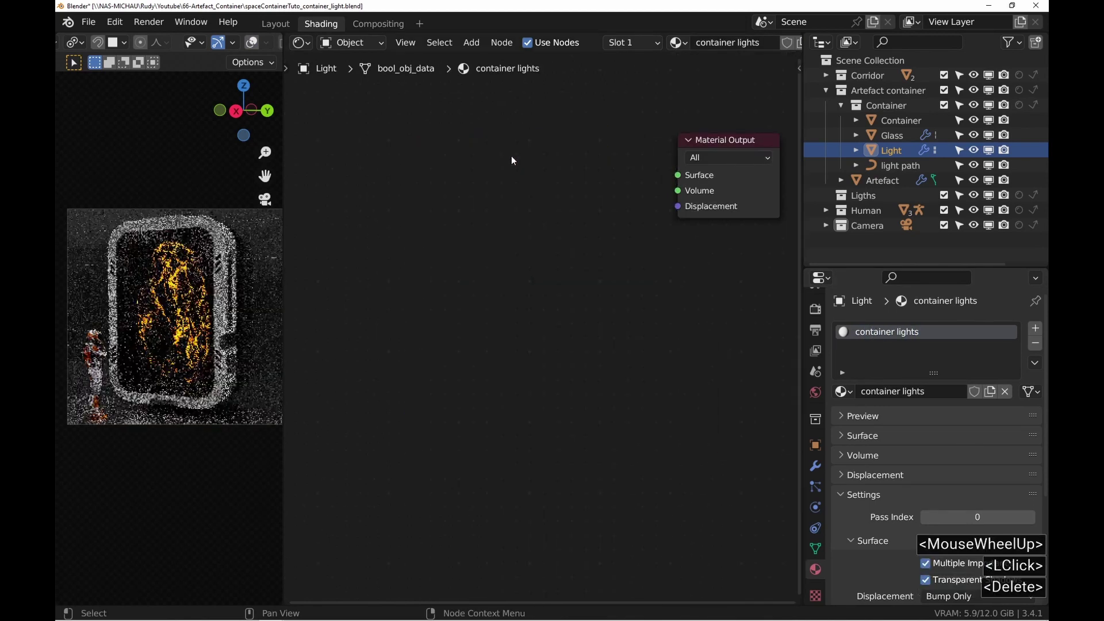
pyautogui.moveTo(678, 175); pyautogui.dragTo(548, 169)
pyautogui.write('emiss')
pyautogui.press('Return')
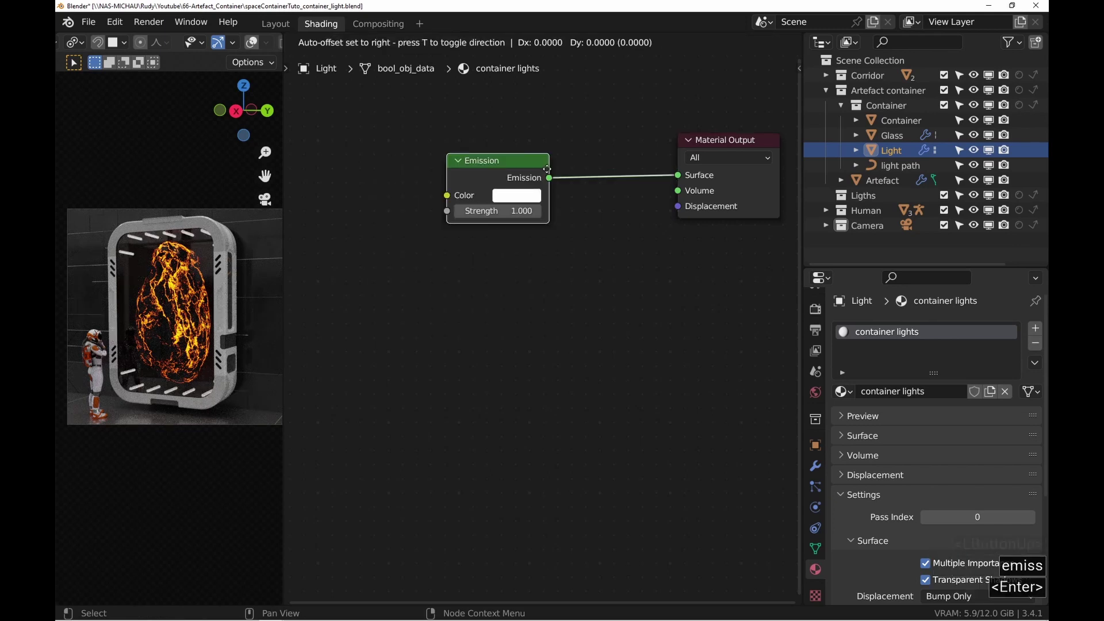
pyautogui.click(613, 155)
# Connect a Blackbody node to the Emission node's Color and set its temperature to 5700
pyautogui.moveTo(524, 182); pyautogui.dragTo(570, 193, button='middle')
pyautogui.moveTo(560, 192); pyautogui.dragTo(458, 180)
pyautogui.write('bla')
pyautogui.press('Return')
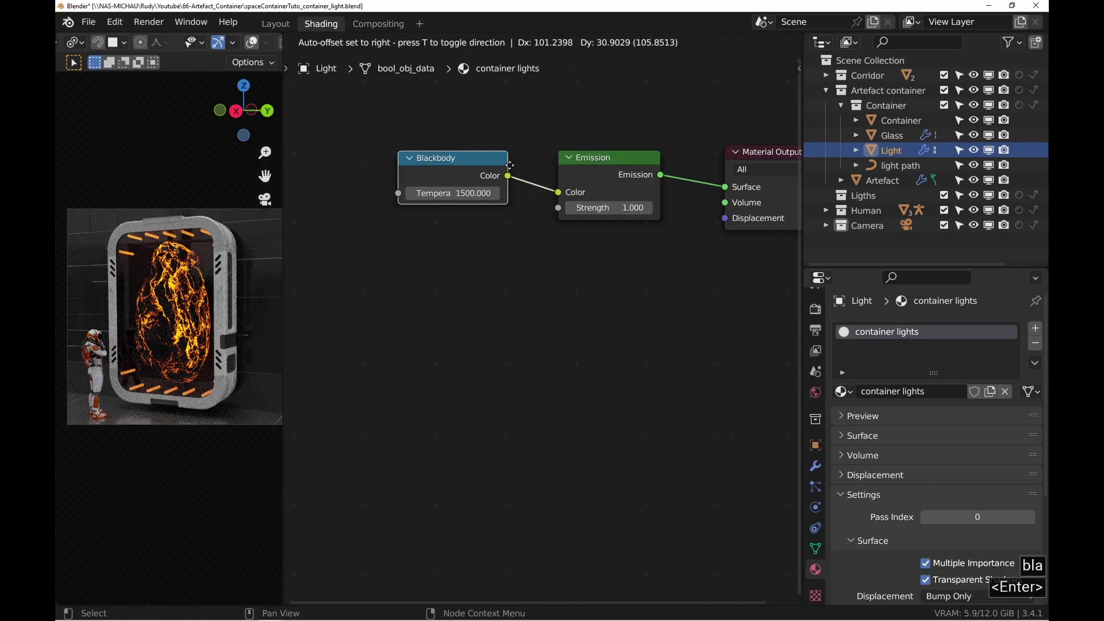
pyautogui.click(511, 171)
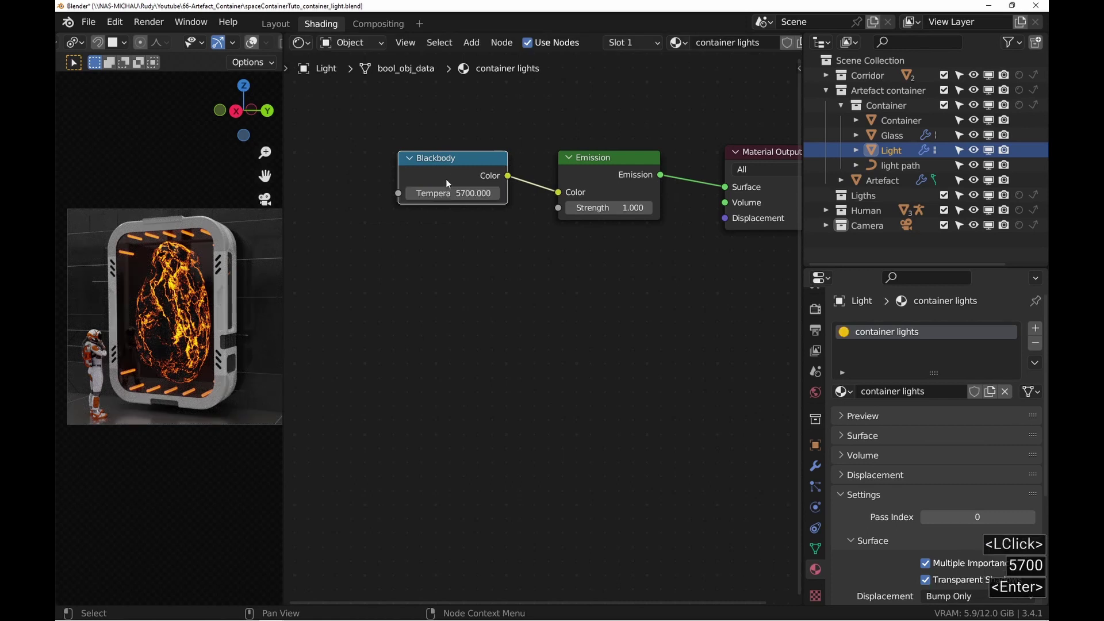
# Set the Emission node's Strength to 500
pyautogui.click(611, 208)
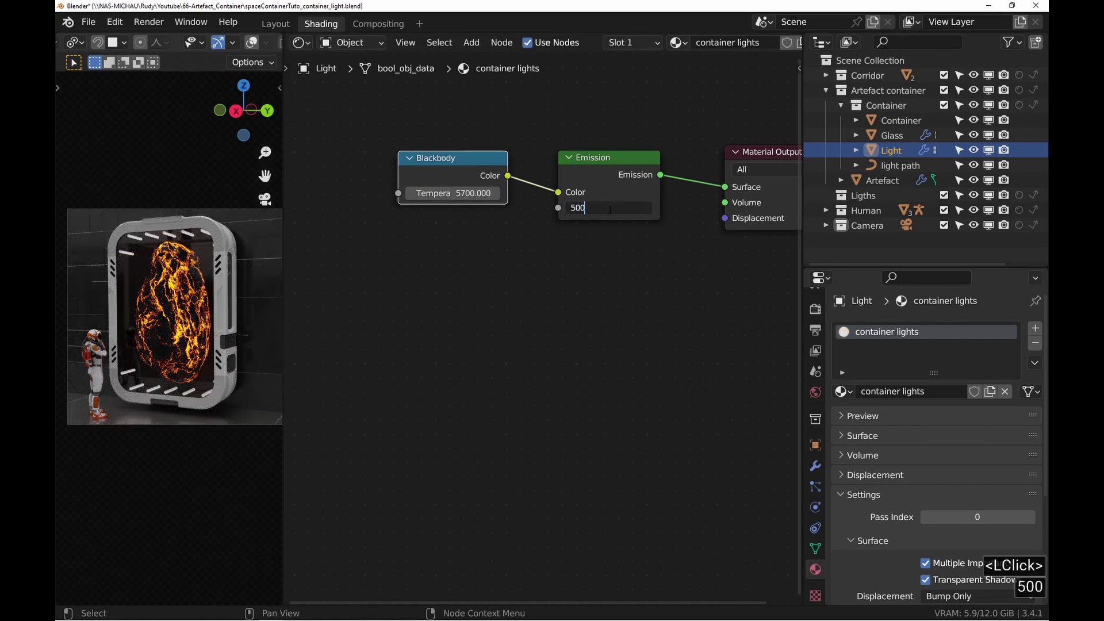
pyautogui.write('50')
pyautogui.press('Return')
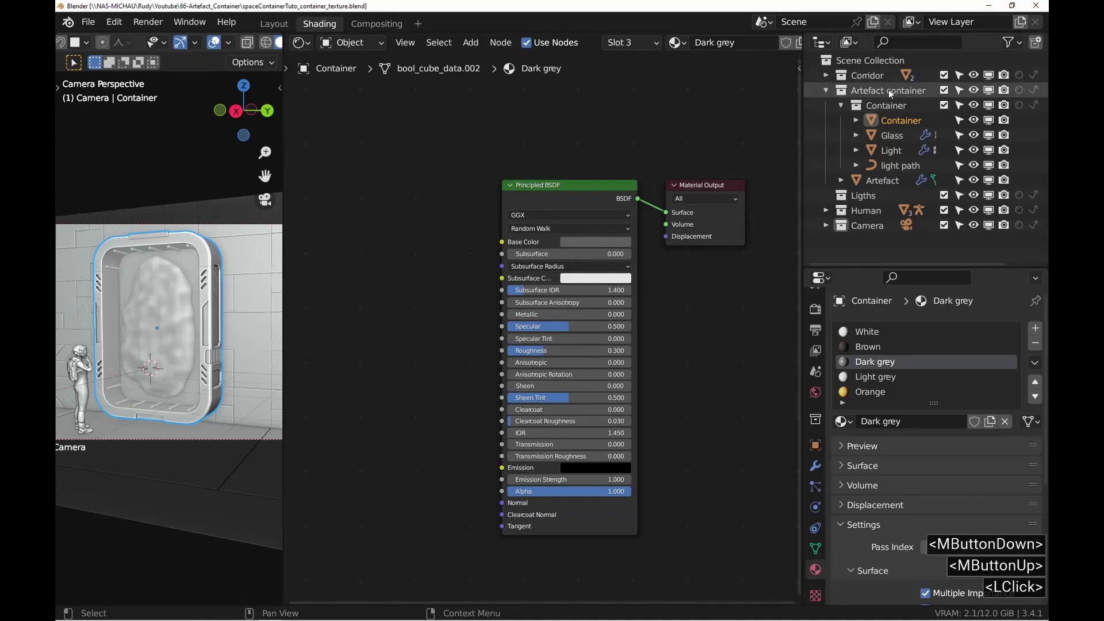
# Select the Container object inside the Container collection
pyautogui.click(888, 91)
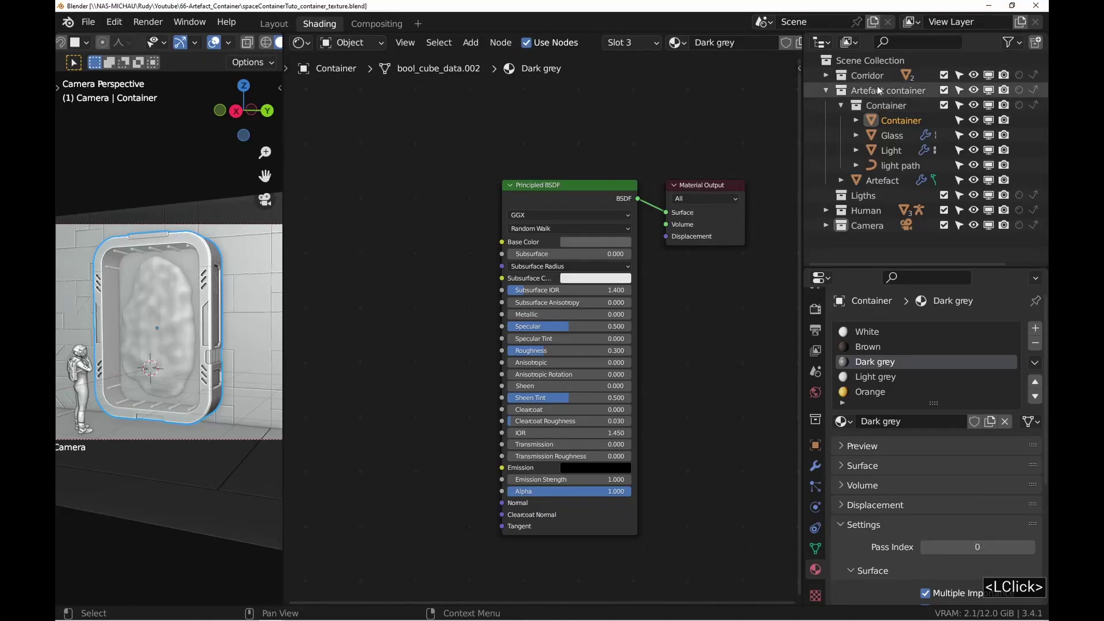
pyautogui.click(880, 106)
pyautogui.click(882, 122)
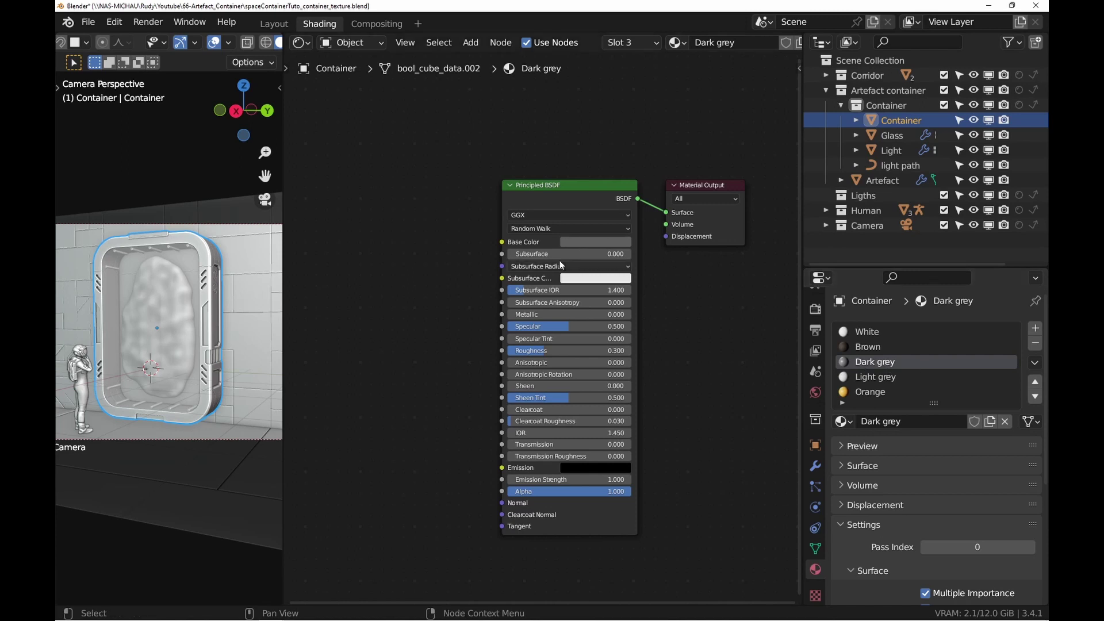
# Add a two-layer Fluent setup feeding the Dark grey material's Principled BSDF
pyautogui.moveTo(561, 266); pyautogui.dragTo(575, 242, button='middle')
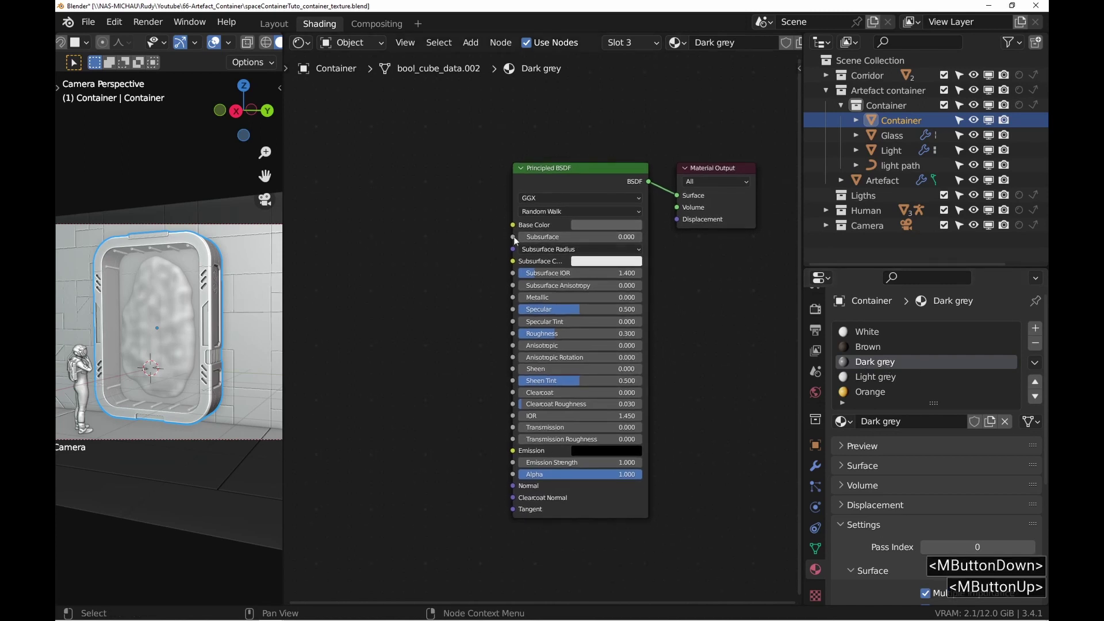
pyautogui.click(581, 175)
pyautogui.press('f')
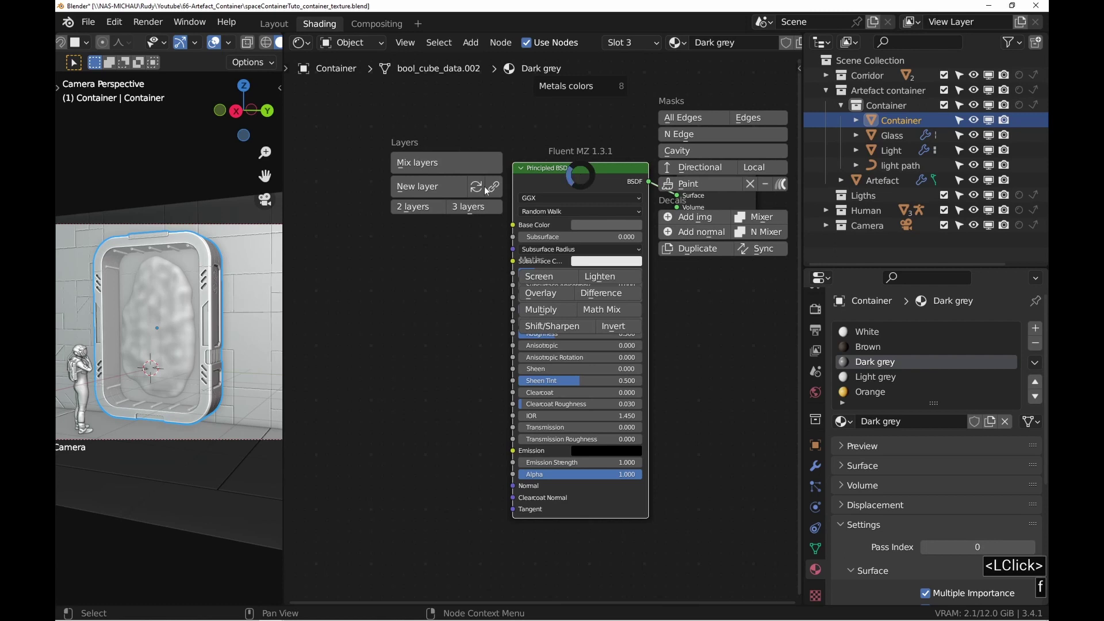
pyautogui.click(428, 207)
pyautogui.moveTo(397, 230); pyautogui.dragTo(481, 250, button='middle')
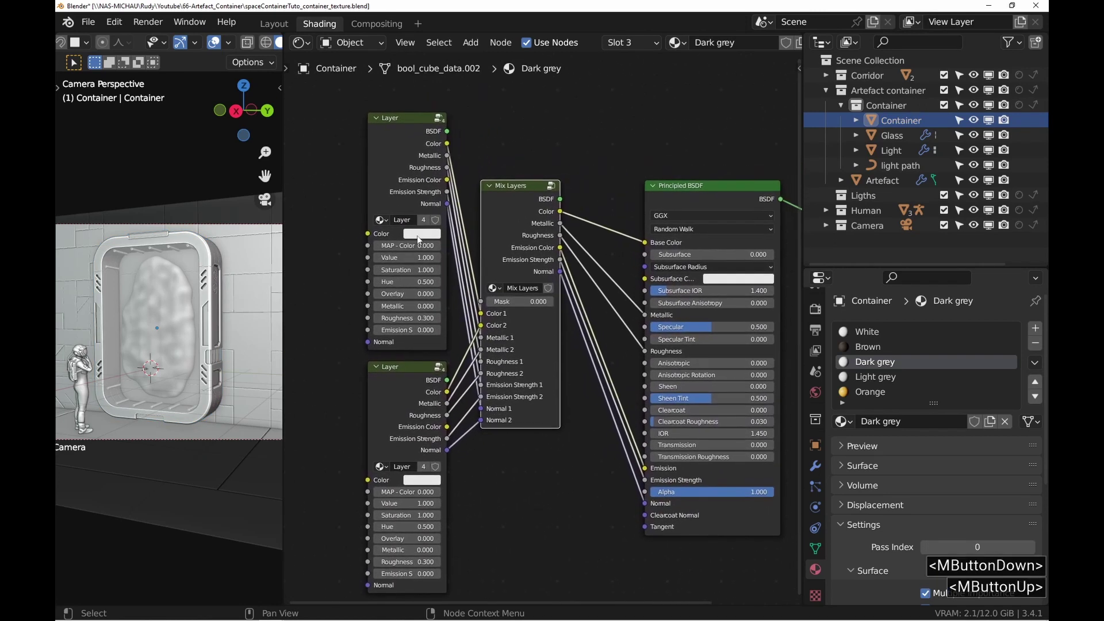
# Copy the Principled BSDF's grey Base Color into the first Layer node's Color
pyautogui.moveTo(644, 242)
pyautogui.mouseDown()
pyautogui.moveTo(620, 202)
pyautogui.moveTo(644, 242)
pyautogui.mouseUp()
pyautogui.hotkey('ctrl', 'c')
pyautogui.hotkey('ctrl', 'v')
pyautogui.moveTo(645, 243); pyautogui.dragTo(684, 229, button='middle')
# Show a close-up of the container's lower base in Rendered shading
pyautogui.keyDown('ctrl'); pyautogui.moveTo(125, 437); pyautogui.dragTo(163, 335, button='middle'); pyautogui.keyUp('ctrl')
pyautogui.click(169, 337)
pyautogui.press('z')
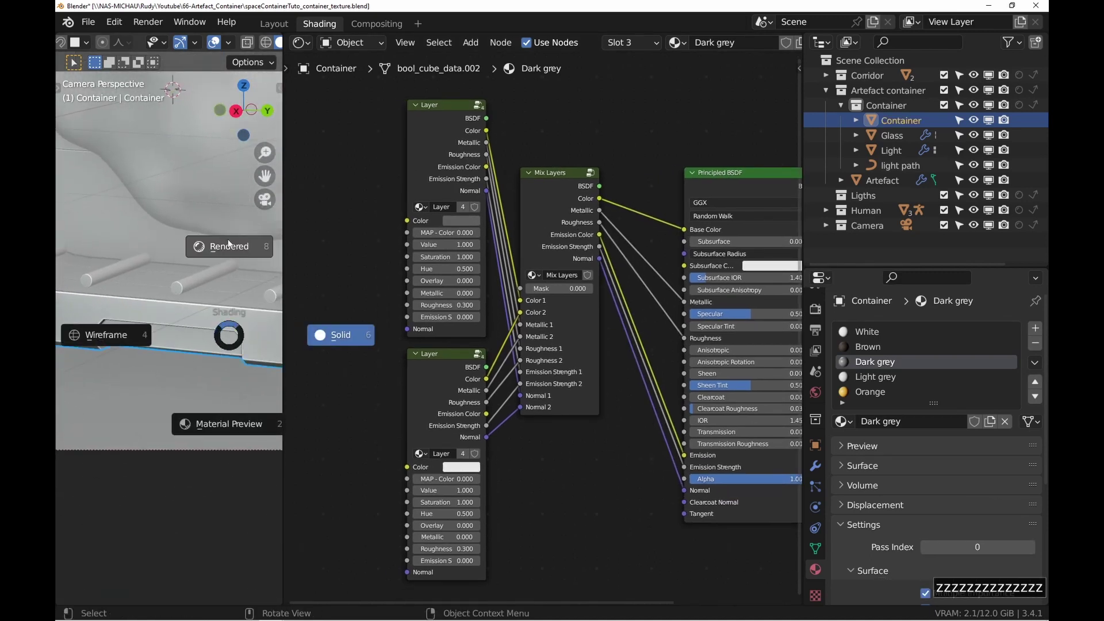
pyautogui.click(228, 245)
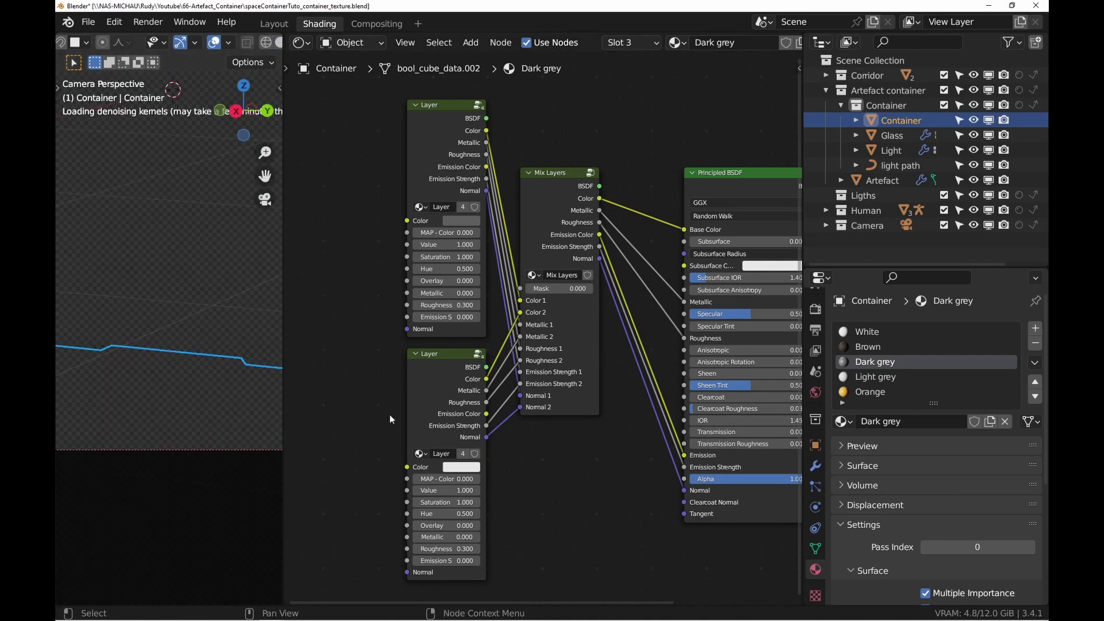
# Add a bar code decal node from the Decals section of the Fluent library
pyautogui.moveTo(410, 393)
pyautogui.mouseDown(button='middle')
pyautogui.moveTo(577, 252)
pyautogui.moveTo(592, 254)
pyautogui.mouseUp(button='middle')
pyautogui.click(613, 253)
pyautogui.press('f')
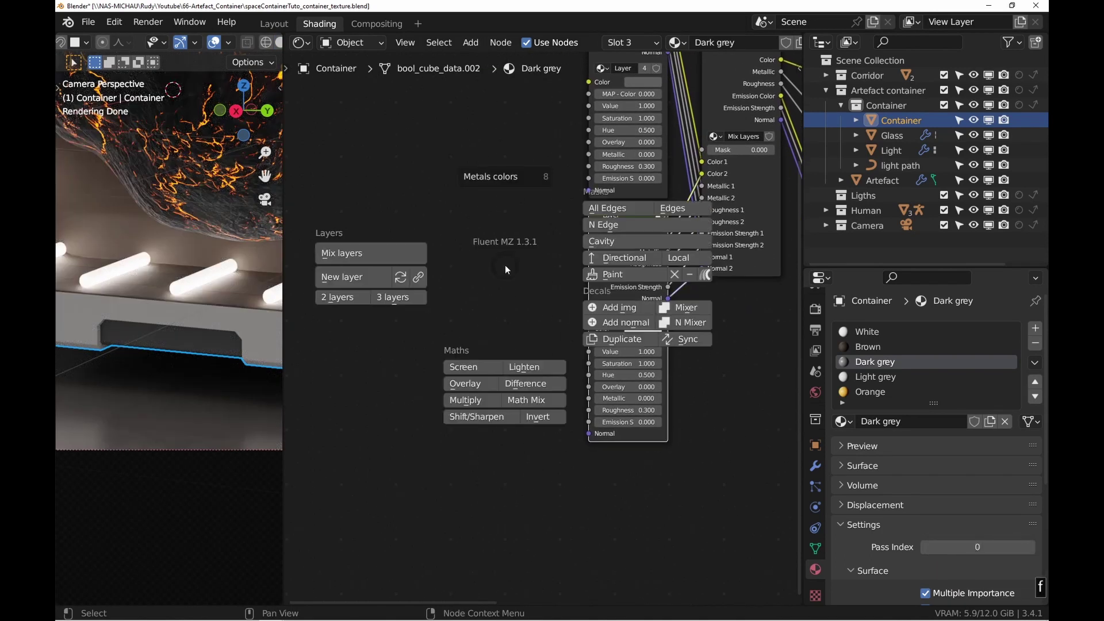
pyautogui.rightClick(506, 266)
pyautogui.press('n')
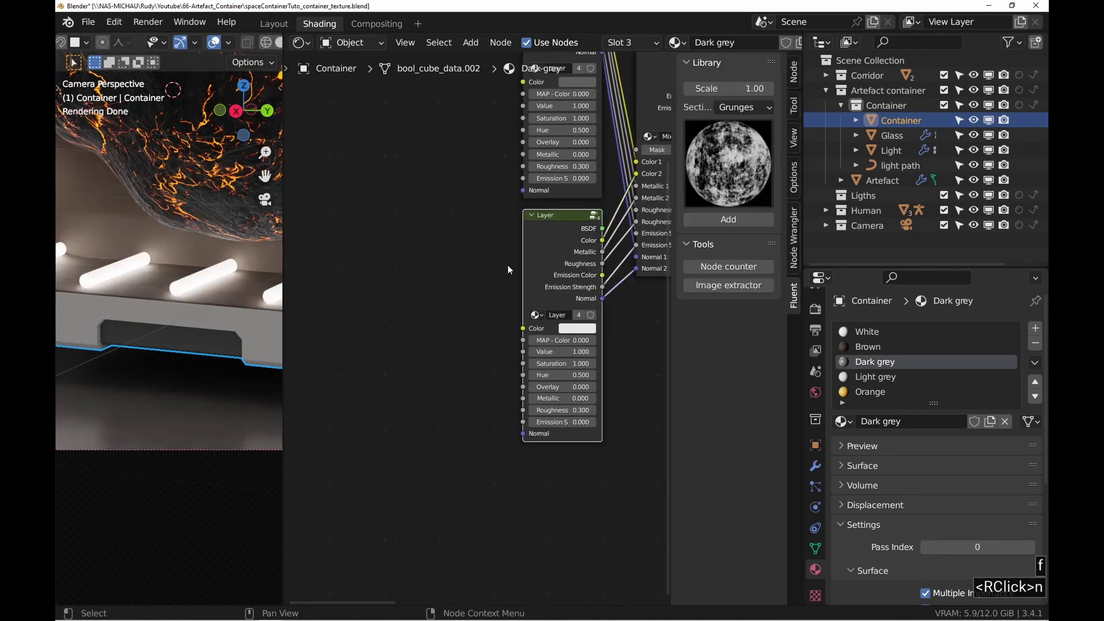
pyautogui.click(752, 108)
pyautogui.click(747, 307)
pyautogui.click(727, 161)
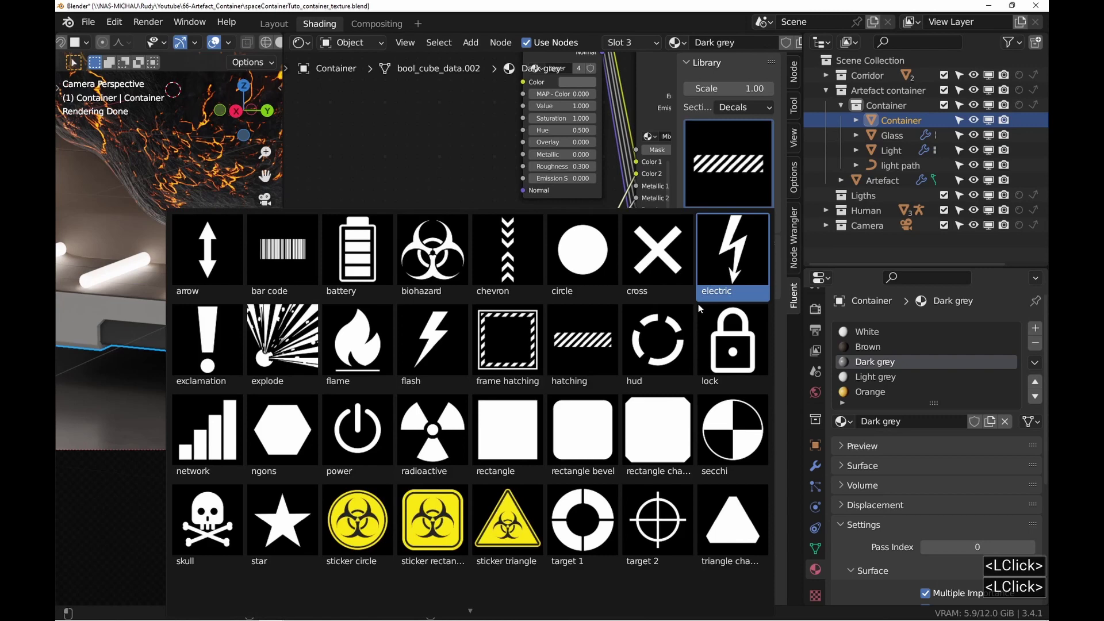
pyautogui.click(297, 271)
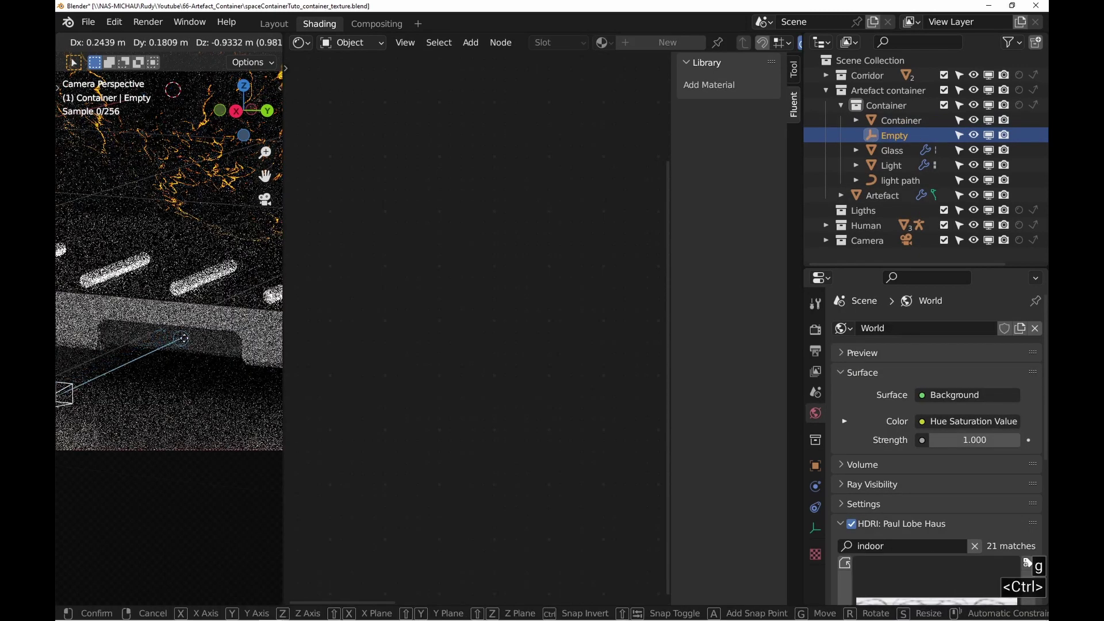
# Place the bar code's Empty with snapping in the recess of the container's base and reselect the Container
pyautogui.keyDown('ctrl'); pyautogui.click(198, 350); pyautogui.keyUp('ctrl')
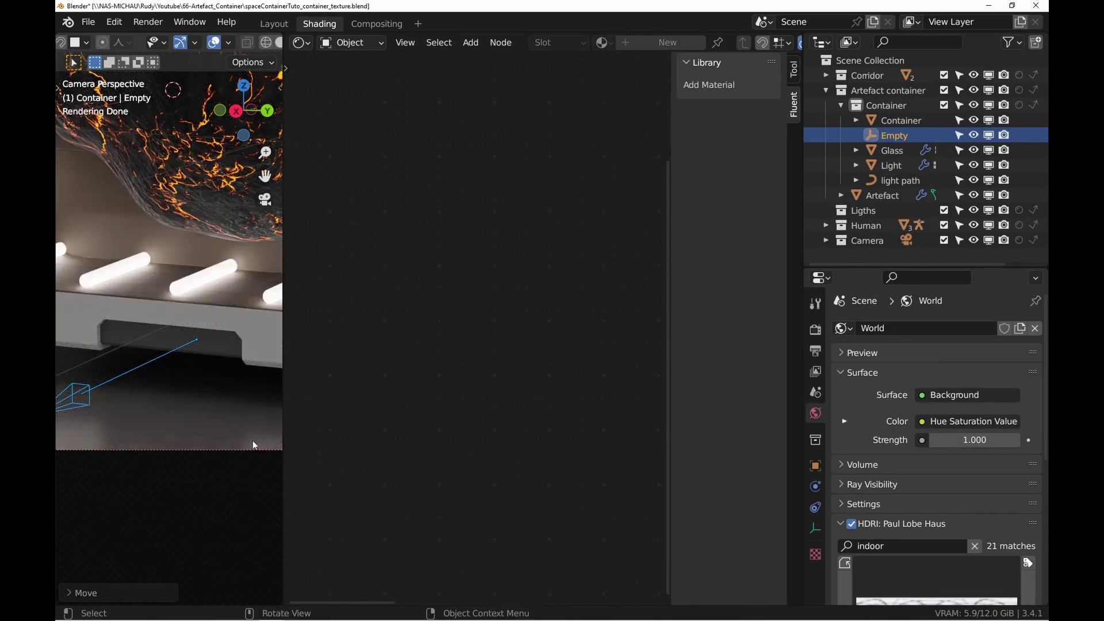
pyautogui.click(223, 345)
pyautogui.click(223, 345)
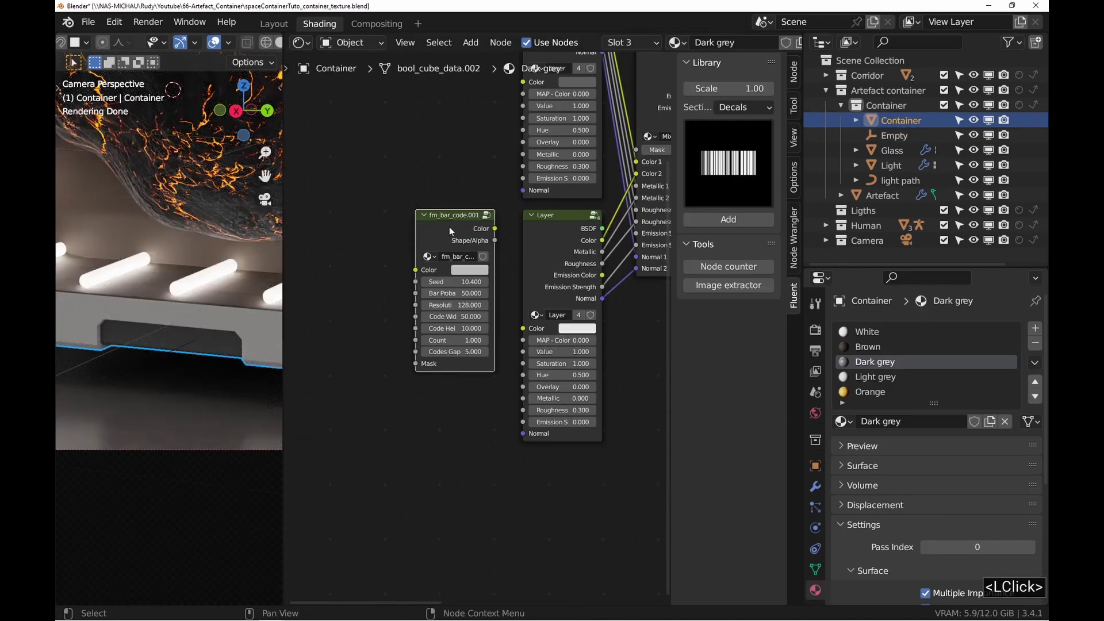
# Move the bar code node aside and add a Decal Mixer node for the second Layer
pyautogui.moveTo(450, 227); pyautogui.dragTo(375, 306)
pyautogui.moveTo(376, 306); pyautogui.dragTo(359, 308)
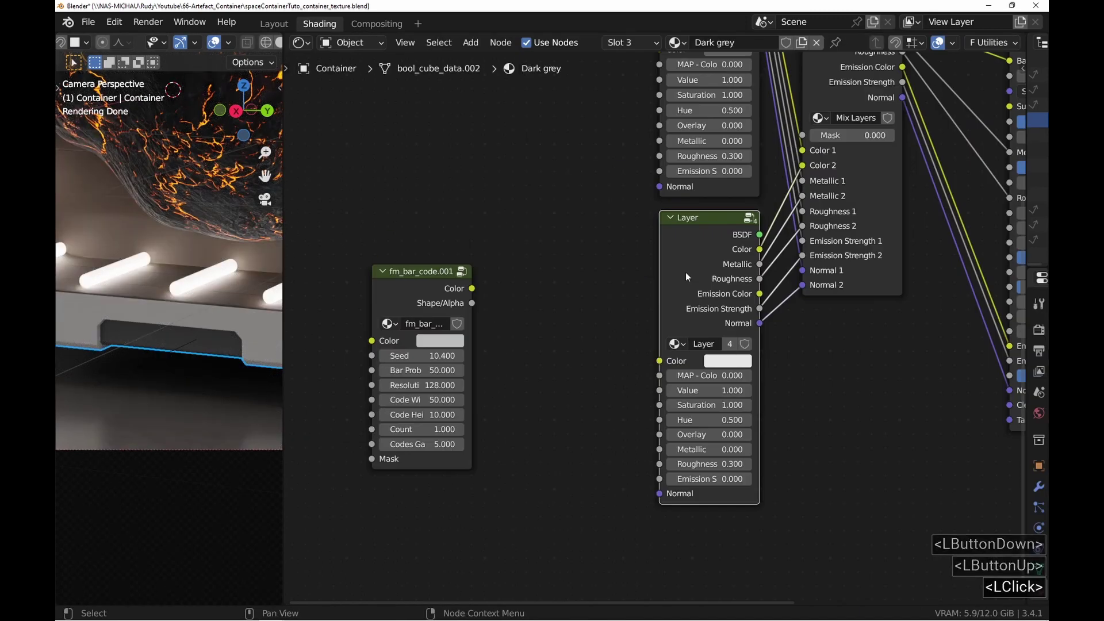
pyautogui.press('f')
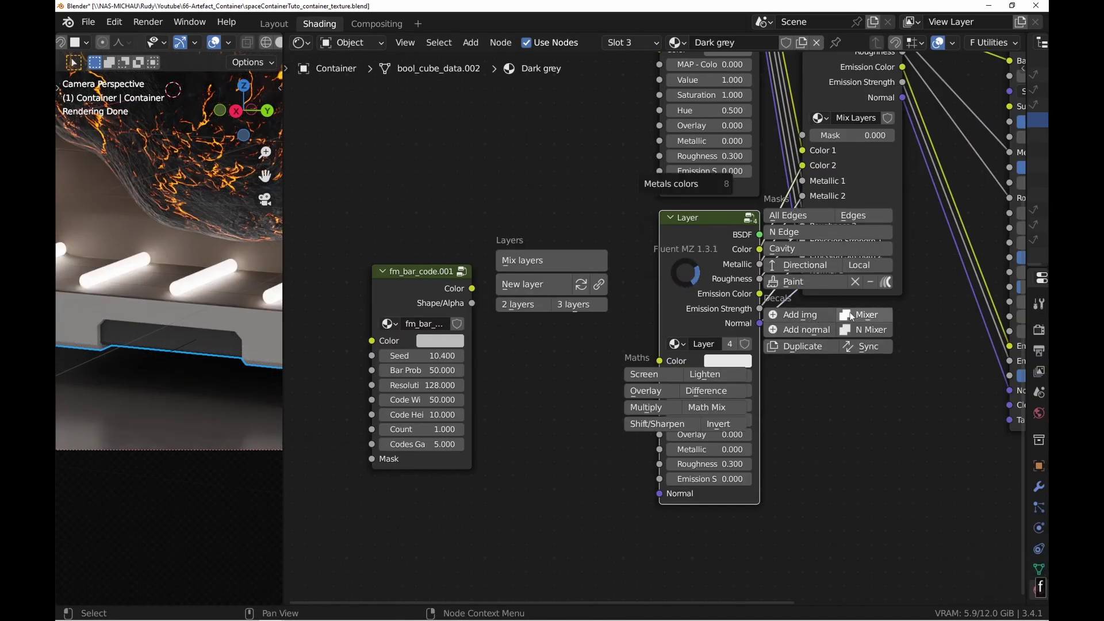
pyautogui.click(868, 315)
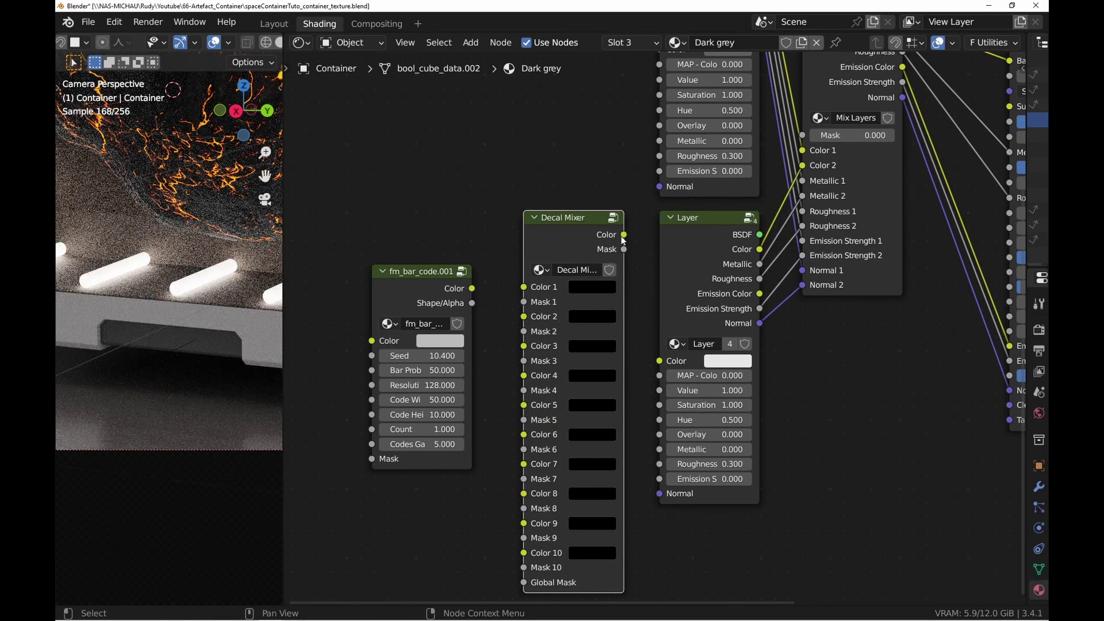
# Connect Decal Mixer Color to the second Layer's Color, its Mask to Mix Layers' Mask, and the bar code's Shape/Alpha to Mask 1
pyautogui.moveTo(624, 234); pyautogui.dragTo(690, 211)
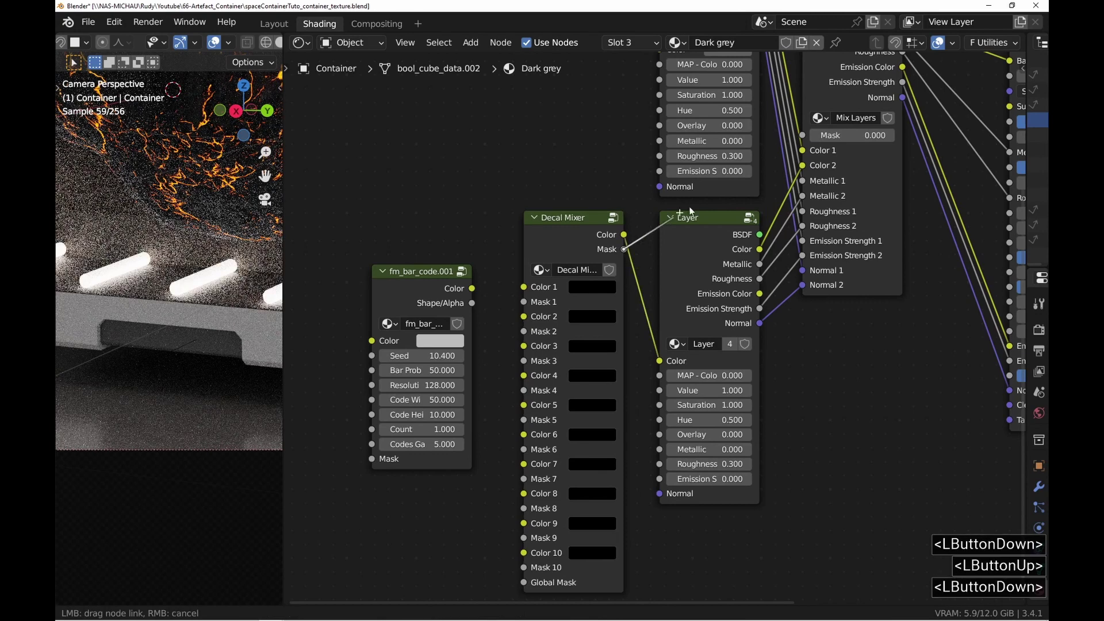
pyautogui.moveTo(788, 138); pyautogui.dragTo(801, 135)
pyautogui.moveTo(563, 240); pyautogui.dragTo(555, 281)
pyautogui.moveTo(424, 282); pyautogui.dragTo(398, 325)
pyautogui.moveTo(444, 333); pyautogui.dragTo(500, 300)
# Set the Decal Mixer's Color 1 to red and move the bar code node up beside it
pyautogui.click(582, 328)
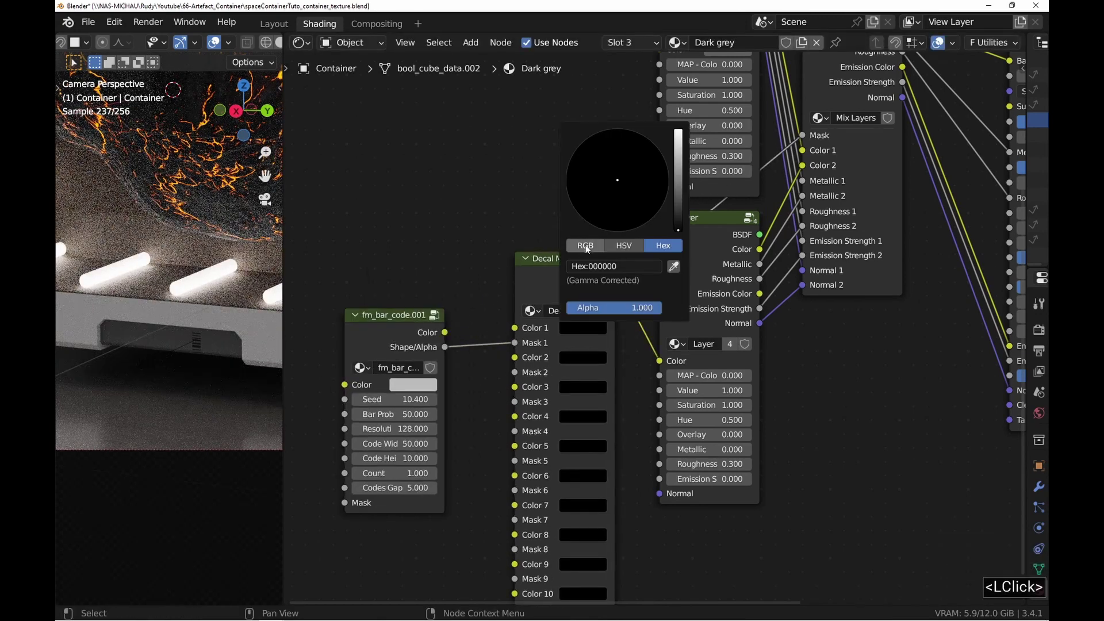
pyautogui.click(586, 246)
pyautogui.moveTo(591, 268); pyautogui.dragTo(684, 268)
pyautogui.moveTo(396, 316); pyautogui.dragTo(409, 274)
# Rotate the bar code's Empty 90° about its local Z axis
pyautogui.click(198, 346)
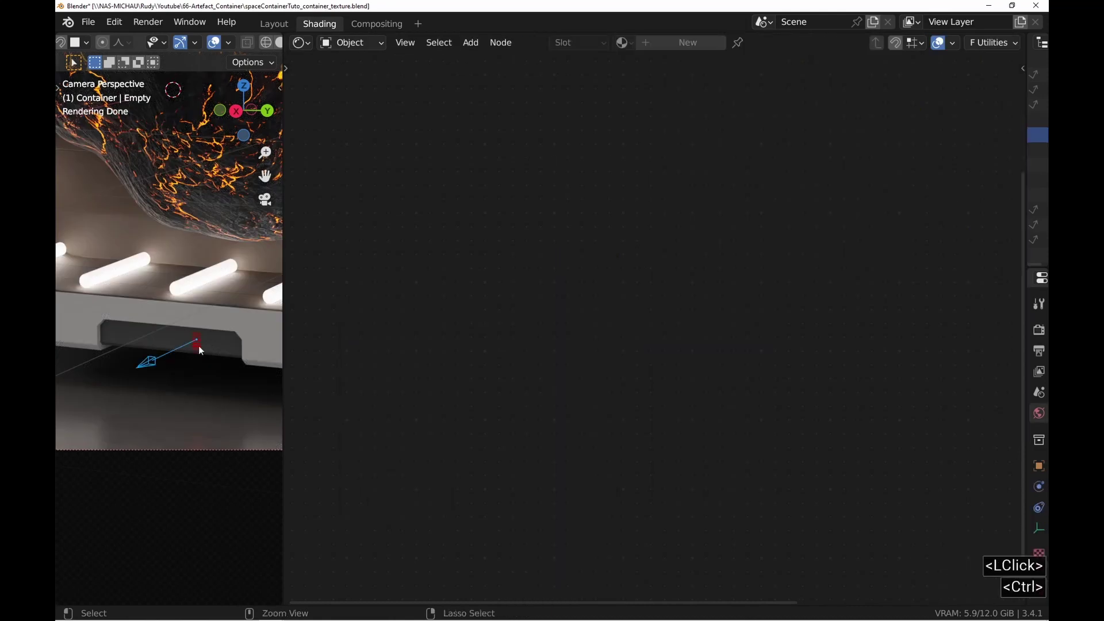
pyautogui.keyDown('ctrl'); pyautogui.moveTo(198, 346); pyautogui.dragTo(184, 288, button='middle'); pyautogui.keyUp('ctrl')
pyautogui.press('r')
pyautogui.press('z')
pyautogui.press('z')
pyautogui.write('90')
pyautogui.press('Return')
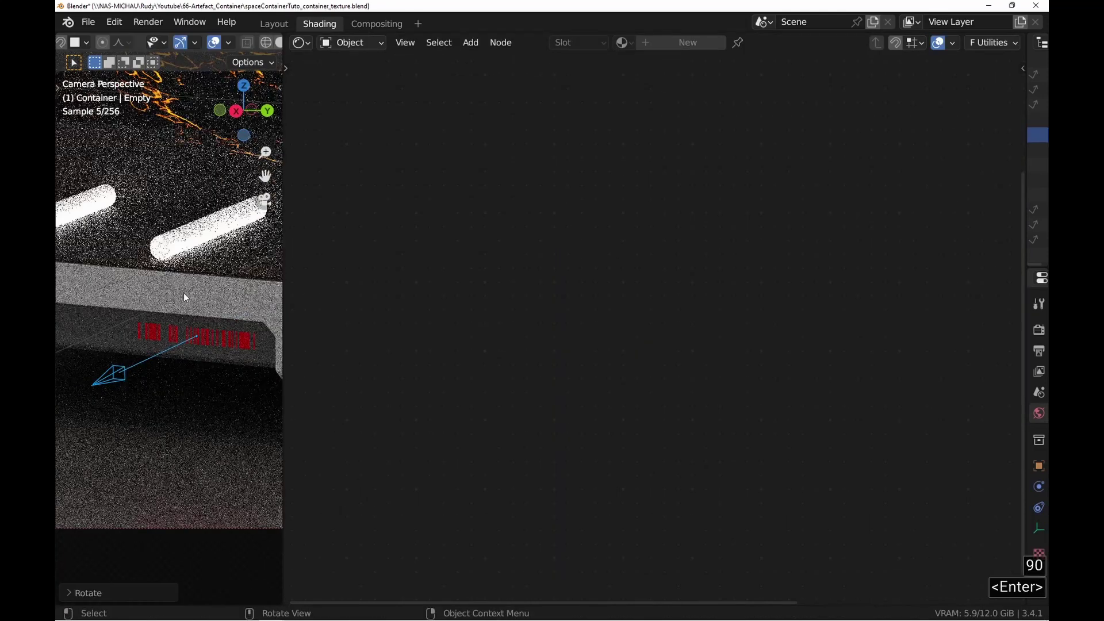
# Set the bar code node's code width to 128 and code height to 28
pyautogui.click(233, 351)
pyautogui.scroll(5, 405, 394)
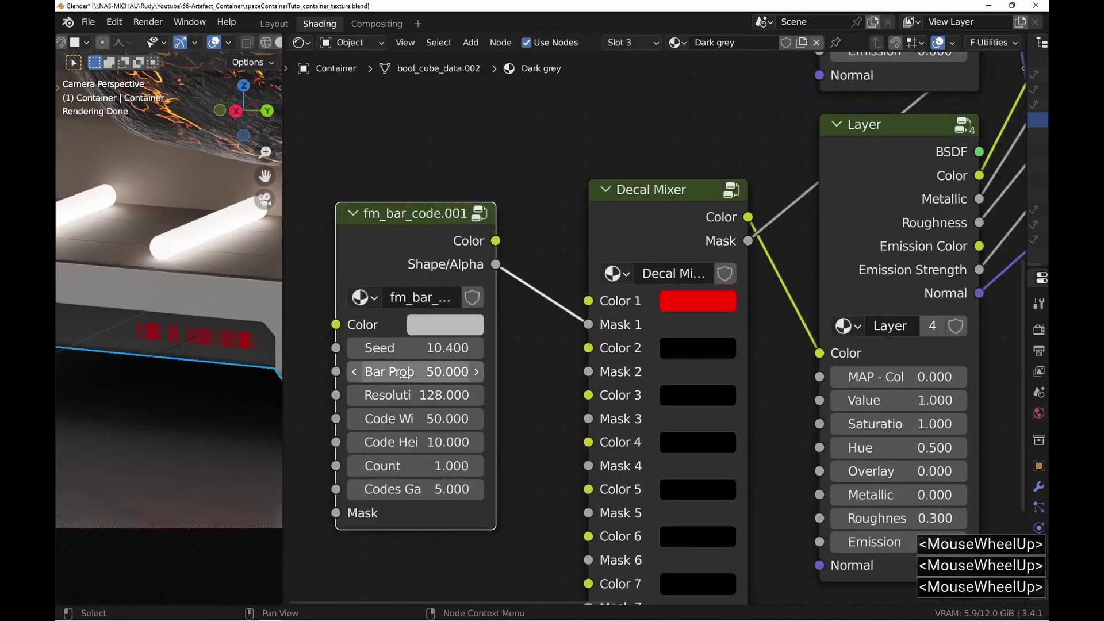
pyautogui.click(403, 418)
pyautogui.write('128')
pyautogui.press('Return')
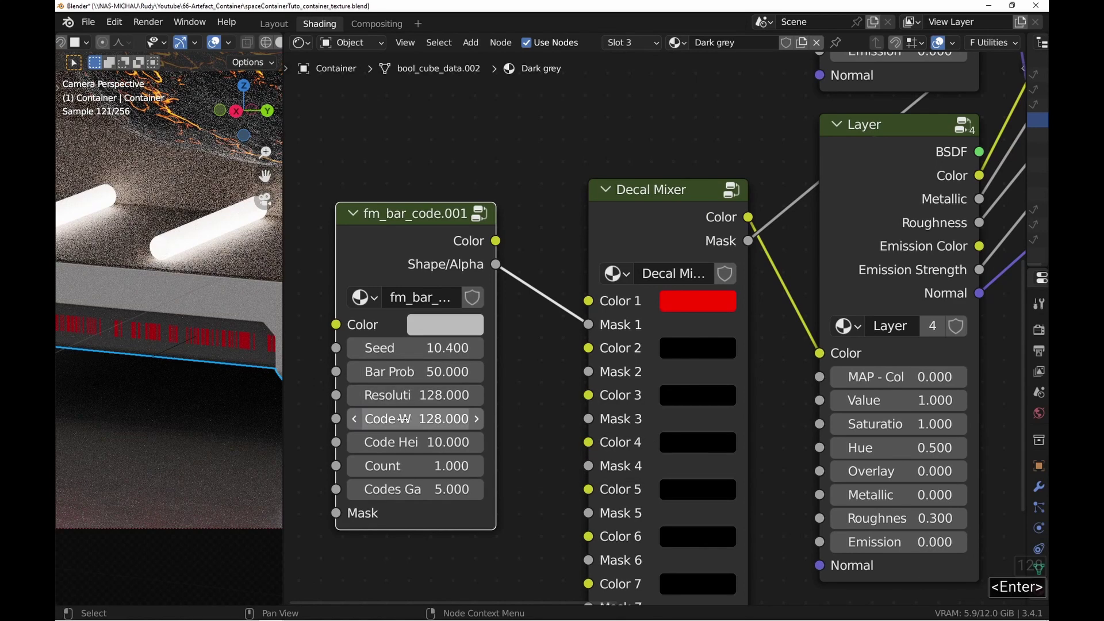
pyautogui.click(376, 447)
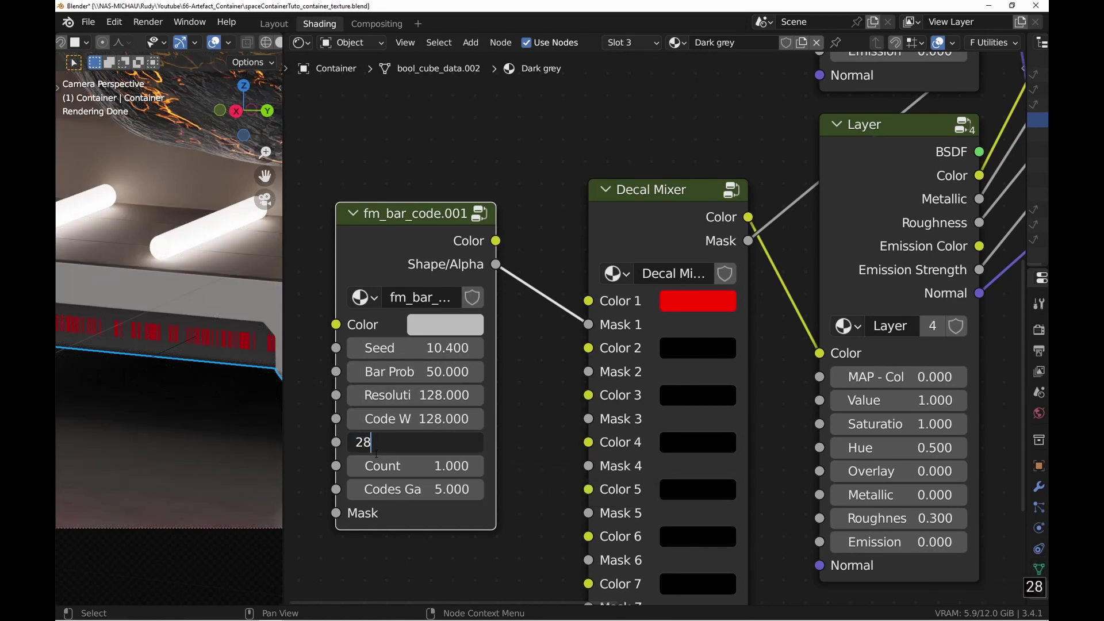
pyautogui.press('Return')
# Scale down the bar code's Empty to shrink the decal, and reselect the Container
pyautogui.click(173, 357)
pyautogui.press('s')
pyautogui.click(200, 393)
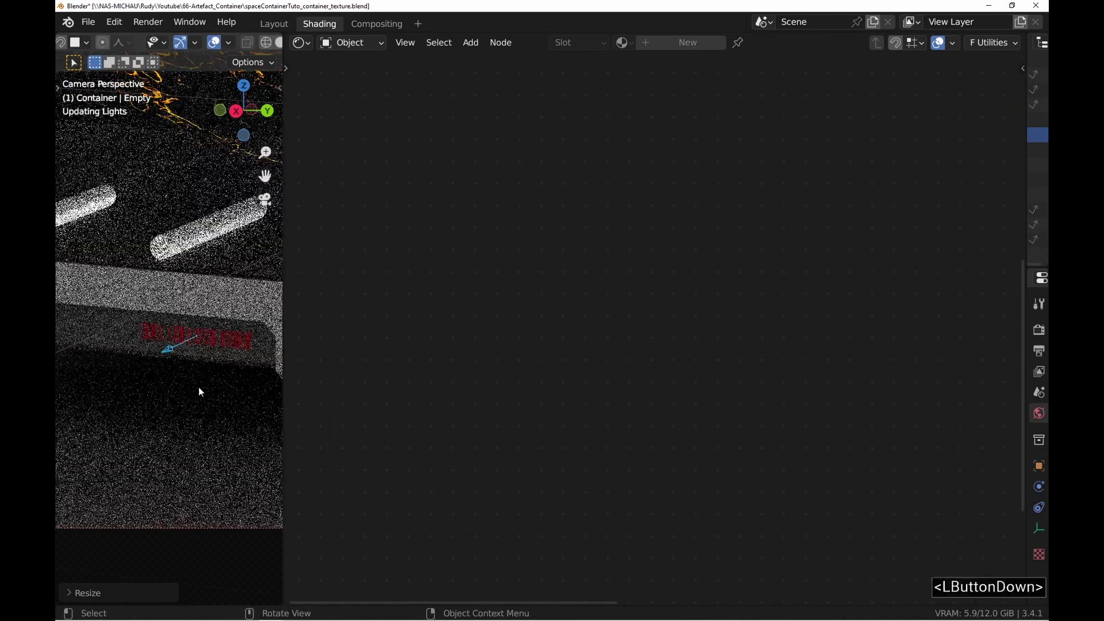
pyautogui.click(212, 354)
# Set the second Layer's Emission Strength to 1 so the bar code decal glows
pyautogui.scroll(-3, 423, 289)
pyautogui.moveTo(422, 289); pyautogui.dragTo(355, 297, button='middle')
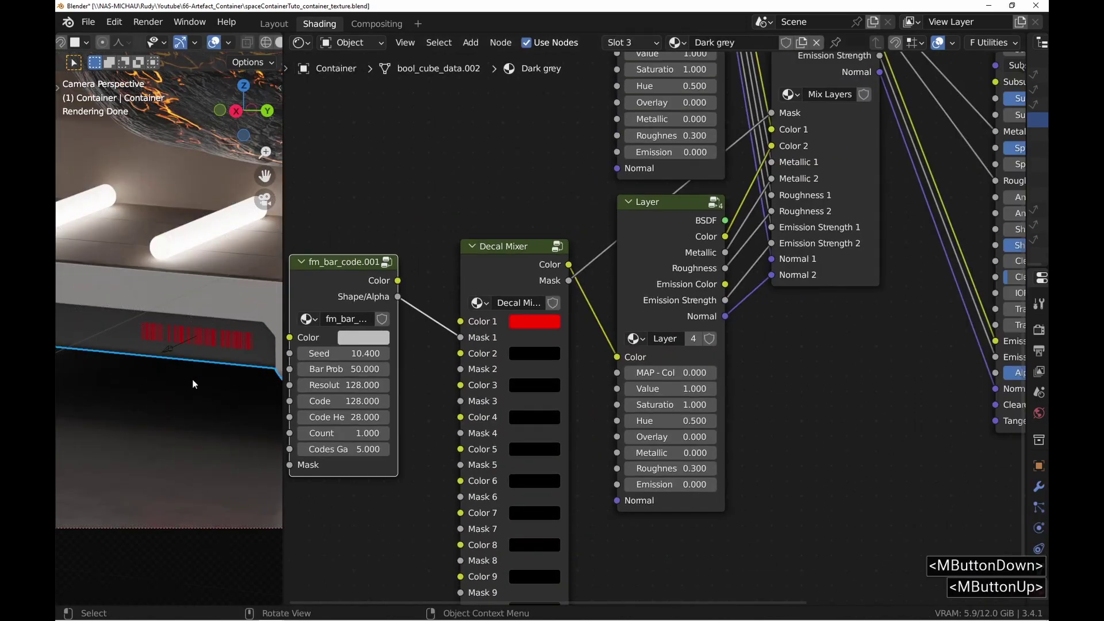
pyautogui.moveTo(340, 262); pyautogui.dragTo(351, 256)
pyautogui.moveTo(604, 359); pyautogui.dragTo(569, 365, button='middle')
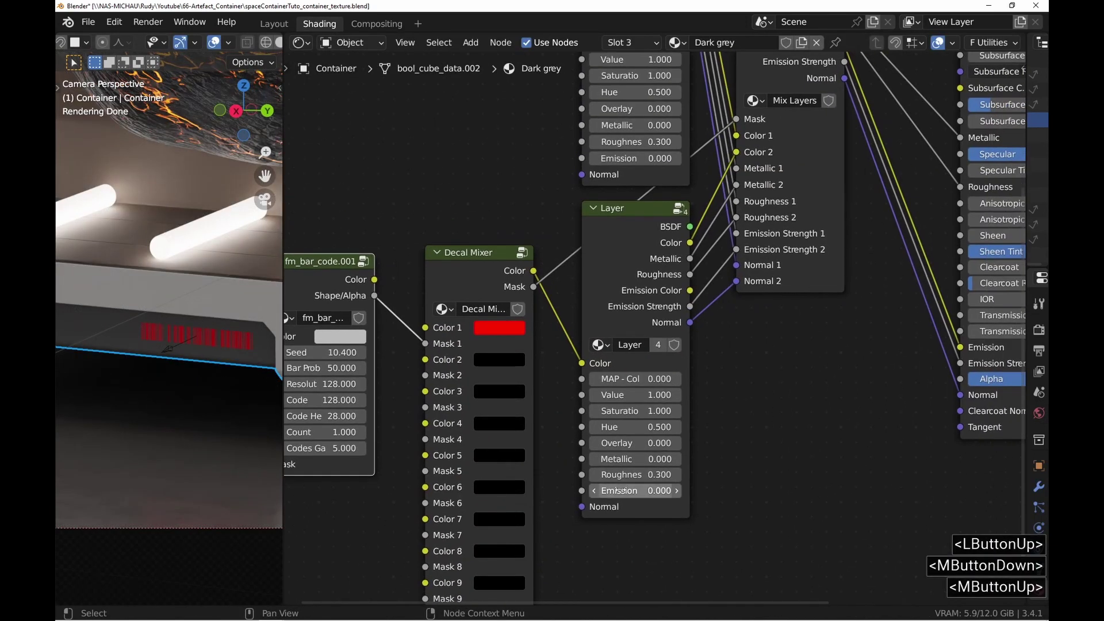
pyautogui.click(640, 493)
pyautogui.write('1')
pyautogui.press('Return')
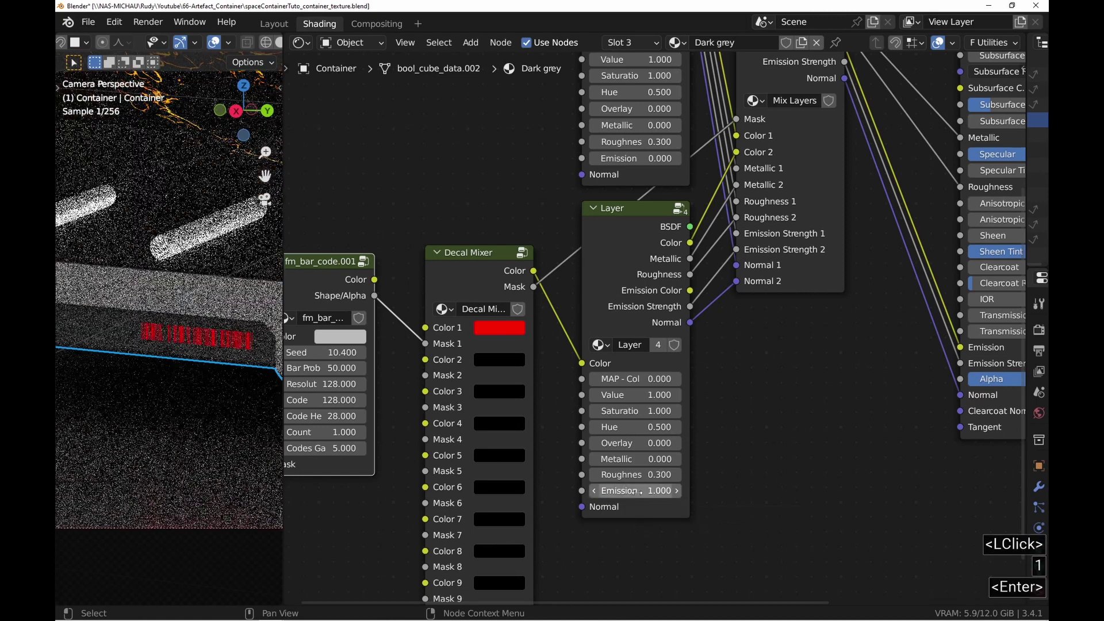
# Add a skull decal node from the Fluent library to the Dark grey material
pyautogui.moveTo(381, 352); pyautogui.dragTo(513, 310, button='middle')
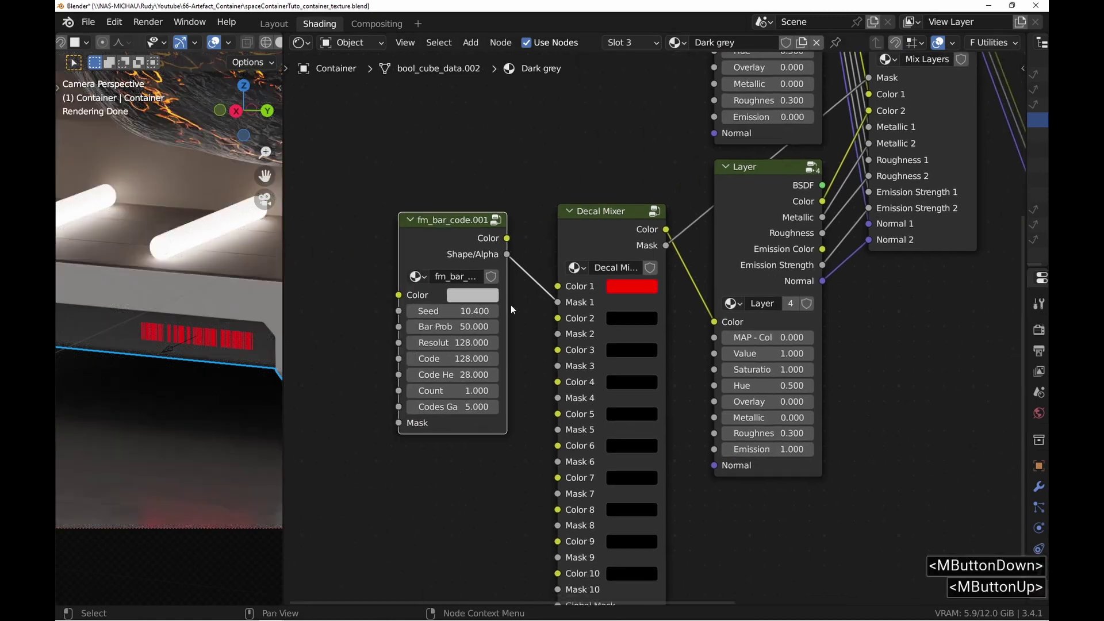
pyautogui.scroll(-2, 513, 309)
pyautogui.moveTo(441, 259); pyautogui.dragTo(438, 257)
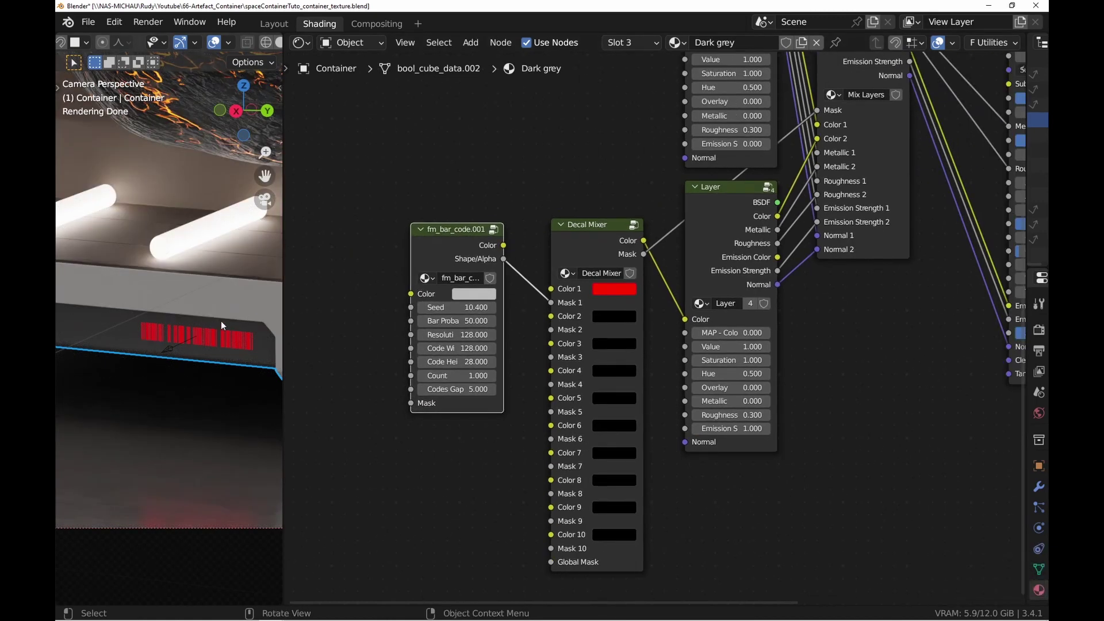
pyautogui.scroll(-2, 219, 333)
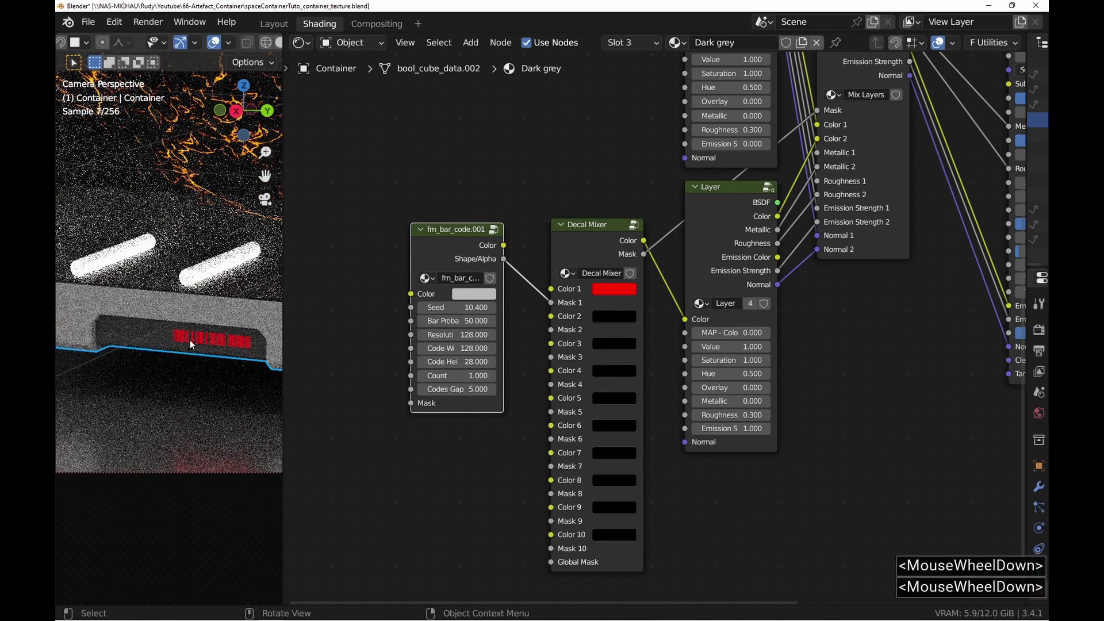
pyautogui.click(574, 246)
pyautogui.press('n')
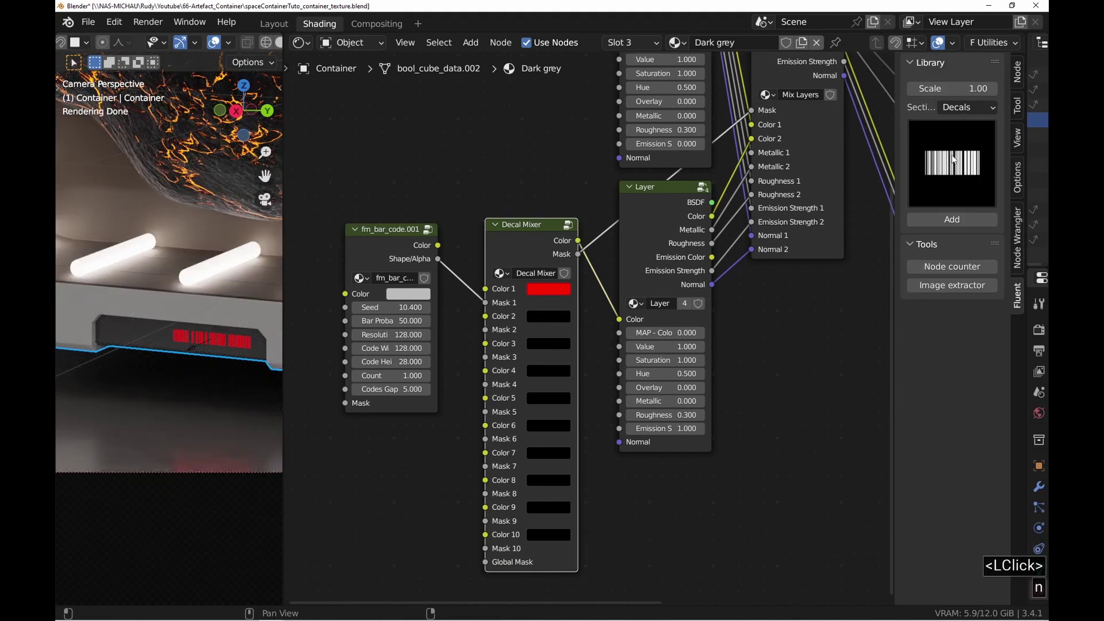
pyautogui.click(944, 172)
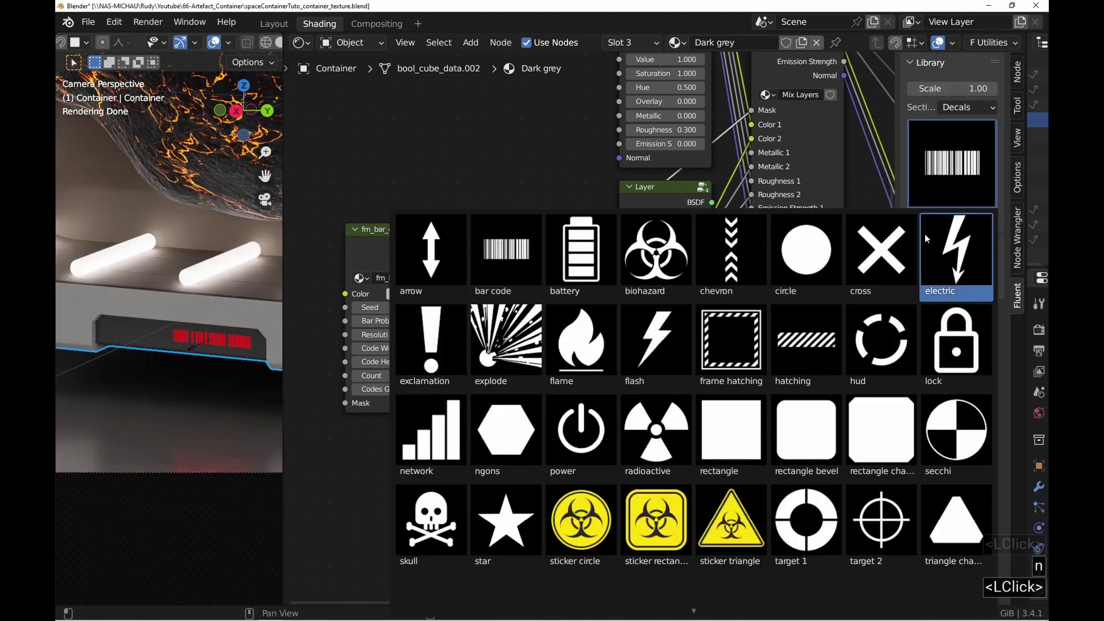
pyautogui.click(443, 527)
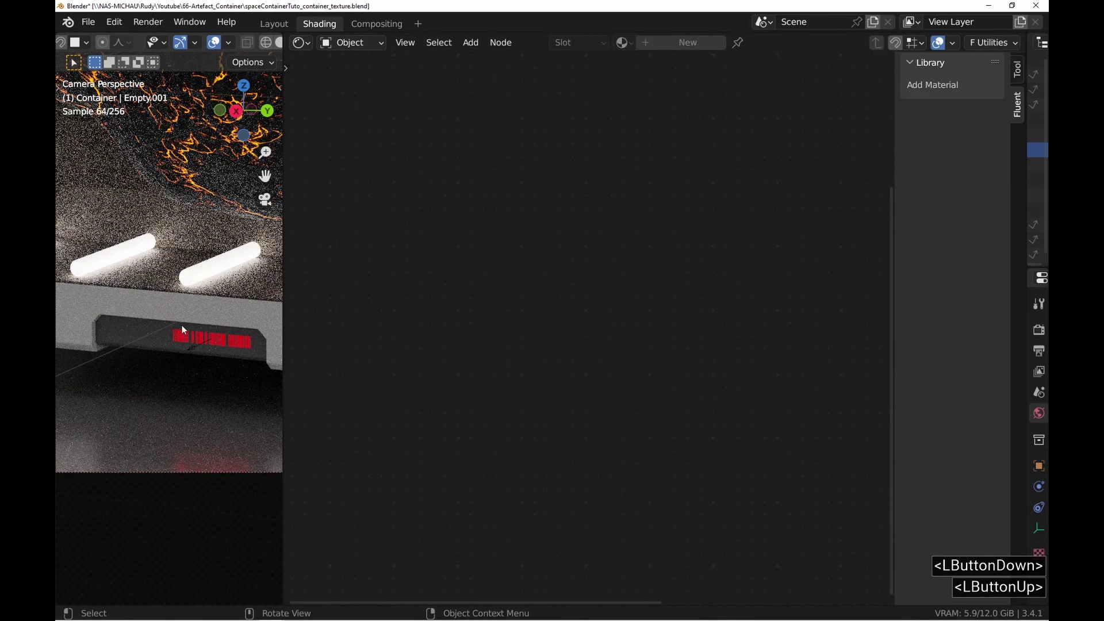
# Snap the skull's Empty into the recess beside the bar code, scale it, and reselect the Container
pyautogui.press('g')
pyautogui.keyDown('ctrl'); pyautogui.click(173, 327); pyautogui.keyUp('ctrl')
pyautogui.press('s')
pyautogui.click(152, 339)
pyautogui.click(153, 339)
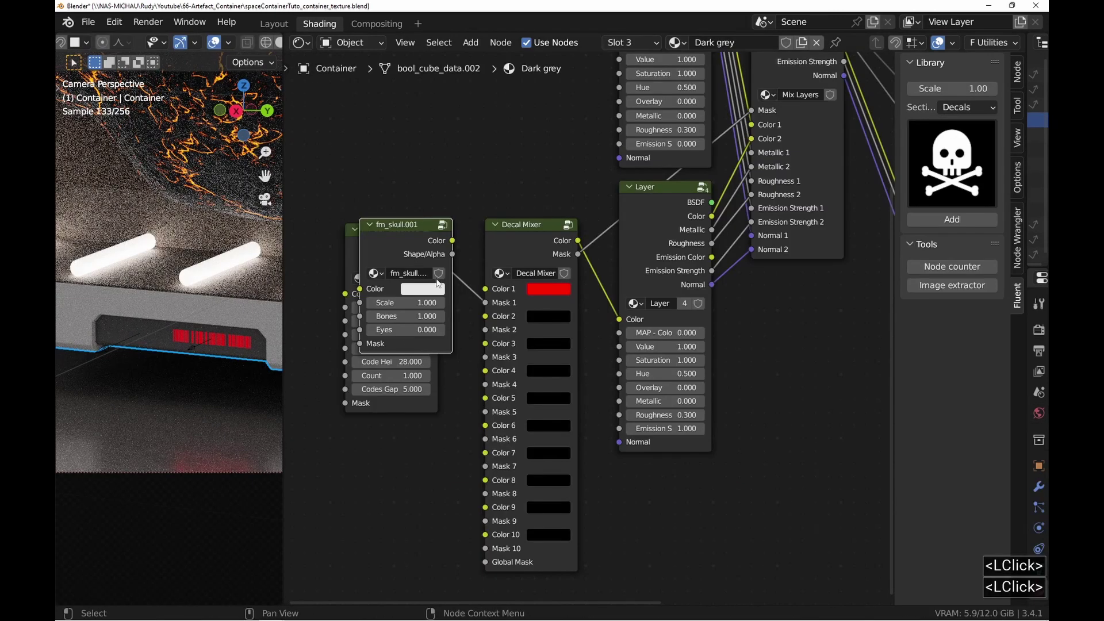
# Spread out the bar code and skull decal nodes so they no longer overlap, leaving room before the Decal Mixer
pyautogui.moveTo(424, 234); pyautogui.dragTo(395, 441)
pyautogui.moveTo(401, 307); pyautogui.dragTo(532, 272, button='middle')
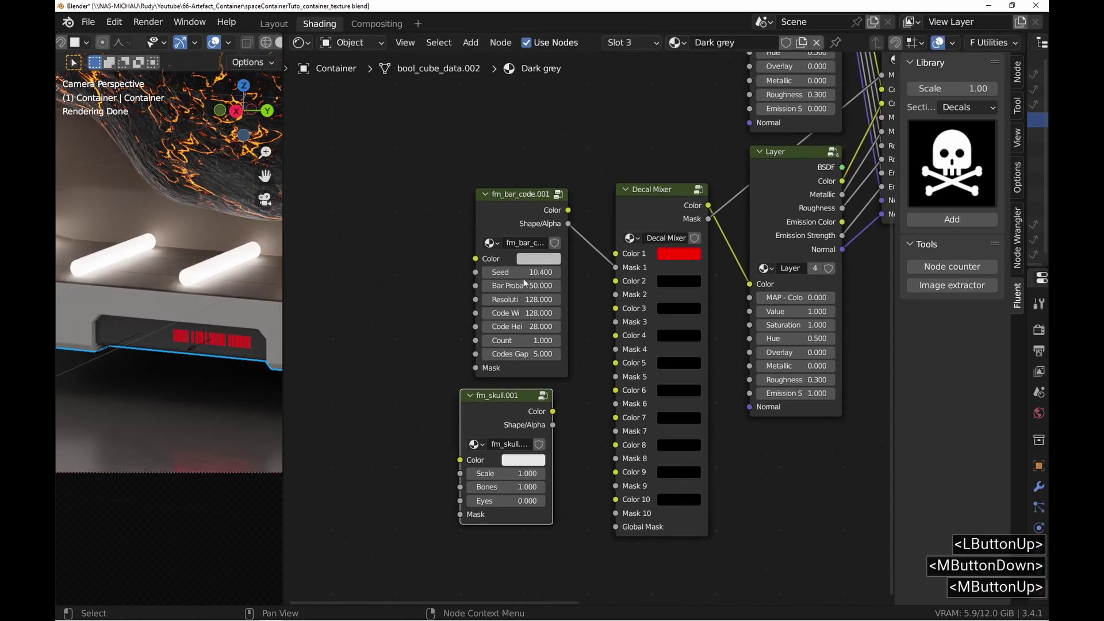
pyautogui.moveTo(518, 199); pyautogui.dragTo(348, 180)
pyautogui.moveTo(506, 395); pyautogui.dragTo(458, 255)
# Connect the skull's Shape/Alpha to the Decal Mixer's Mask 2 and copy the red Color 1 to Color 2
pyautogui.scroll(3, 519, 264)
pyautogui.moveTo(645, 288); pyautogui.dragTo(656, 314)
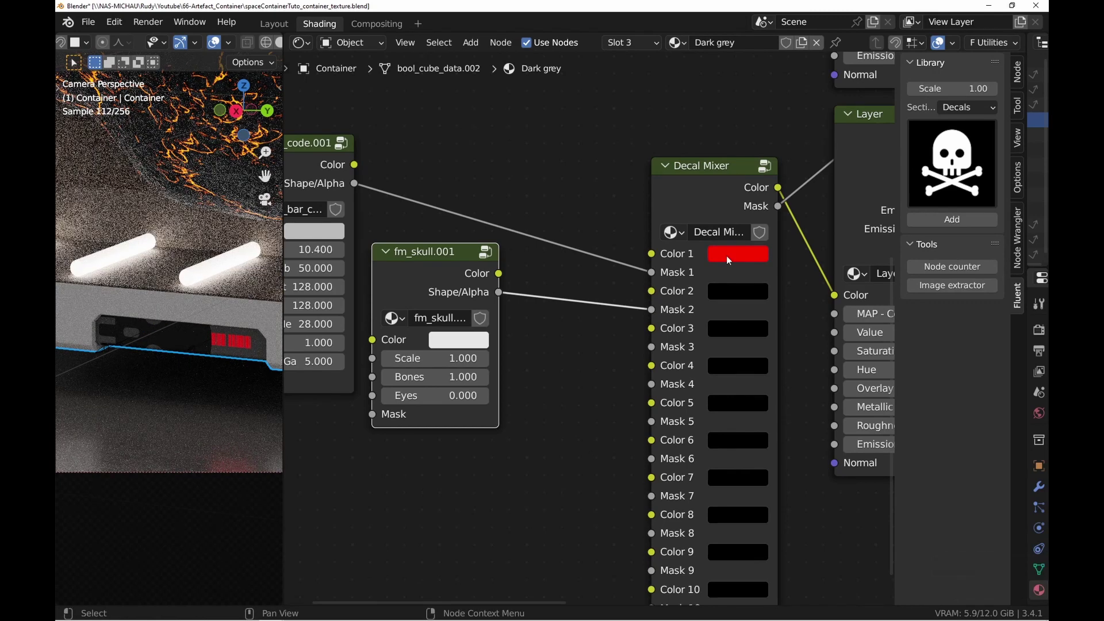
pyautogui.hotkey('ctrl', 'c')
pyautogui.hotkey('ctrl', 'v')
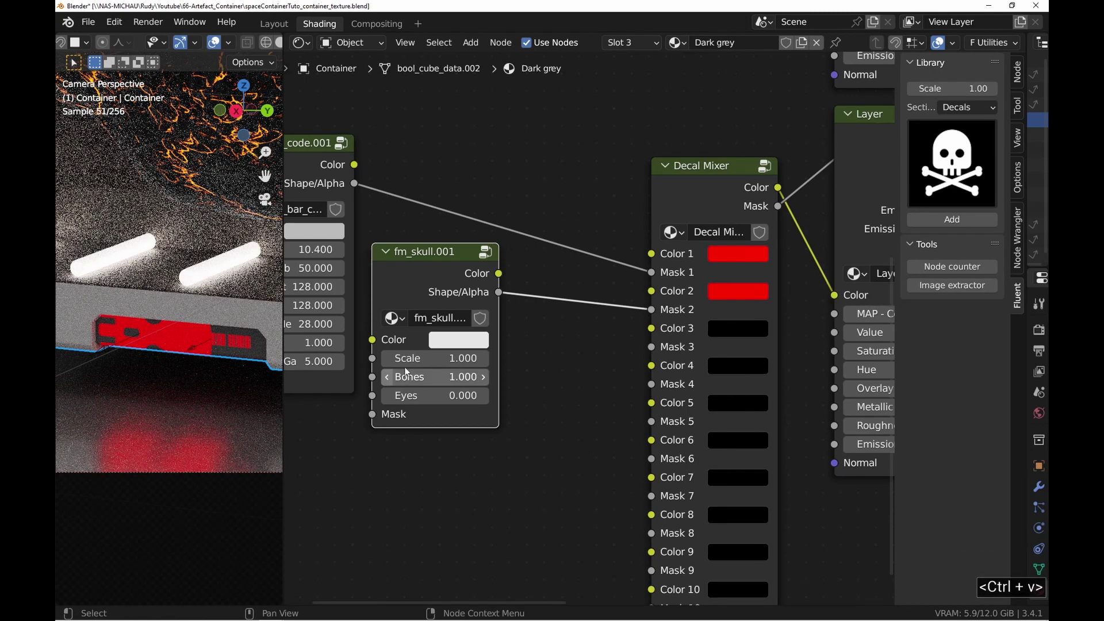
# Rotate the skull decal's Empty 90° about its local Z axis and scale it to fit inside the recess
pyautogui.click(111, 353)
pyautogui.press('r')
pyautogui.press('z')
pyautogui.press('z')
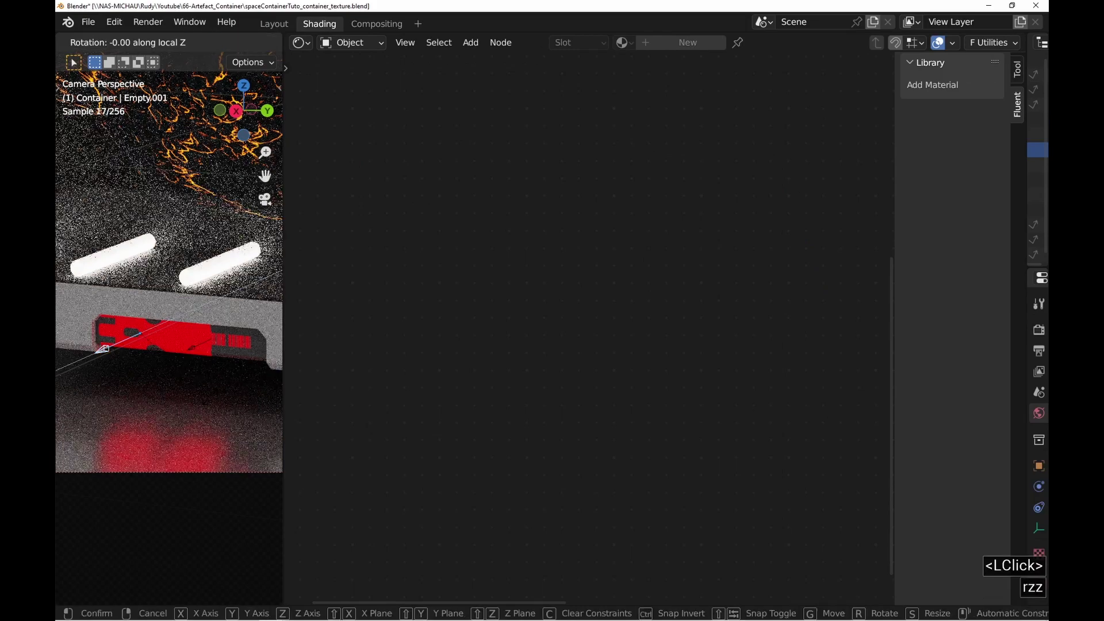
pyautogui.write('90')
pyautogui.press('Return')
pyautogui.press('s')
pyautogui.click(165, 351)
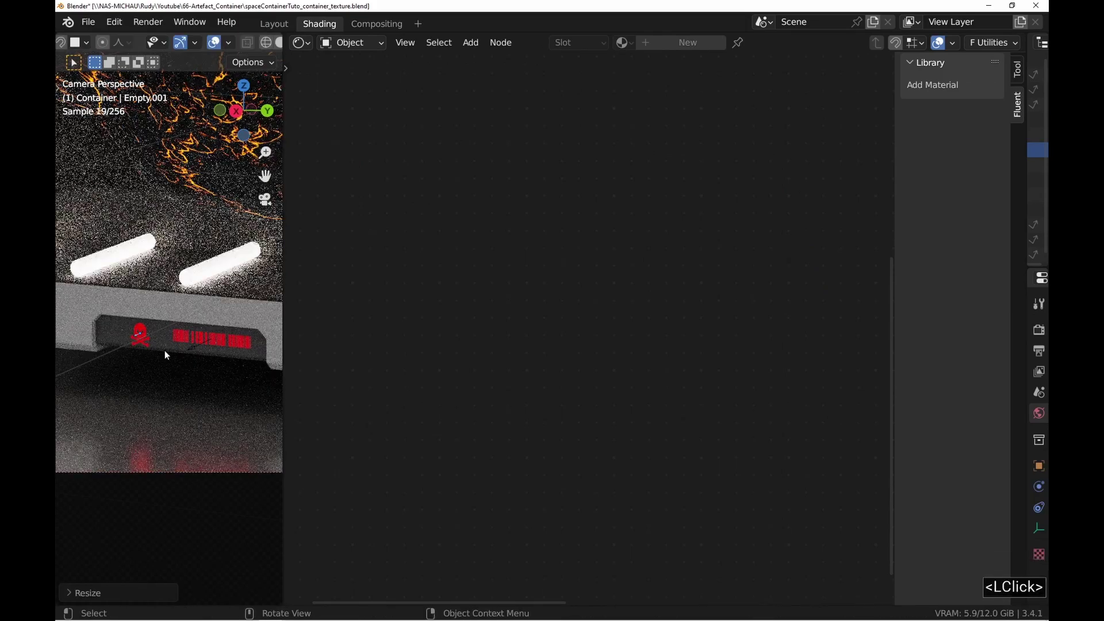
# Lower the bar code decal's Empty slightly along Z in the right orthographic view to center it vertically in the recess
pyautogui.press('KP_3')
pyautogui.scroll(3, 91, 410)
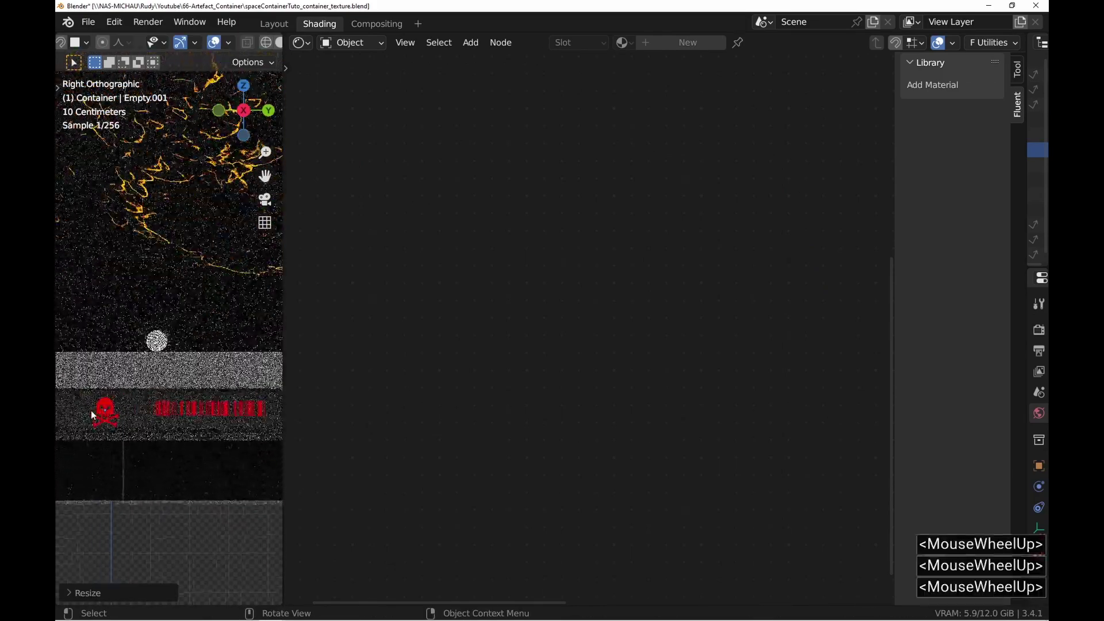
pyautogui.hotkey('ctrl', 'space')
pyautogui.keyDown('shift'); pyautogui.moveTo(249, 425); pyautogui.dragTo(517, 302, button='middle'); pyautogui.keyUp('shift')
pyautogui.scroll(1, 517, 302)
pyautogui.scroll(-2, 575, 307)
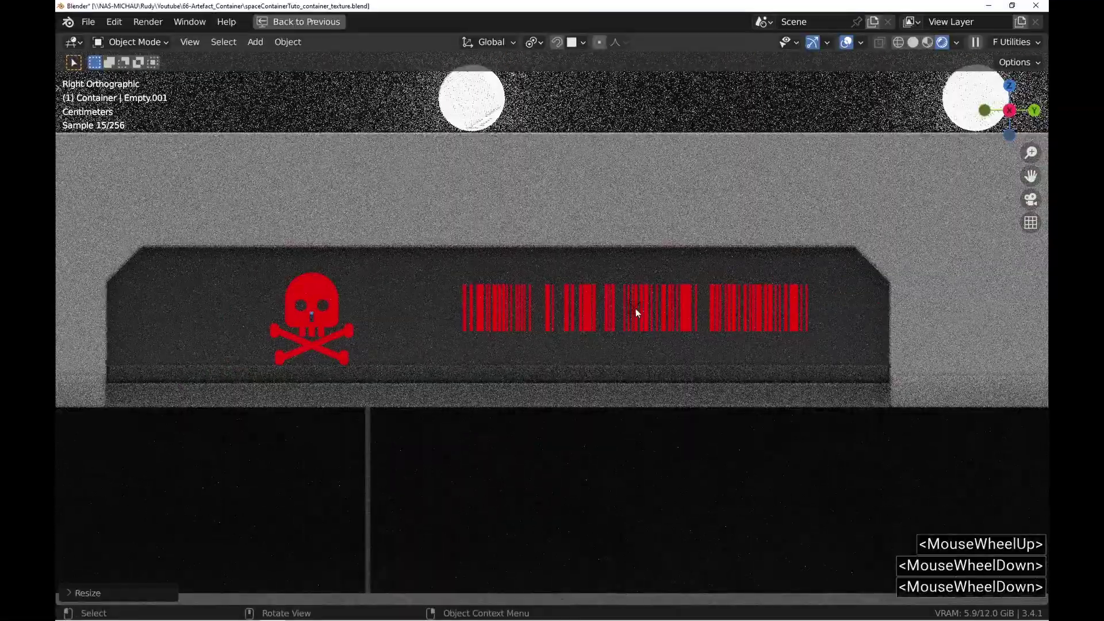
pyautogui.click(635, 314)
pyautogui.press('g')
pyautogui.press('z')
pyautogui.click(642, 338)
# Move the skull's Empty along Y toward the bar code and scale it to about 0.5 to match the bar code's height
pyautogui.click(320, 326)
pyautogui.press('g')
pyautogui.press('y')
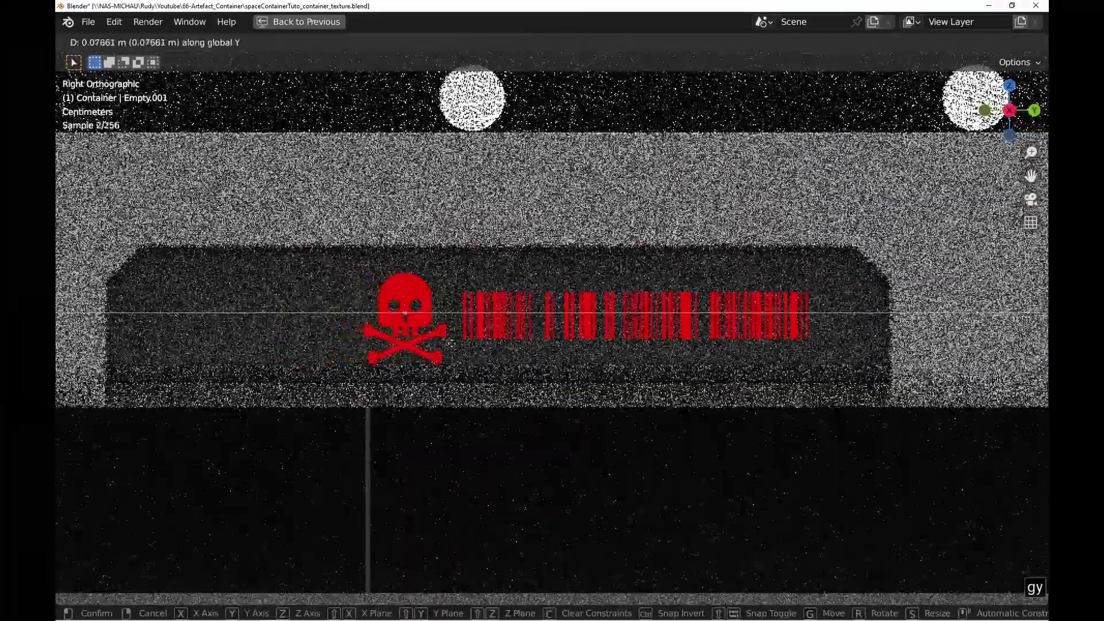
pyautogui.click(446, 330)
pyautogui.press('s')
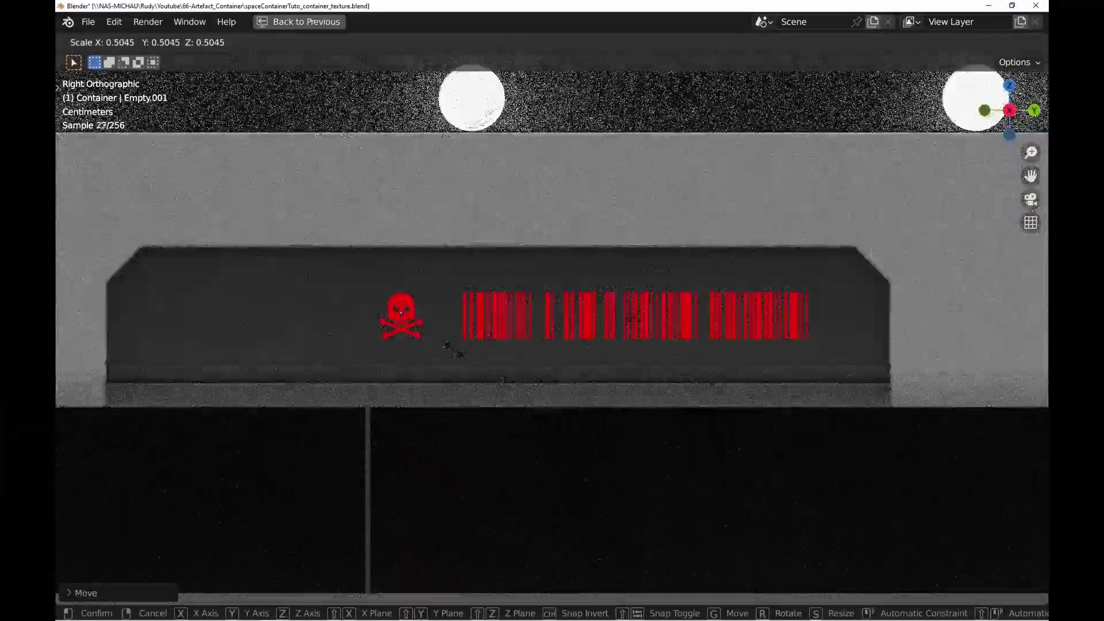
pyautogui.click(454, 351)
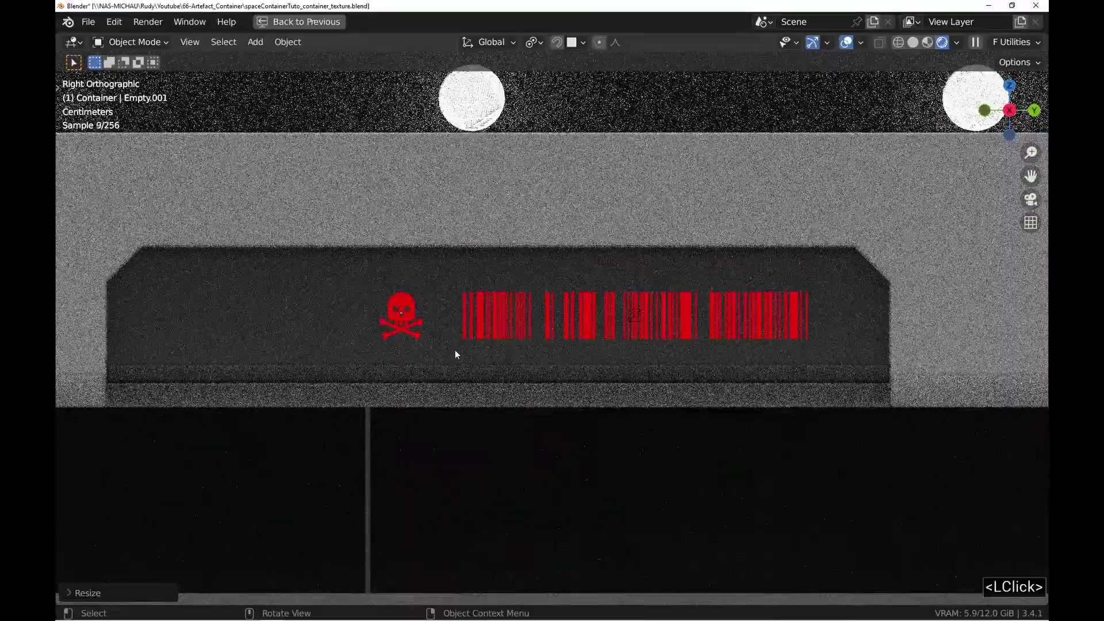
# Adjust the skull's spacing from the bar code along Y, and shift both decals together about -0.07 m along Y to center them
pyautogui.press('g')
pyautogui.press('y')
pyautogui.click(631, 315)
pyautogui.keyDown('shift'); pyautogui.click(642, 354); pyautogui.keyUp('shift')
pyautogui.press('g')
pyautogui.press('y')
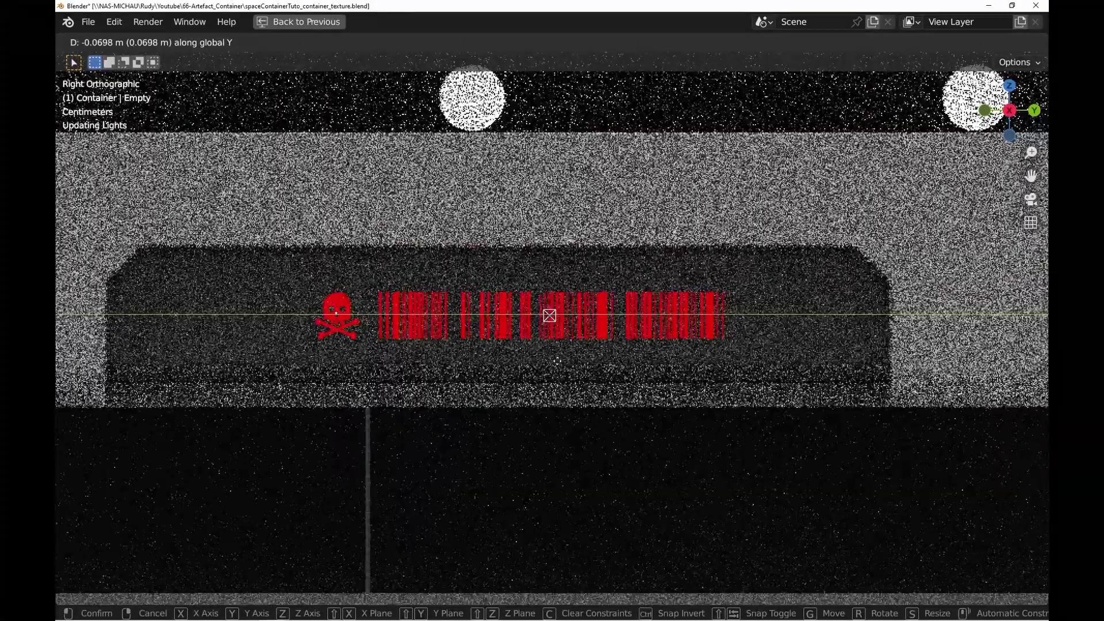
pyautogui.click(557, 361)
# Add a hatching decal from the Fluent library to the Dark grey material for the container column's long recess
pyautogui.moveTo(477, 320); pyautogui.dragTo(490, 352, button='middle')
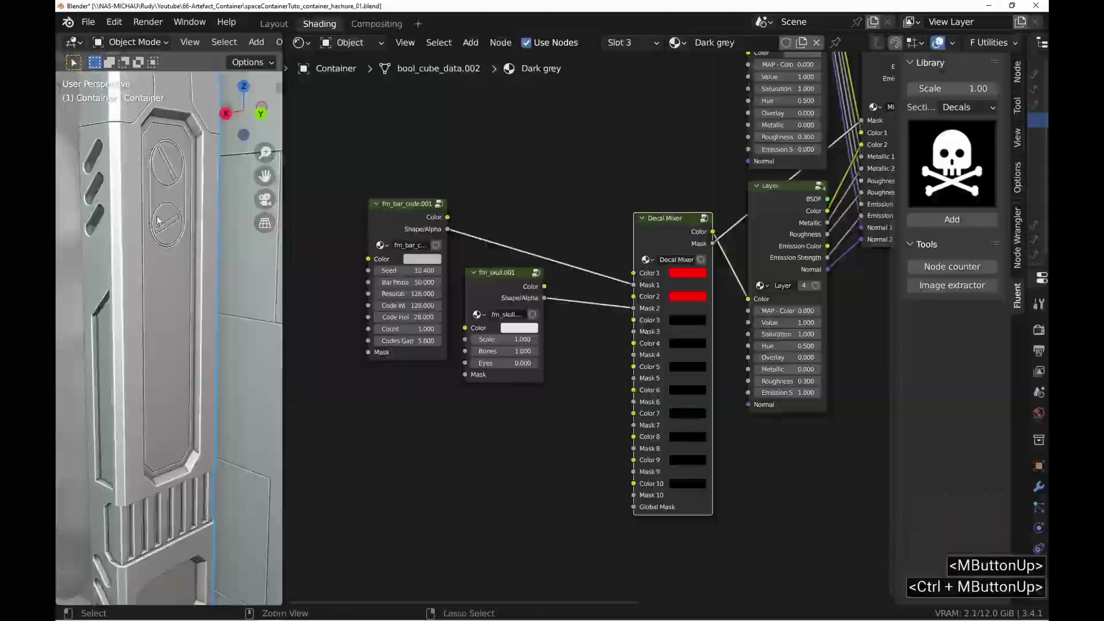
pyautogui.moveTo(172, 346); pyautogui.dragTo(209, 396, button='middle')
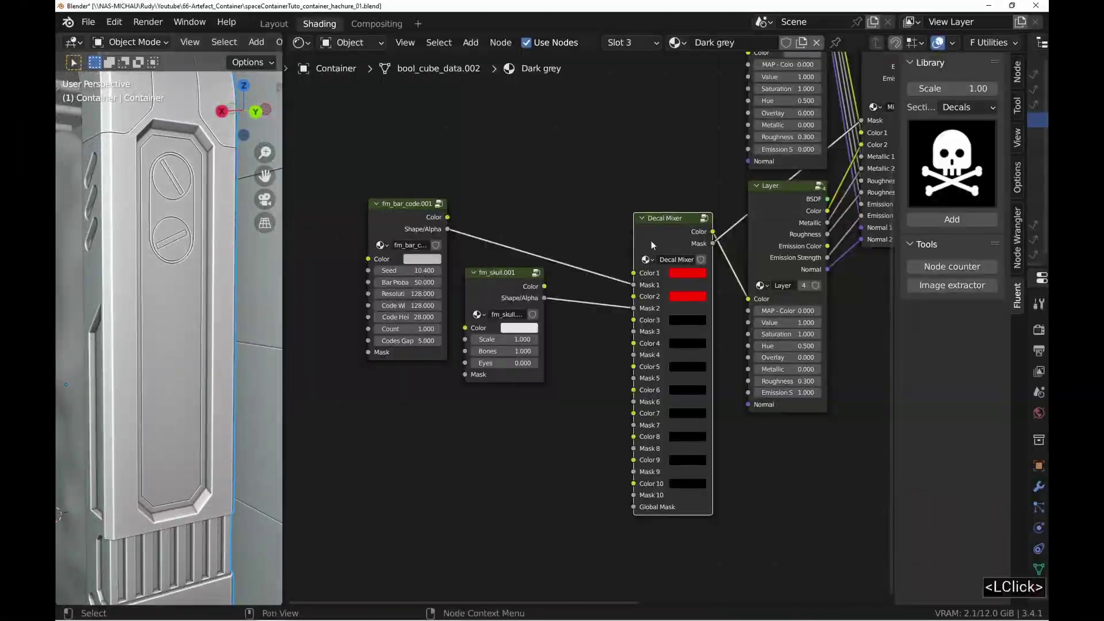
pyautogui.click(961, 158)
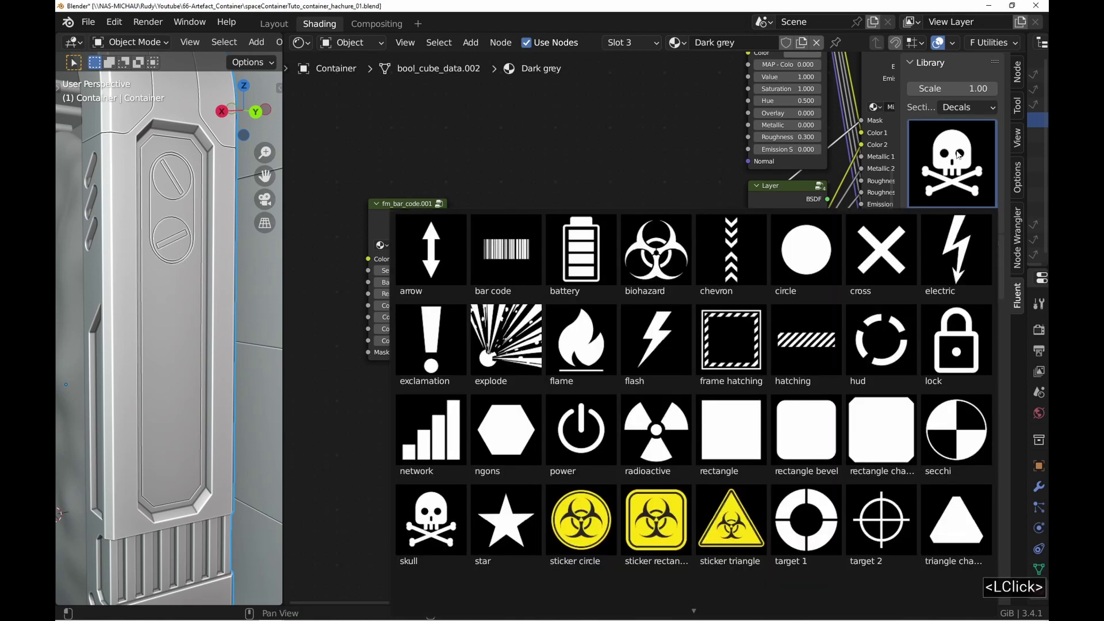
pyautogui.click(801, 344)
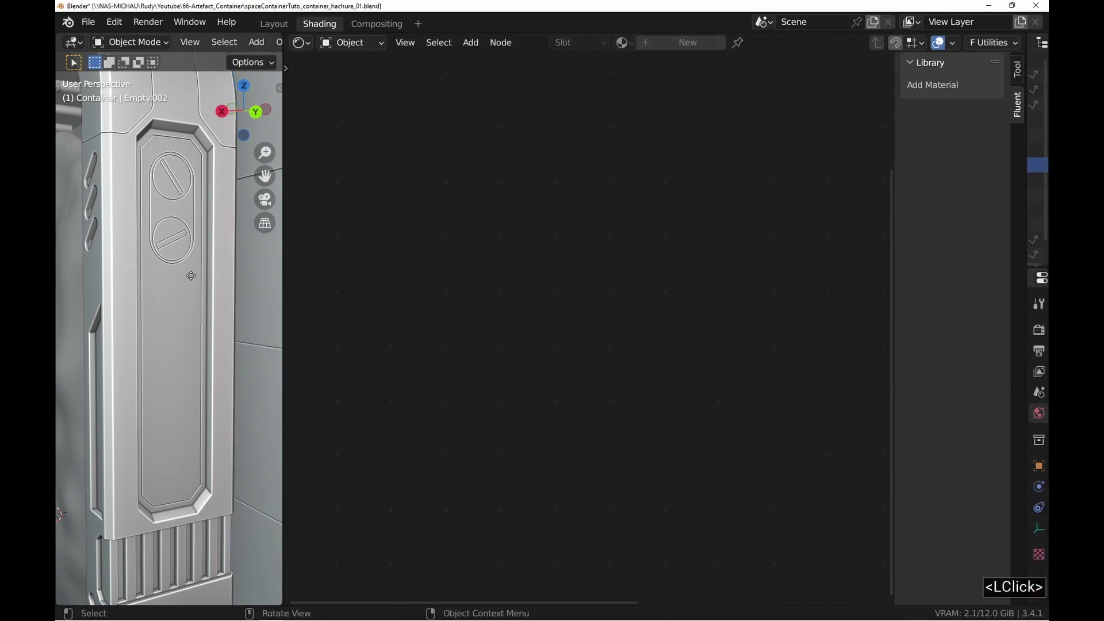
# Snap the hatching's Empty onto the column's long recessed panel, scale it, and reselect the Container
pyautogui.press('g')
pyautogui.keyDown('ctrl'); pyautogui.click(175, 352); pyautogui.keyUp('ctrl')
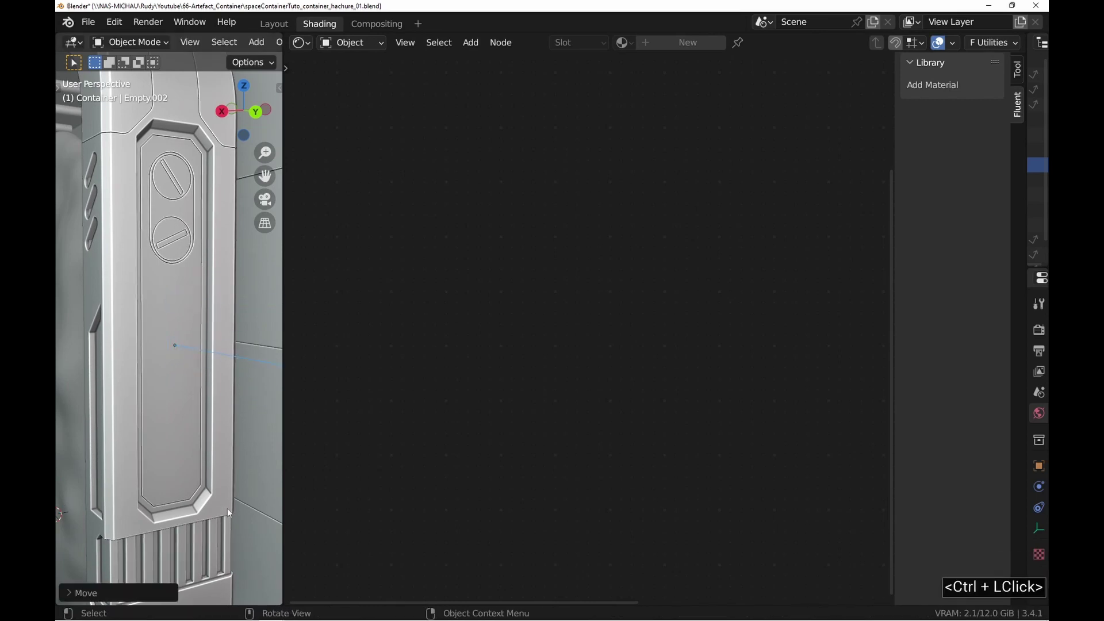
pyautogui.press('s')
pyautogui.click(188, 416)
pyautogui.click(181, 298)
# Place the hatching node below the skull node, link its Color and Shape/Alpha to Color 3 and Mask 3, and show the rendered view
pyautogui.moveTo(630, 223)
pyautogui.mouseDown()
pyautogui.moveTo(486, 407)
pyautogui.moveTo(659, 298)
pyautogui.mouseUp()
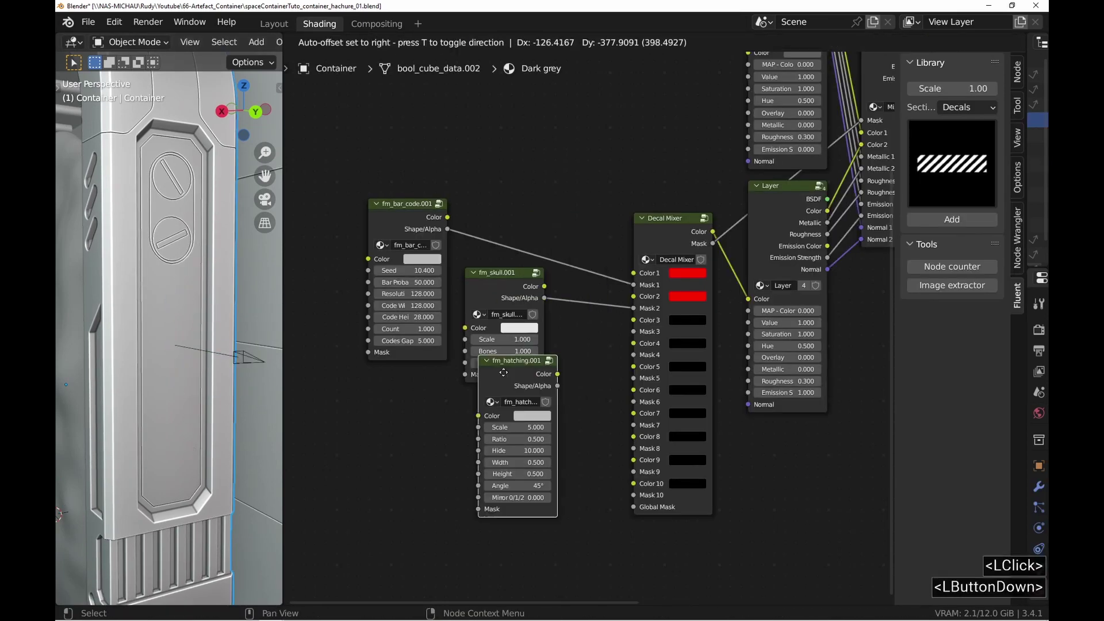
pyautogui.scroll(3, 541, 416)
pyautogui.press('z')
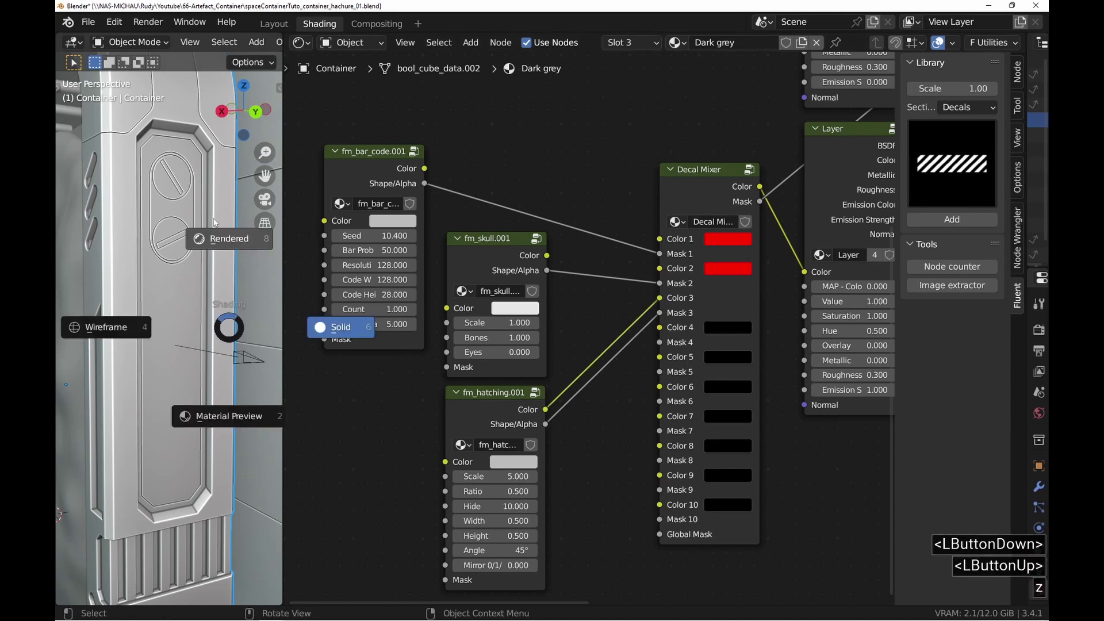
pyautogui.click(188, 231)
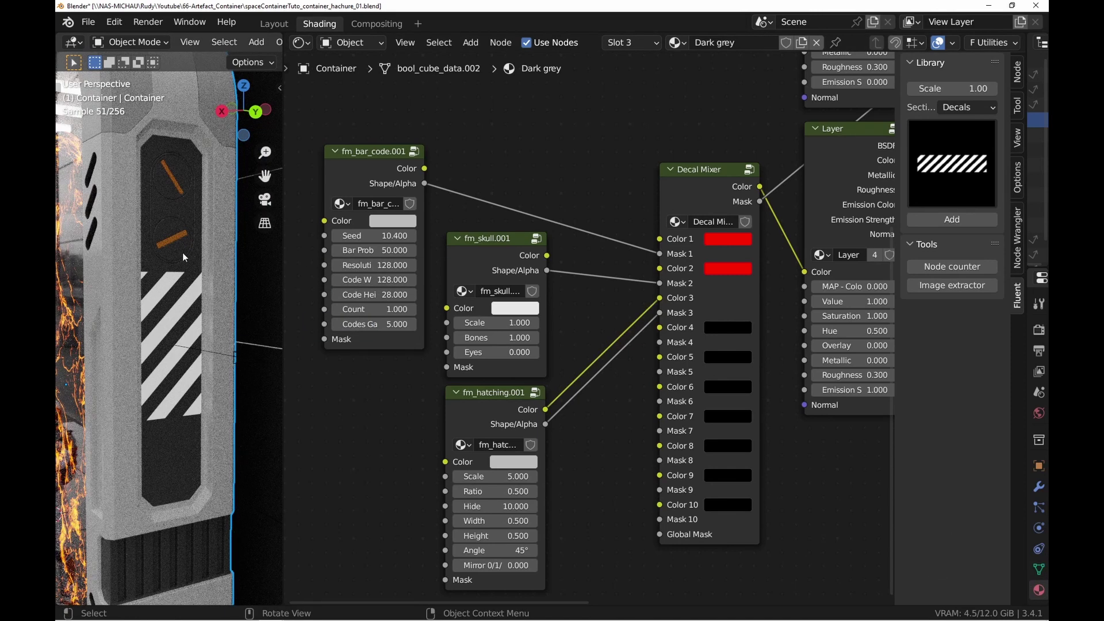
# Set the hatching's Width to 0.2 and center its Empty along X within the recessed panel in the back view
pyautogui.moveTo(368, 431); pyautogui.dragTo(383, 379, button='middle')
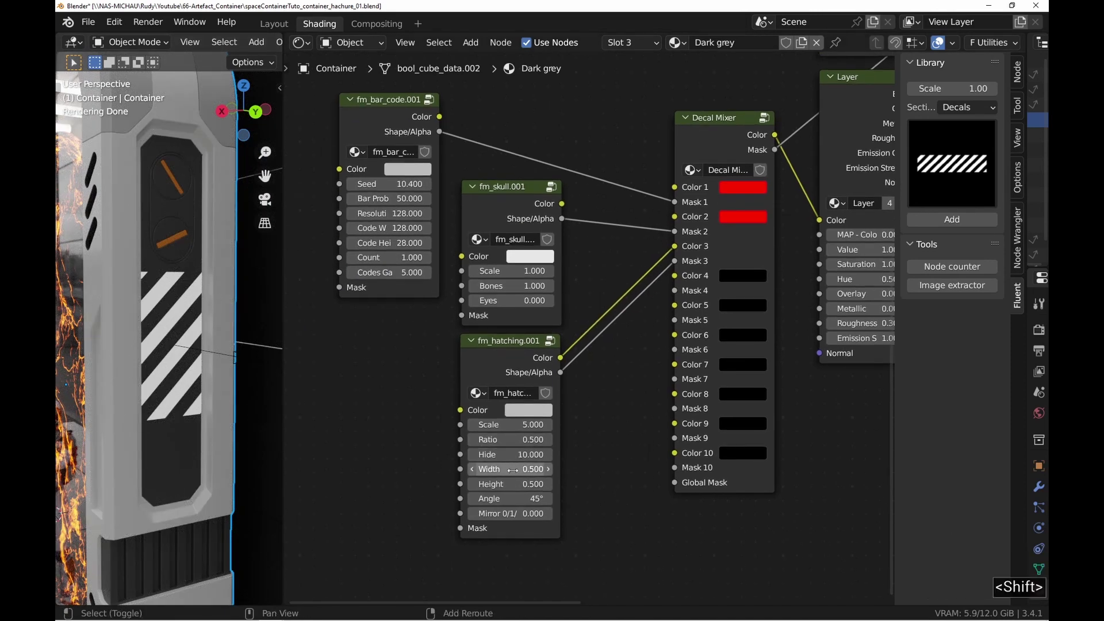
pyautogui.keyDown('shift'); pyautogui.moveTo(512, 469); pyautogui.dragTo(210, 372); pyautogui.keyUp('shift')
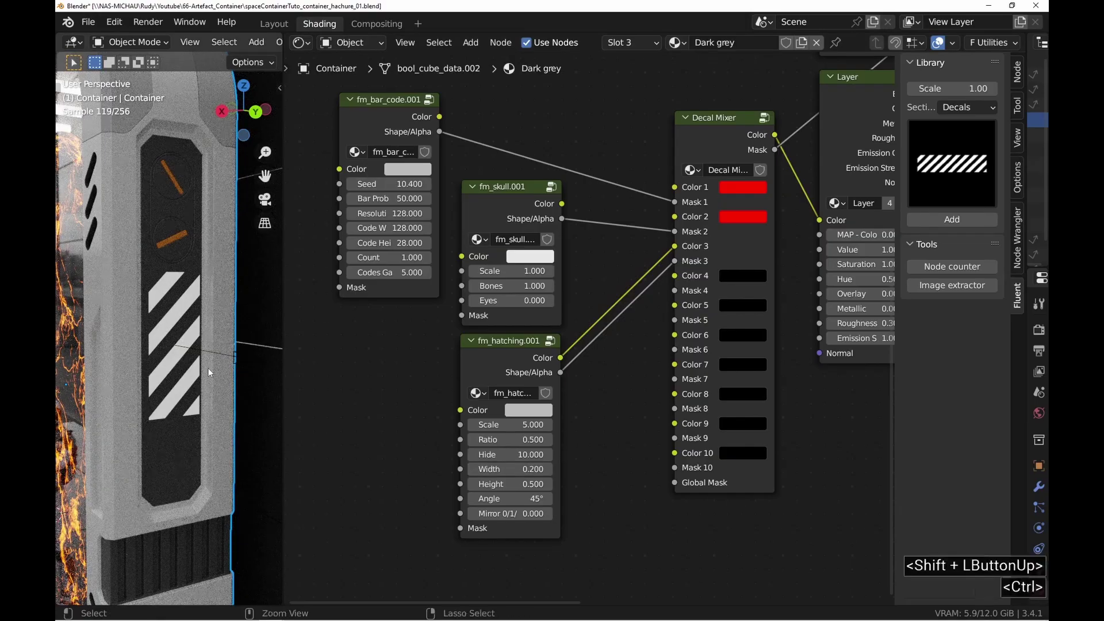
pyautogui.press('ctrl+KP_1')
pyautogui.scroll(-3, 208, 372)
pyautogui.scroll(3, 209, 373)
pyautogui.keyDown('shift'); pyautogui.moveTo(208, 372); pyautogui.dragTo(206, 338, button='middle'); pyautogui.keyUp('shift')
pyautogui.click(205, 338)
pyautogui.press('g')
pyautogui.press('x')
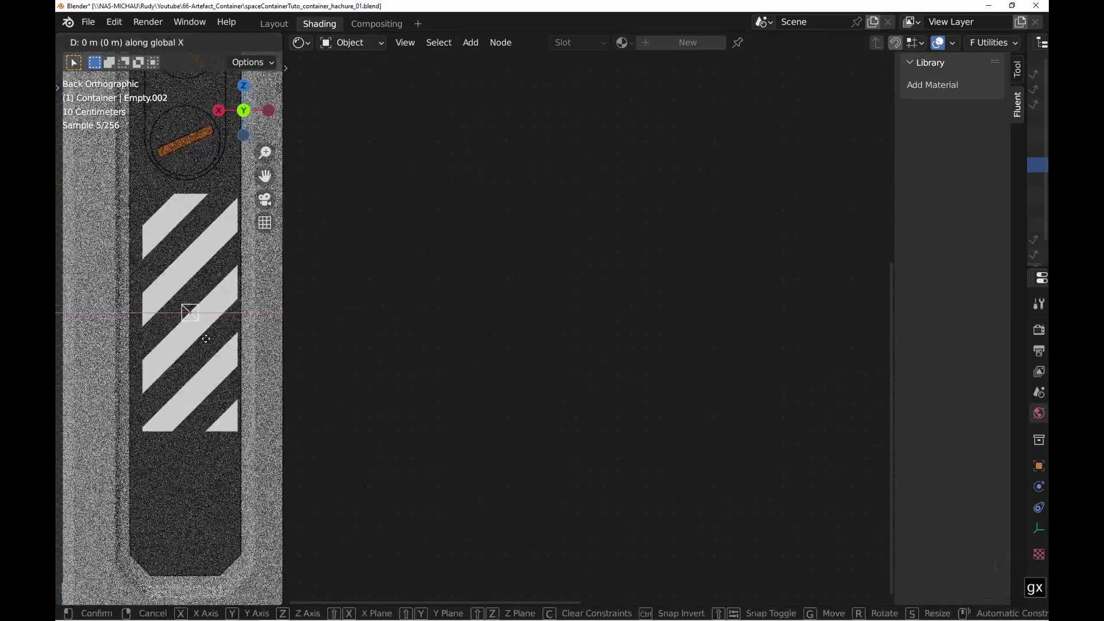
pyautogui.keyDown('shift'); pyautogui.click(167, 346); pyautogui.keyUp('shift')
# Move the hatching's Empty down about 0.16 m along Z and set the hatching's Height to 0.74
pyautogui.press('g')
pyautogui.press('z')
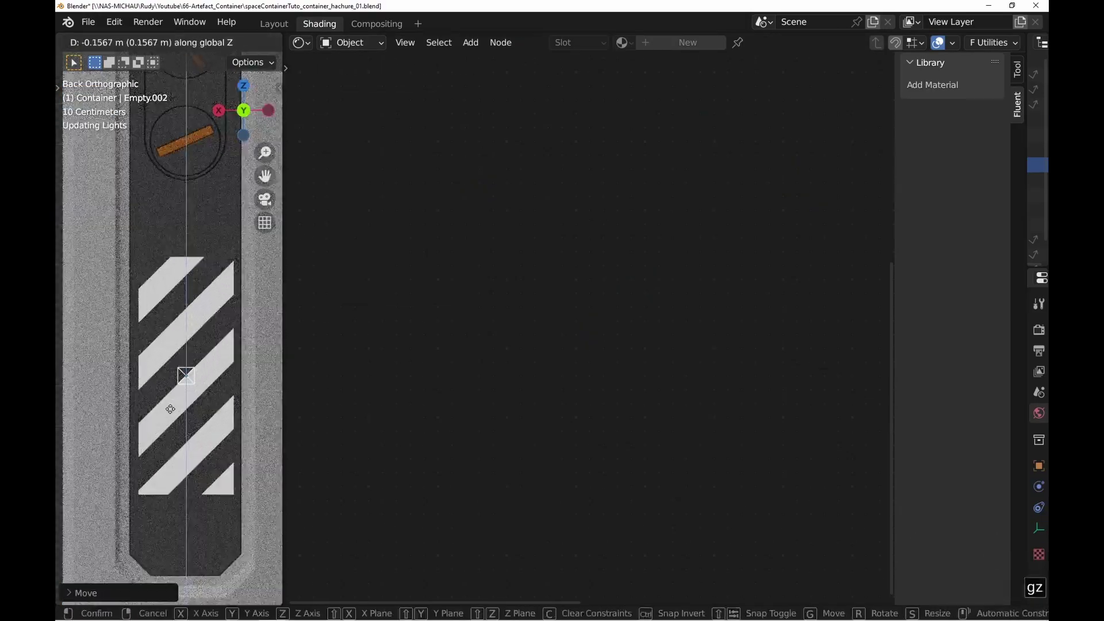
pyautogui.click(170, 410)
pyautogui.click(193, 422)
pyautogui.keyDown('shift'); pyautogui.moveTo(511, 484); pyautogui.dragTo(650, 485); pyautogui.keyUp('shift')
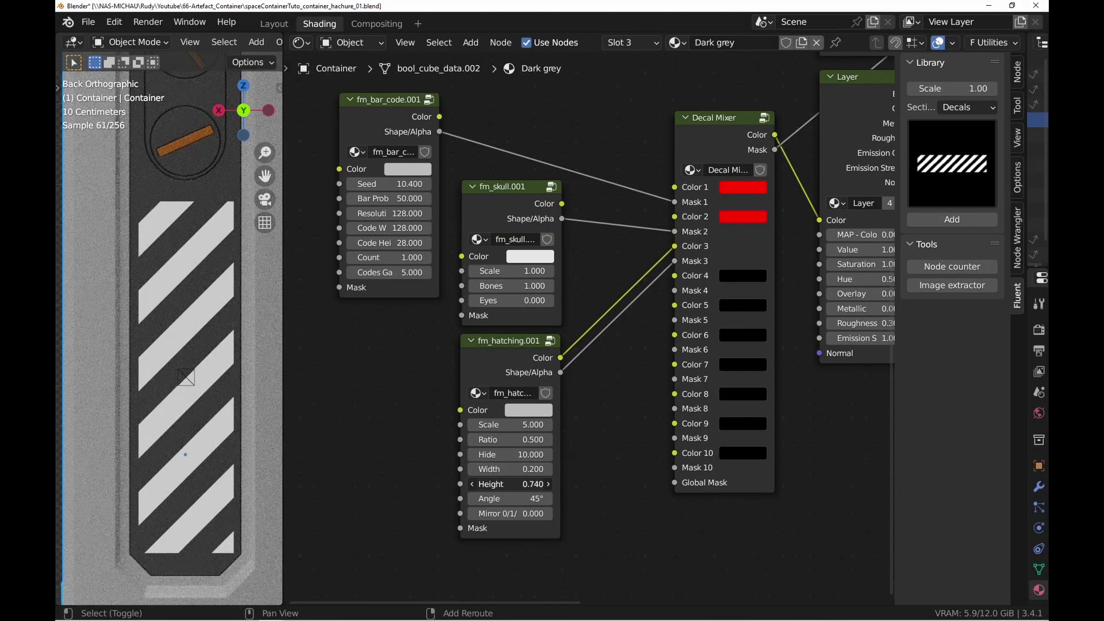
# Nudge the hatching's Empty up along Z to fit the panel, and set the hatching color to hex 878787
pyautogui.click(186, 377)
pyautogui.press('g')
pyautogui.press('z')
pyautogui.keyDown('shift'); pyautogui.click(184, 371); pyautogui.keyUp('shift')
pyautogui.click(163, 288)
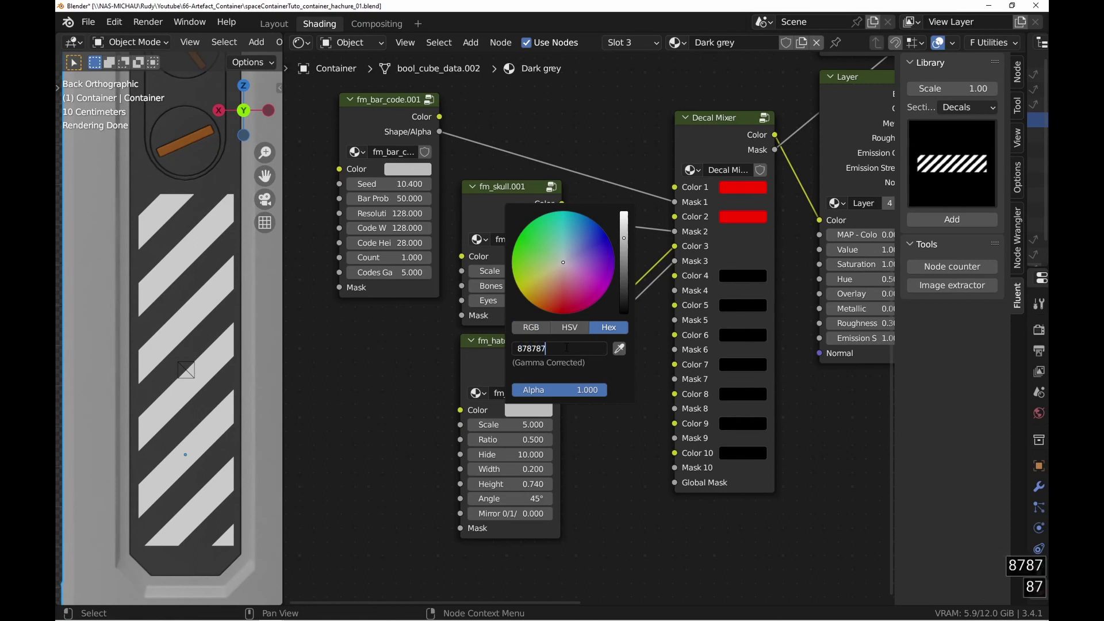
pyautogui.press('Return')
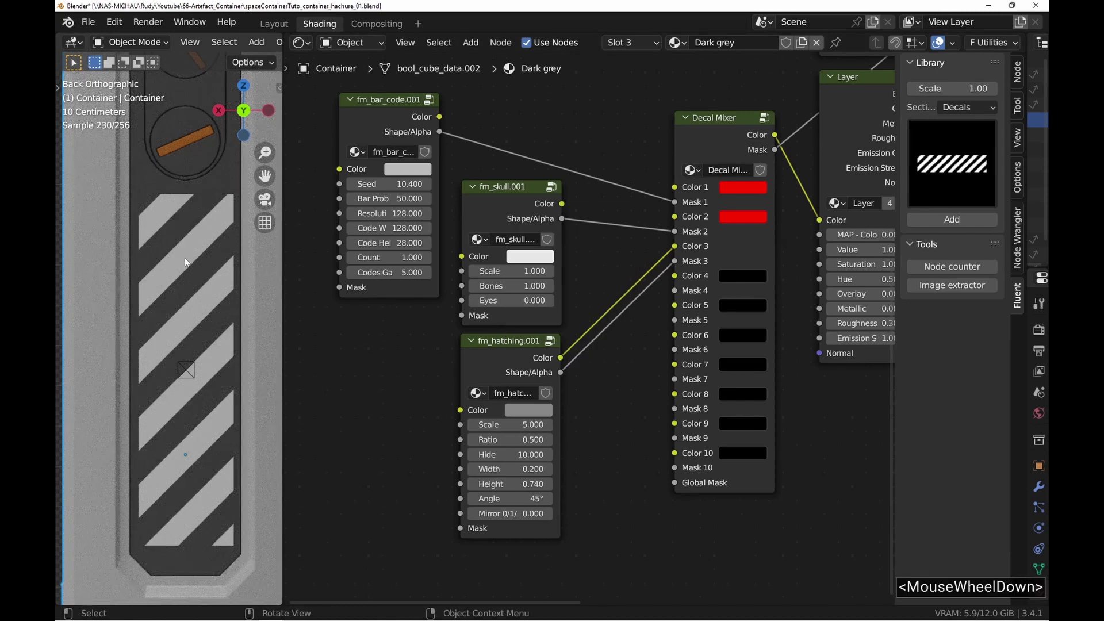
# Try an emission strength of 0 on the decals' Layer node, and restore it to 1
pyautogui.scroll(-3, 185, 262)
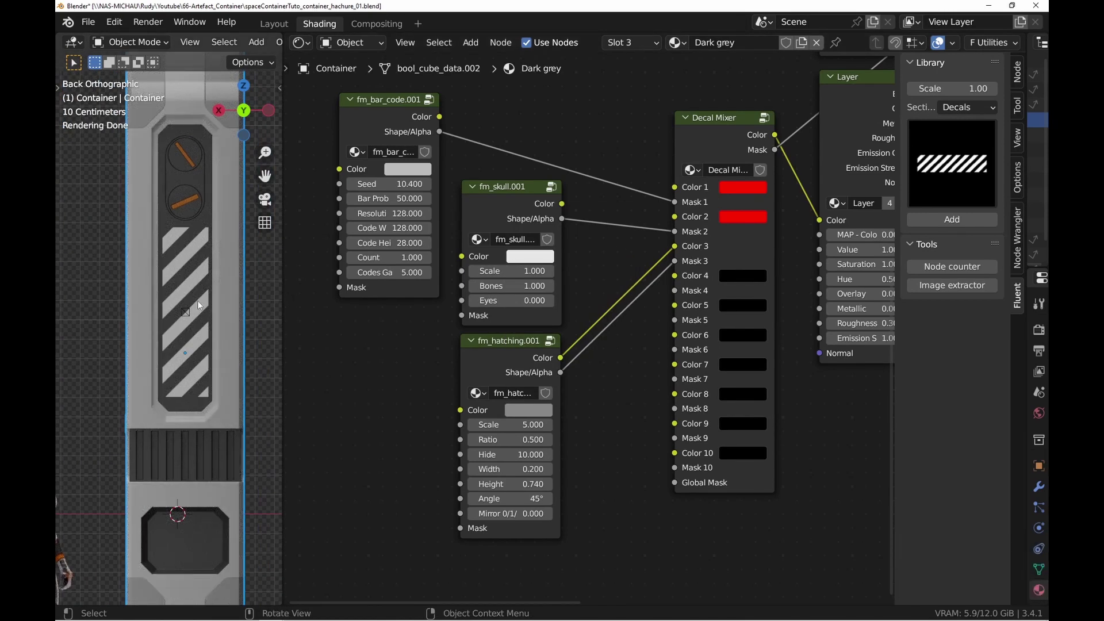
pyautogui.scroll(-5, 252, 366)
pyautogui.moveTo(201, 356); pyautogui.dragTo(216, 288, button='middle')
pyautogui.scroll(4, 216, 288)
pyautogui.moveTo(374, 377); pyautogui.dragTo(262, 392, button='middle')
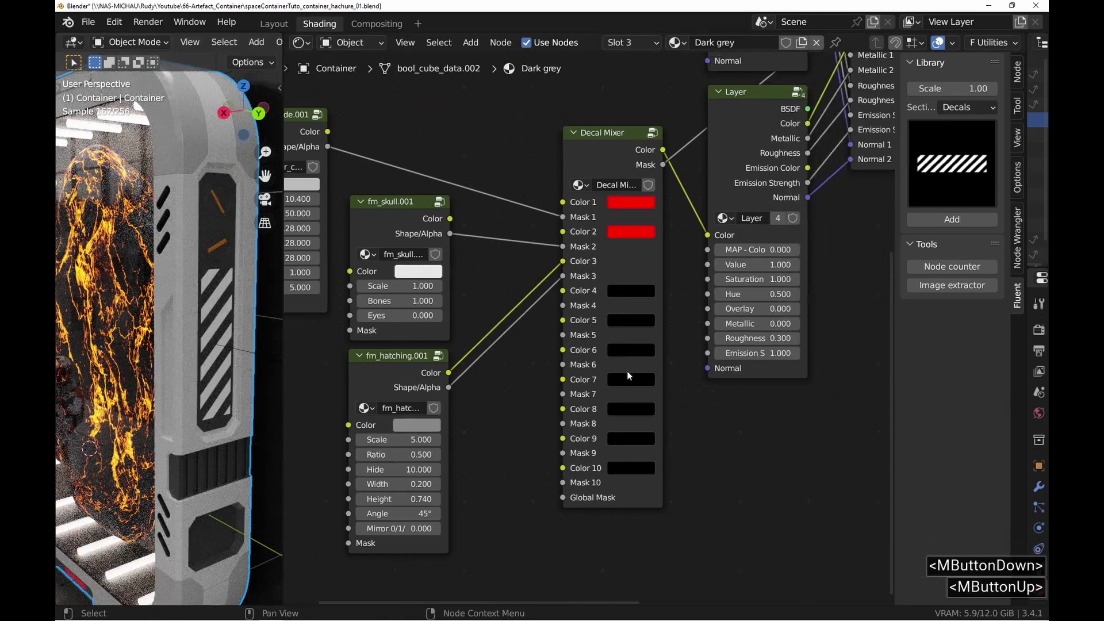
pyautogui.click(761, 353)
pyautogui.write('0')
pyautogui.press('Return')
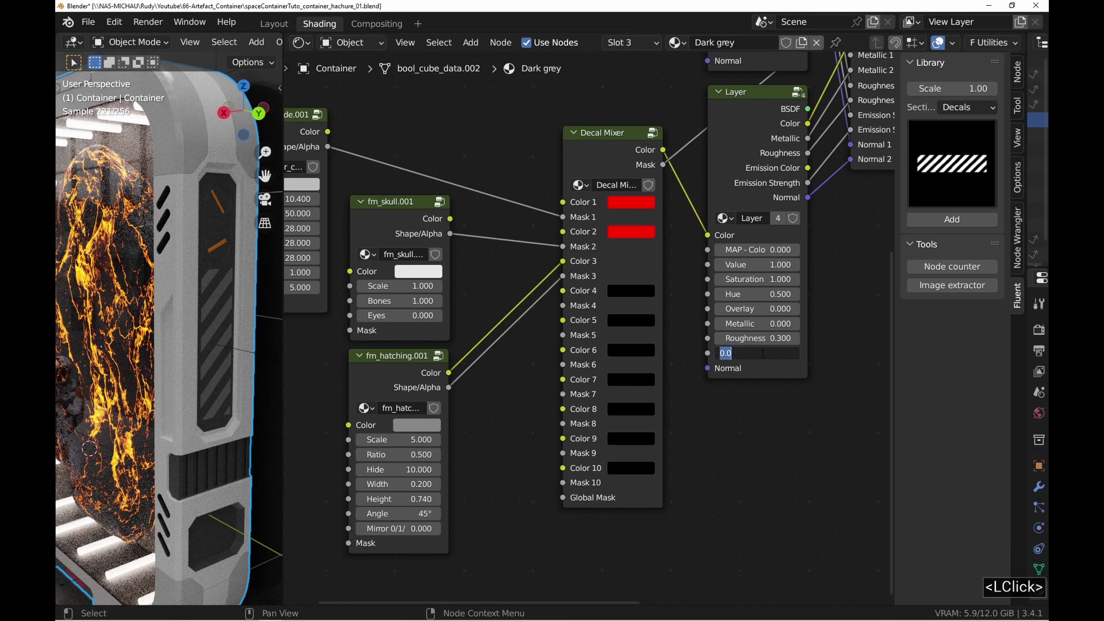
pyautogui.write('1')
pyautogui.press('Return')
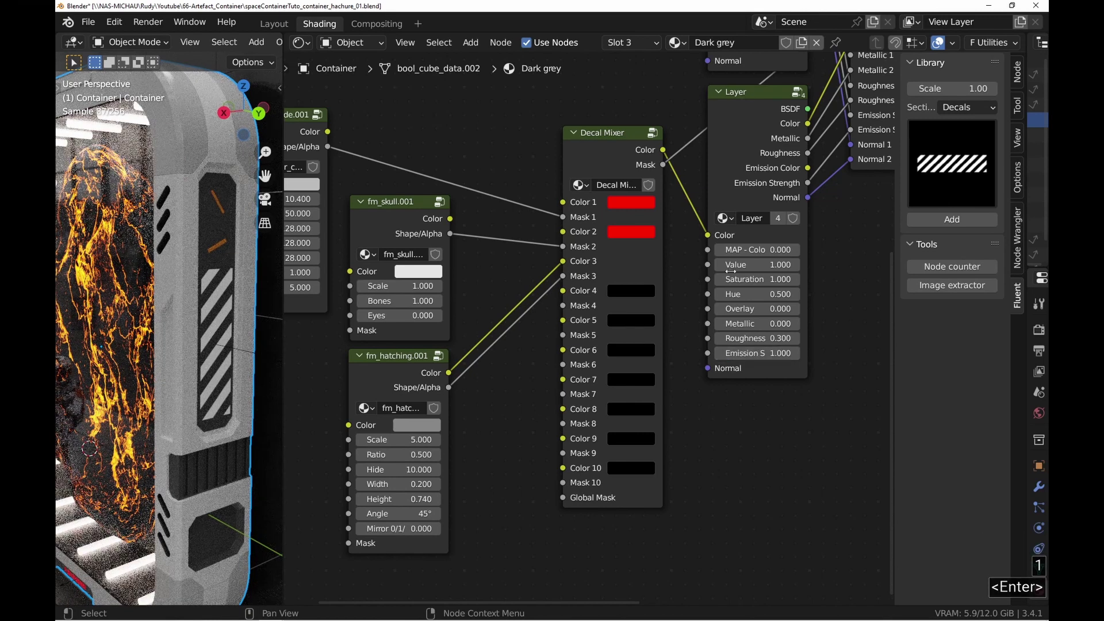
# Add a Fluent Lighten node above the decal nodes and connect the bar code's and skull's Shape/Alpha to its A and B inputs
pyautogui.scroll(-2, 441, 255)
pyautogui.moveTo(474, 243); pyautogui.dragTo(494, 253, button='middle')
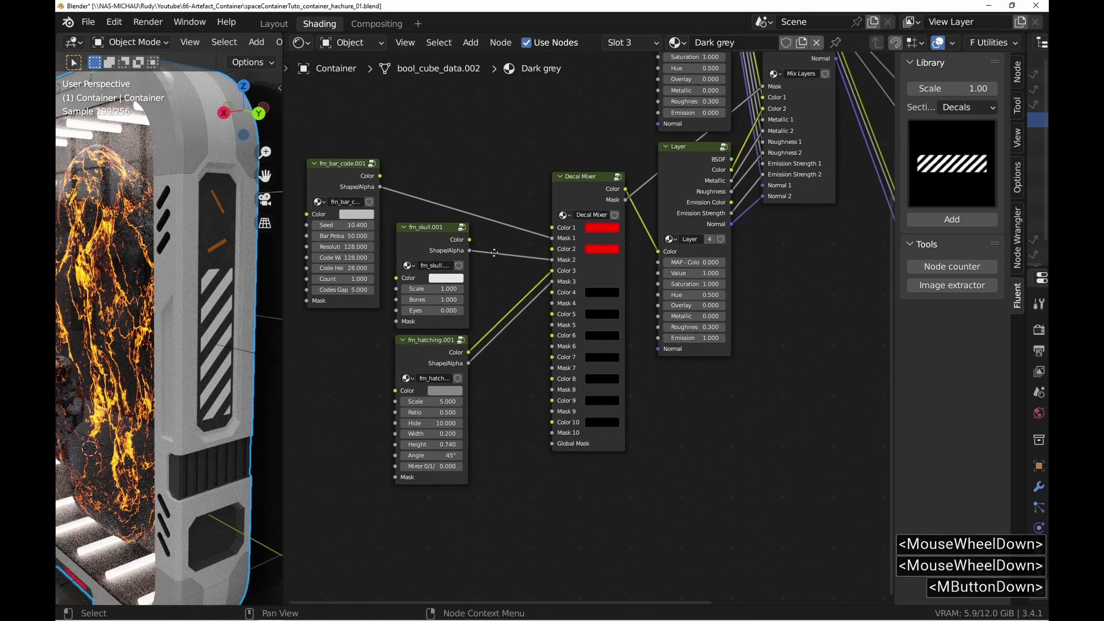
pyautogui.click(373, 179)
pyautogui.scroll(5, 362, 160)
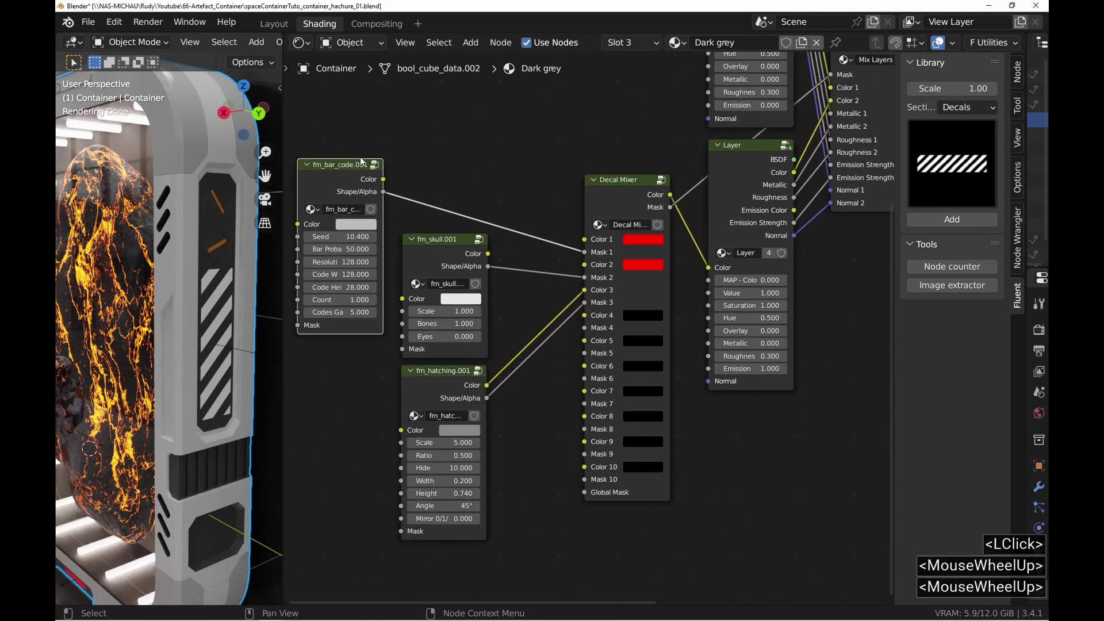
pyautogui.scroll(-2, 590, 126)
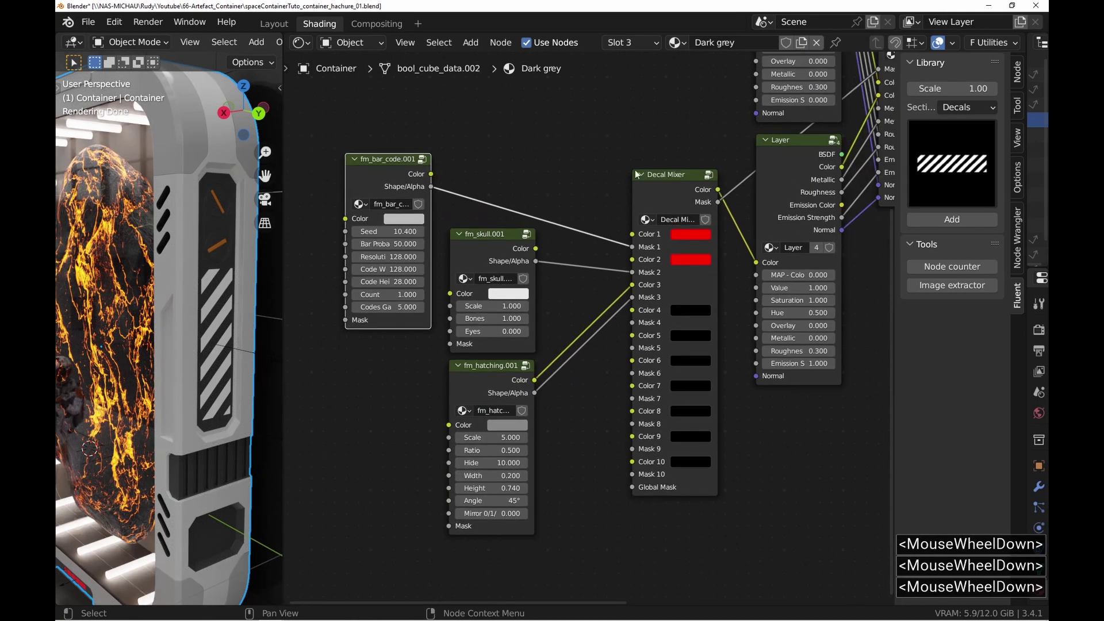
pyautogui.click(649, 182)
pyautogui.press('f')
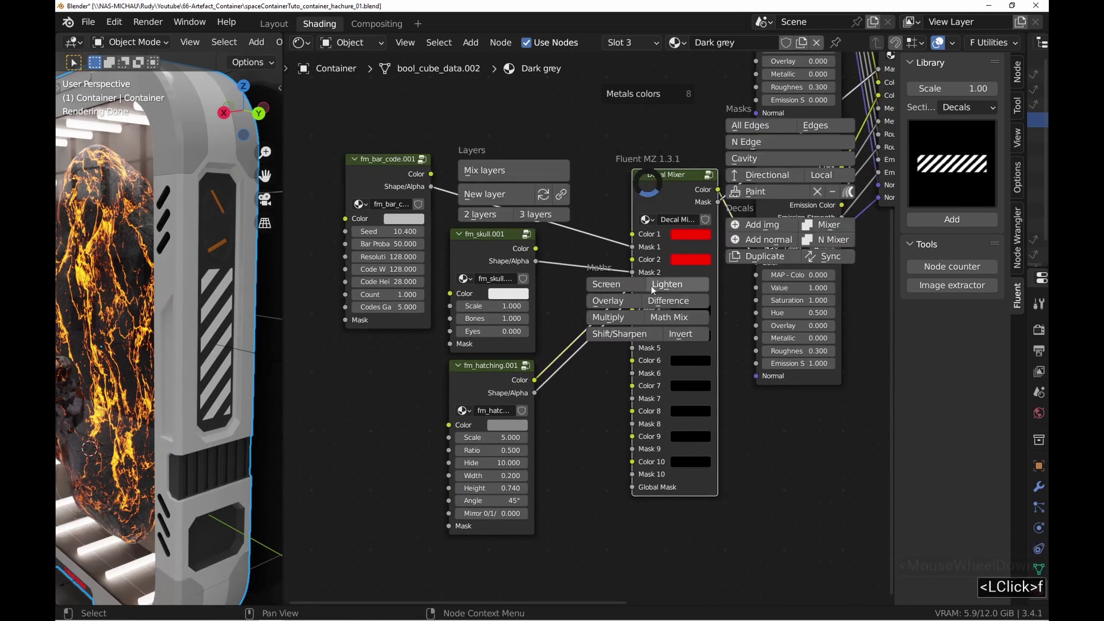
pyautogui.click(677, 286)
pyautogui.moveTo(561, 176); pyautogui.dragTo(544, 104)
pyautogui.moveTo(431, 173); pyautogui.dragTo(504, 149)
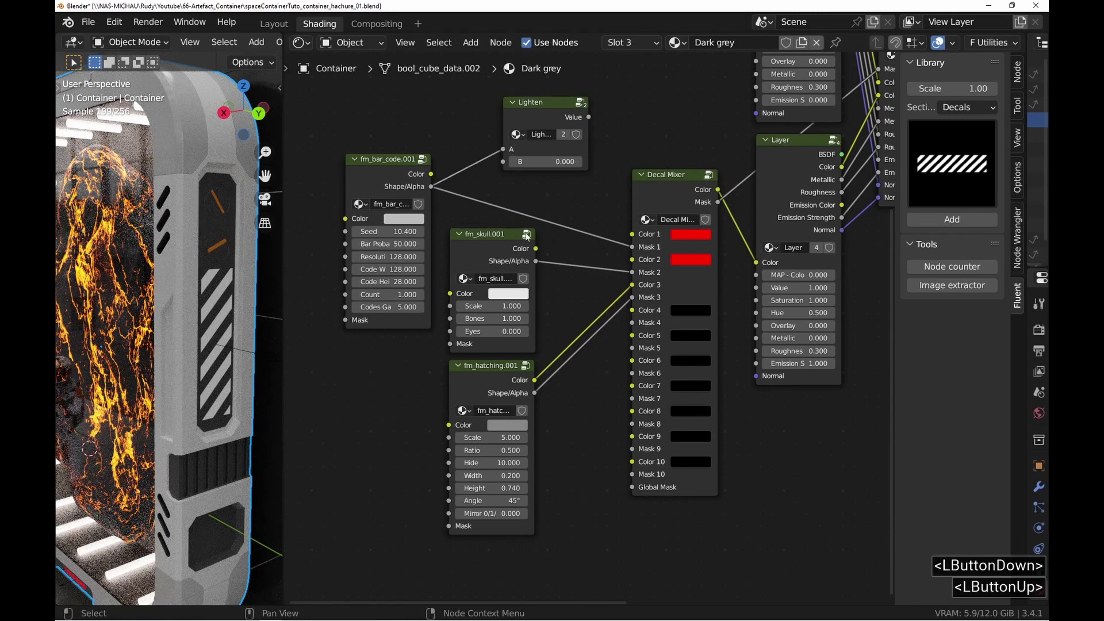
pyautogui.moveTo(535, 249); pyautogui.dragTo(503, 161)
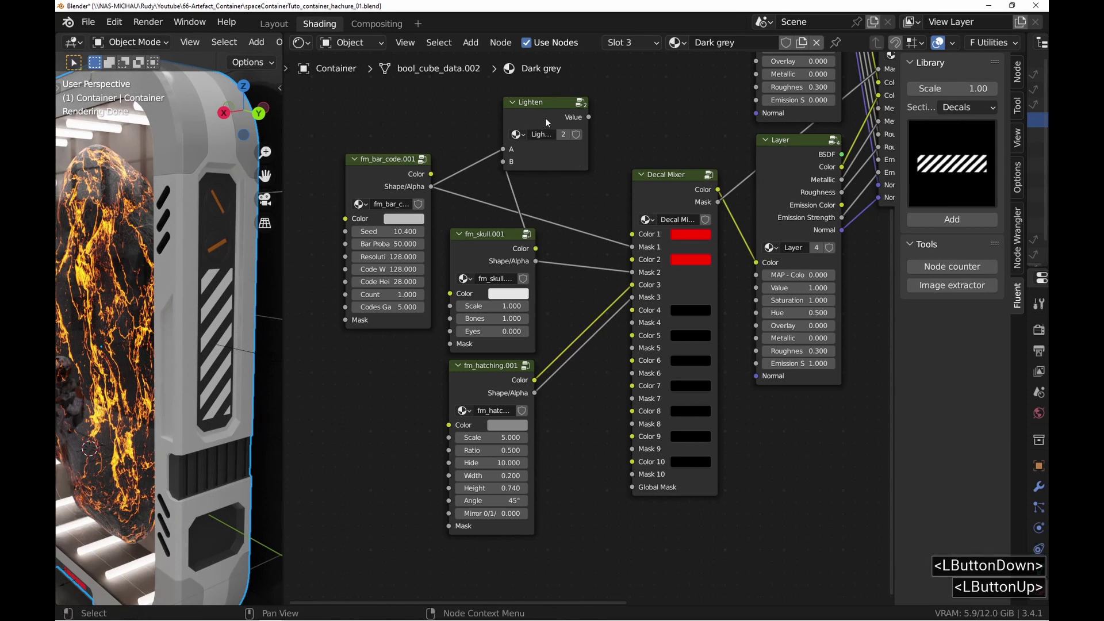
# Move the Lighten node clear of the decal nodes and connect its Value to the decals' Layer Emission Strength input
pyautogui.moveTo(546, 119); pyautogui.dragTo(635, 104)
pyautogui.moveTo(616, 129); pyautogui.dragTo(491, 147, button='middle')
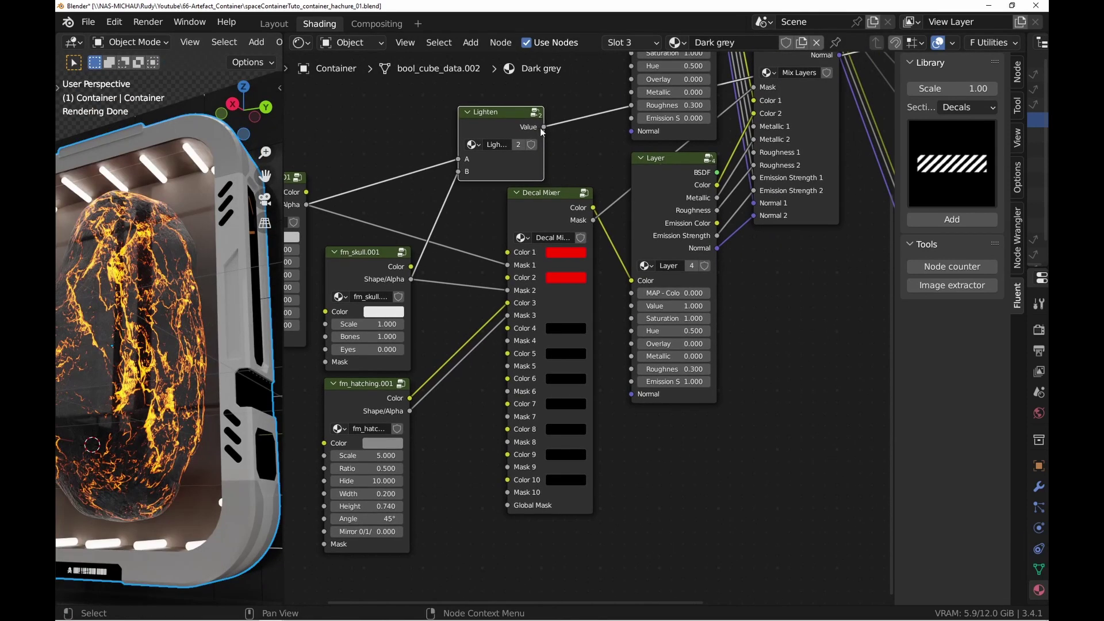
pyautogui.moveTo(543, 127); pyautogui.dragTo(593, 312)
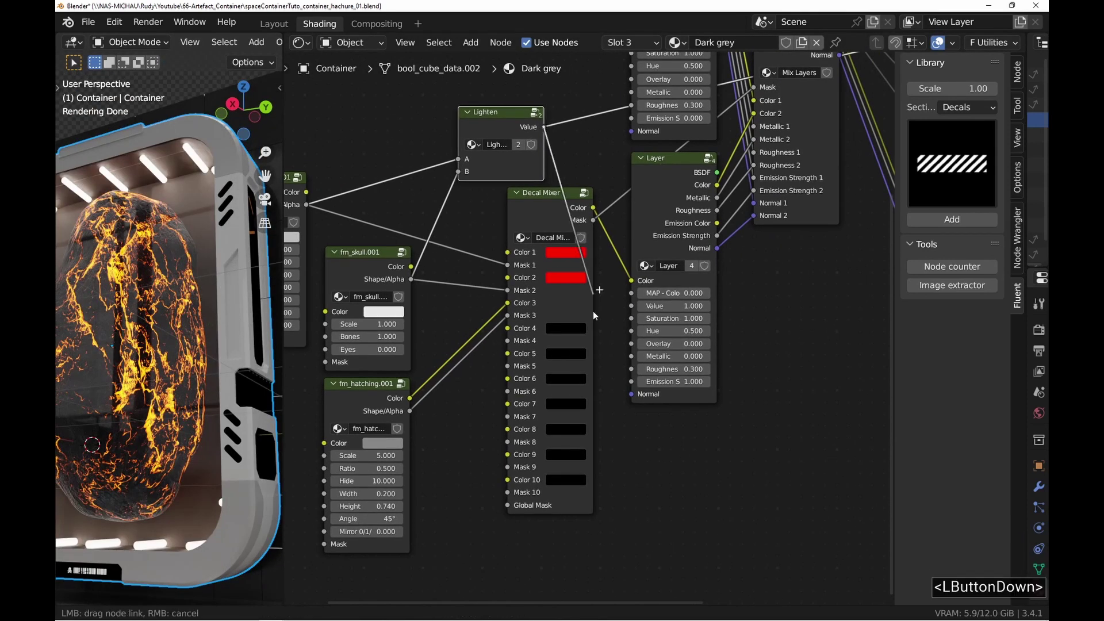
pyautogui.moveTo(619, 380); pyautogui.dragTo(626, 382)
# Route the Principled BSDF back to the Material Output and check the decals' glow on the container
pyautogui.moveTo(643, 202); pyautogui.dragTo(513, 296, button='middle')
pyautogui.scroll(-4, 513, 296)
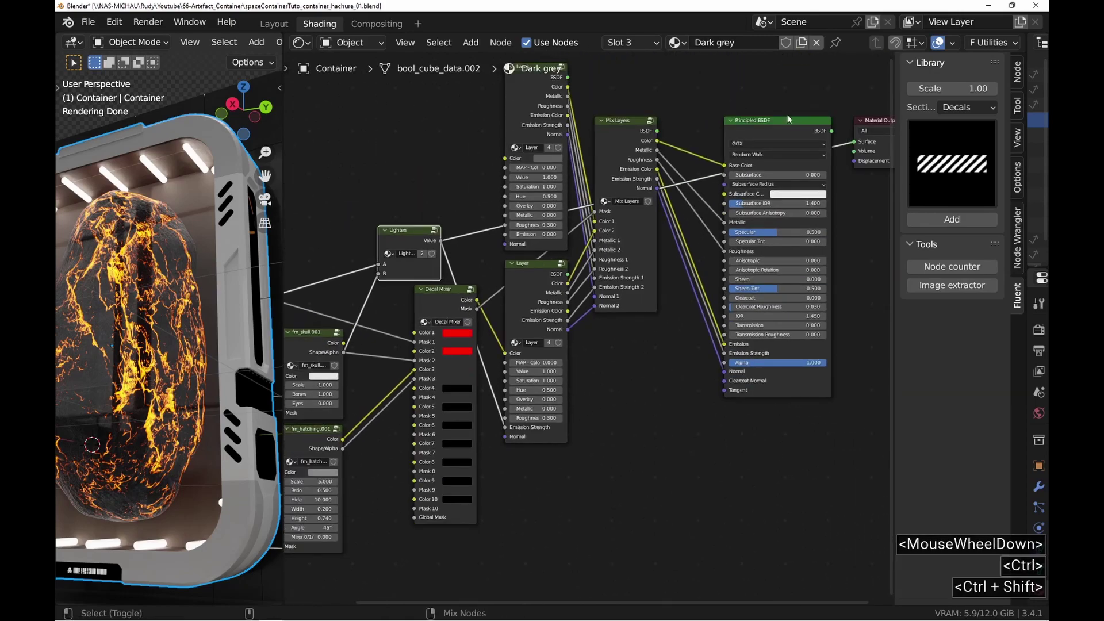
pyautogui.keyDown('ctrl'); pyautogui.keyDown('shift'); pyautogui.click(768, 134); pyautogui.keyUp('shift'); pyautogui.keyUp('ctrl')
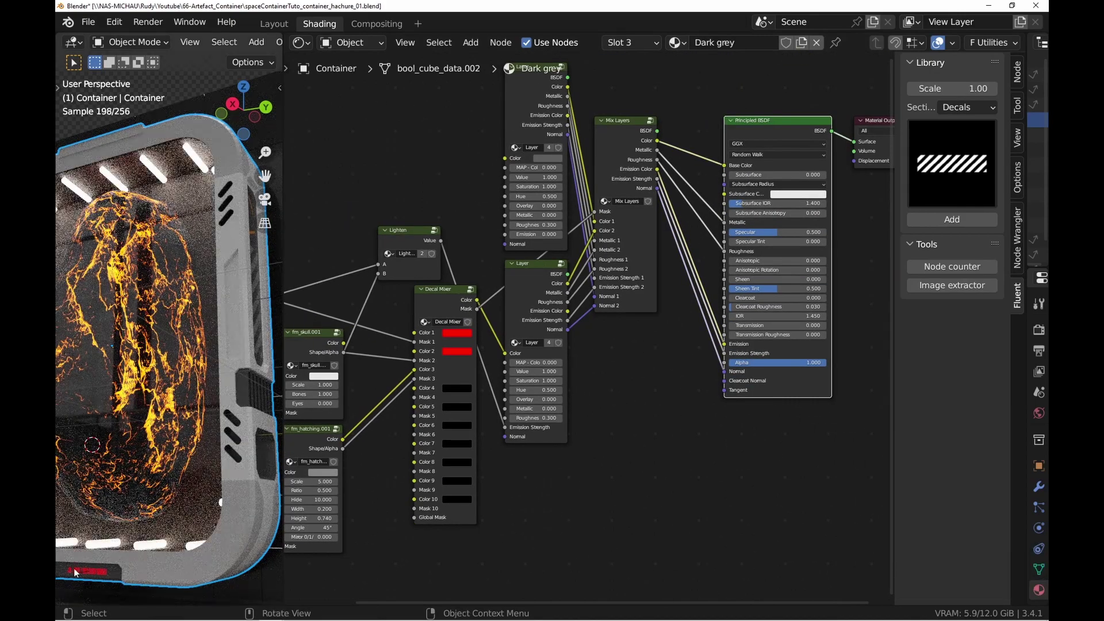
pyautogui.moveTo(187, 410); pyautogui.dragTo(164, 392, button='middle')
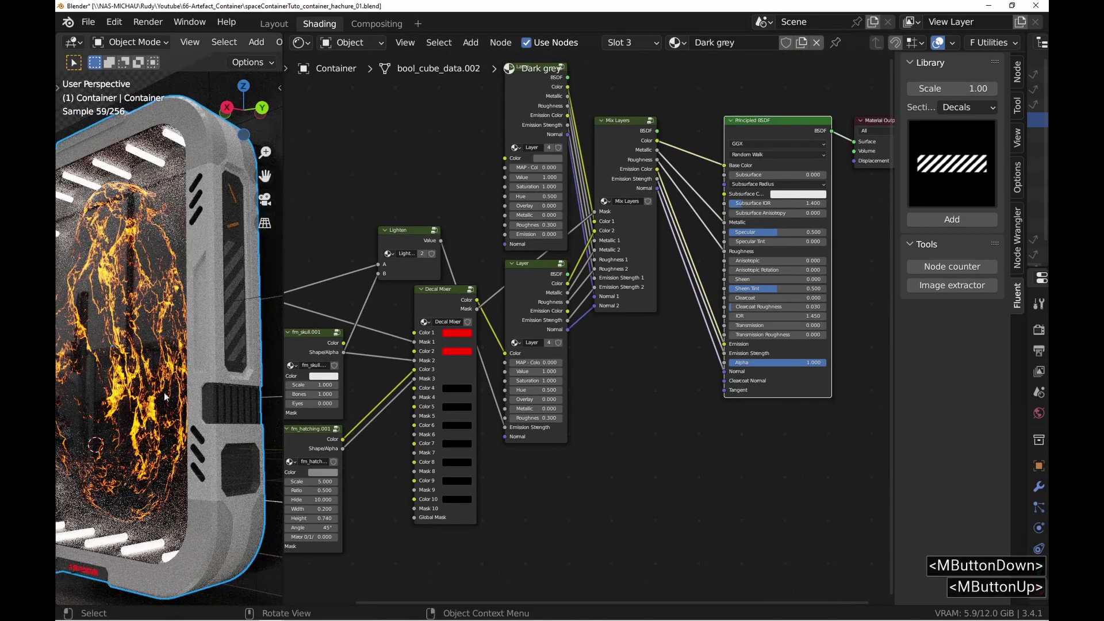
# Set the hatching decal's Scale to 10 and check the stripes from the back view
pyautogui.moveTo(298, 487); pyautogui.dragTo(486, 354, button='middle')
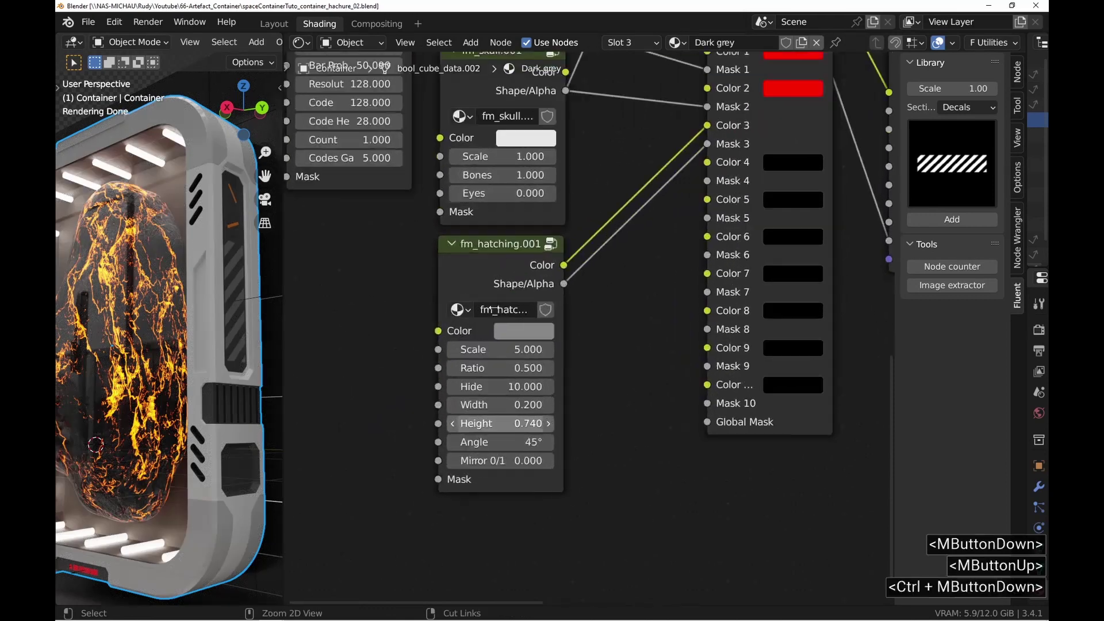
pyautogui.click(495, 347)
pyautogui.write('10')
pyautogui.press('Return')
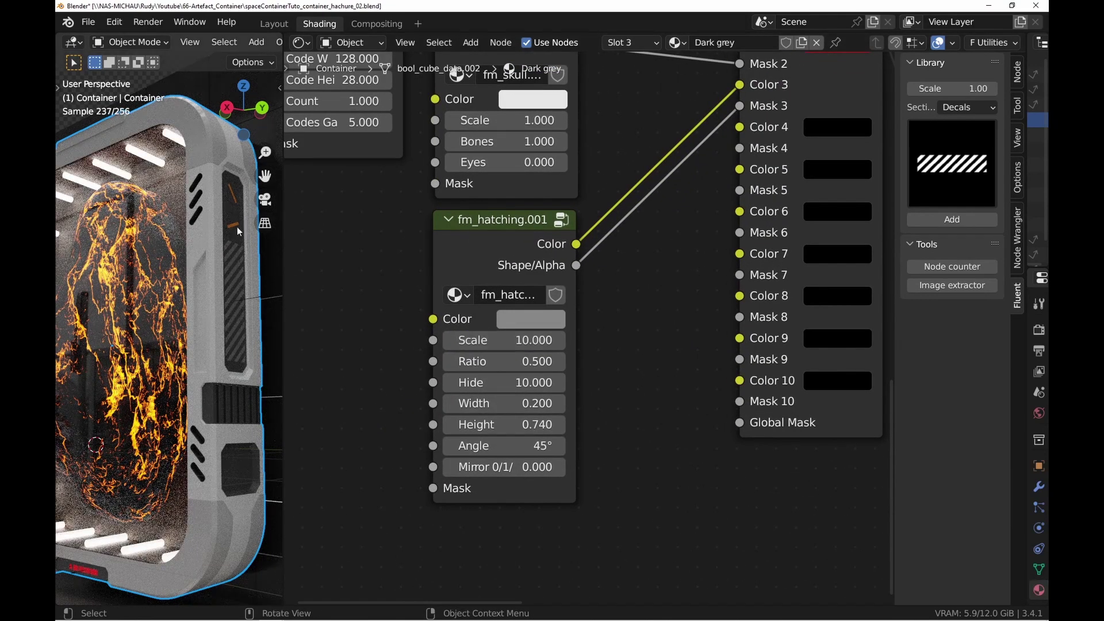
pyautogui.hotkey('ctrl', '1')
pyautogui.keyDown('shift'); pyautogui.moveTo(114, 348); pyautogui.dragTo(196, 316, button='middle'); pyautogui.keyUp('shift')
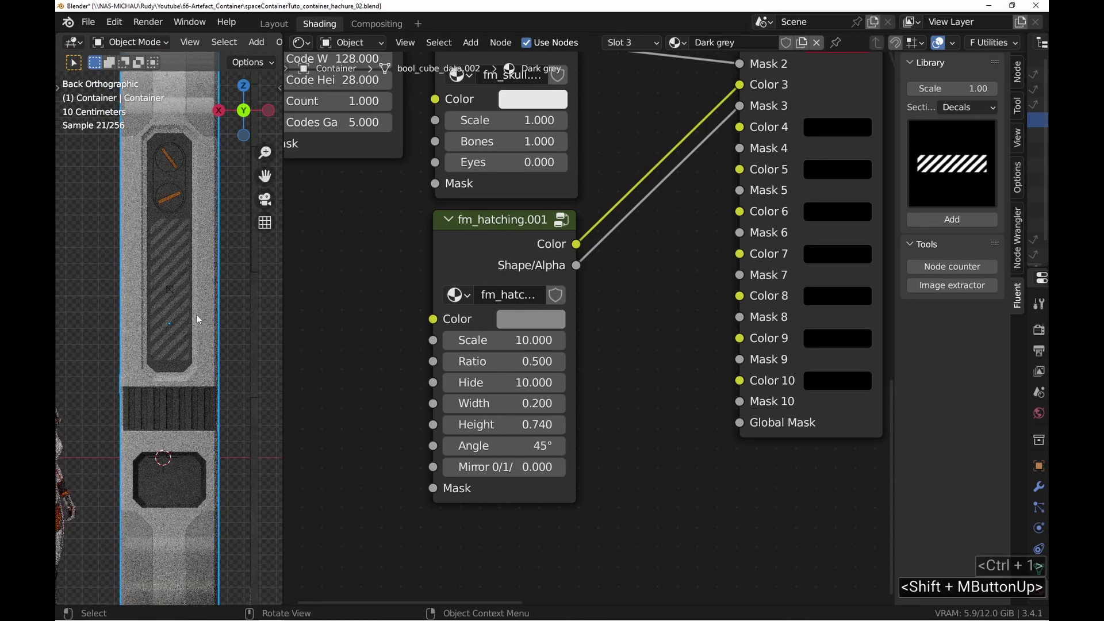
pyautogui.scroll(1, 154, 405)
# Tidy the decal nodes by placing the hatching node between the skull and the Decal Mixer and collapsing it
pyautogui.scroll(-3, 374, 319)
pyautogui.moveTo(452, 273); pyautogui.dragTo(543, 367, button='middle')
pyautogui.moveTo(560, 377); pyautogui.dragTo(651, 284)
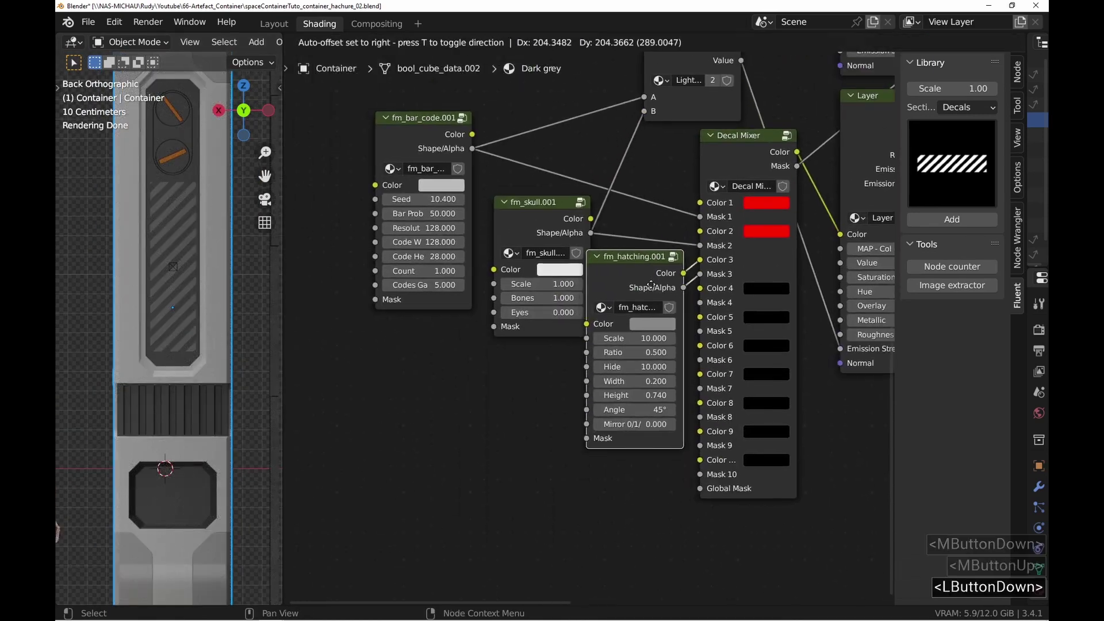
pyautogui.moveTo(552, 221); pyautogui.dragTo(546, 188)
pyautogui.moveTo(638, 279); pyautogui.dragTo(622, 264)
pyautogui.click(597, 244)
pyautogui.scroll(-2, 575, 252)
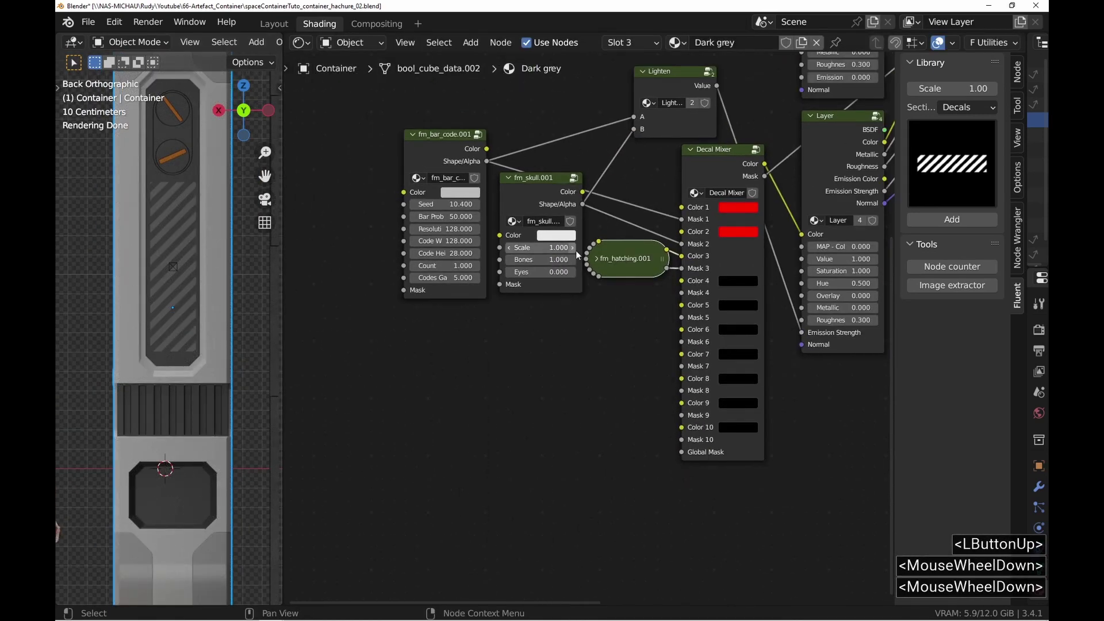
# Add a second hatching decal and snap its Empty into the octagonal recess below the ribbed grille
pyautogui.moveTo(576, 250); pyautogui.dragTo(454, 279, button='middle')
pyautogui.click(591, 193)
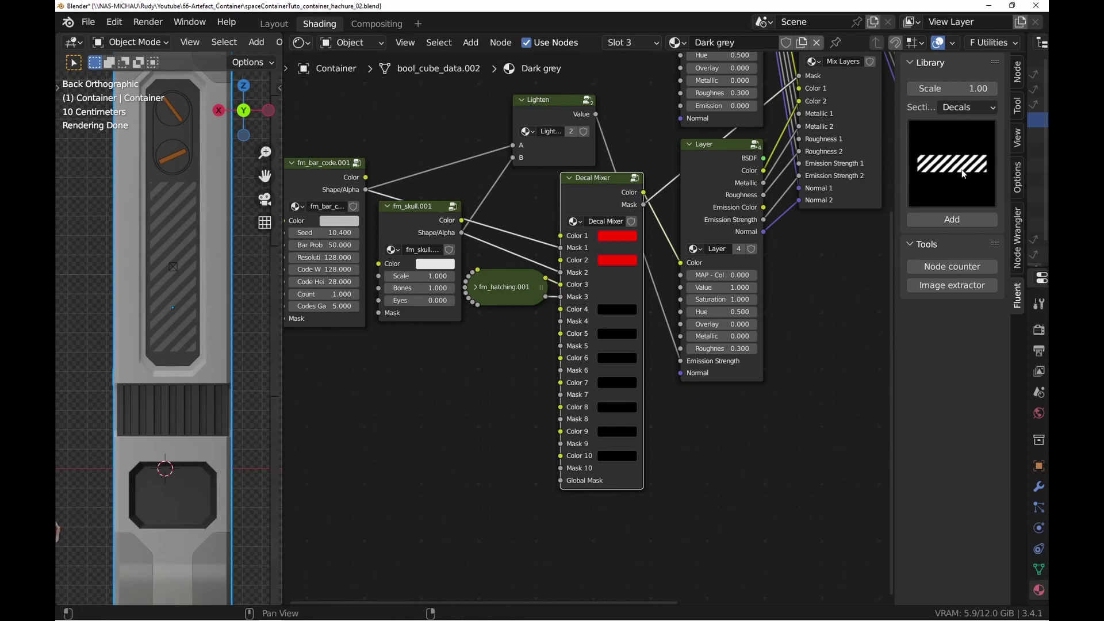
pyautogui.click(966, 195)
pyautogui.click(810, 353)
pyautogui.press('g')
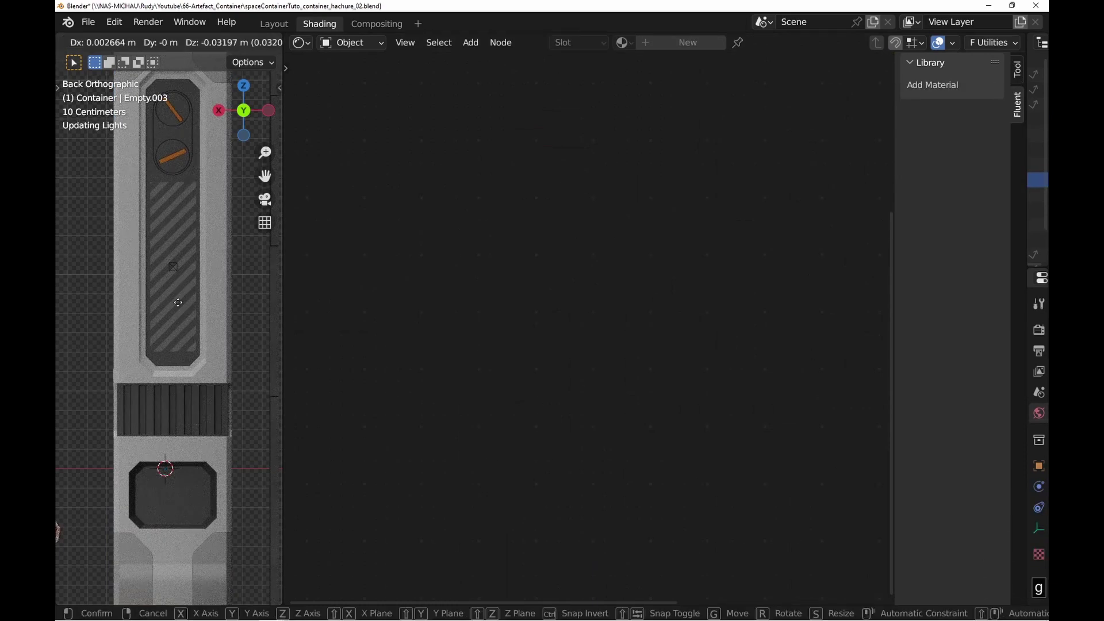
pyautogui.keyDown('ctrl'); pyautogui.click(154, 499); pyautogui.keyUp('ctrl')
pyautogui.keyDown('ctrl'); pyautogui.moveTo(154, 499); pyautogui.dragTo(213, 336, button='middle'); pyautogui.keyUp('ctrl')
pyautogui.click(224, 343)
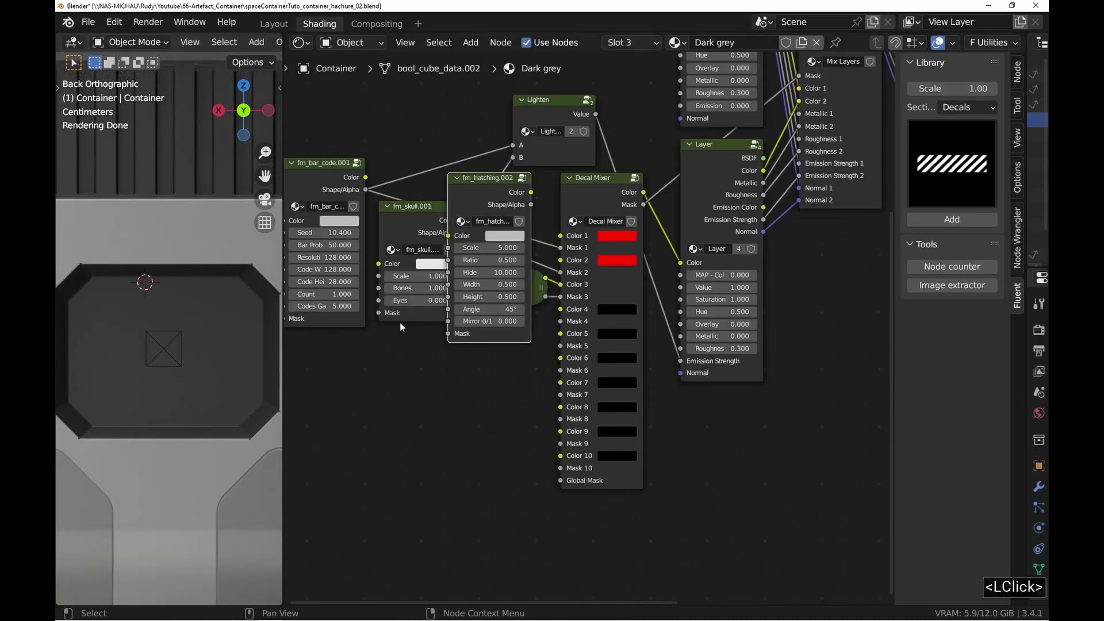
# Connect the second hatching's Color and Shape/Alpha to the Decal Mixer's Color 4 and Mask 4, and copy the first hatching's grey color to it
pyautogui.moveTo(399, 322)
pyautogui.mouseDown()
pyautogui.moveTo(417, 356)
pyautogui.moveTo(560, 322)
pyautogui.mouseUp()
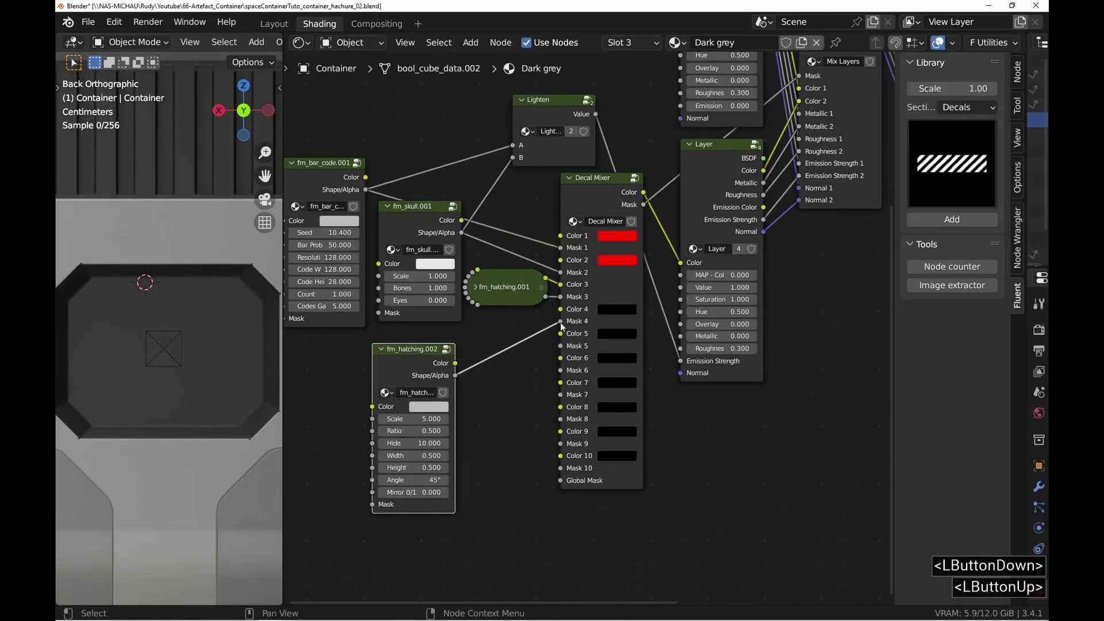
pyautogui.moveTo(455, 363); pyautogui.dragTo(561, 309)
pyautogui.click(476, 287)
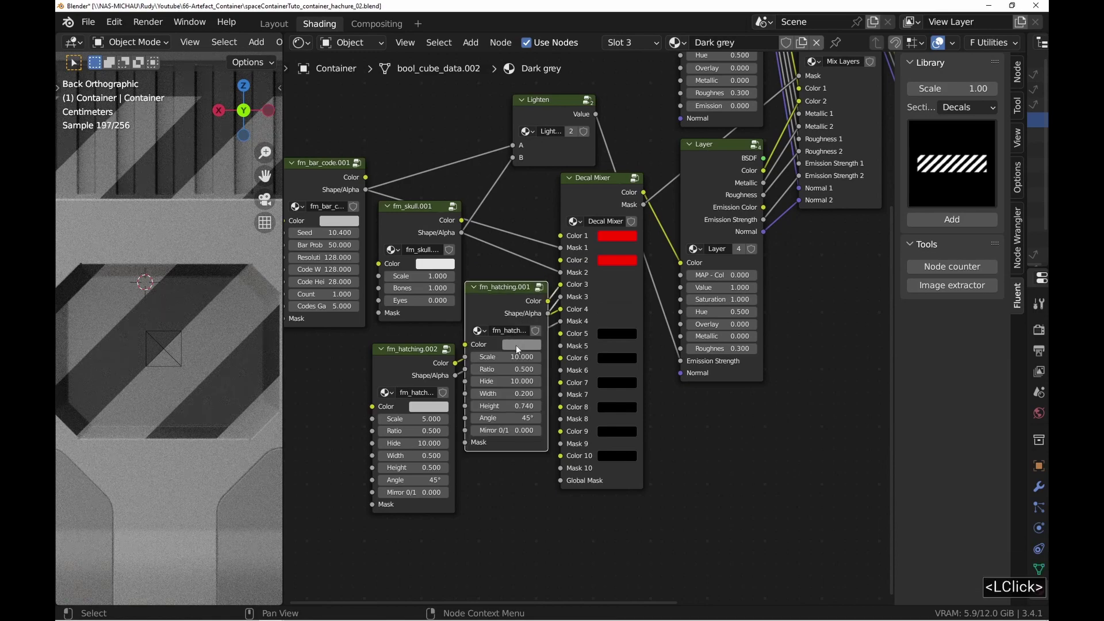
pyautogui.hotkey('ctrl', 'c')
pyautogui.hotkey('ctrl', 'v')
pyautogui.click(476, 287)
pyautogui.moveTo(415, 368); pyautogui.dragTo(574, 317, button='middle')
pyautogui.moveTo(574, 317); pyautogui.dragTo(483, 334)
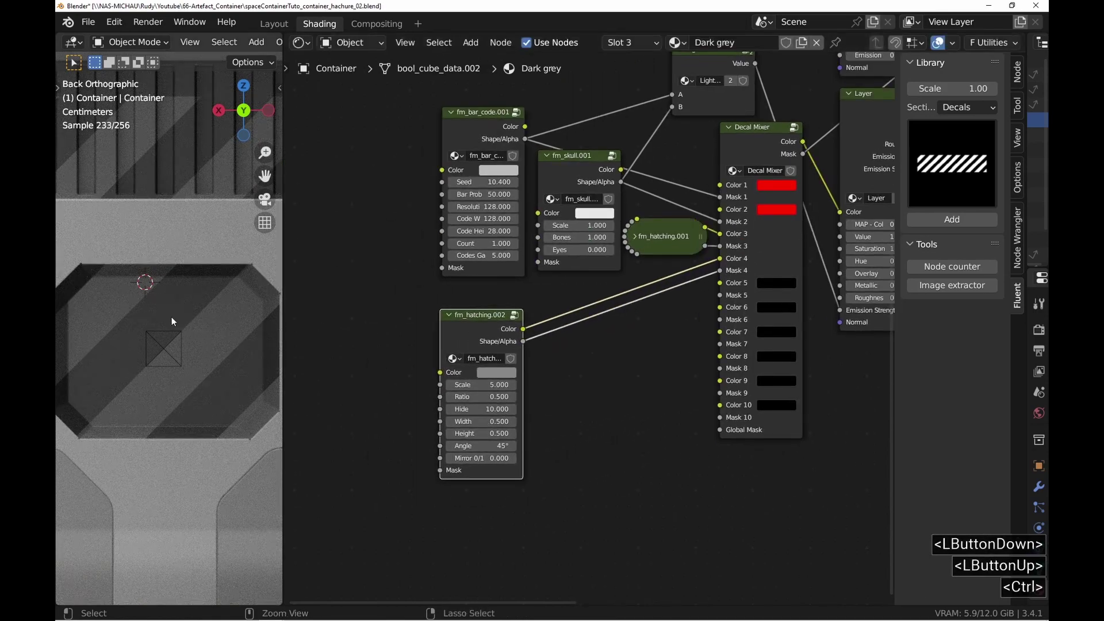
# Scale the second hatching's Empty down to about 0.46 and reselect the container
pyautogui.keyDown('ctrl'); pyautogui.moveTo(194, 345); pyautogui.dragTo(194, 358, button='middle'); pyautogui.keyUp('ctrl')
pyautogui.click(165, 347)
pyautogui.press('s')
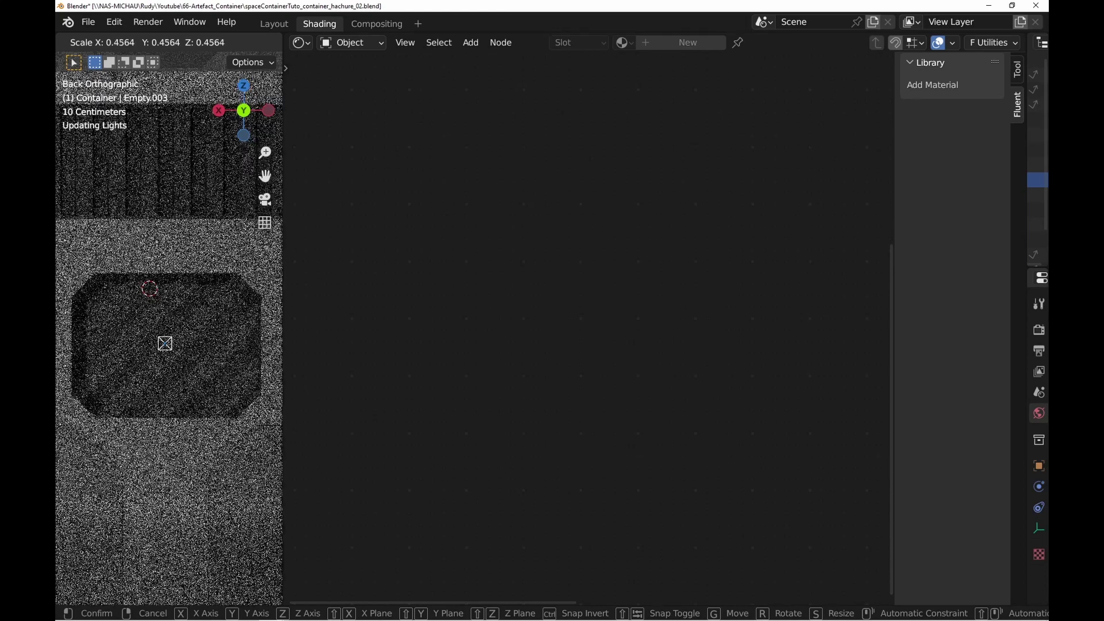
pyautogui.click(145, 346)
pyautogui.click(222, 293)
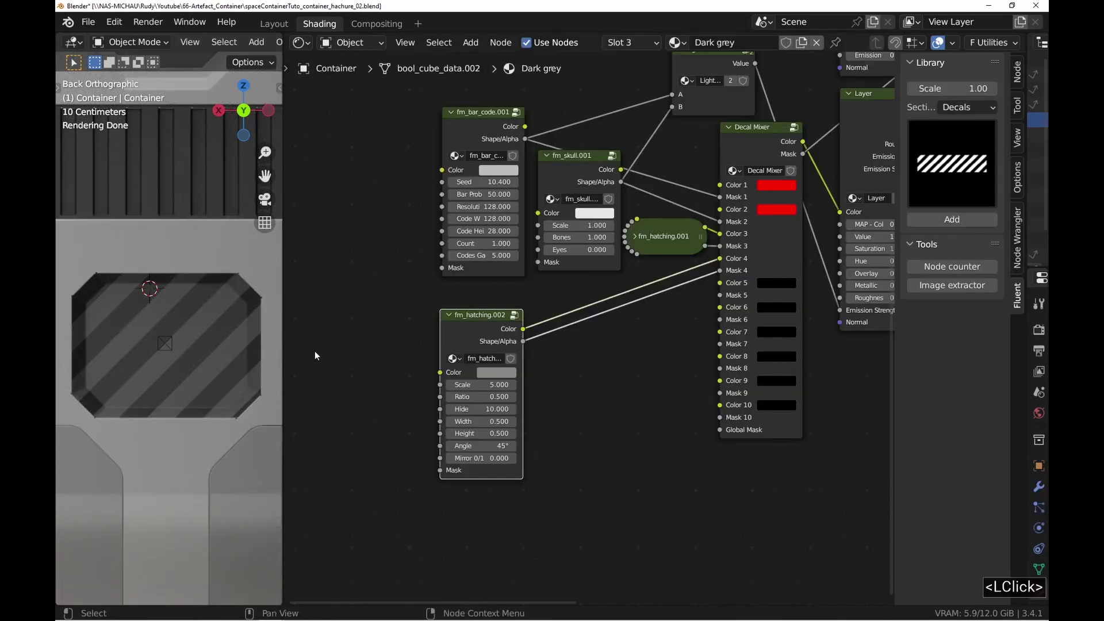
# Add a rectangle chamfer decal beside the second hatching node and snap its Empty onto the octagonal recess
pyautogui.moveTo(464, 326); pyautogui.dragTo(539, 306)
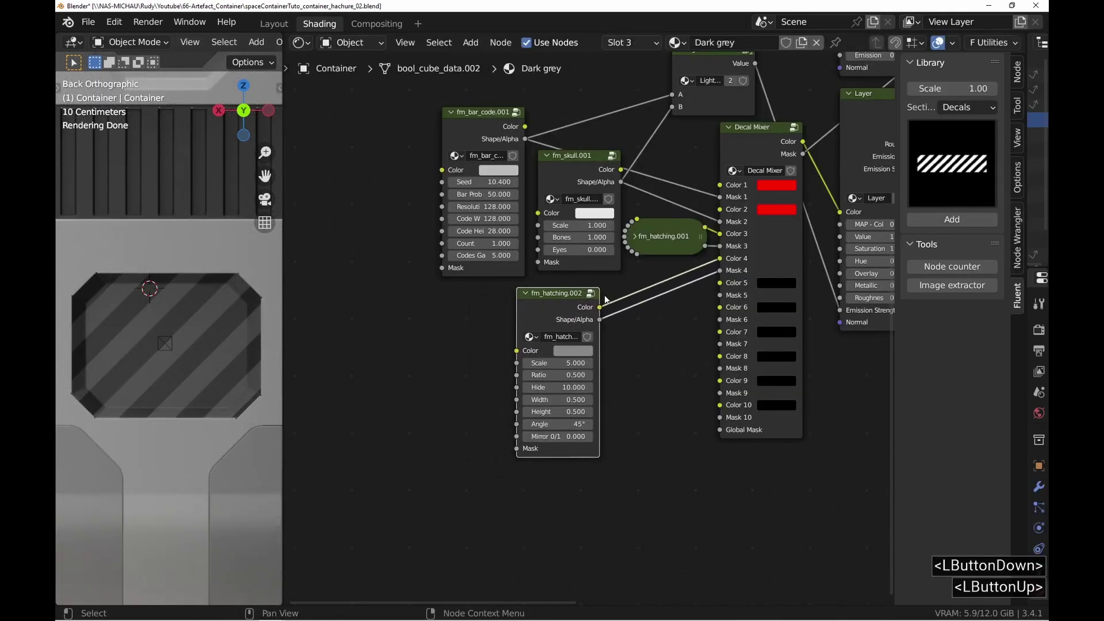
pyautogui.click(952, 163)
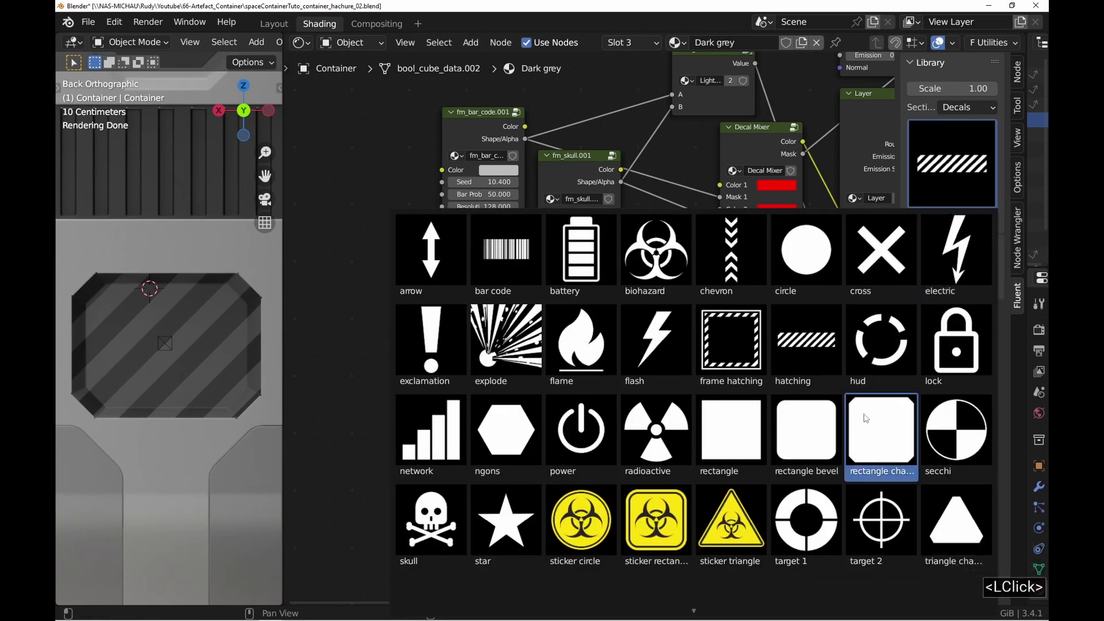
pyautogui.click(888, 432)
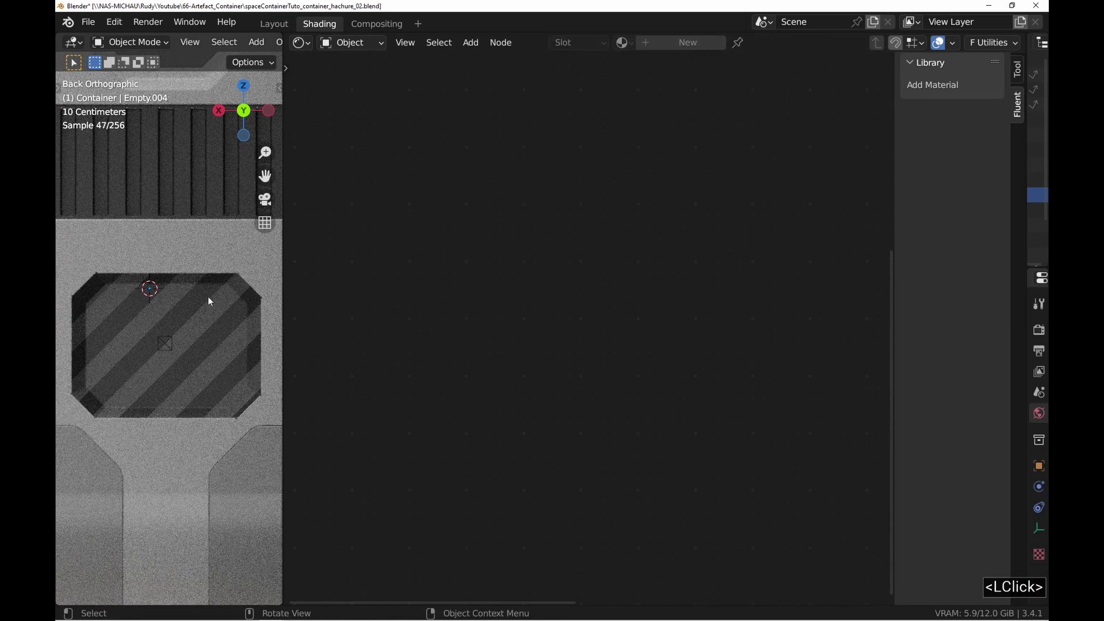
pyautogui.press('g')
pyautogui.press('ctrl')
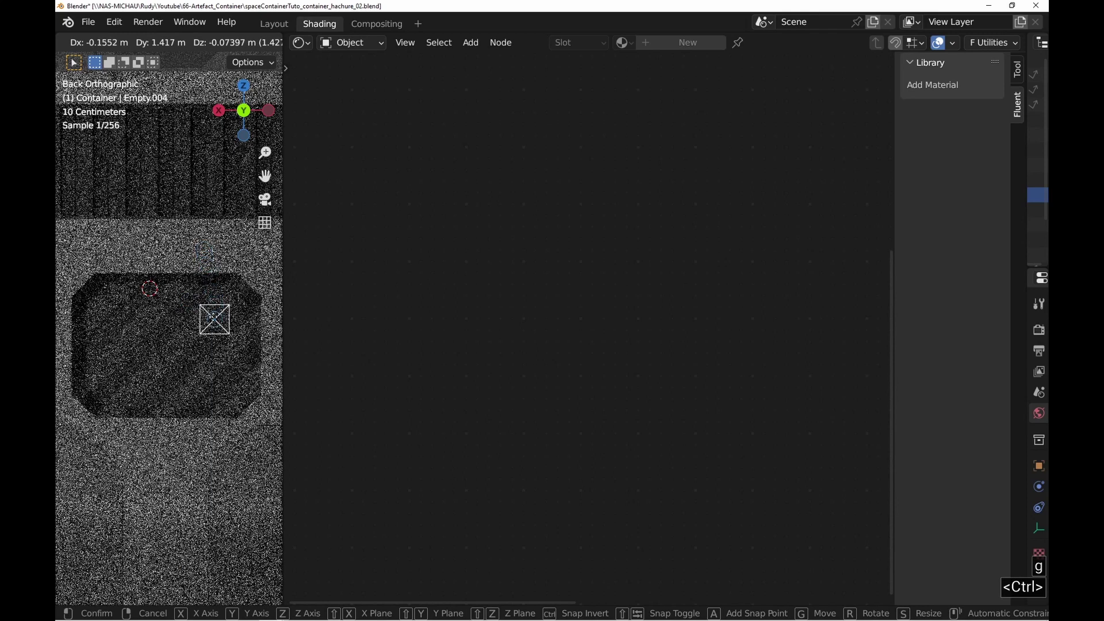
pyautogui.keyDown('ctrl'); pyautogui.click(215, 329); pyautogui.keyUp('ctrl')
pyautogui.click(168, 315)
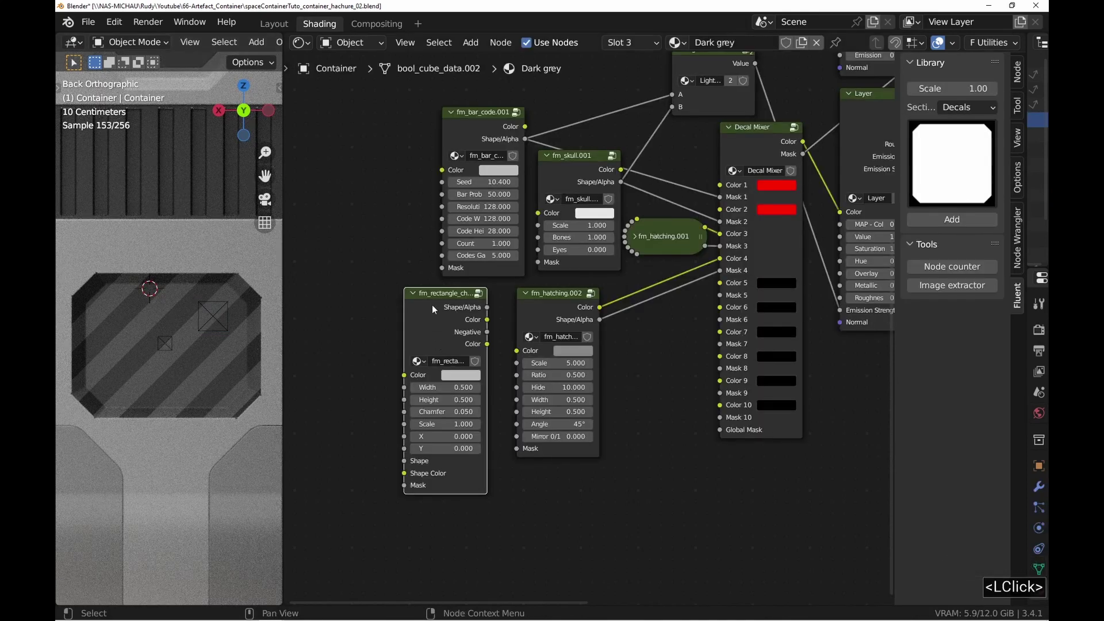
# Sync the rectangle chamfer decal with the second hatching decal so both share one Empty
pyautogui.keyDown('shift'); pyautogui.click(561, 310); pyautogui.keyUp('shift')
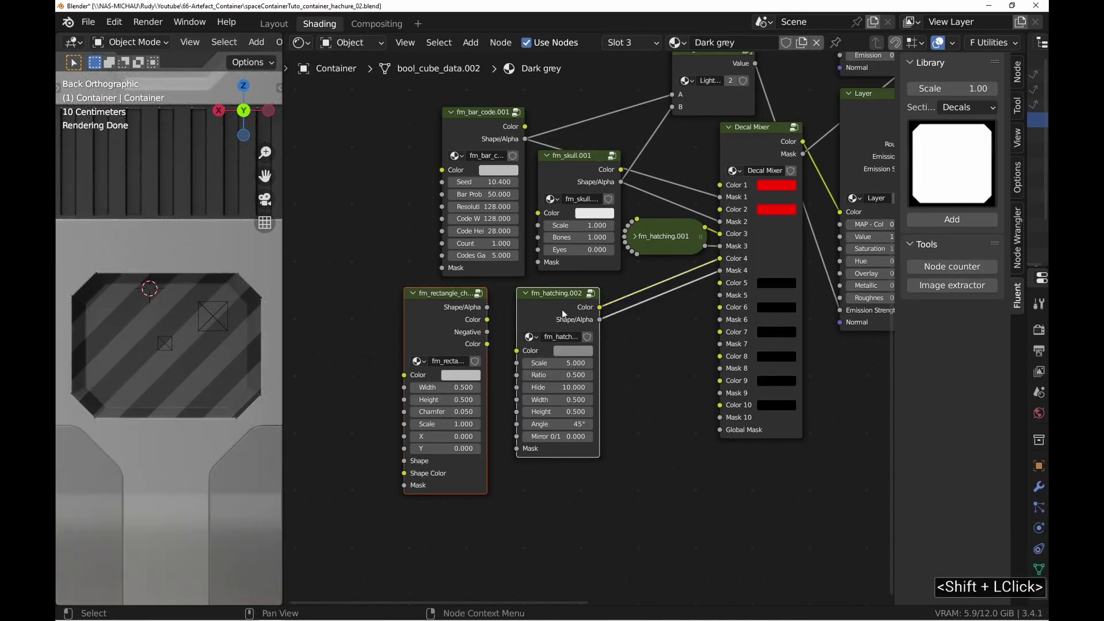
pyautogui.press('f')
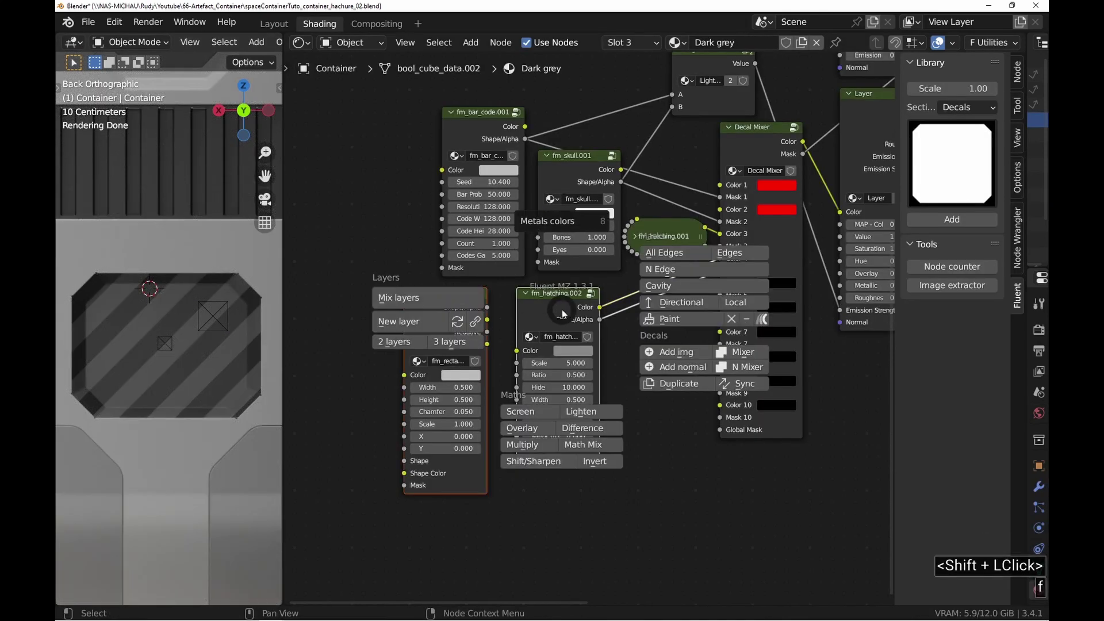
pyautogui.click(740, 385)
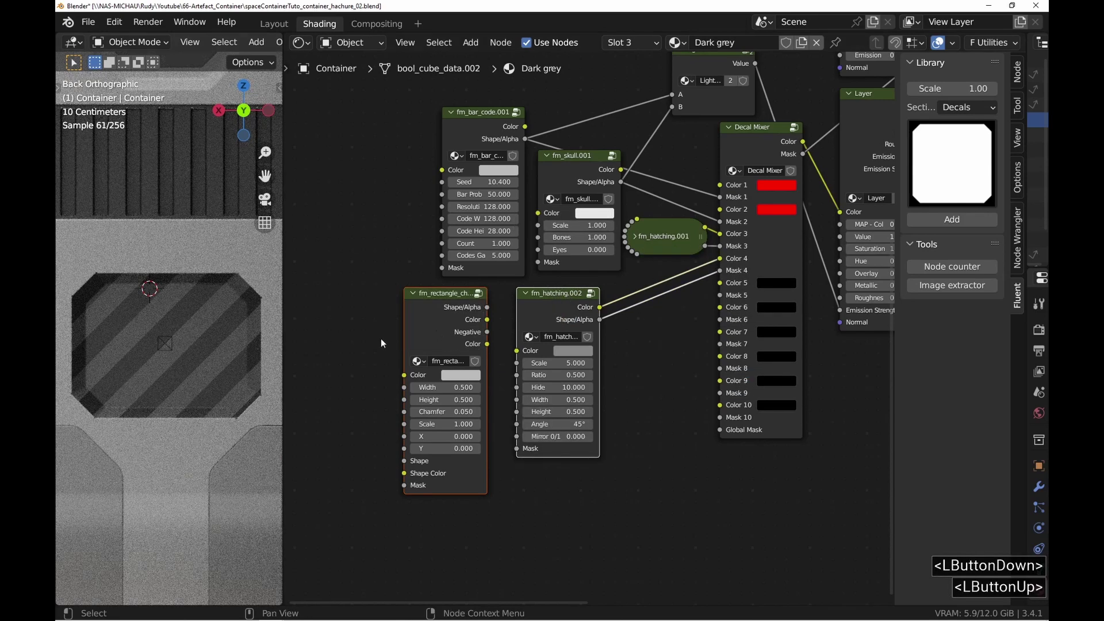
# Preview the rectangle chamfer, set its Width to 0.39 and Height to 0.27, and restore the Principled BSDF output
pyautogui.keyDown('ctrl'); pyautogui.keyDown('shift'); pyautogui.click(453, 321); pyautogui.keyUp('shift'); pyautogui.keyUp('ctrl')
pyautogui.keyDown('shift'); pyautogui.moveTo(448, 388); pyautogui.dragTo(431, 400); pyautogui.keyUp('shift')
pyautogui.keyDown('ctrl'); pyautogui.keyDown('shift'); pyautogui.click(551, 309); pyautogui.keyUp('shift'); pyautogui.keyUp('ctrl')
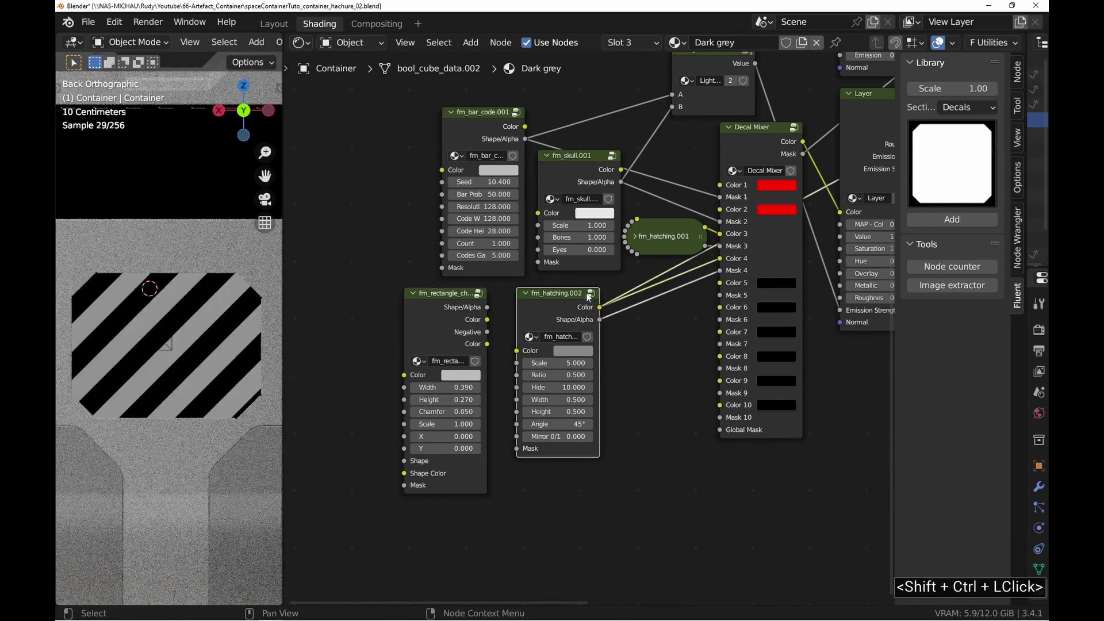
pyautogui.scroll(-3, 575, 242)
pyautogui.keyDown('ctrl'); pyautogui.keyDown('shift'); pyautogui.click(723, 164); pyautogui.keyUp('shift'); pyautogui.keyUp('ctrl')
pyautogui.scroll(3, 511, 327)
pyautogui.scroll(2, 511, 327)
pyautogui.scroll(-4, 471, 288)
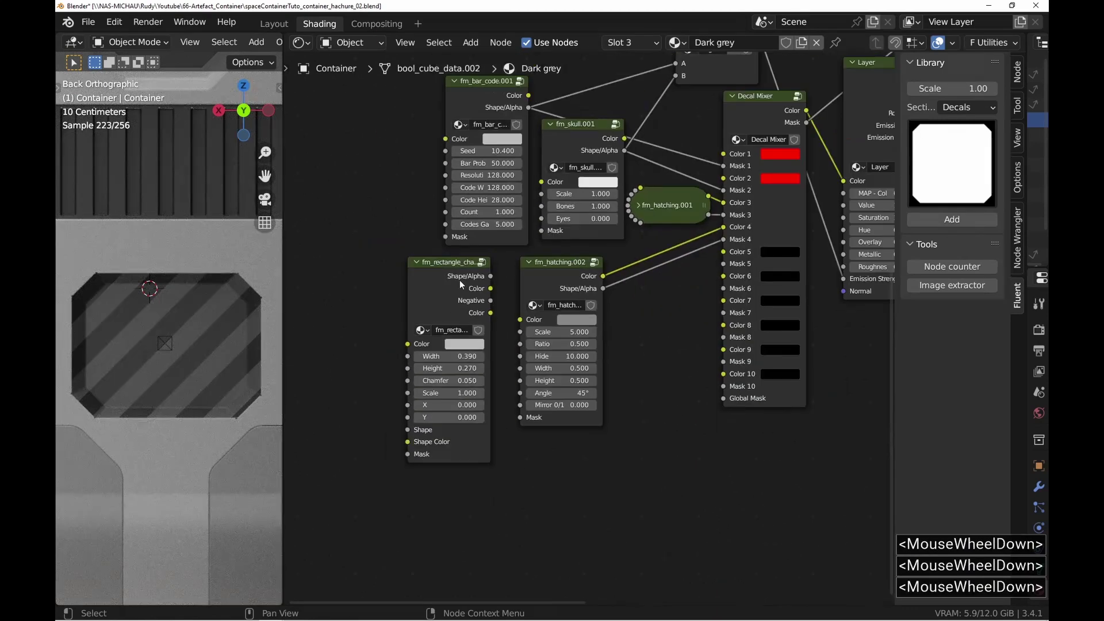
# Swap the rectangle chamfer and second hatching nodes so the hatching comes first, and preview the hatching's Shape/Alpha
pyautogui.moveTo(460, 280); pyautogui.dragTo(677, 324)
pyautogui.moveTo(561, 289); pyautogui.dragTo(438, 285)
pyautogui.moveTo(659, 322); pyautogui.dragTo(525, 322)
pyautogui.scroll(3, 525, 322)
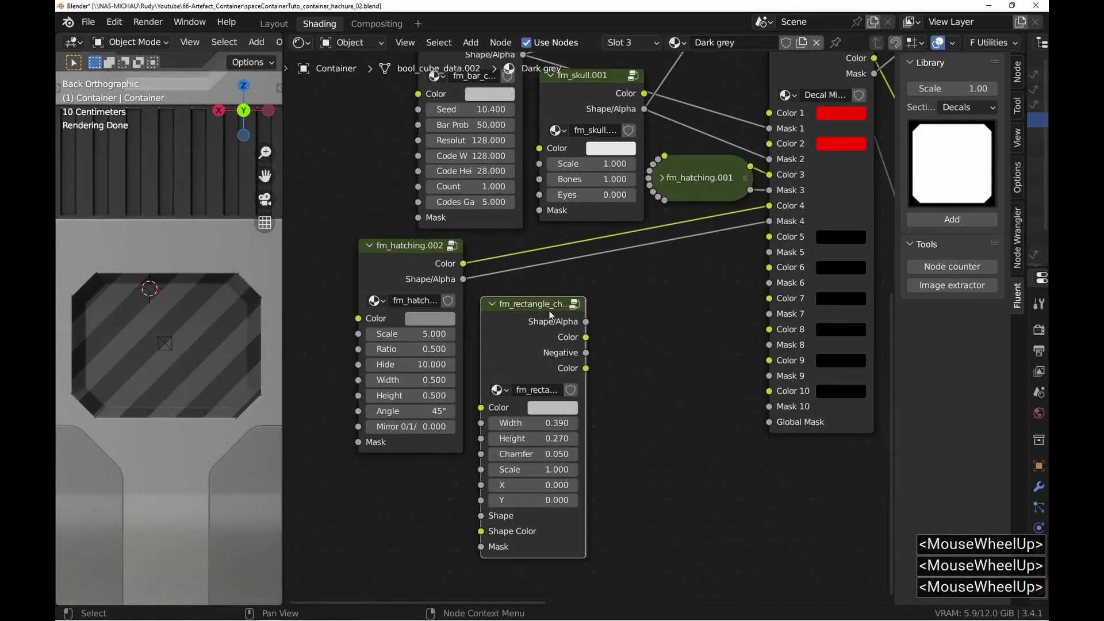
pyautogui.keyDown('ctrl'); pyautogui.keyDown('shift'); pyautogui.click(551, 325); pyautogui.keyUp('shift'); pyautogui.keyUp('ctrl')
pyautogui.keyDown('ctrl'); pyautogui.keyDown('shift'); pyautogui.click(463, 280); pyautogui.keyUp('shift'); pyautogui.keyUp('ctrl')
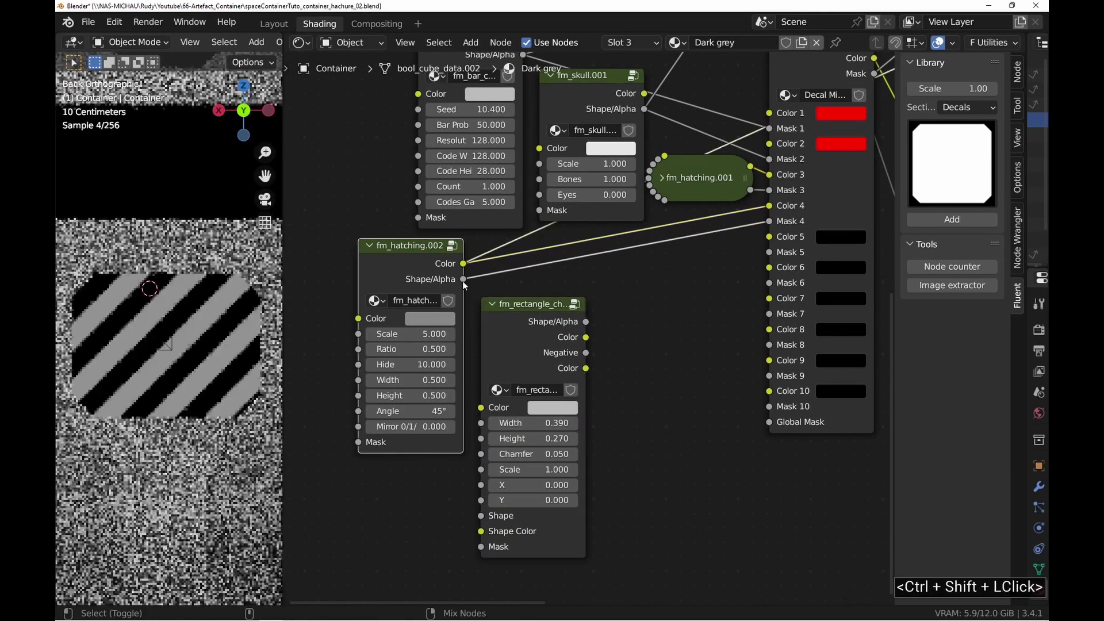
# Insert a Math node set to Multiply between the second hatching's Shape/Alpha and the Decal Mixer's Mask 4
pyautogui.hotkey('shift', 'a')
pyautogui.click(602, 297)
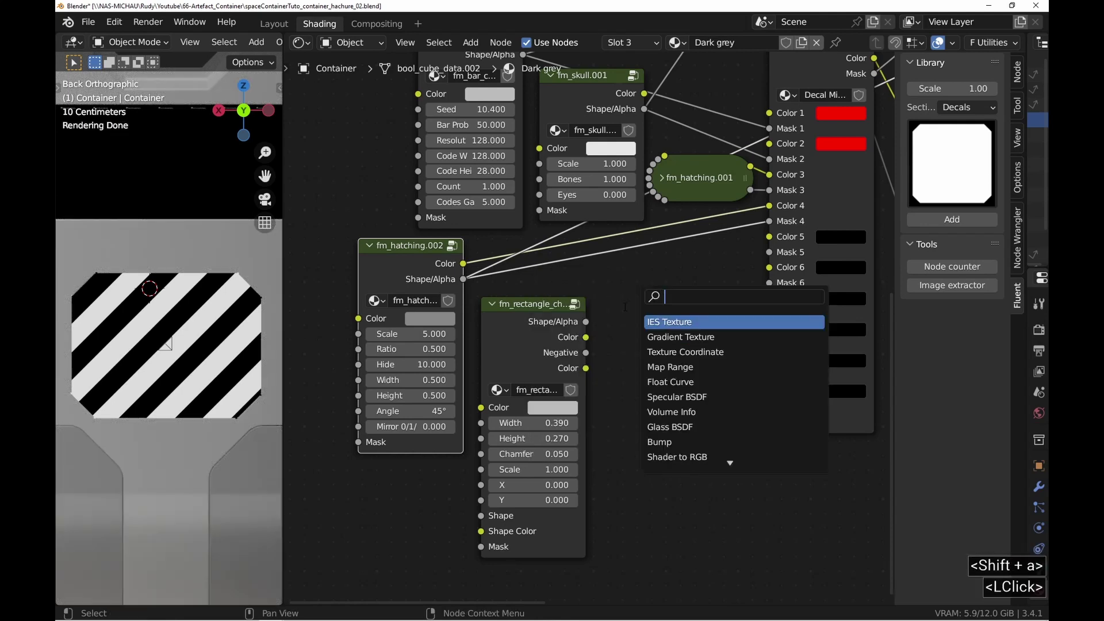
pyautogui.write('math')
pyautogui.press('Return')
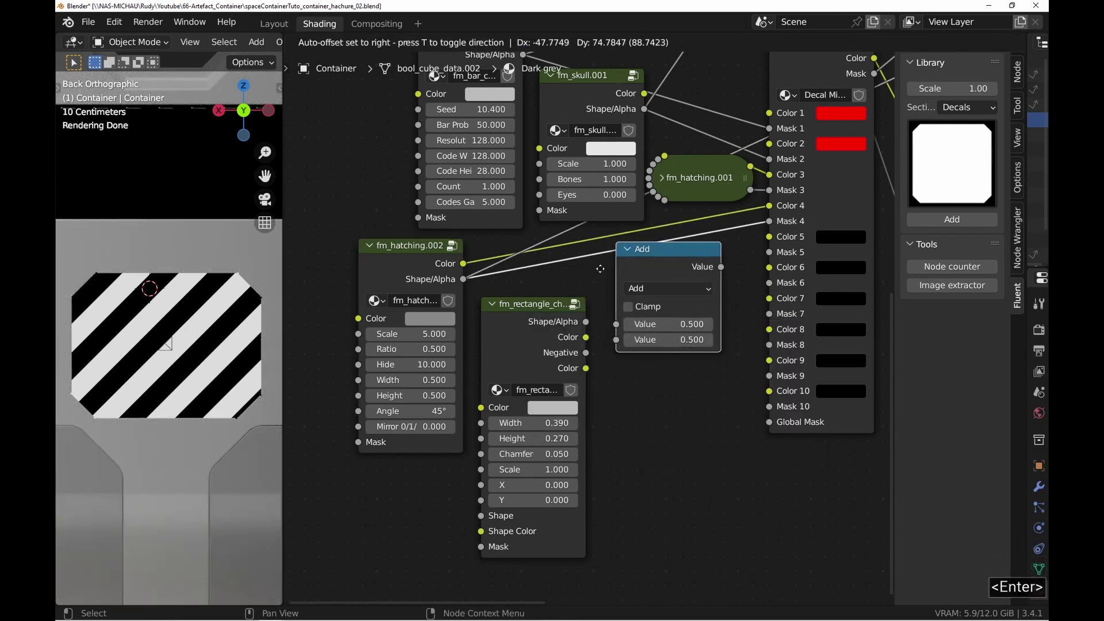
pyautogui.click(601, 270)
pyautogui.click(667, 287)
pyautogui.click(234, 362)
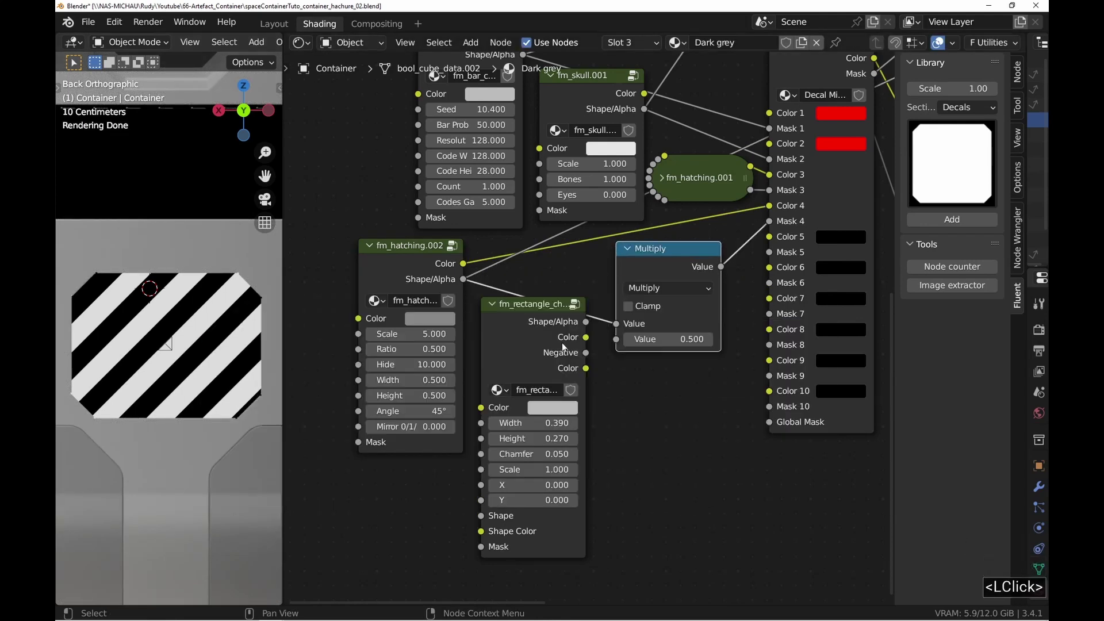
# Connect the rectangle chamfer's Shape/Alpha to the Multiply node's second Value and preview the multiplied mask
pyautogui.moveTo(585, 322); pyautogui.dragTo(618, 339)
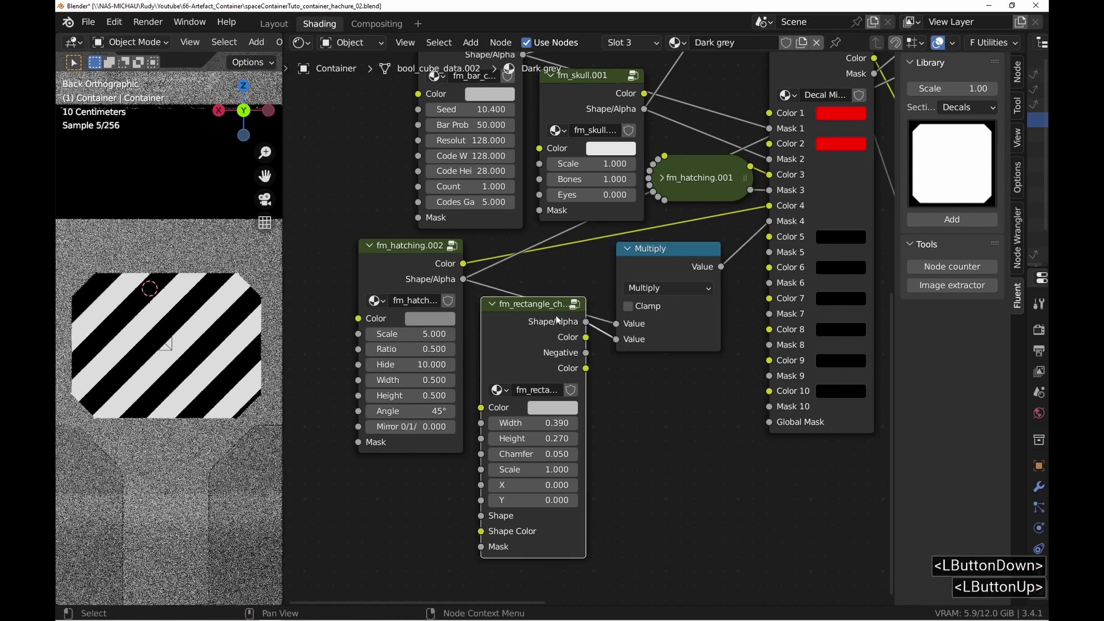
pyautogui.moveTo(555, 307); pyautogui.dragTo(556, 336)
pyautogui.keyDown('ctrl'); pyautogui.keyDown('shift'); pyautogui.click(681, 253); pyautogui.keyUp('shift'); pyautogui.keyUp('ctrl')
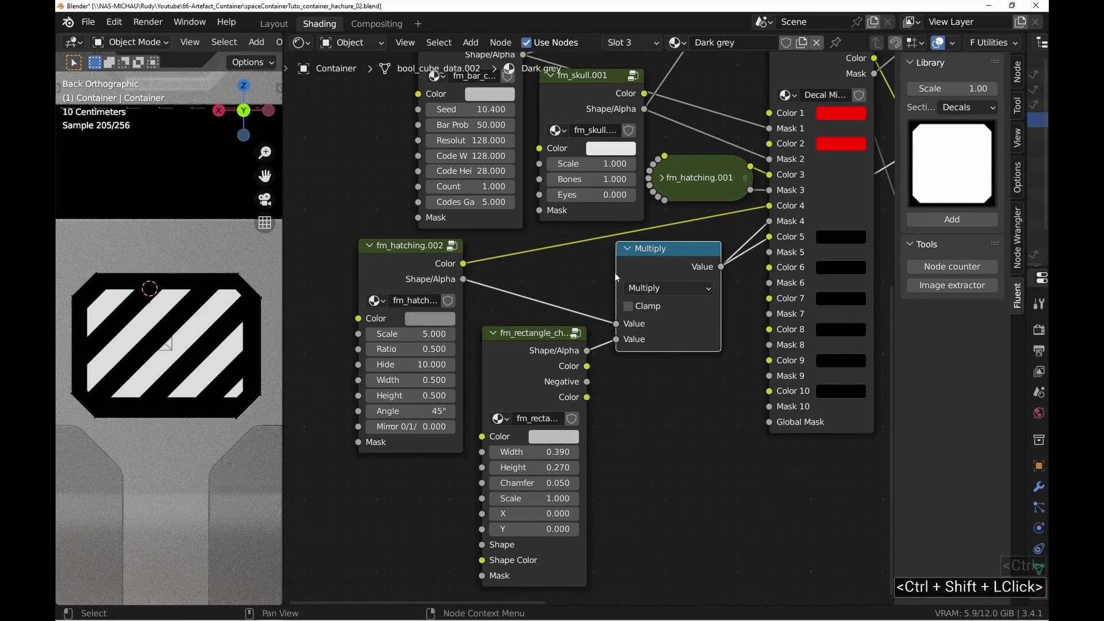
# Preview the second hatching, the rectangle chamfer and the multiplied mask in turn, and restore the Principled BSDF output
pyautogui.scroll(-2, 615, 272)
pyautogui.moveTo(550, 312); pyautogui.dragTo(442, 394, button='middle')
pyautogui.keyDown('ctrl'); pyautogui.keyDown('shift'); pyautogui.click(437, 397); pyautogui.keyUp('shift'); pyautogui.keyUp('ctrl')
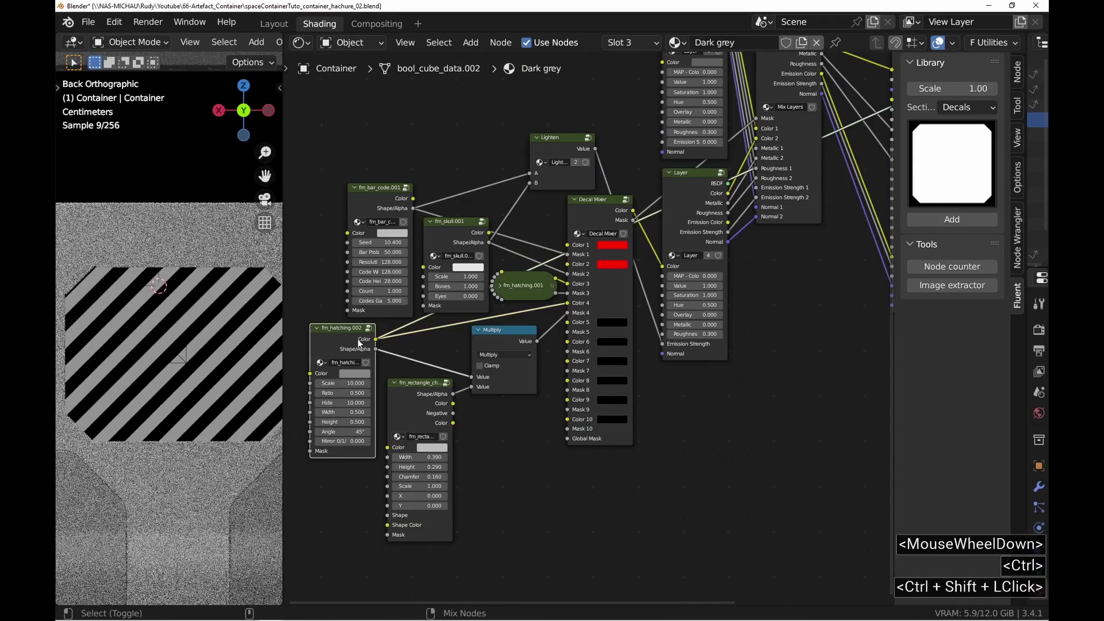
pyautogui.keyDown('ctrl'); pyautogui.keyDown('shift'); pyautogui.click(423, 398); pyautogui.keyUp('shift'); pyautogui.keyUp('ctrl')
pyautogui.keyDown('ctrl'); pyautogui.keyDown('shift'); pyautogui.click(499, 342); pyautogui.keyUp('shift'); pyautogui.keyUp('ctrl')
pyautogui.scroll(-2, 597, 309)
pyautogui.keyDown('ctrl'); pyautogui.keyDown('shift'); pyautogui.click(456, 374); pyautogui.keyUp('shift'); pyautogui.keyUp('ctrl')
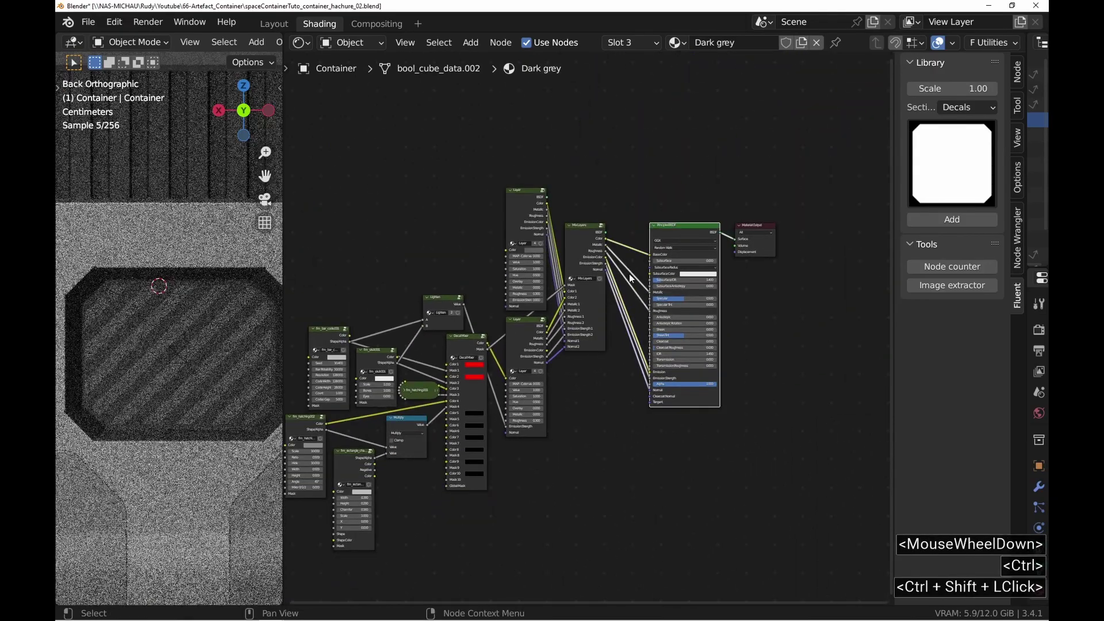
pyautogui.moveTo(456, 374); pyautogui.dragTo(603, 306, button='middle')
pyautogui.moveTo(181, 390); pyautogui.dragTo(195, 304, button='middle')
pyautogui.scroll(-2, 193, 322)
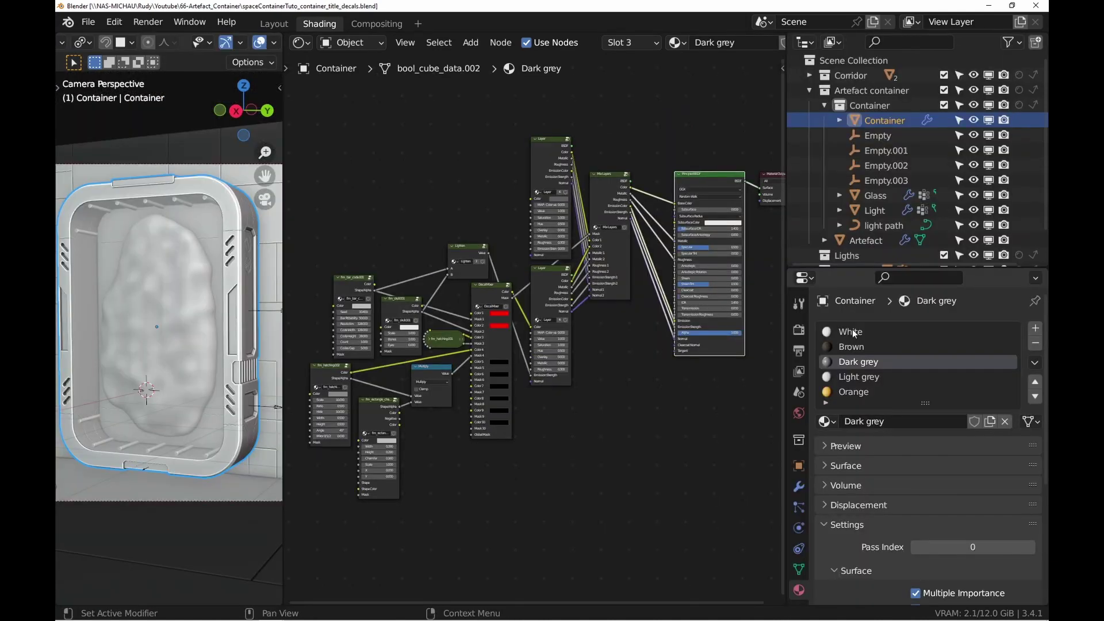
# Add an image decal to the container's Light grey material using causa_mali.png
pyautogui.click(851, 332)
pyautogui.click(858, 377)
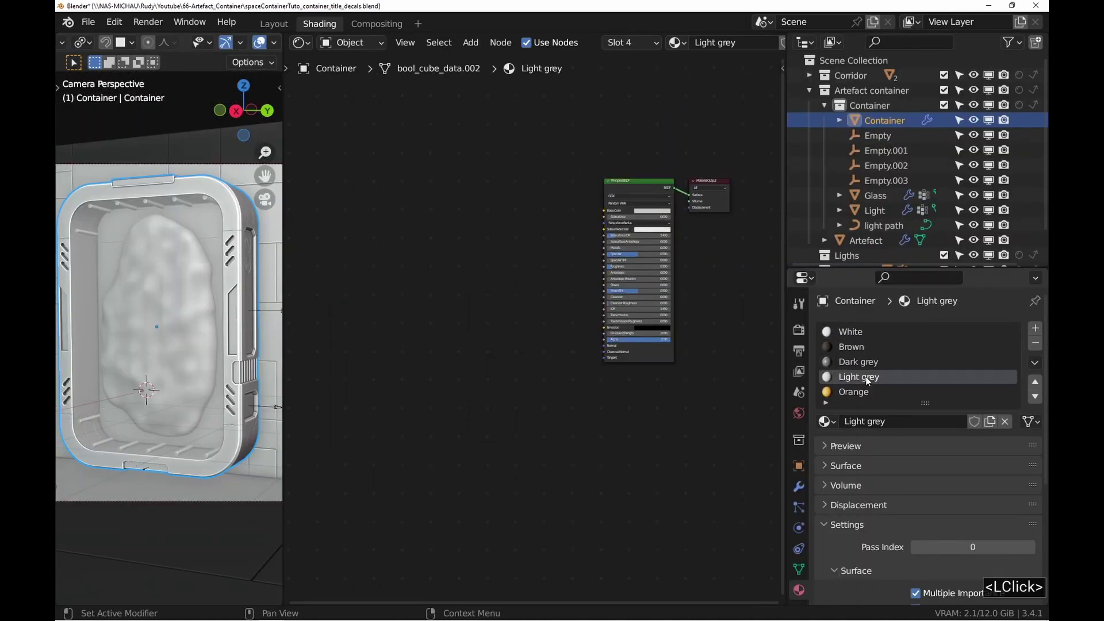
pyautogui.scroll(4, 630, 184)
pyautogui.moveTo(598, 190); pyautogui.dragTo(558, 195, button='middle')
pyautogui.press('f')
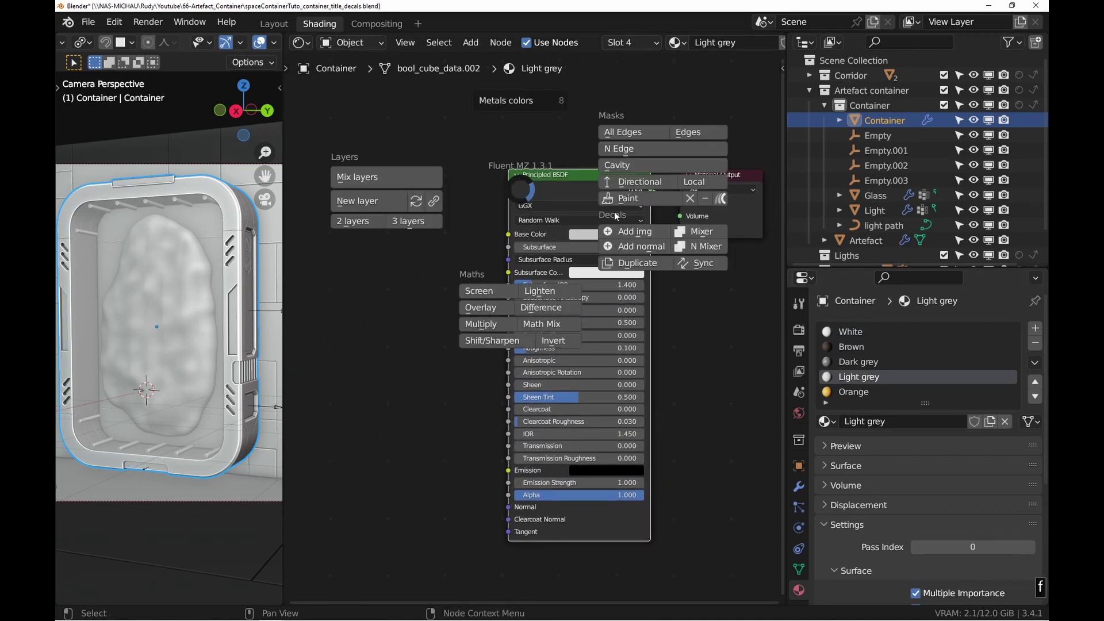
pyautogui.click(640, 230)
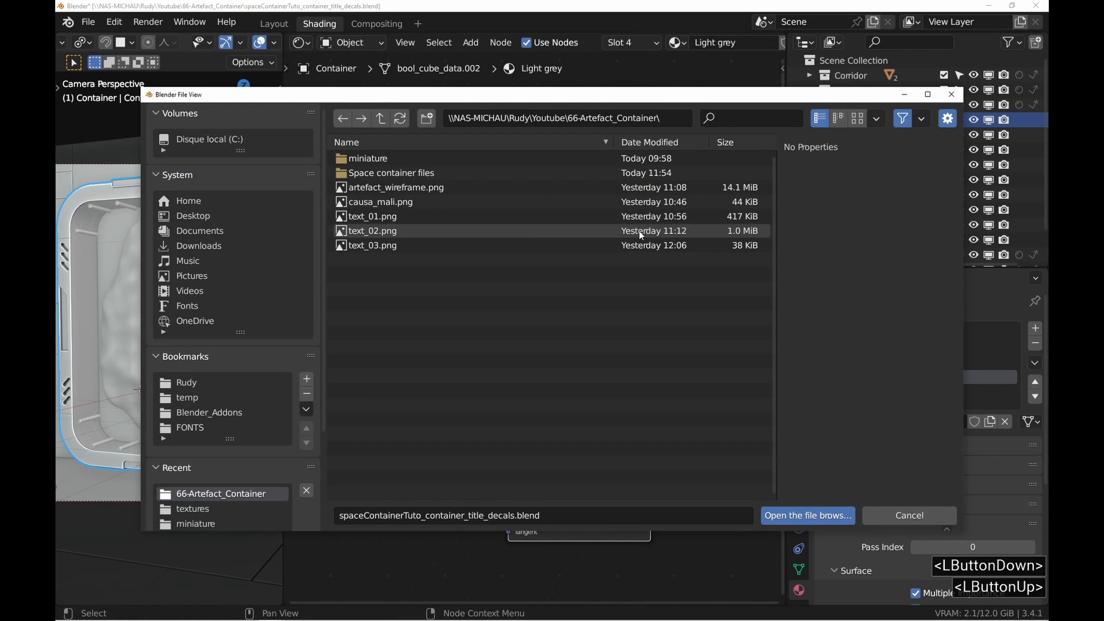
pyautogui.click(420, 205)
pyautogui.click(857, 118)
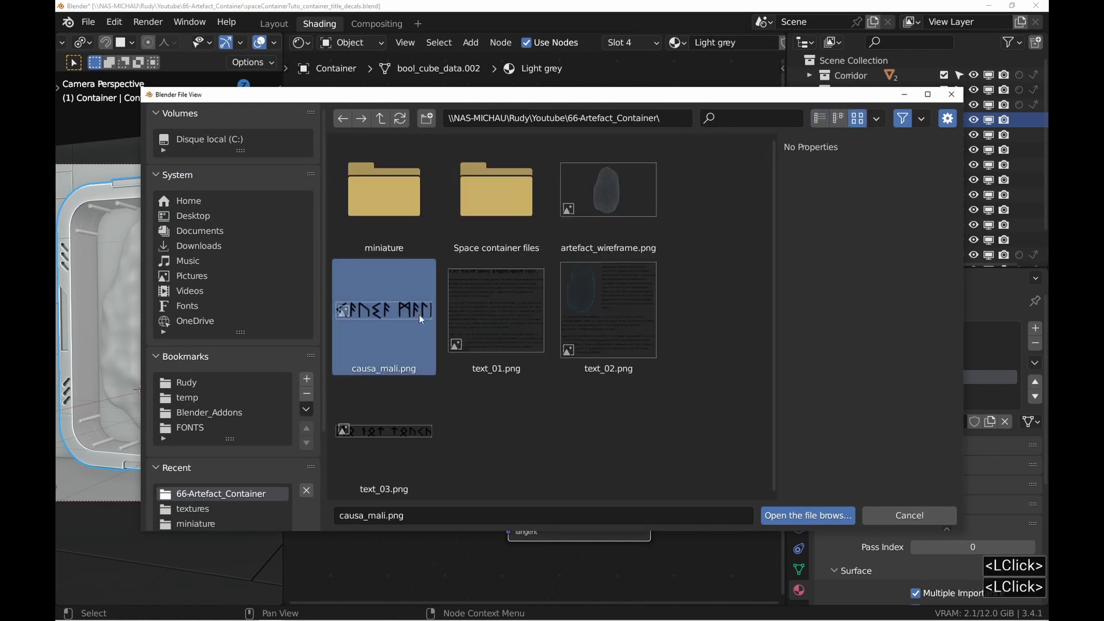
pyautogui.doubleClick(387, 309)
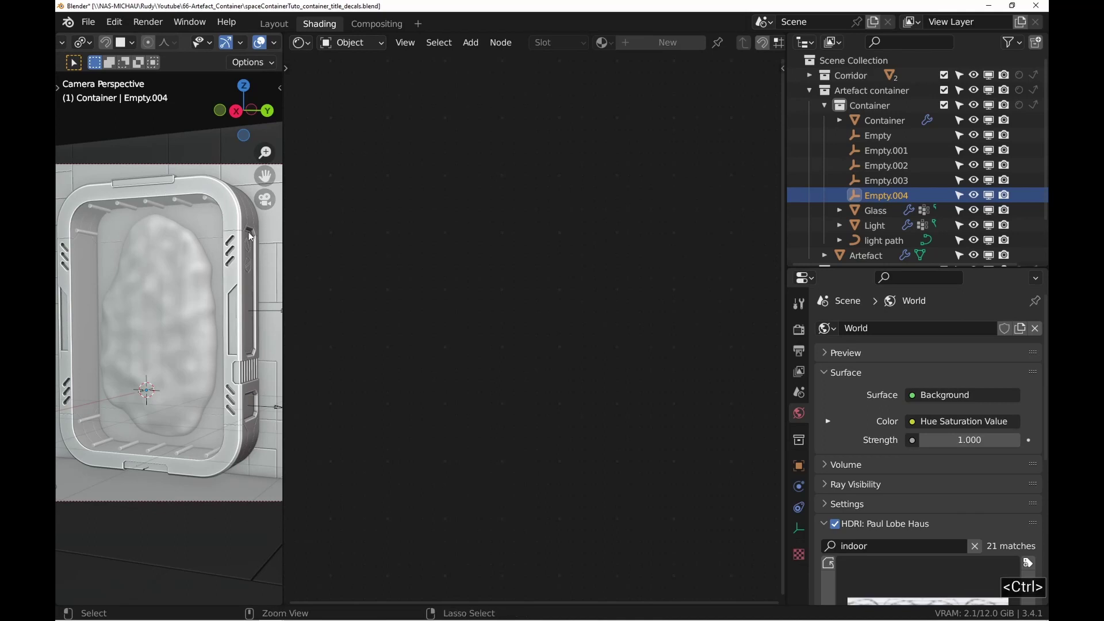
# Place the decal's empty on the chamfered plate at the top of the container's front, snapped to the surface
pyautogui.hotkey('ctrl', 'space')
pyautogui.keyDown('shift'); pyautogui.moveTo(853, 231); pyautogui.dragTo(640, 168, button='middle'); pyautogui.keyUp('shift')
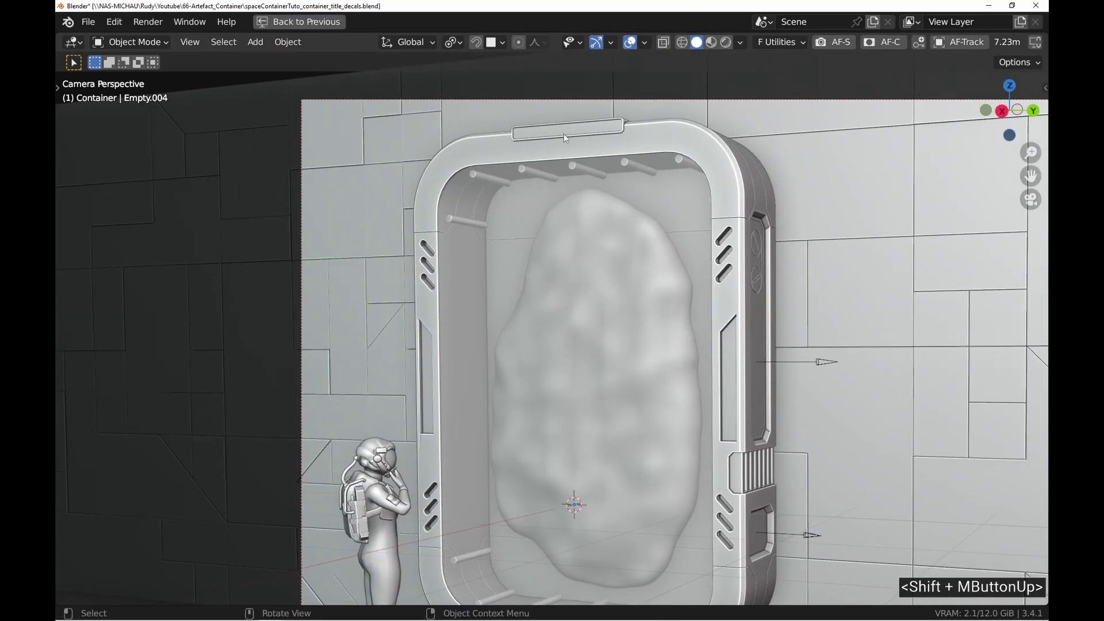
pyautogui.moveTo(564, 138); pyautogui.dragTo(601, 173, button='middle')
pyautogui.keyDown('shift'); pyautogui.moveTo(385, 183); pyautogui.dragTo(616, 288, button='middle'); pyautogui.keyUp('shift')
pyautogui.keyDown('ctrl'); pyautogui.moveTo(501, 165); pyautogui.dragTo(494, 141, button='middle'); pyautogui.keyUp('ctrl')
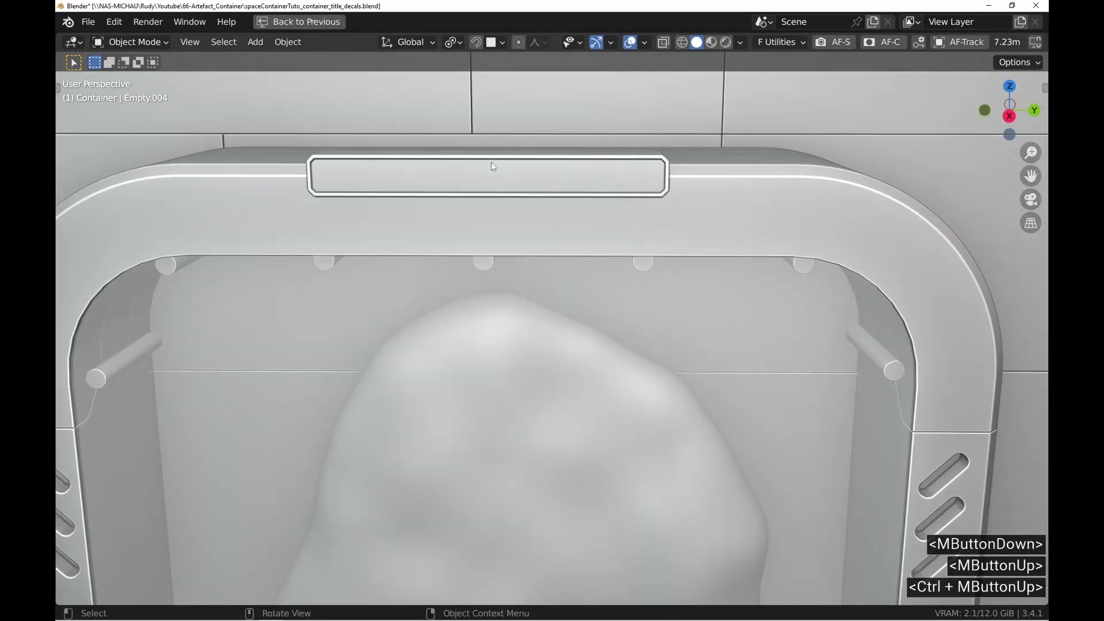
pyautogui.press('g')
pyautogui.keyDown('ctrl'); pyautogui.click(477, 181); pyautogui.keyUp('ctrl')
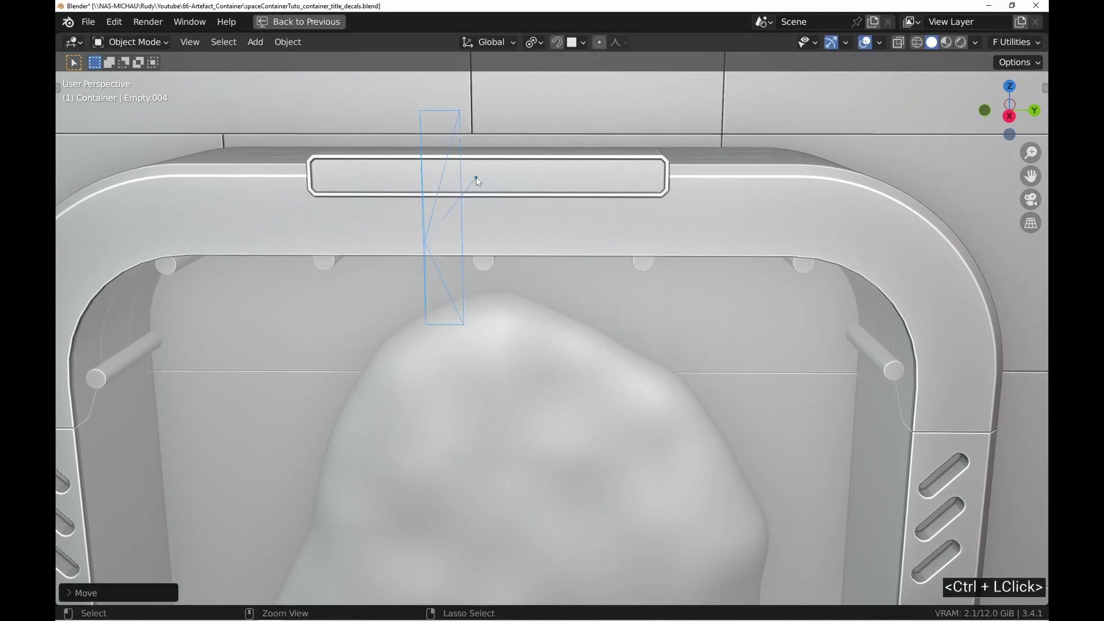
# Rotate the decal's empty 90° in the right orthographic view and centre it on the plate
pyautogui.press('KP_3')
pyautogui.keyDown('shift'); pyautogui.moveTo(446, 147); pyautogui.dragTo(518, 276, button='middle'); pyautogui.keyUp('shift')
pyautogui.scroll(2, 549, 287)
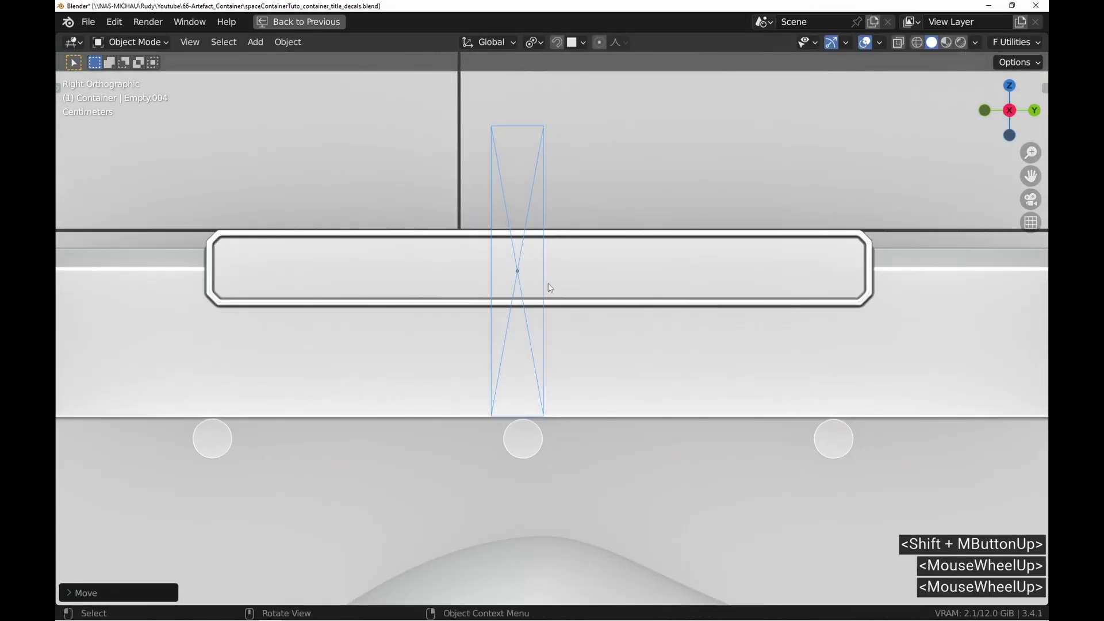
pyautogui.write('r90')
pyautogui.press('Return')
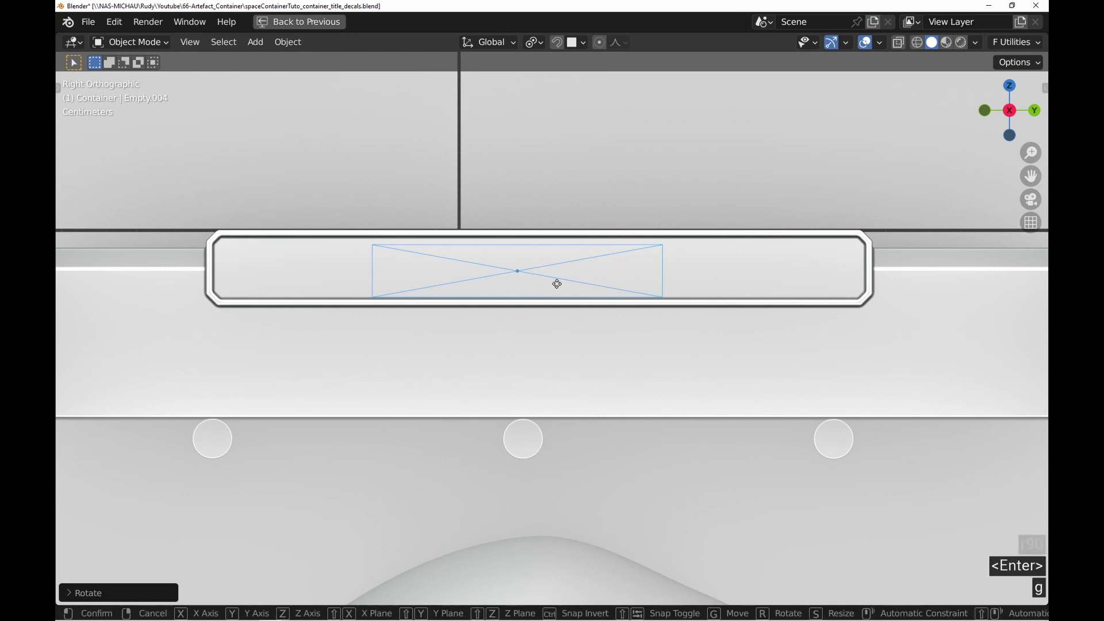
pyautogui.press('g')
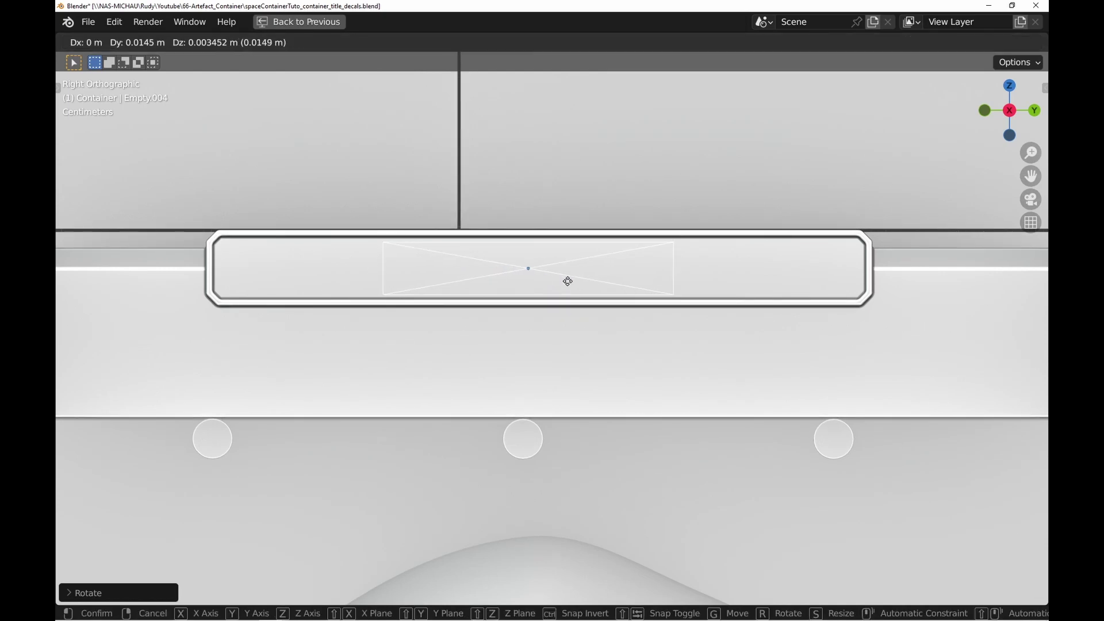
pyautogui.click(567, 281)
# Reselect the container and move the Decal node away from the Principled BSDF in the Light grey material
pyautogui.scroll(-2, 568, 282)
pyautogui.scroll(1, 567, 281)
pyautogui.hotkey('ctrl', 'space')
pyautogui.scroll(-3, 160, 291)
pyautogui.keyDown('shift'); pyautogui.moveTo(160, 291); pyautogui.dragTo(164, 287, button='middle'); pyautogui.keyUp('shift')
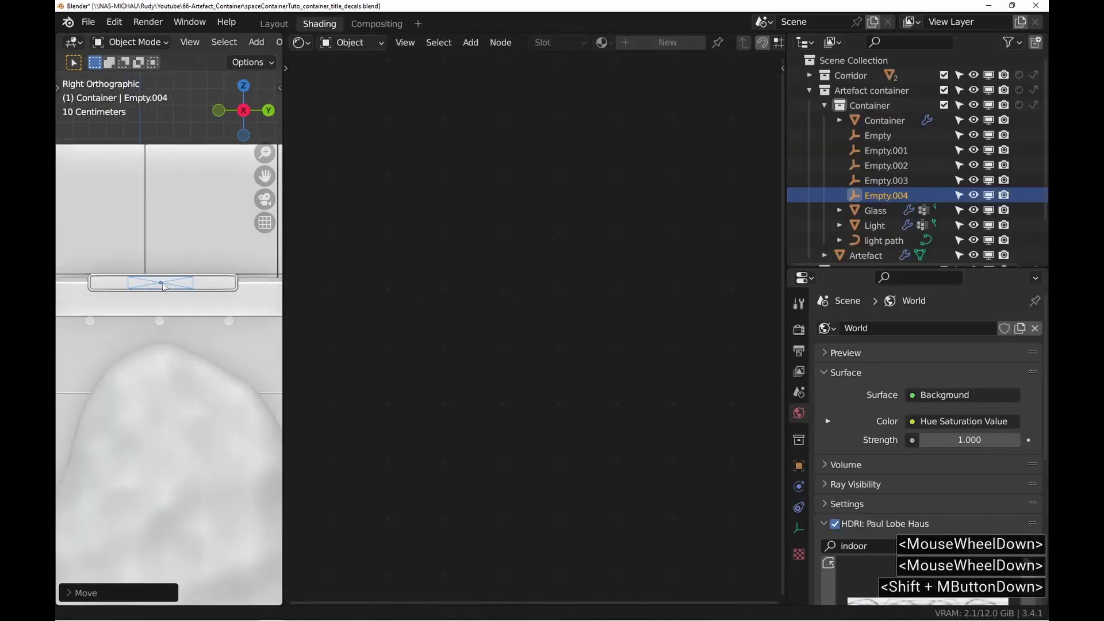
pyautogui.scroll(4, 162, 282)
pyautogui.scroll(-2, 161, 283)
pyautogui.click(239, 253)
pyautogui.moveTo(377, 201); pyautogui.dragTo(357, 192)
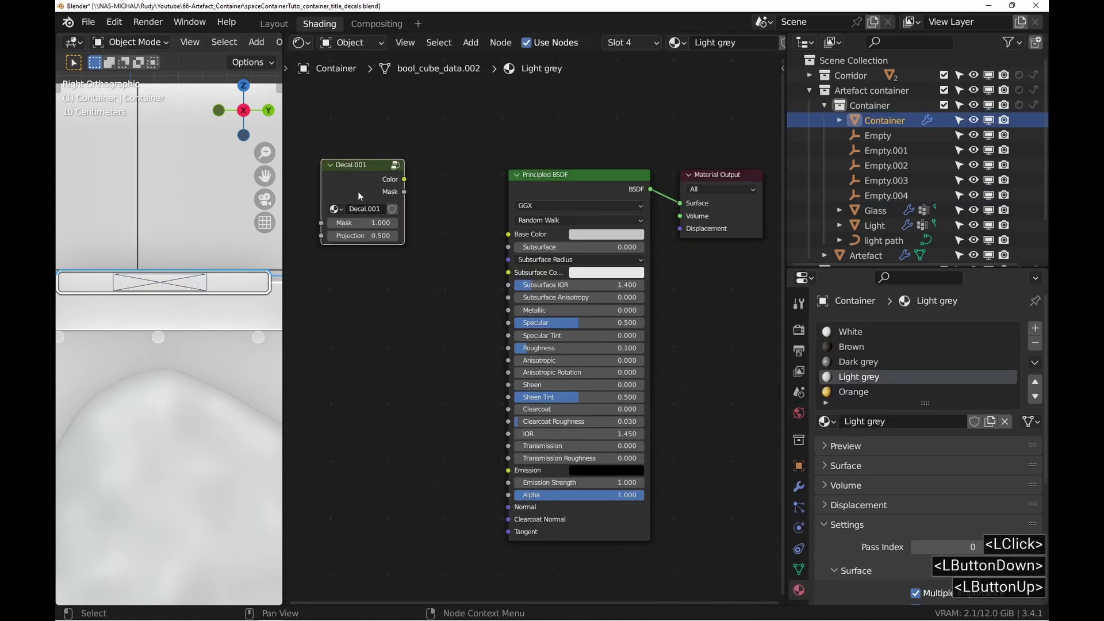
# Add a Fluent 2 layers setup to the Principled BSDF and place the Decal node to the left of the layers
pyautogui.moveTo(358, 196); pyautogui.dragTo(449, 156, button='middle')
pyautogui.scroll(-3, 450, 157)
pyautogui.moveTo(451, 156); pyautogui.dragTo(330, 368)
pyautogui.click(608, 152)
pyautogui.press('f')
pyautogui.click(448, 180)
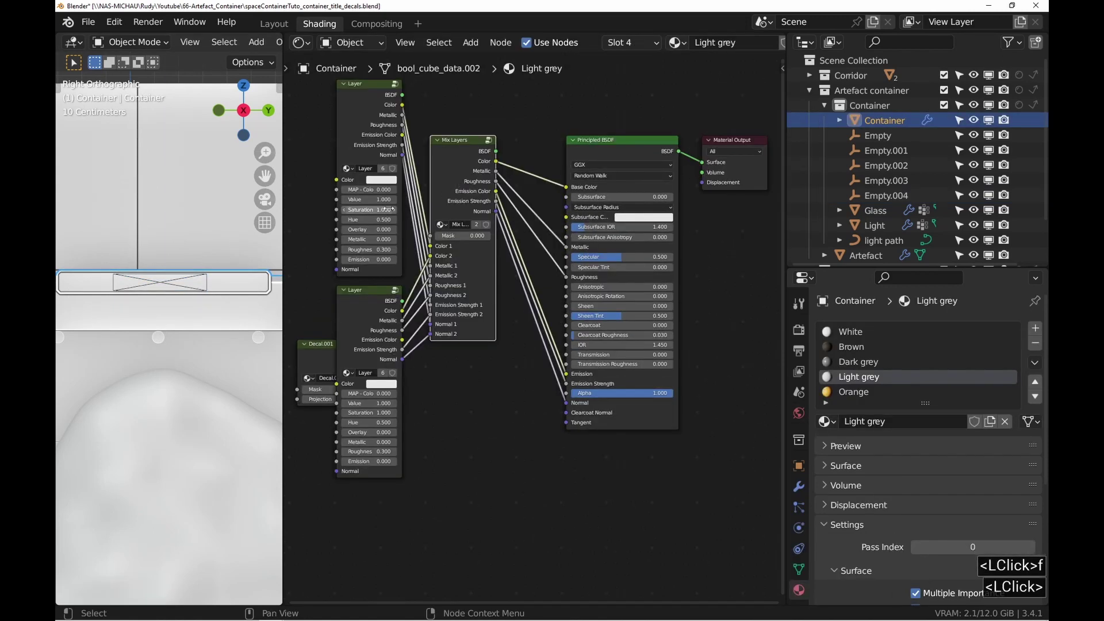
pyautogui.moveTo(312, 358); pyautogui.dragTo(475, 365, button='middle')
pyautogui.moveTo(475, 365); pyautogui.dragTo(409, 339)
# Copy the Principled BSDF's Base Color to the first Layer's Color and reconnect Mix Layers' Color to Base Color
pyautogui.scroll(3, 451, 330)
pyautogui.scroll(-1, 653, 213)
pyautogui.moveTo(653, 213); pyautogui.dragTo(408, 303, button='middle')
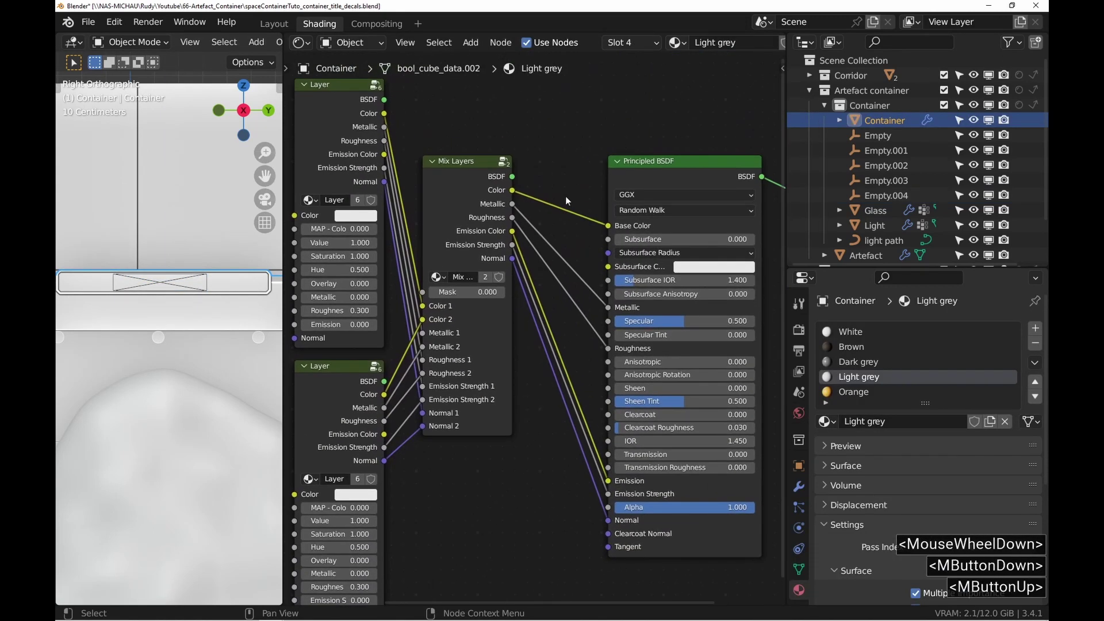
pyautogui.moveTo(608, 225); pyautogui.dragTo(596, 207)
pyautogui.hotkey('ctrl', 'c')
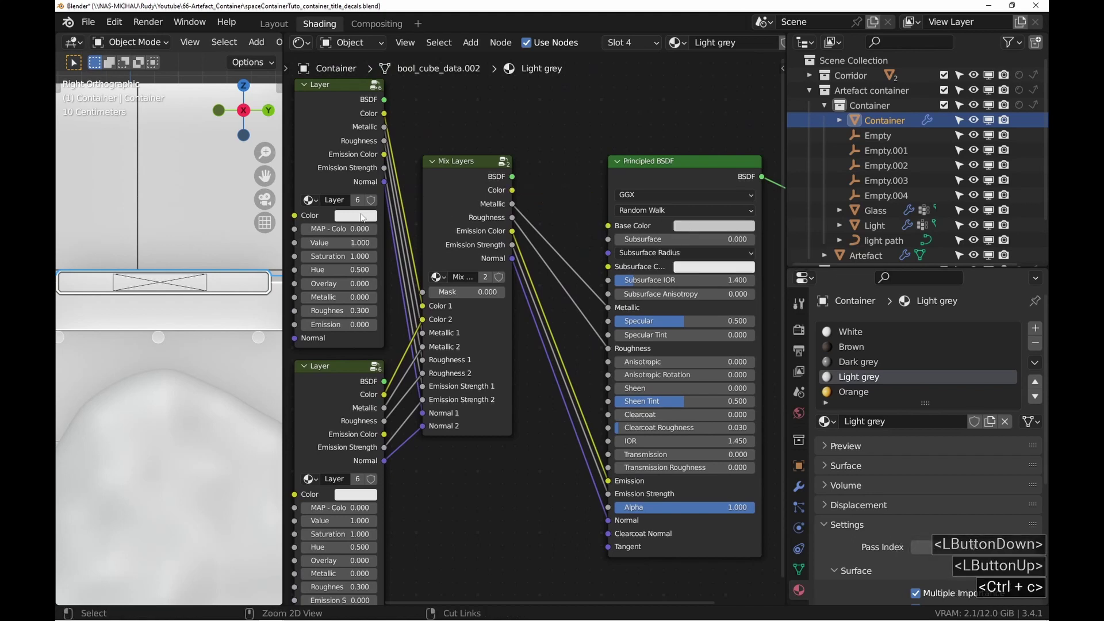
pyautogui.hotkey('ctrl', 'v')
pyautogui.moveTo(599, 228); pyautogui.dragTo(608, 226)
# Switch the viewport to rendered shading and connect the decal's Color to the second Layer's Color and its Mask to Mix Layers' Mask
pyautogui.moveTo(608, 225); pyautogui.dragTo(685, 203, button='middle')
pyautogui.press('z')
pyautogui.click(230, 196)
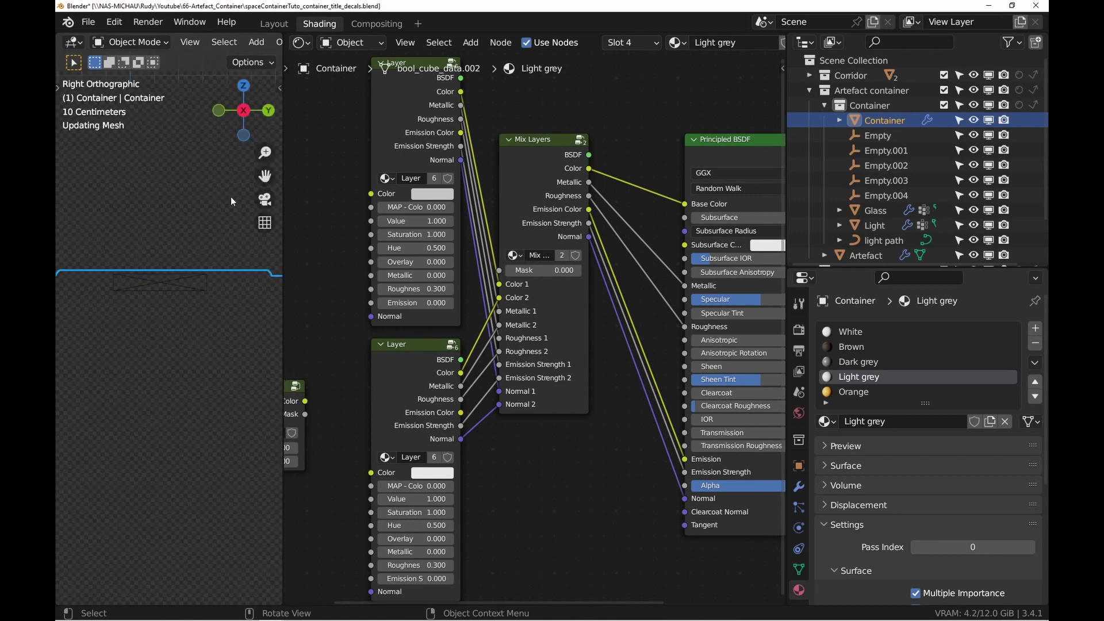
pyautogui.moveTo(398, 275); pyautogui.dragTo(511, 209, button='middle')
pyautogui.moveTo(417, 335); pyautogui.dragTo(610, 205)
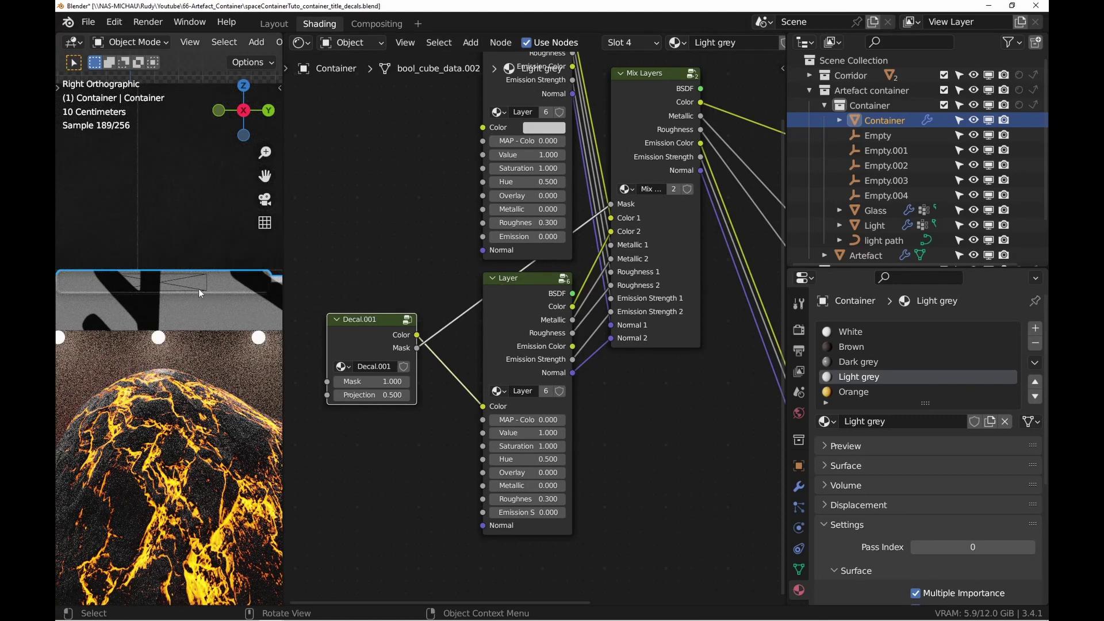
# Scale the title decal's empty down to fit the plate and rotate it 180° so the text reads upright
pyautogui.click(181, 282)
pyautogui.press('s')
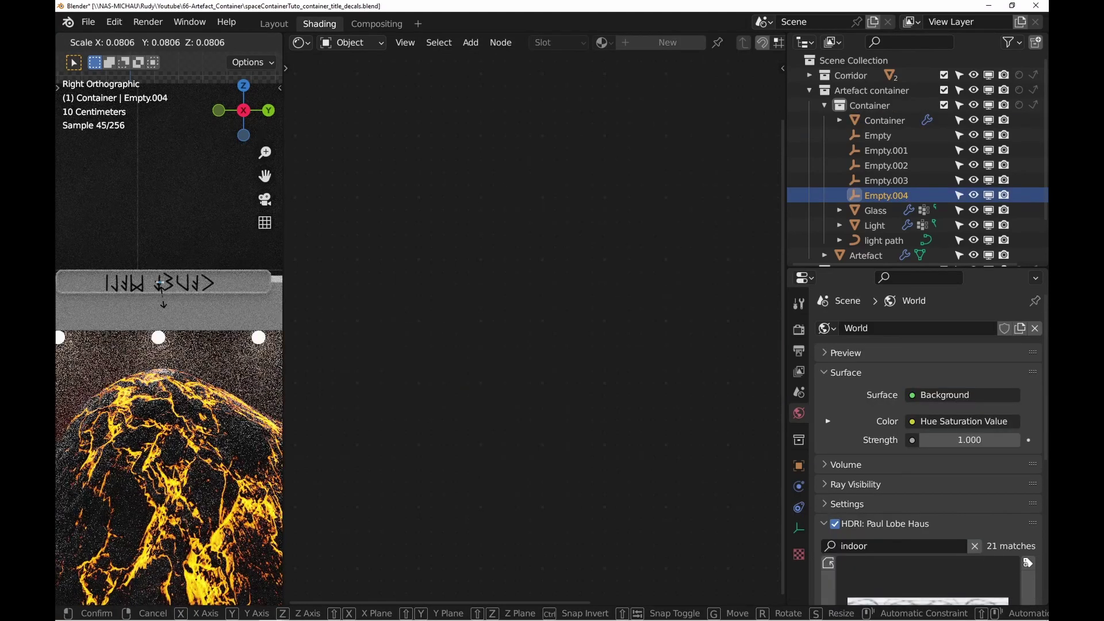
pyautogui.click(182, 301)
pyautogui.write('r180')
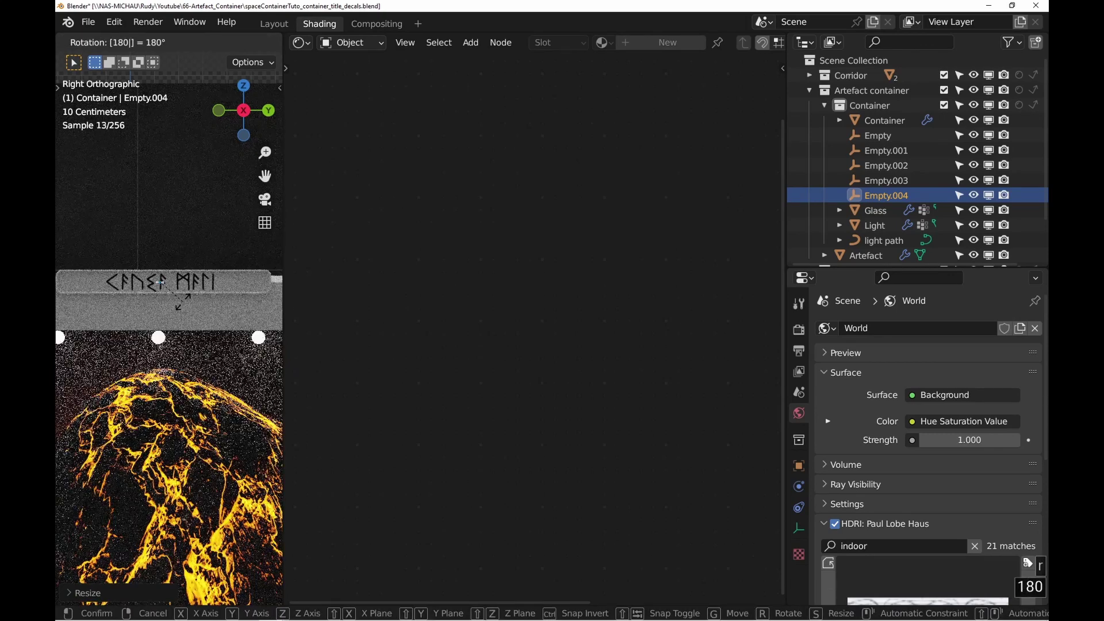
pyautogui.press('Return')
pyautogui.press('s')
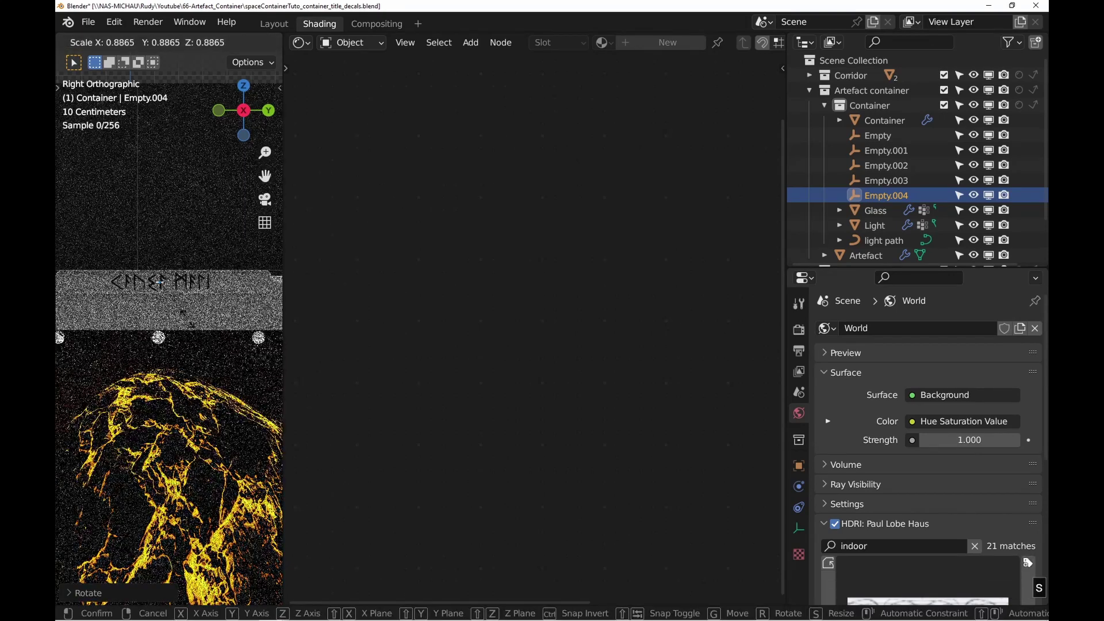
pyautogui.click(189, 323)
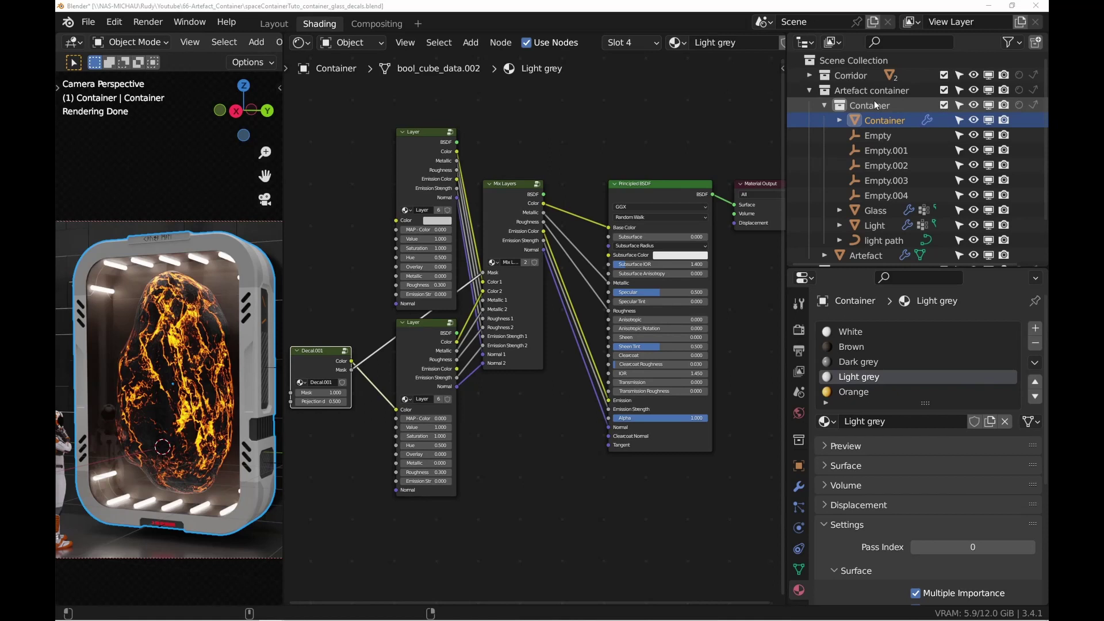
# Select the Glass object, bring its material nodes into view, and switch the viewport to solid shading
pyautogui.click(874, 95)
pyautogui.click(875, 107)
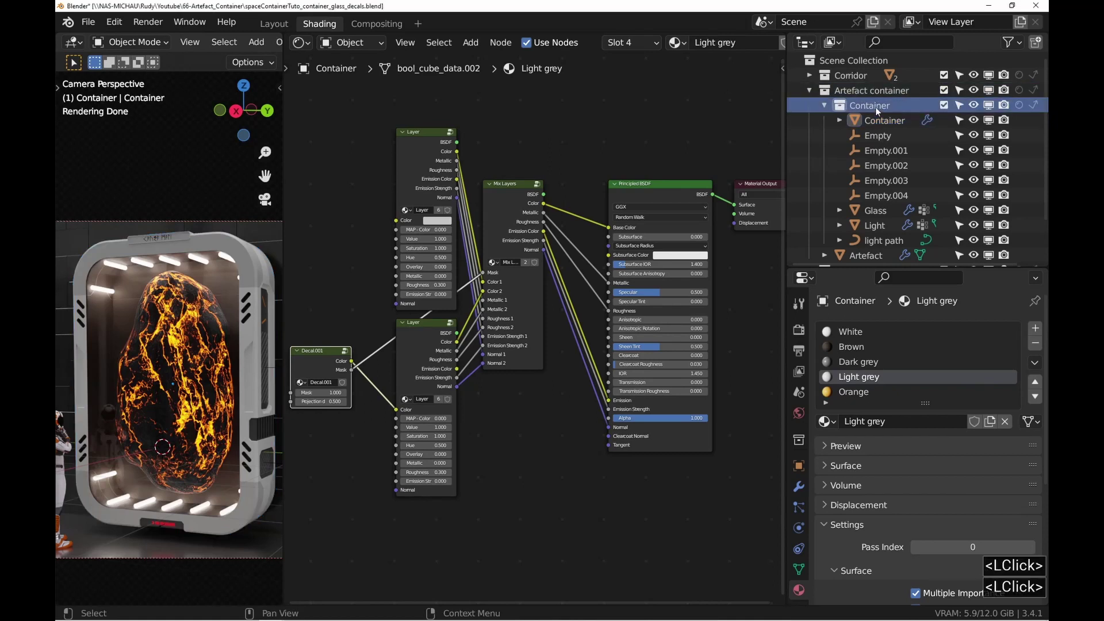
pyautogui.click(877, 212)
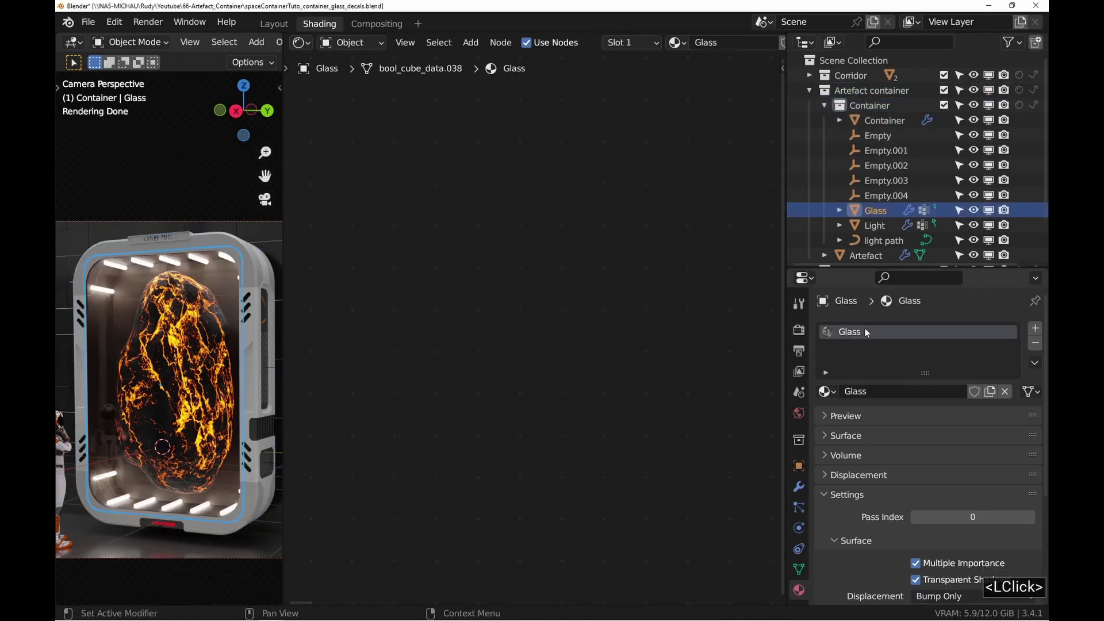
pyautogui.press('KP_Decimal')
pyautogui.moveTo(628, 287); pyautogui.dragTo(414, 355, button='middle')
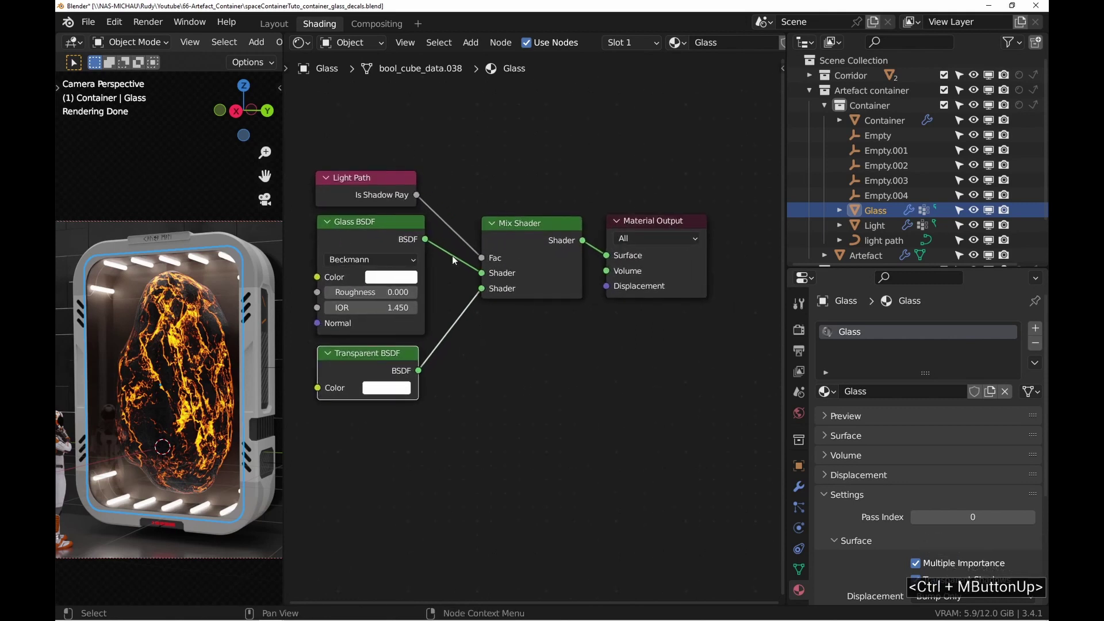
pyautogui.press('z')
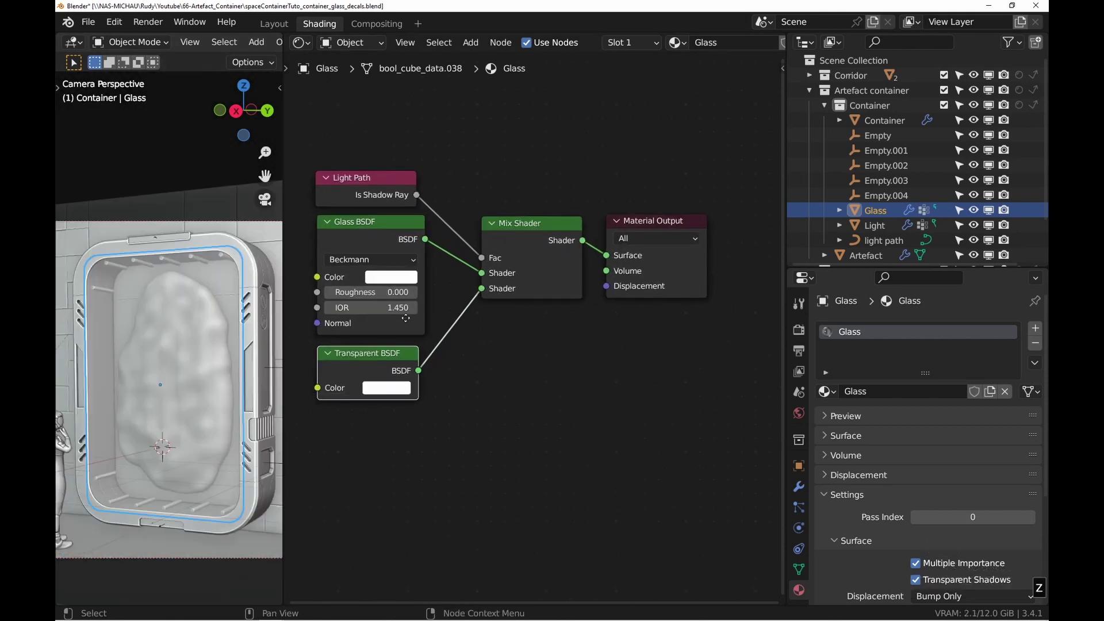
# Add an image decal to the Glass material using text_01.png
pyautogui.moveTo(406, 318); pyautogui.dragTo(443, 270, button='middle')
pyautogui.press('f')
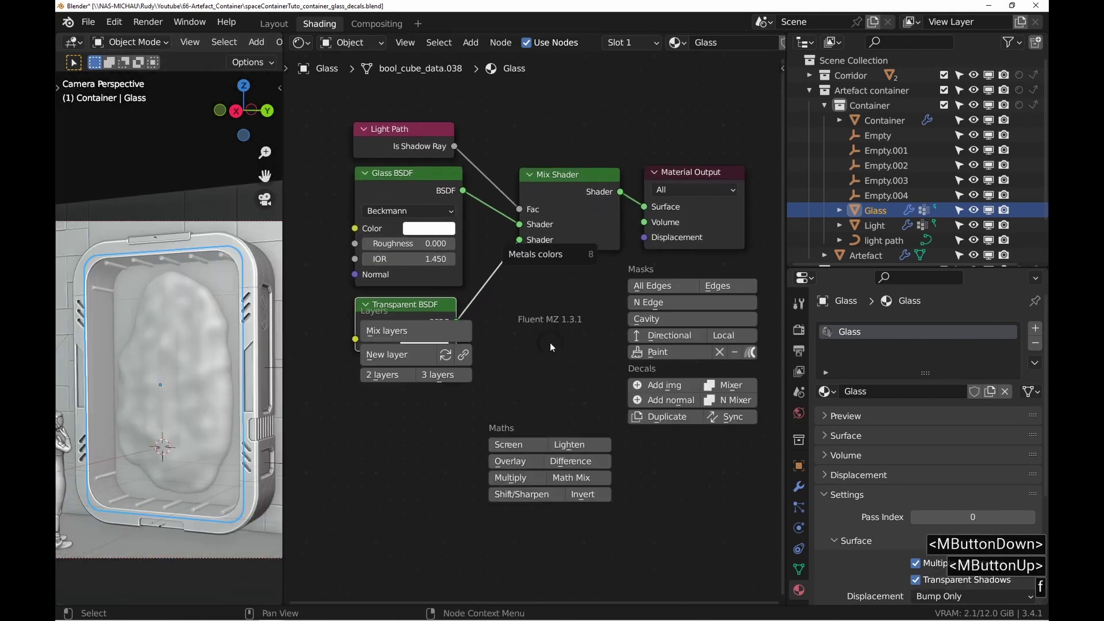
pyautogui.click(685, 385)
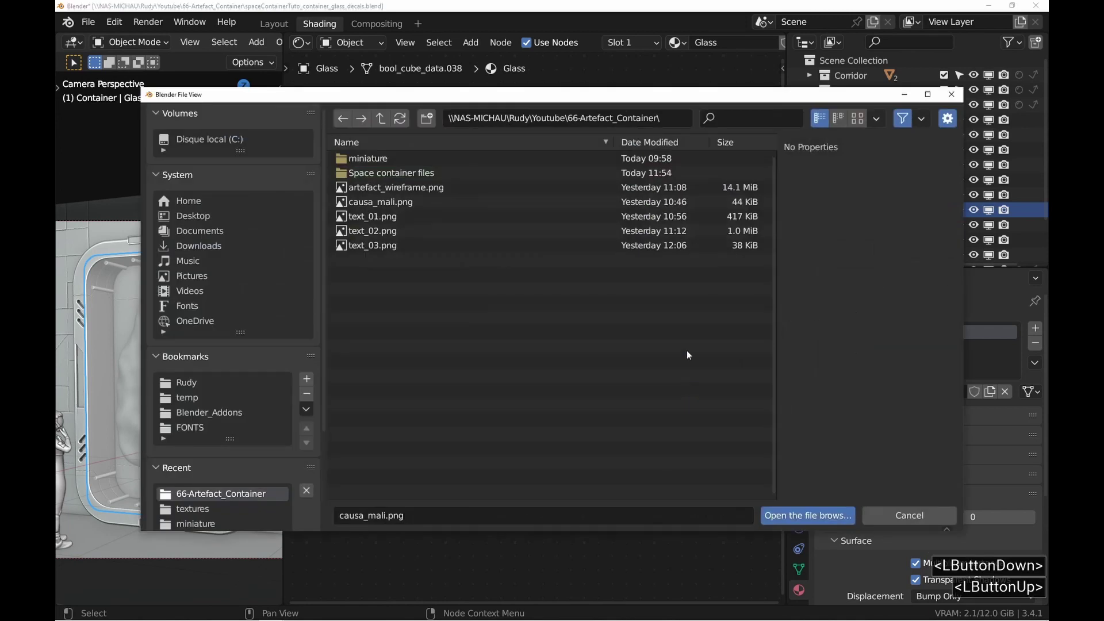
pyautogui.click(858, 118)
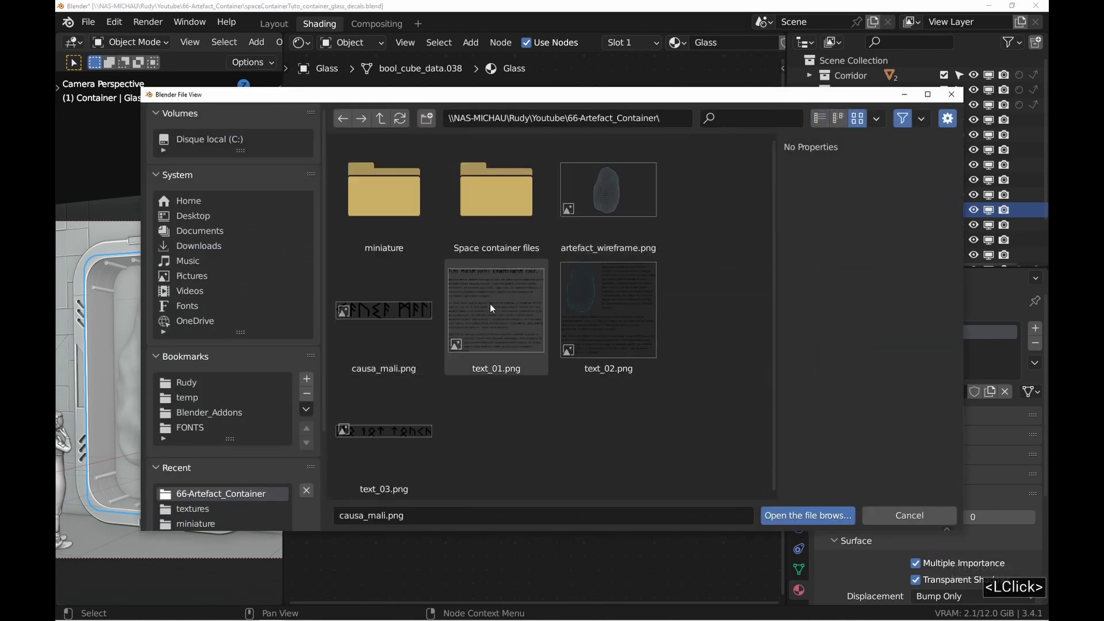
pyautogui.click(529, 318)
pyautogui.click(776, 514)
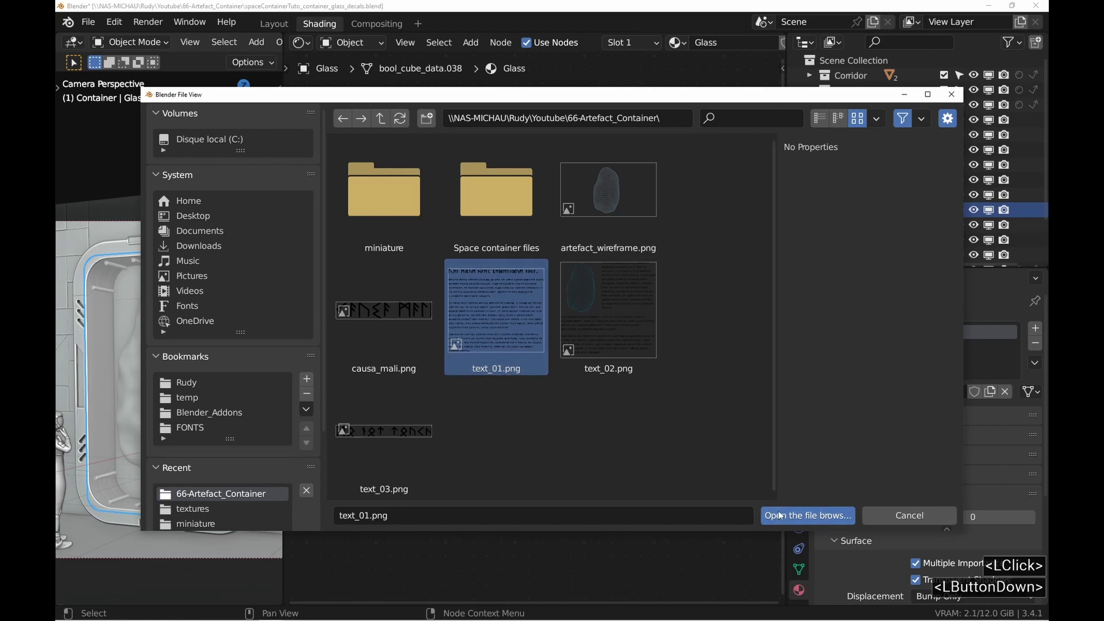
# Place the text decal's empty on the lower left side of the container, snapped to the surface, and reselect the Glass object
pyautogui.press('g')
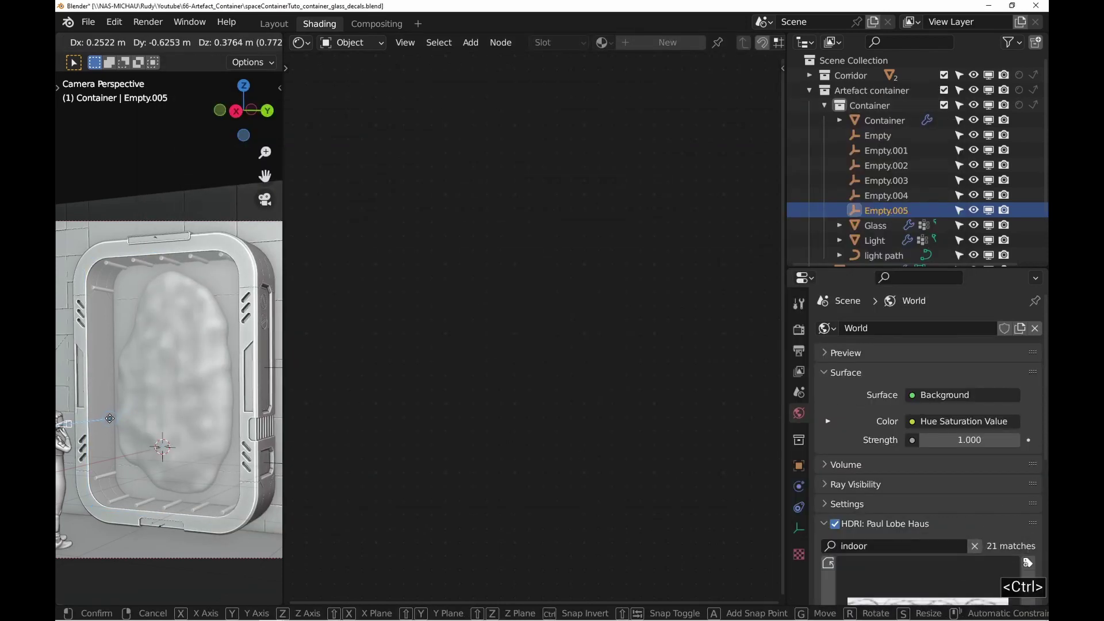
pyautogui.keyDown('ctrl'); pyautogui.click(109, 418); pyautogui.keyUp('ctrl')
pyautogui.click(175, 363)
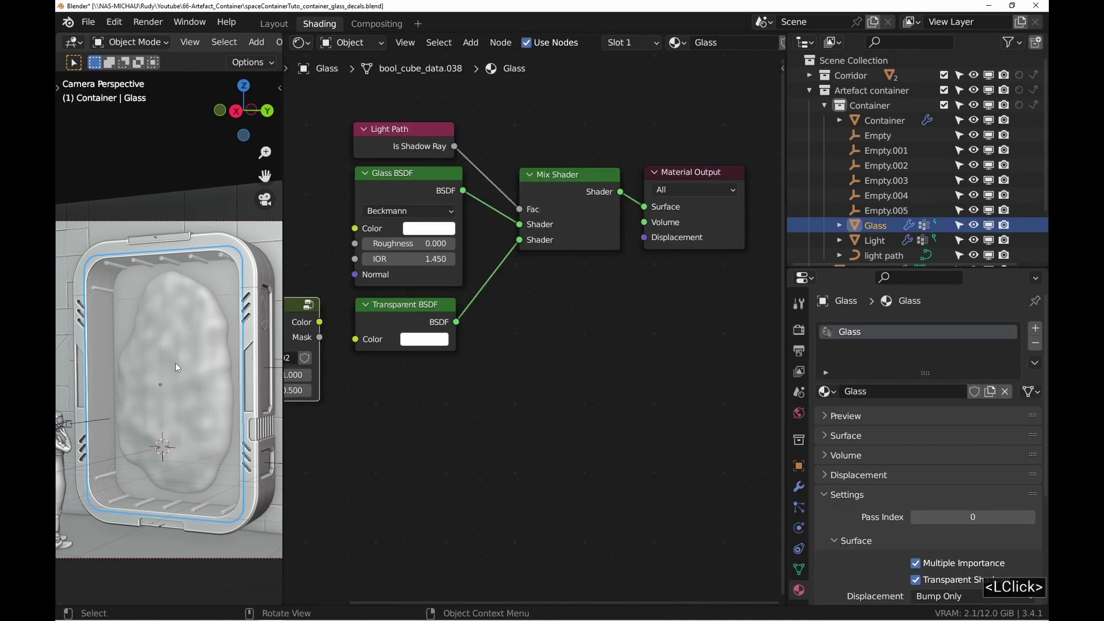
# Move the Decal node below the Transparent BSDF and shift the Material Output node away to make room
pyautogui.moveTo(404, 293); pyautogui.dragTo(486, 293, button='middle')
pyautogui.scroll(-2, 486, 293)
pyautogui.moveTo(383, 308); pyautogui.dragTo(493, 361)
pyautogui.moveTo(563, 348); pyautogui.dragTo(405, 359, button='middle')
pyautogui.scroll(-1, 406, 359)
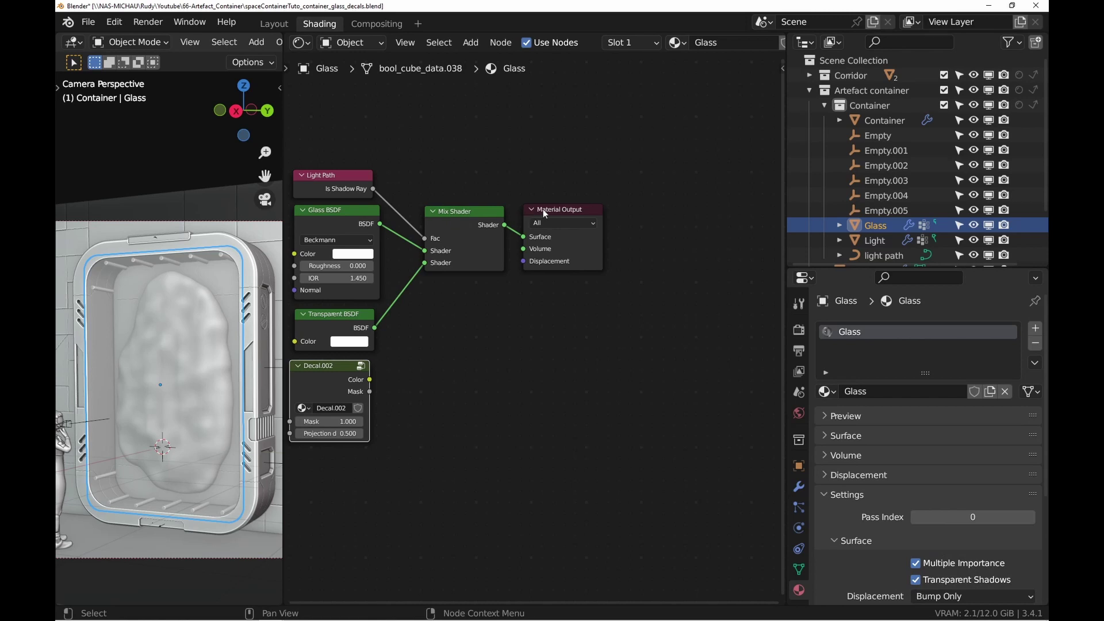
pyautogui.moveTo(549, 212); pyautogui.dragTo(734, 209)
# Insert a duplicate of the Mix Shader before the Material Output and feed its second shader input from a new Emission node
pyautogui.click(467, 213)
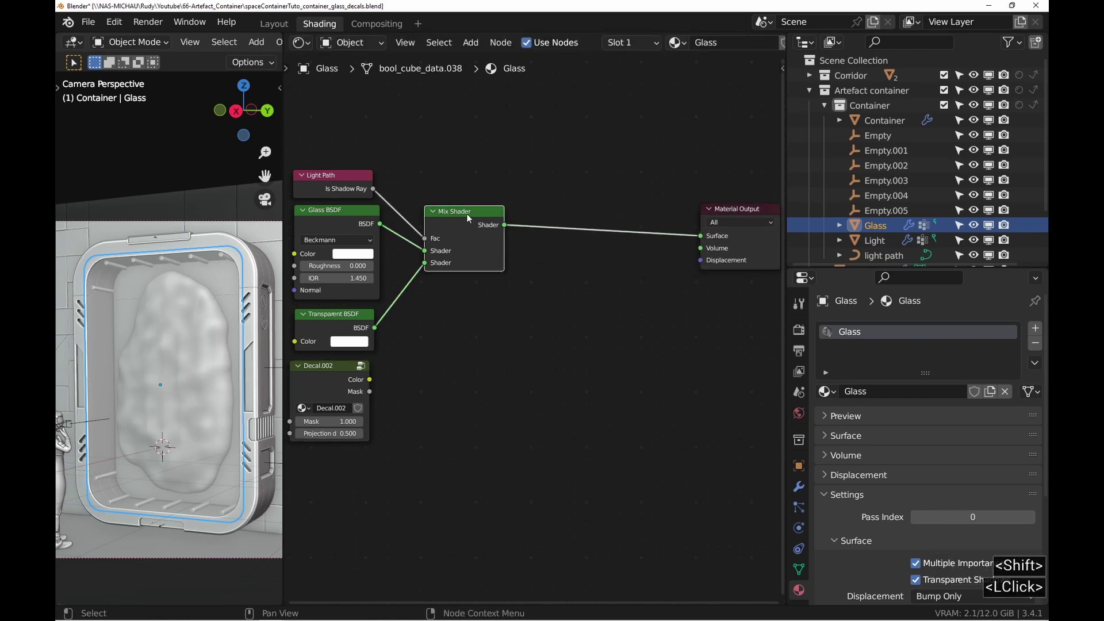
pyautogui.hotkey('shift', 'd')
pyautogui.click(617, 217)
pyautogui.moveTo(575, 267); pyautogui.dragTo(530, 309)
pyautogui.write('emis')
pyautogui.press('Return')
pyautogui.click(491, 305)
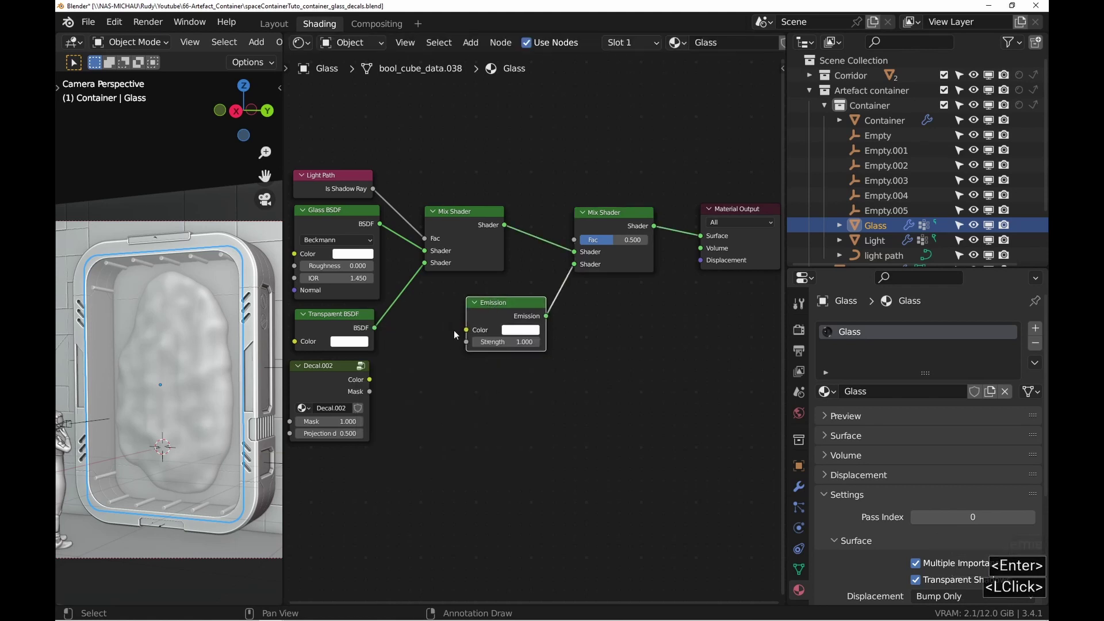
# Switch the viewport to rendered shading and connect the Decal's Mask to the new Mix Shader's Fac
pyautogui.press('z')
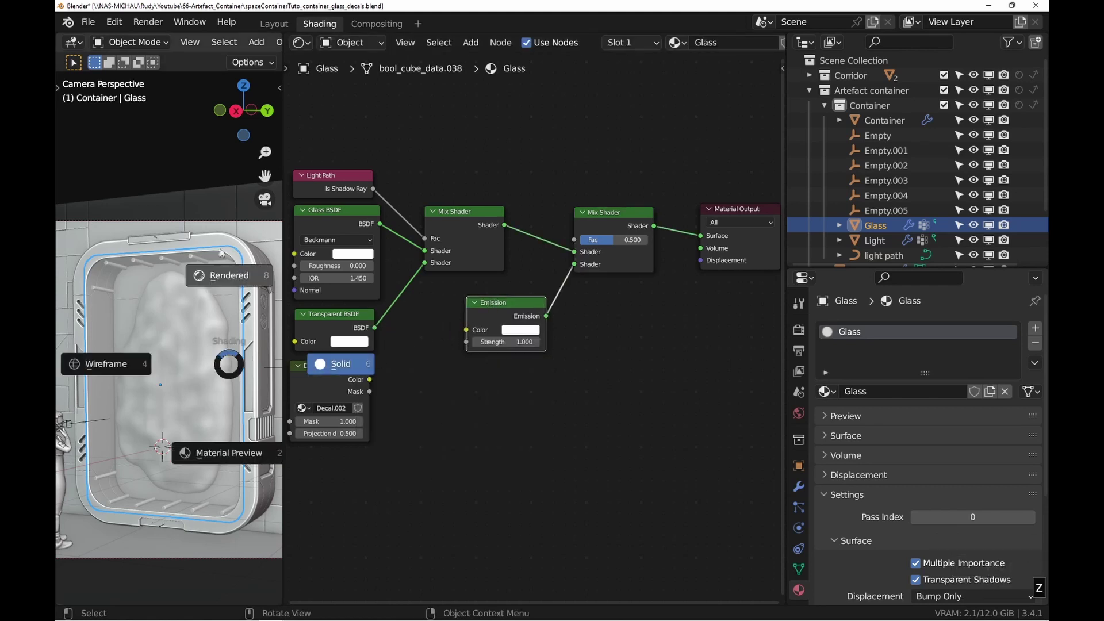
pyautogui.click(220, 249)
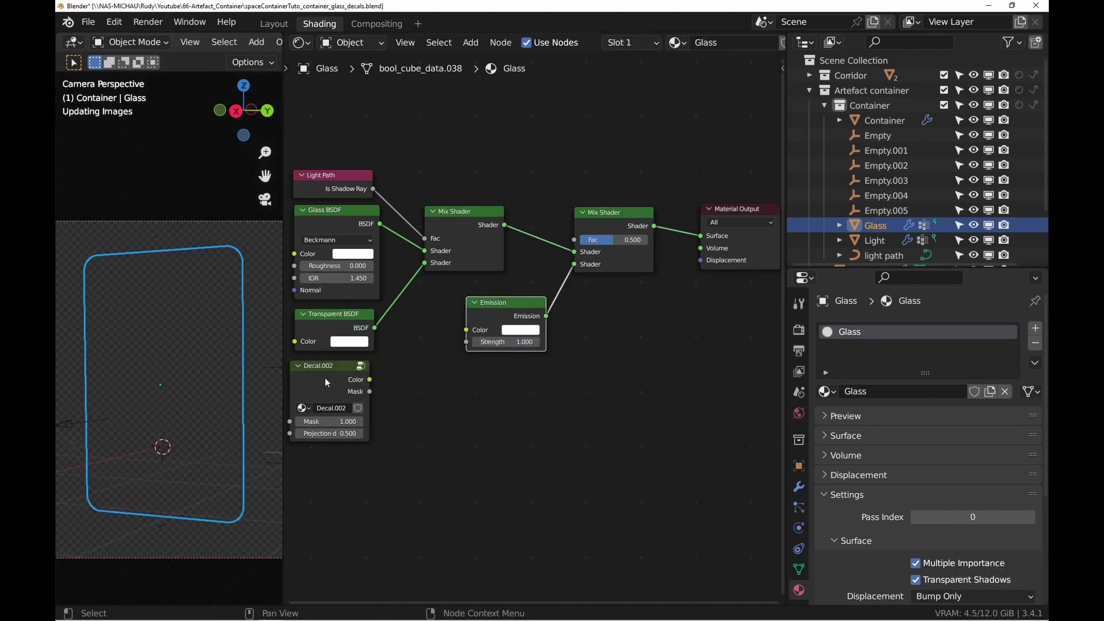
pyautogui.moveTo(353, 376); pyautogui.dragTo(575, 240)
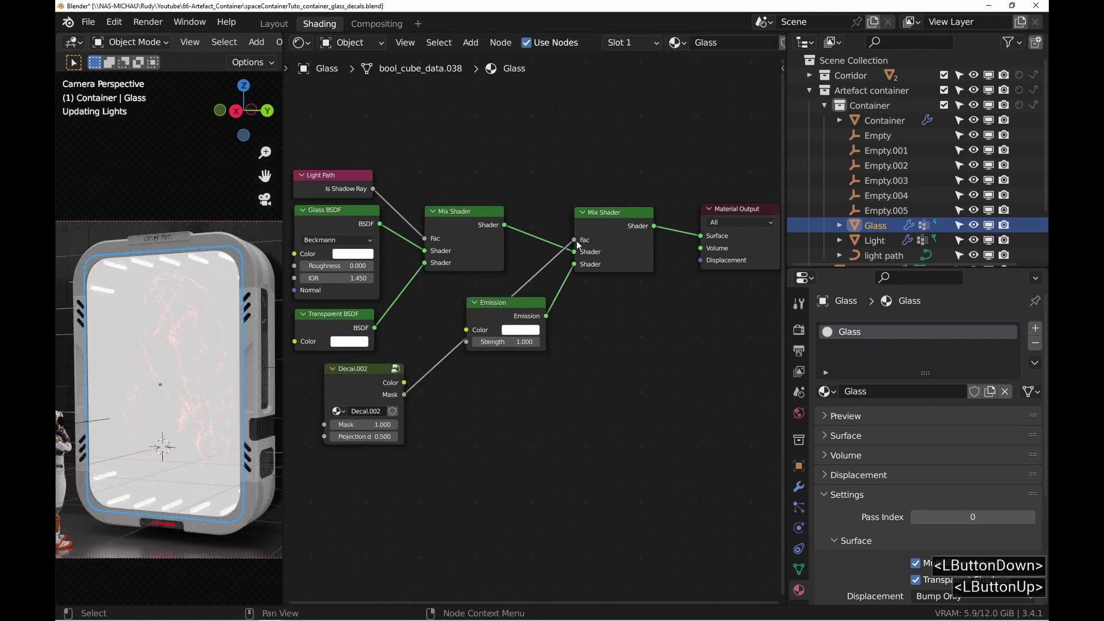
# Select the text decal's empty and rotate it about its local Z axis so the text lines run horizontally
pyautogui.click(129, 418)
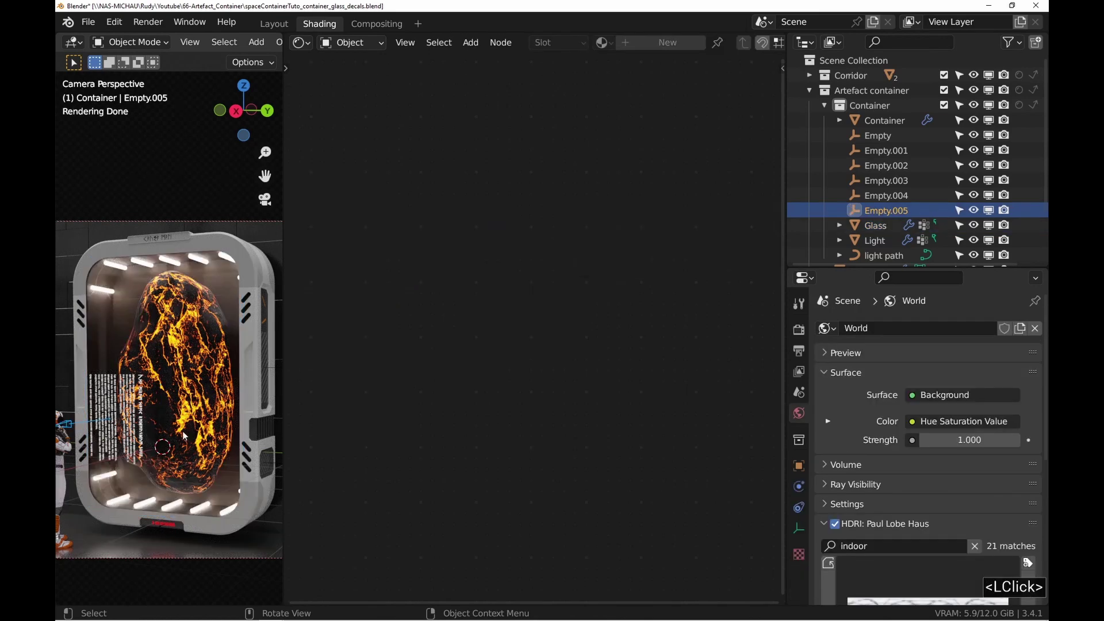
pyautogui.press('r')
pyautogui.press('z')
pyautogui.press('z')
pyautogui.press('Return')
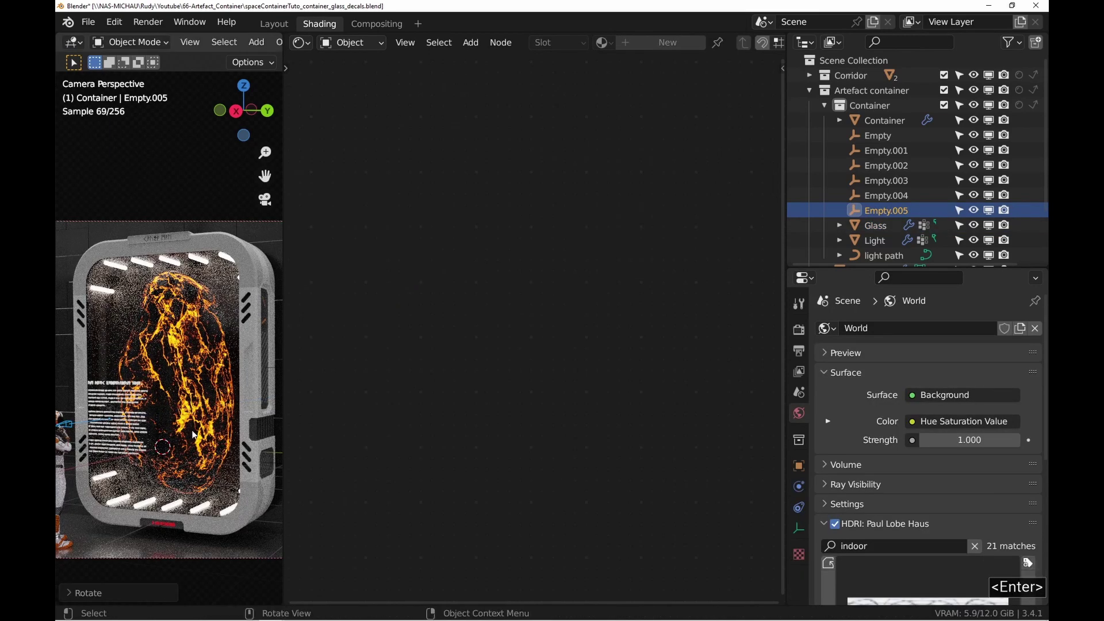
# Scale the text decal's empty down in the right orthographic view
pyautogui.press('KP_3')
pyautogui.keyDown('shift'); pyautogui.moveTo(180, 433); pyautogui.dragTo(236, 356, button='middle'); pyautogui.keyUp('shift')
pyautogui.press('s')
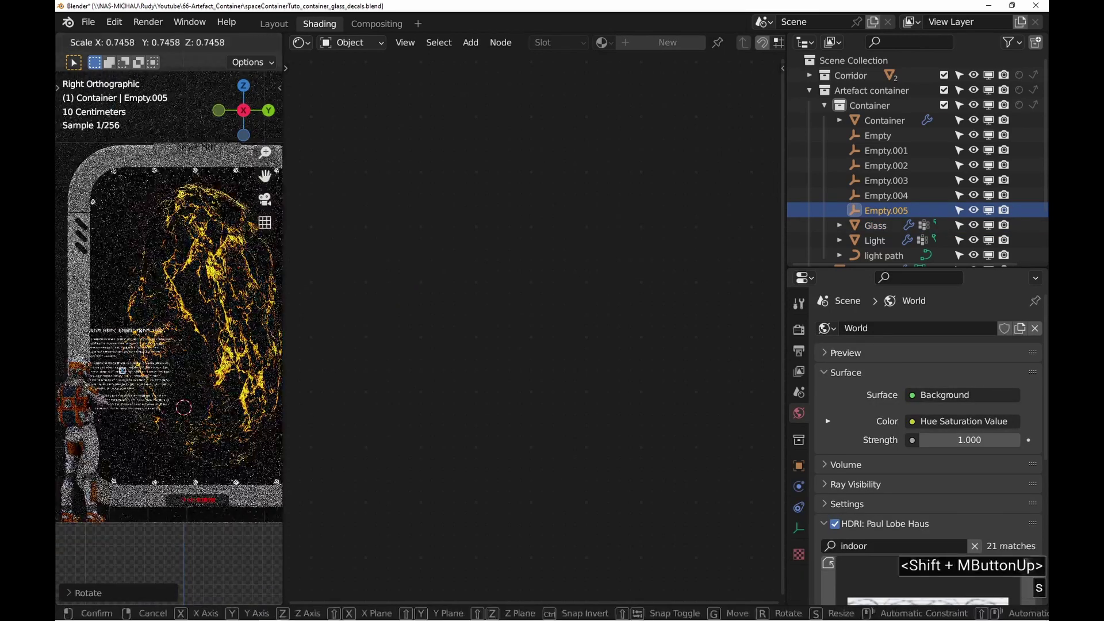
pyautogui.click(108, 371)
# Shift the text decal's empty horizontally away from the frame's edge and return to the camera view
pyautogui.scroll(5, 108, 371)
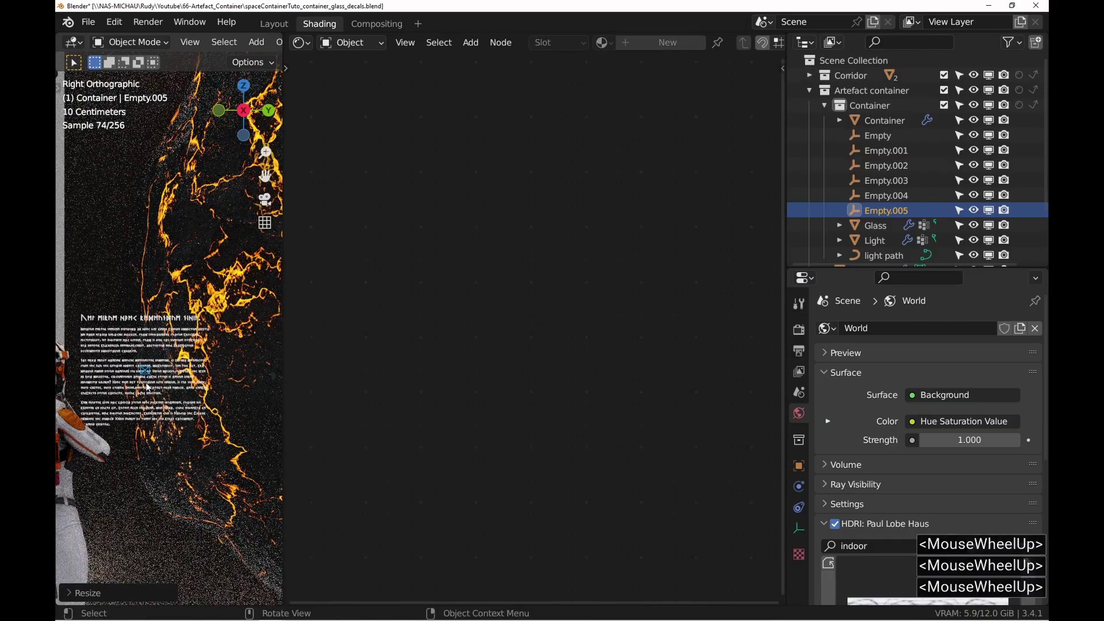
pyautogui.press('g')
pyautogui.press('x')
pyautogui.click(135, 376)
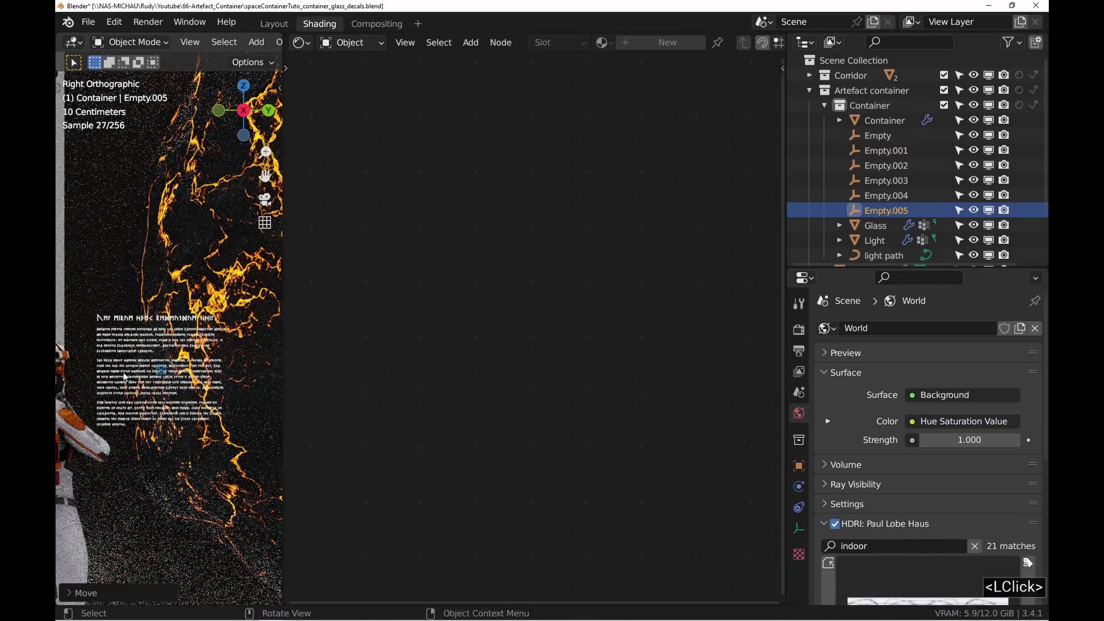
pyautogui.scroll(-3, 135, 377)
pyautogui.press('KP_0')
pyautogui.keyDown('shift'); pyautogui.moveTo(138, 428); pyautogui.dragTo(150, 416, button='middle'); pyautogui.keyUp('shift')
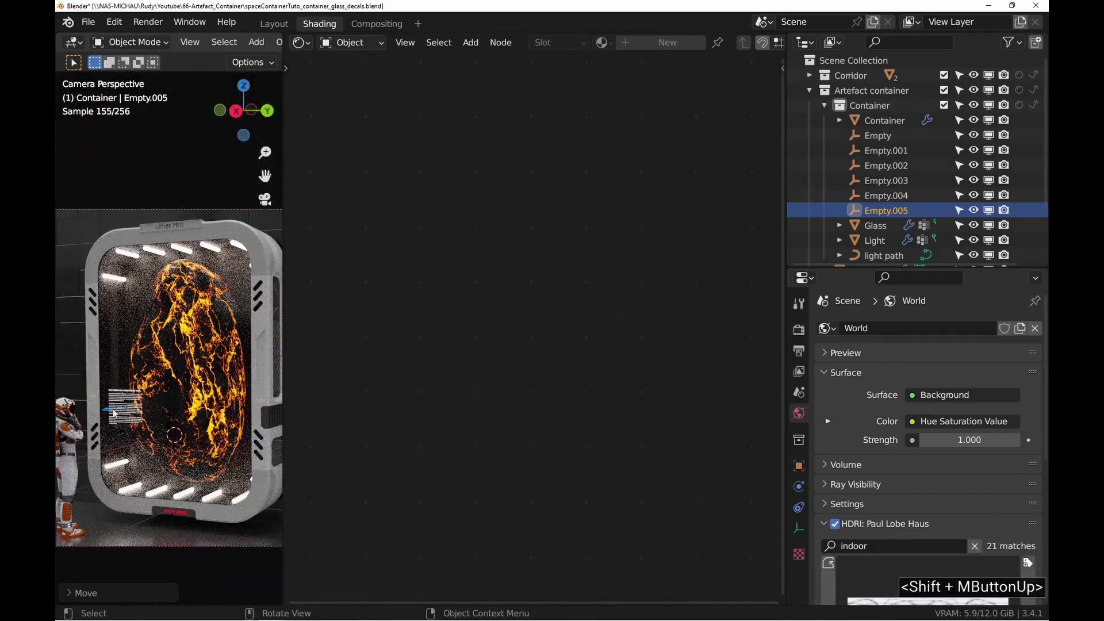
# Examine the text decal's lettering on the glass up close
pyautogui.scroll(3, 115, 405)
pyautogui.scroll(-3, 116, 409)
pyautogui.scroll(3, 160, 318)
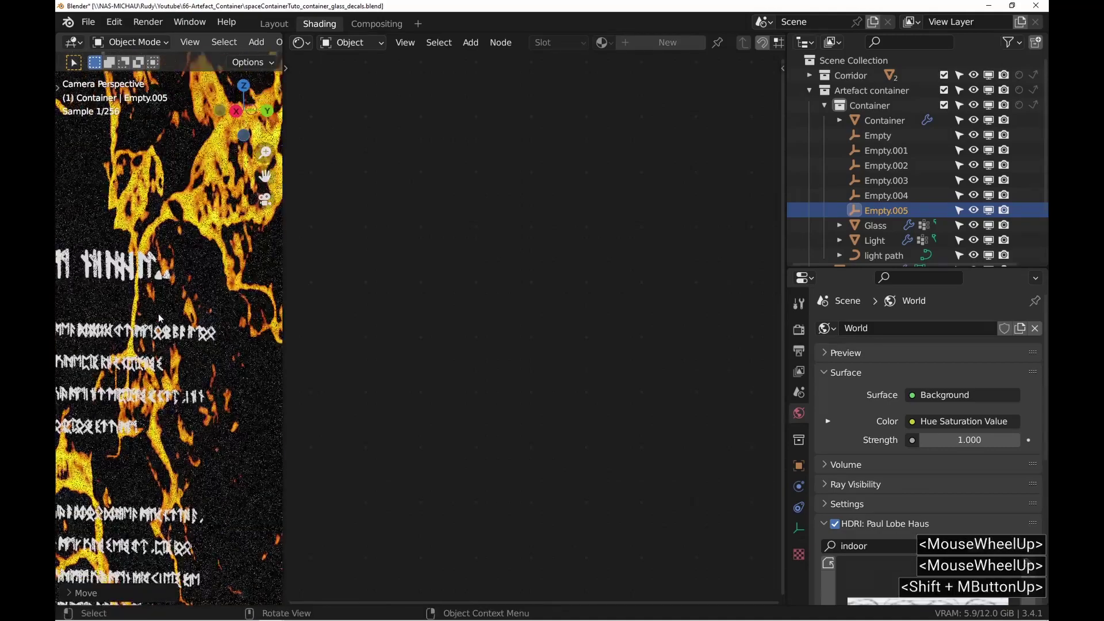
pyautogui.scroll(2, 243, 340)
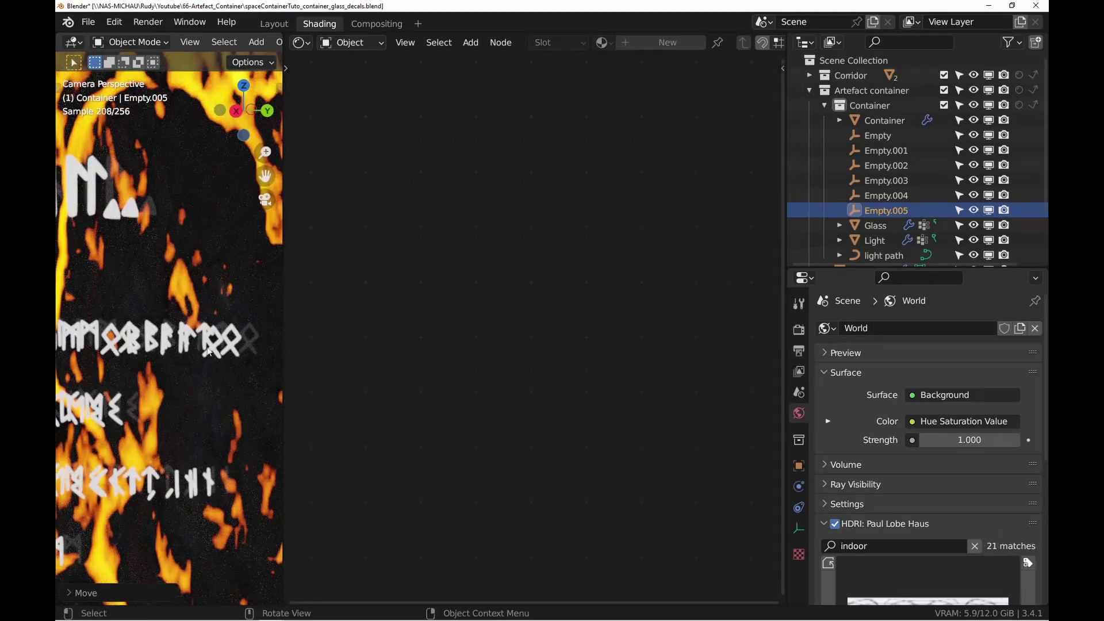
pyautogui.scroll(-4, 208, 352)
# Select the Glass object and rearrange its nodes, with the Decal above the shader chain and the Emission below the first Mix Shader
pyautogui.click(180, 359)
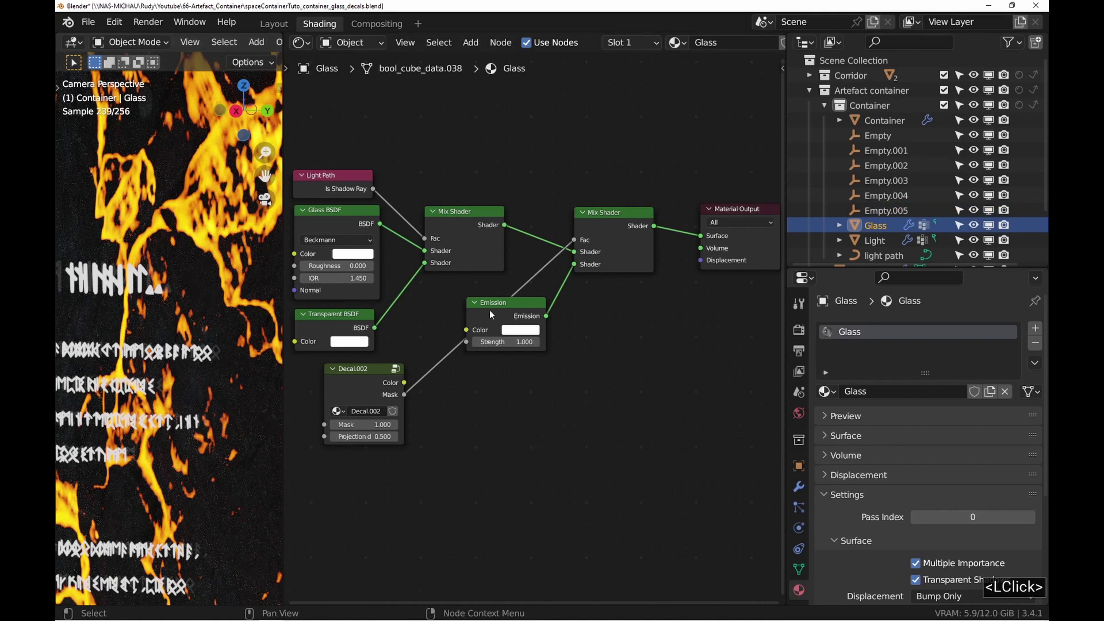
pyautogui.moveTo(489, 314); pyautogui.dragTo(485, 370)
pyautogui.moveTo(347, 385); pyautogui.dragTo(449, 303)
pyautogui.moveTo(493, 373); pyautogui.dragTo(433, 417)
pyautogui.moveTo(452, 340); pyautogui.dragTo(459, 420, button='middle')
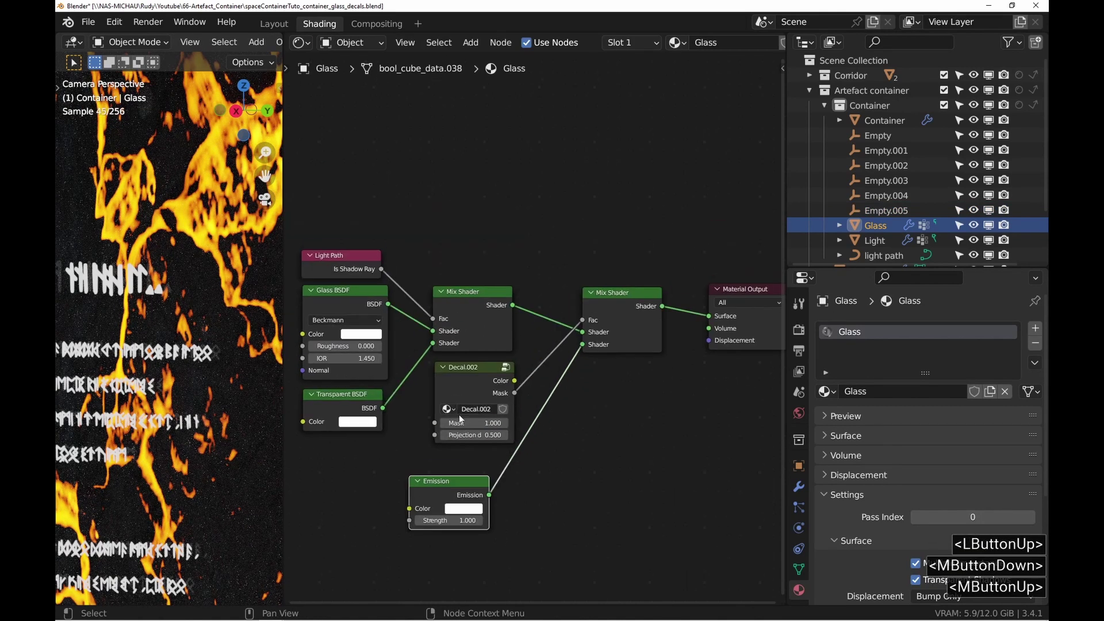
pyautogui.moveTo(463, 369); pyautogui.dragTo(464, 157)
pyautogui.moveTo(439, 481); pyautogui.dragTo(467, 373)
pyautogui.moveTo(460, 143); pyautogui.dragTo(431, 224, button='middle')
pyautogui.moveTo(458, 239); pyautogui.dragTo(377, 167)
# Add a Geometry node beside the Decal node in the Glass material
pyautogui.click(454, 258)
pyautogui.rightClick(638, 160)
pyautogui.hotkey('shift', 'a')
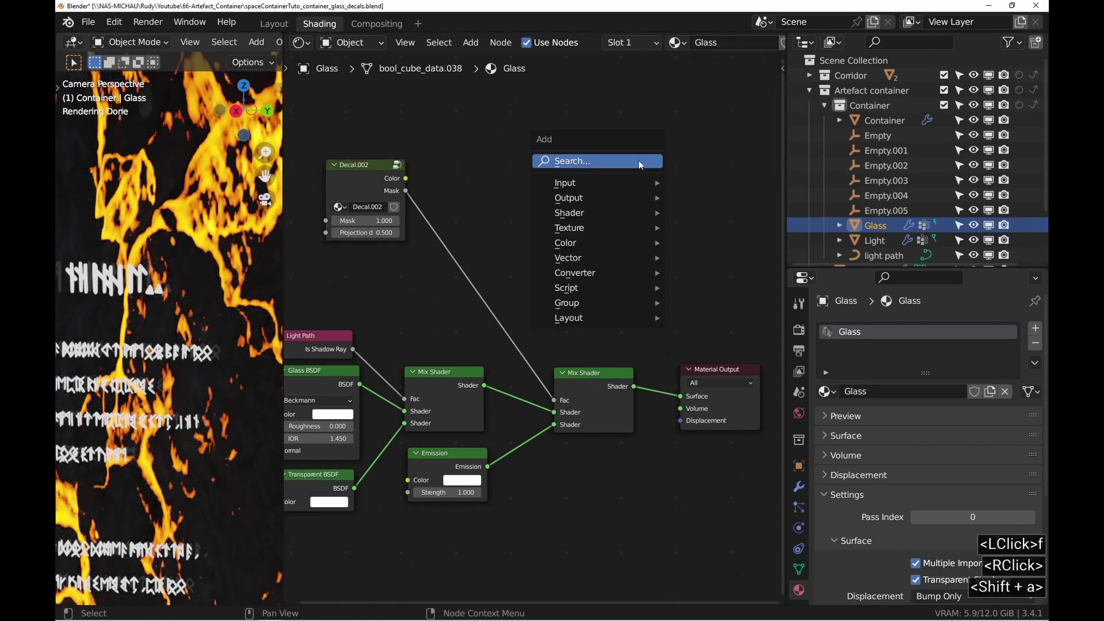
pyautogui.click(638, 161)
pyautogui.write('geom')
pyautogui.press('Return')
pyautogui.click(552, 190)
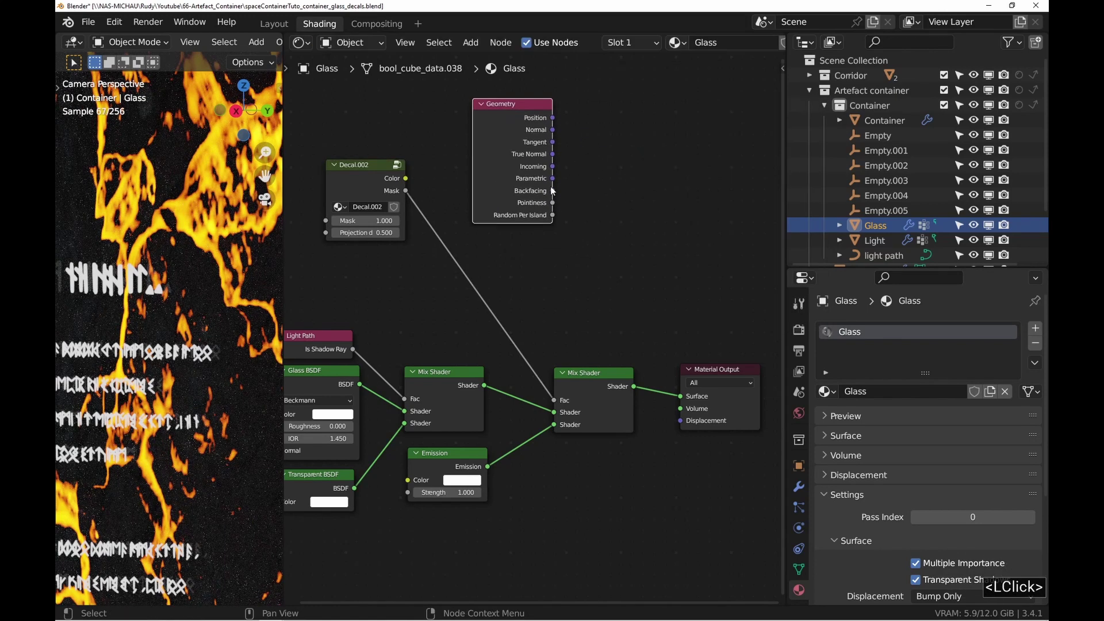
# Multiply the Geometry node's Backfacing by the Decal's Mask and feed the result into the last Mix Shader's Fac
pyautogui.moveTo(573, 174); pyautogui.dragTo(557, 401)
pyautogui.write('mul')
pyautogui.press('Return')
pyautogui.click(492, 190)
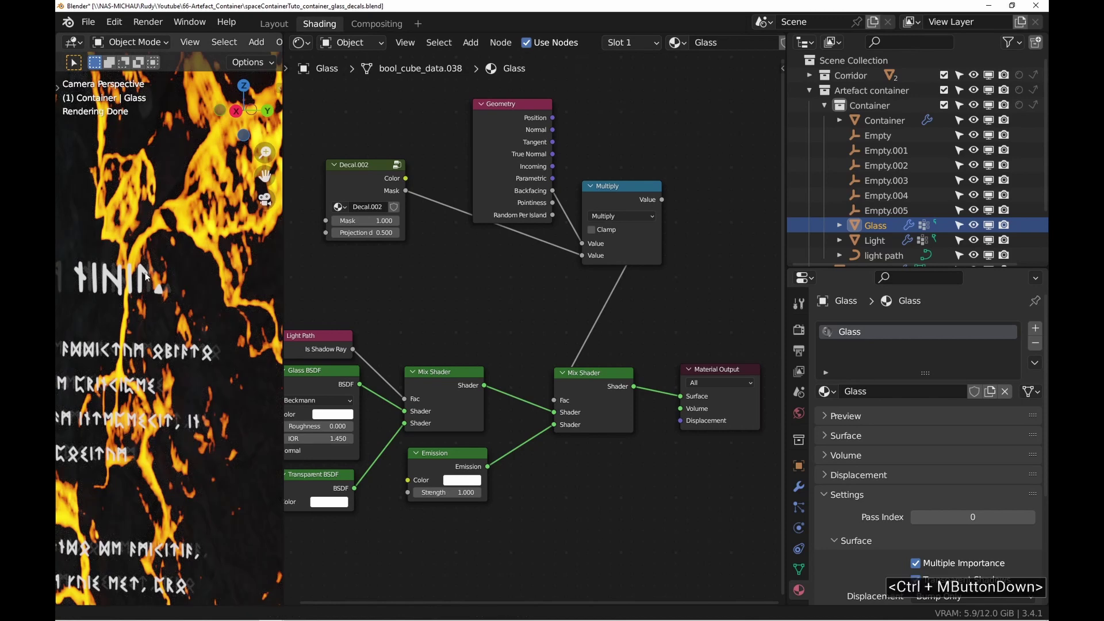
pyautogui.keyDown('ctrl'); pyautogui.moveTo(145, 276); pyautogui.dragTo(132, 322, button='middle'); pyautogui.keyUp('ctrl')
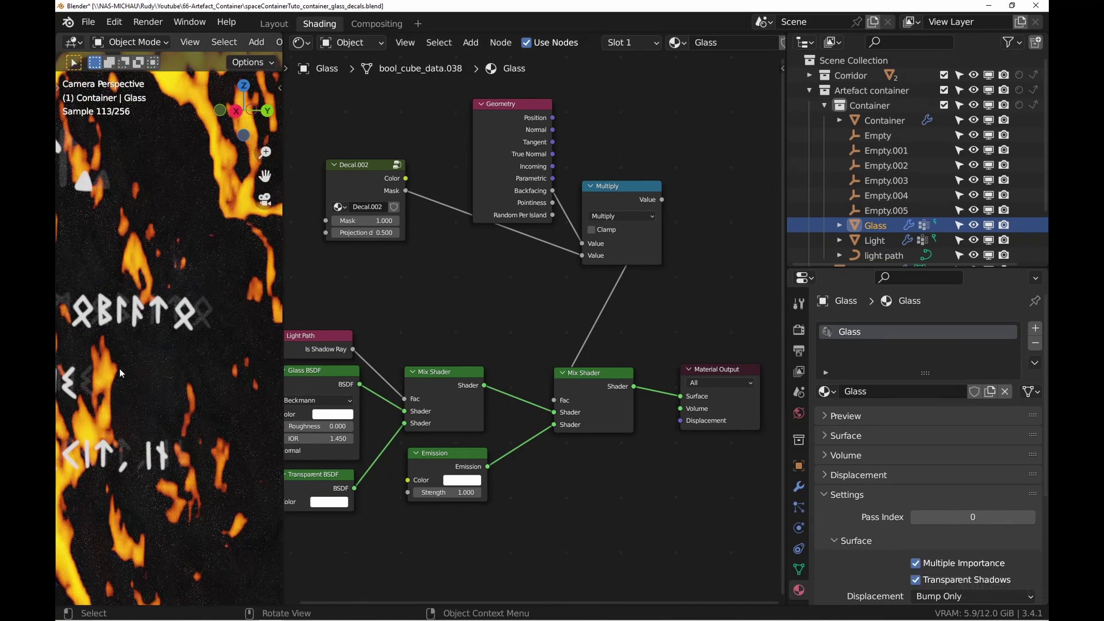
# Spread out the Geometry, Multiply and Decal nodes above the shader chain, leaving space between the Decal and Multiply nodes
pyautogui.moveTo(345, 262); pyautogui.dragTo(421, 263, button='middle')
pyautogui.moveTo(425, 181); pyautogui.dragTo(512, 282)
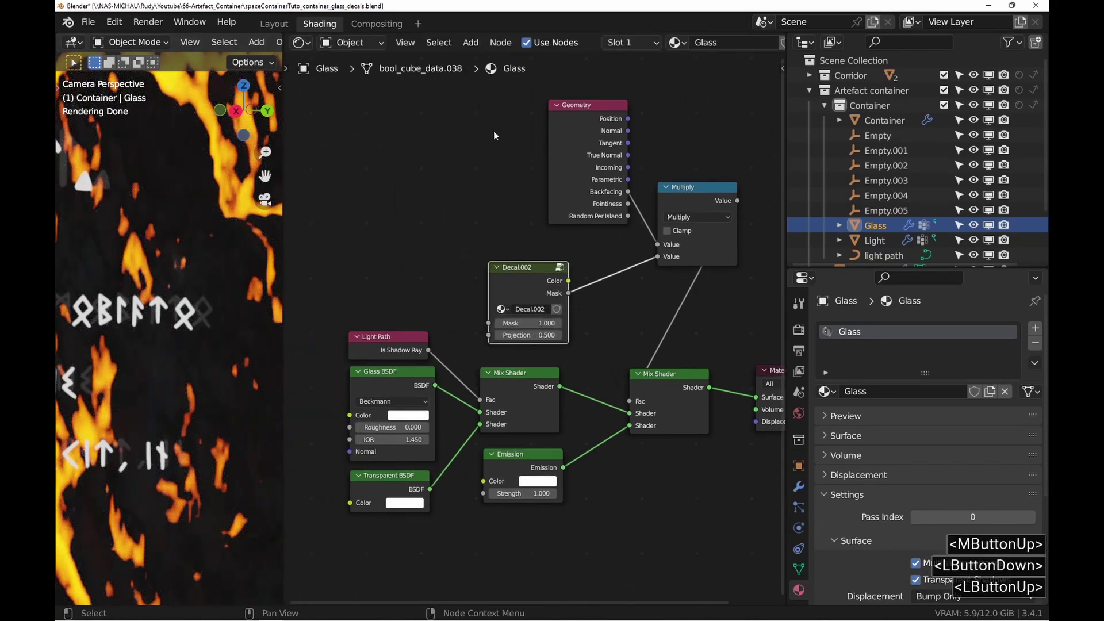
pyautogui.moveTo(495, 134); pyautogui.dragTo(680, 276)
pyautogui.moveTo(685, 244); pyautogui.dragTo(460, 212)
pyautogui.moveTo(446, 227); pyautogui.dragTo(604, 292, button='middle')
pyautogui.scroll(-2, 587, 276)
pyautogui.moveTo(517, 225); pyautogui.dragTo(504, 209)
pyautogui.click(468, 296)
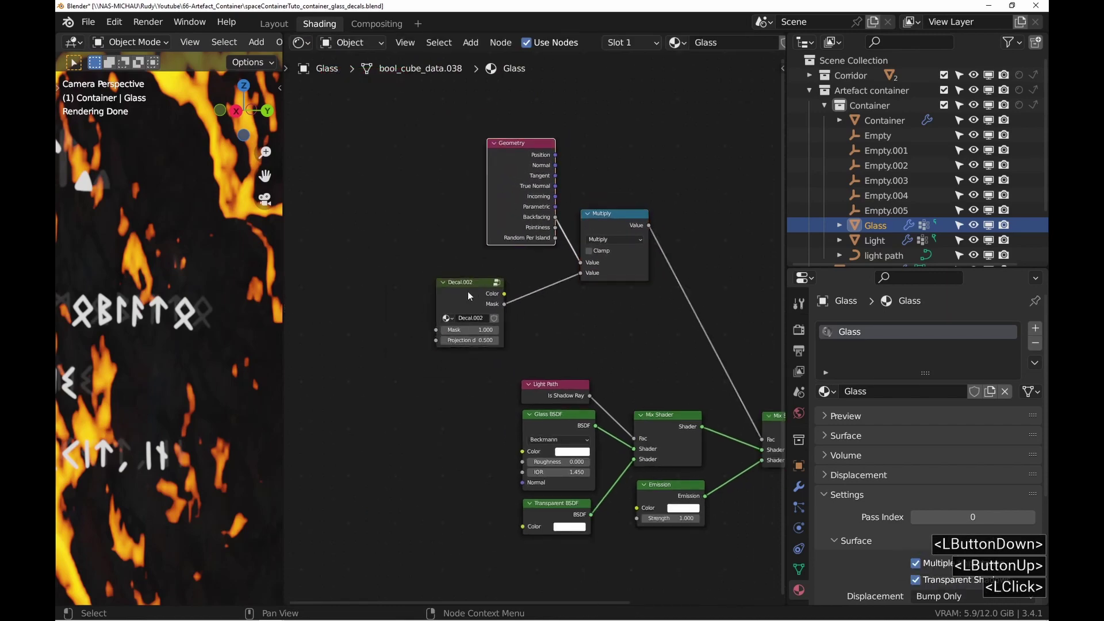
pyautogui.moveTo(468, 295); pyautogui.dragTo(344, 280)
# Zoom back out to the whole container and switch the viewport to solid shading
pyautogui.moveTo(164, 313)
pyautogui.keyDown('ctrl'); pyautogui.mouseDown(button='middle')
pyautogui.moveTo(150, 451)
pyautogui.moveTo(192, 362)
pyautogui.moveTo(177, 362)
pyautogui.mouseUp(button='middle'); pyautogui.keyUp('ctrl')
pyautogui.scroll(-1, 192, 361)
pyautogui.moveTo(526, 303)
pyautogui.mouseDown(button='middle')
pyautogui.moveTo(510, 281)
pyautogui.moveTo(481, 274)
pyautogui.mouseUp(button='middle')
pyautogui.scroll(-3, 479, 279)
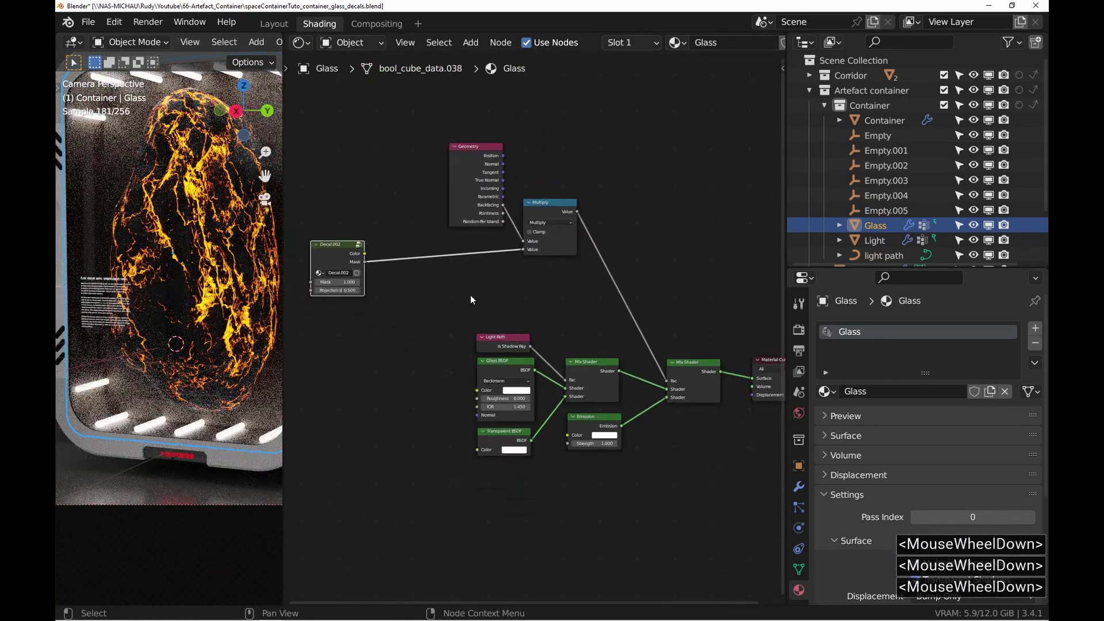
pyautogui.press('z')
pyautogui.click(340, 279)
# Add an image decal from text_02.png to the Glass material and place its empty on the glass's lower right side
pyautogui.keyDown('shift'); pyautogui.moveTo(198, 296); pyautogui.dragTo(179, 331, button='middle'); pyautogui.keyUp('shift')
pyautogui.press('f')
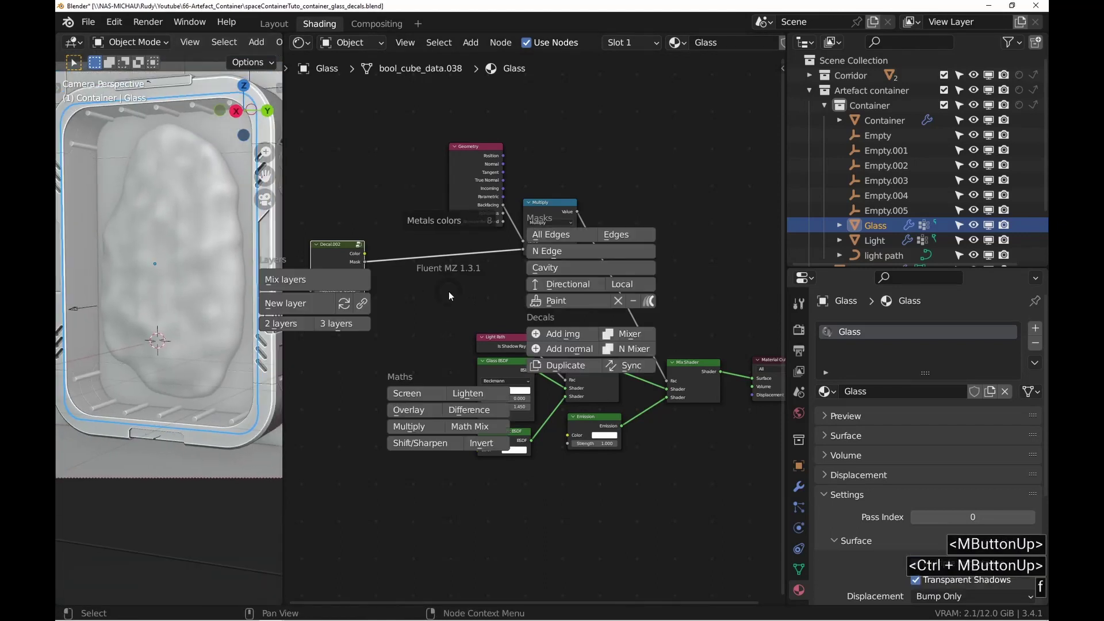
pyautogui.click(568, 336)
pyautogui.click(608, 315)
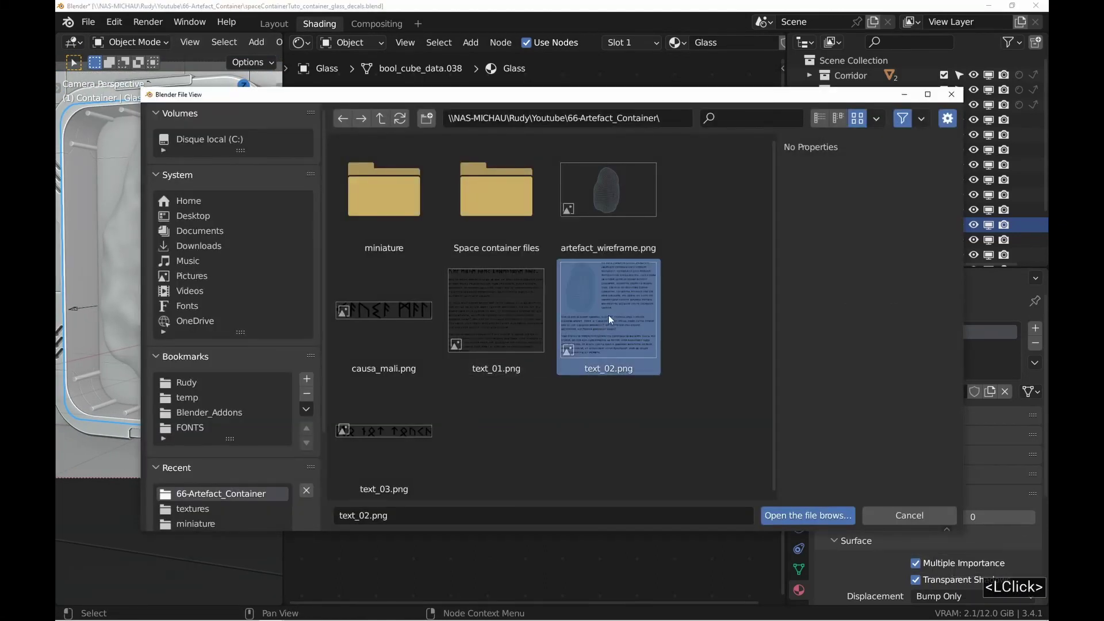
pyautogui.click(809, 515)
pyautogui.keyDown('ctrl'); pyautogui.click(224, 339); pyautogui.keyUp('ctrl')
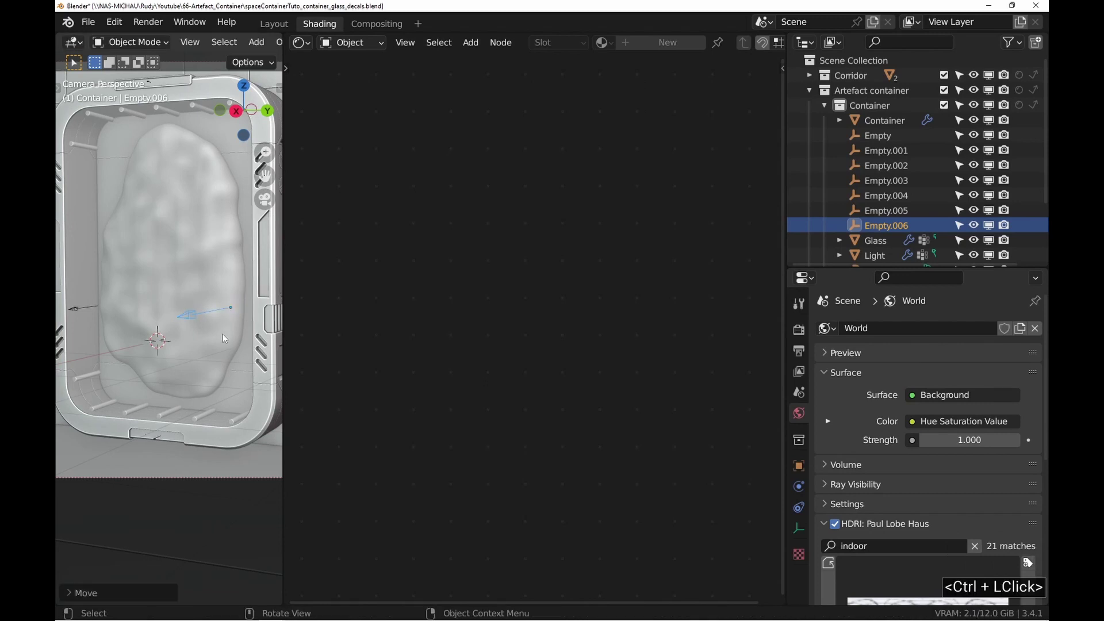
# In a maximized right orthographic view, copy the first text empty's 0.456 scale to all three axes of the new empty
pyautogui.press('KP_3')
pyautogui.hotkey('ctrl', 'space')
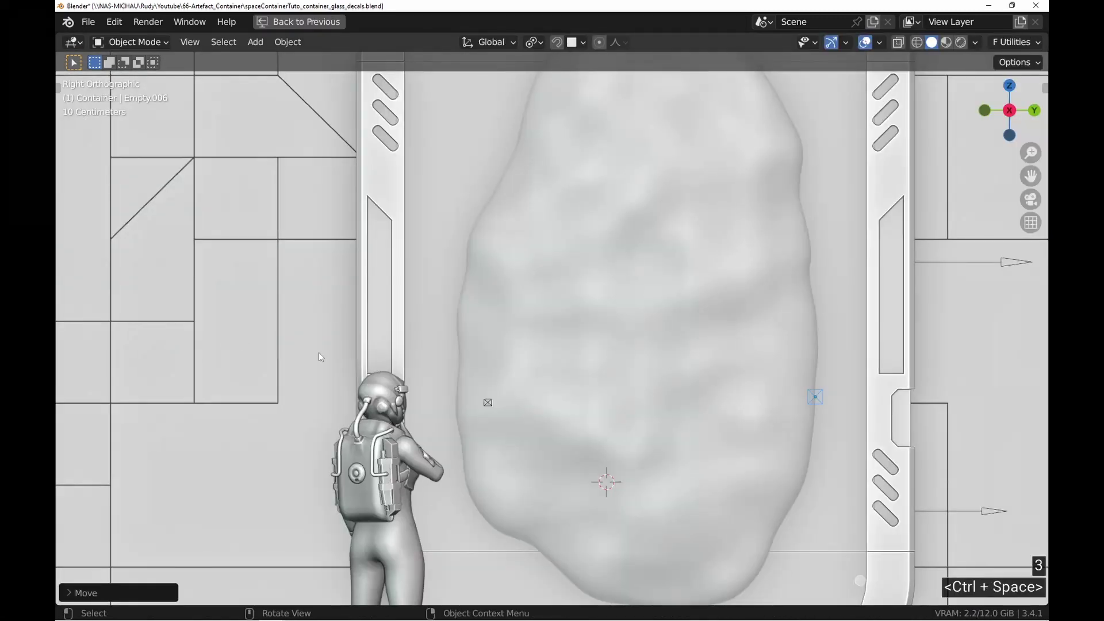
pyautogui.scroll(3, 637, 405)
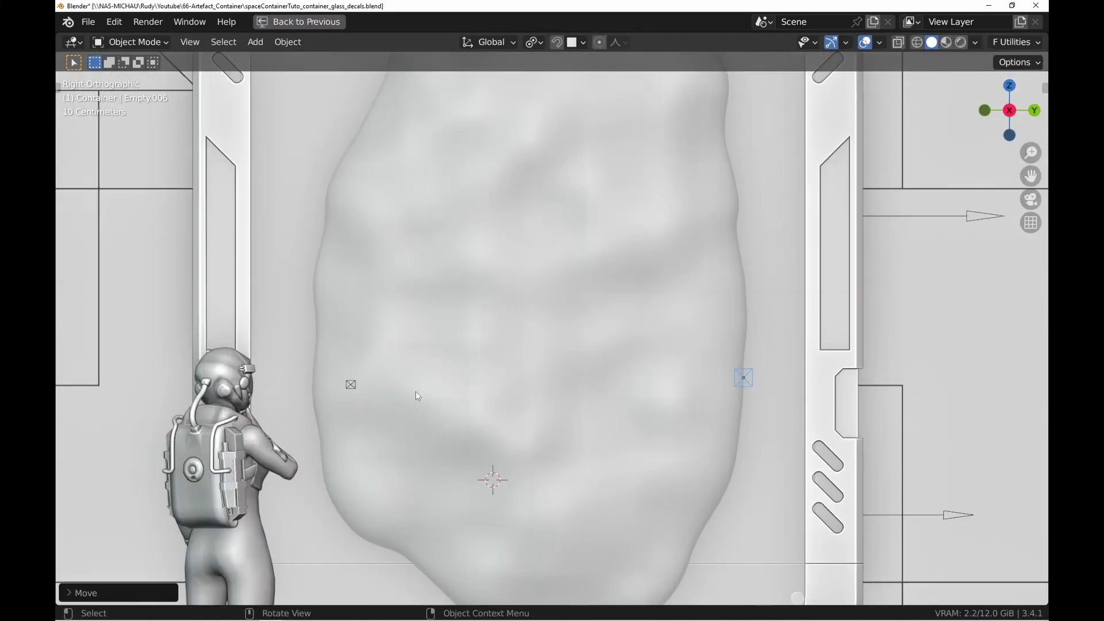
pyautogui.click(349, 385)
pyautogui.press('n')
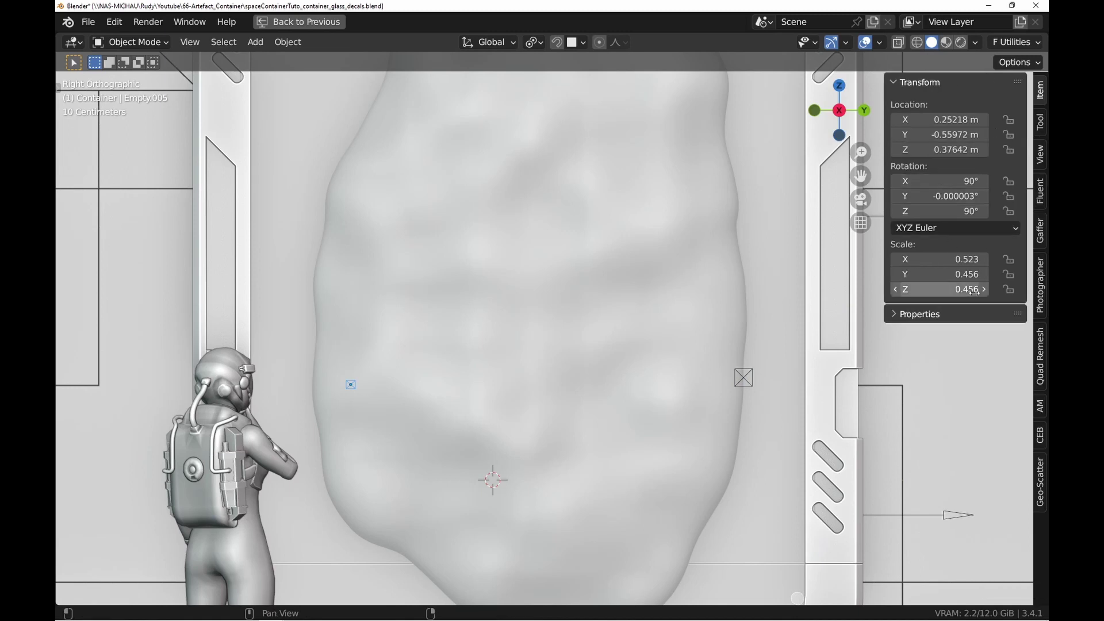
pyautogui.hotkey('ctrl', 'c')
pyautogui.click(744, 378)
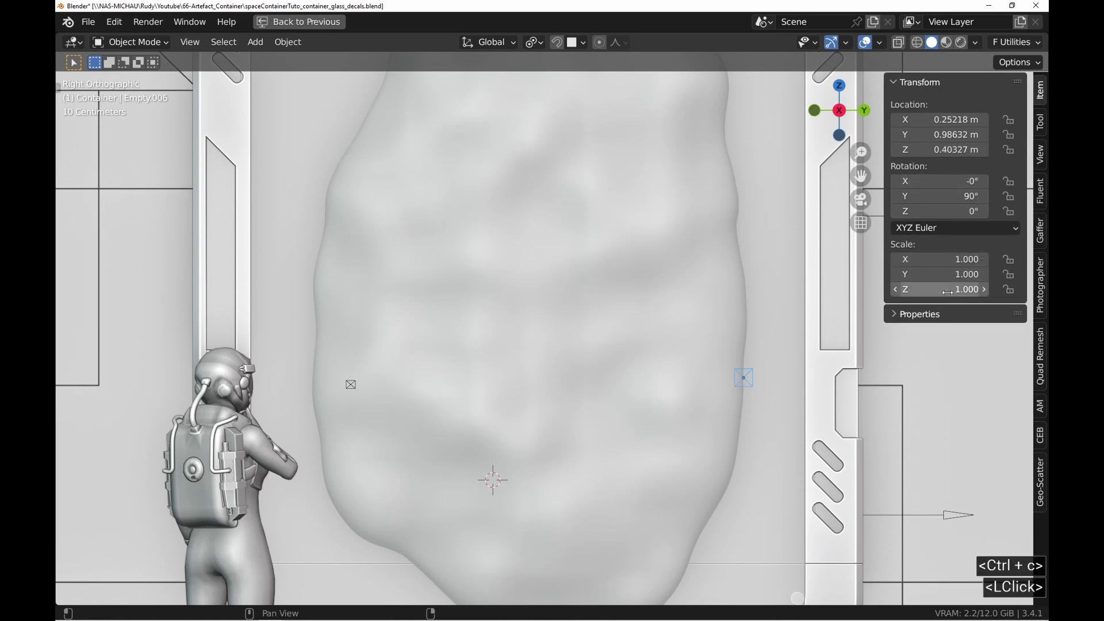
pyautogui.hotkey('ctrl', 'v')
pyautogui.hotkey('ctrl', 'v')
pyautogui.hotkey('ctrl', 'v')
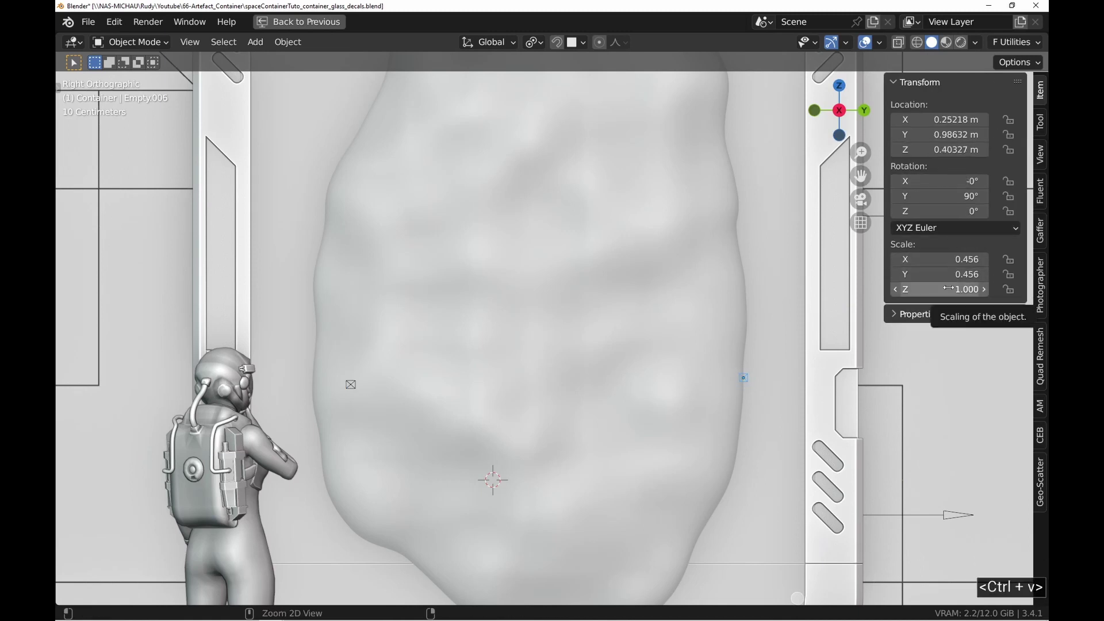
# Copy the first text empty's Z location of 0.37642 m to the new empty to align both vertically
pyautogui.click(349, 384)
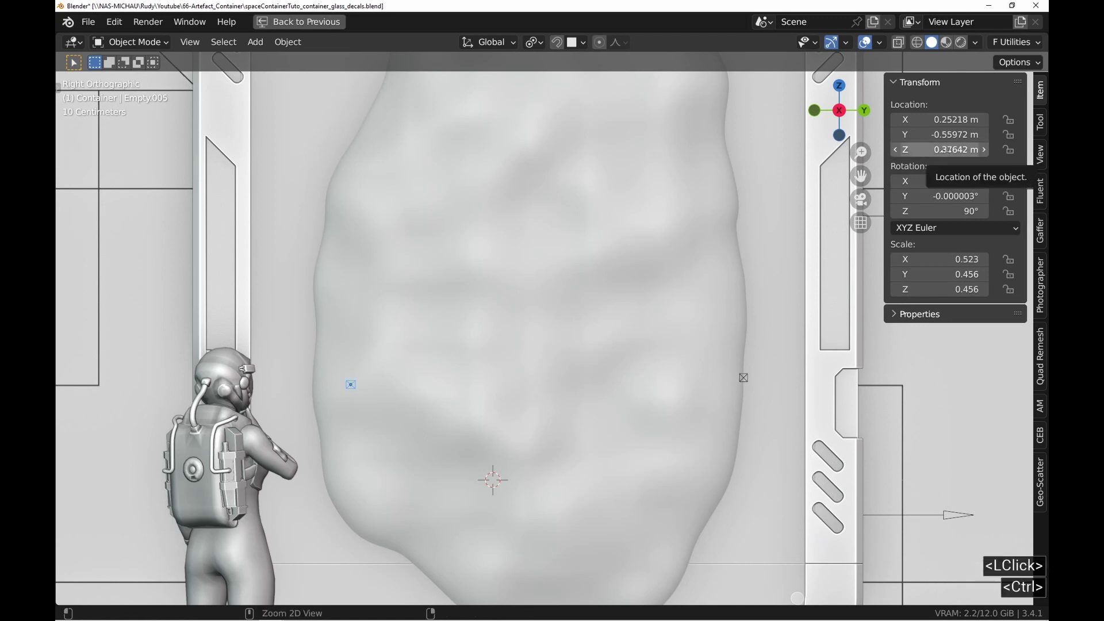
pyautogui.hotkey('ctrl', 'c')
pyautogui.click(741, 378)
pyautogui.hotkey('ctrl', 'v')
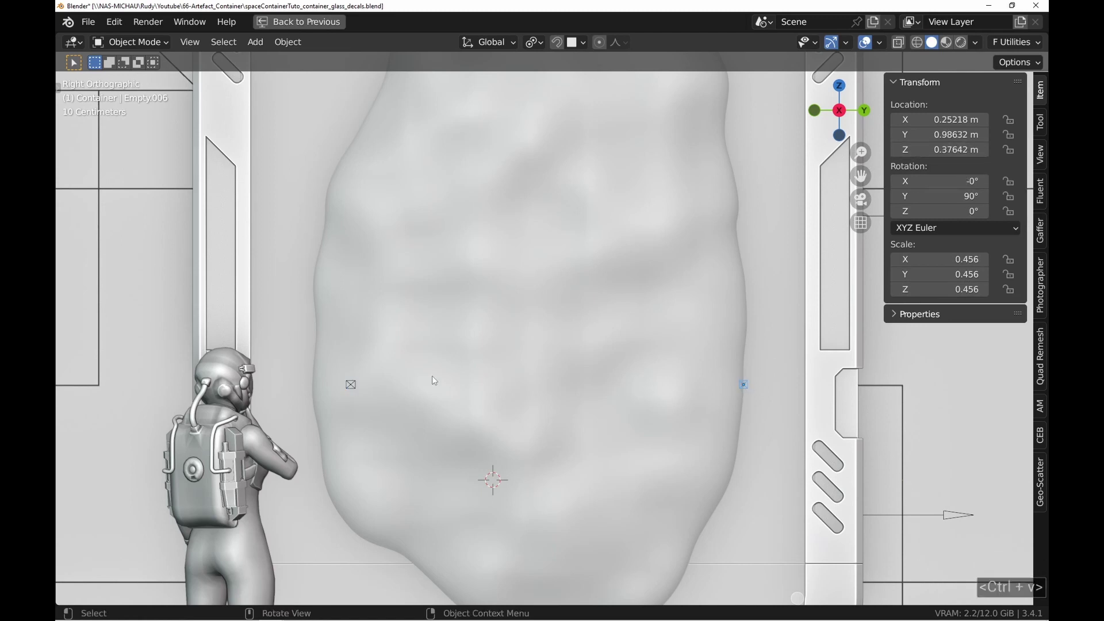
# Restore the split layout, reselect the Glass object and bring both Decal nodes into view
pyautogui.hotkey('ctrl', 'space')
pyautogui.scroll(-3, 217, 332)
pyautogui.keyDown('shift'); pyautogui.click(230, 306); pyautogui.keyUp('shift')
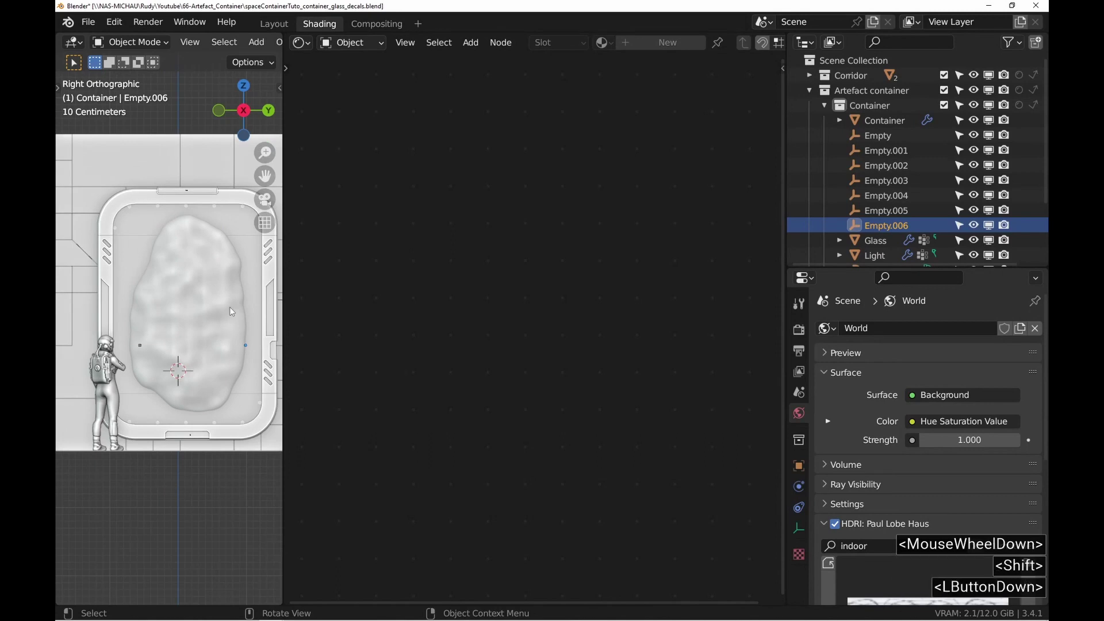
pyautogui.moveTo(611, 350); pyautogui.dragTo(648, 363, button='middle')
pyautogui.moveTo(449, 312); pyautogui.dragTo(527, 300, button='middle')
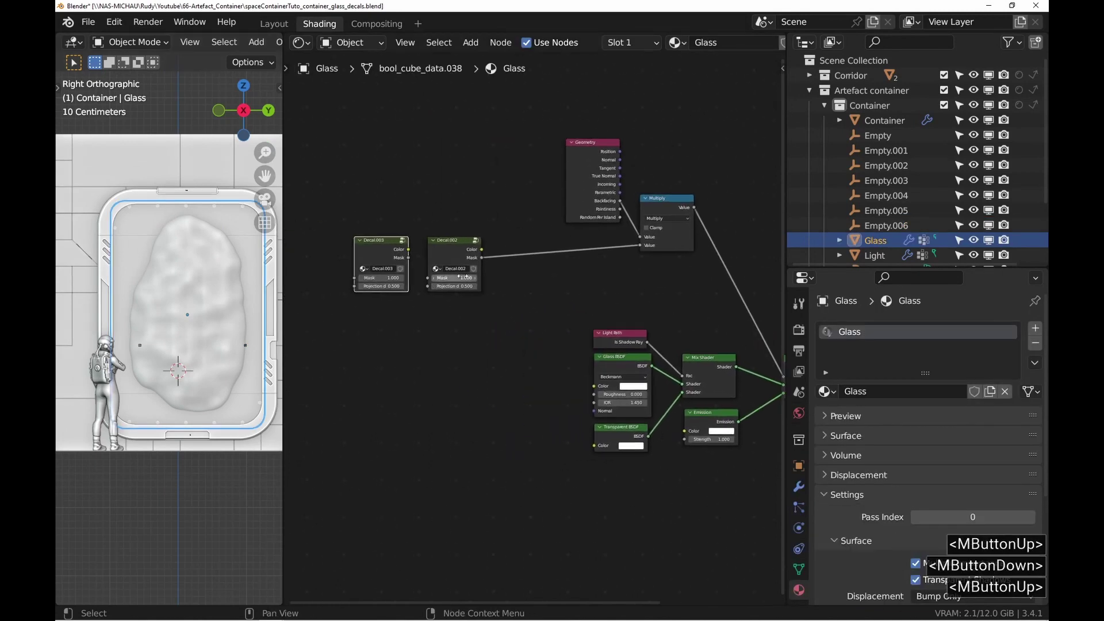
# Place Decal.003 below Decal.002 and add a Fluent Decal Mixer node whose Mask output feeds the Multiply node
pyautogui.scroll(4, 447, 272)
pyautogui.moveTo(367, 264); pyautogui.dragTo(465, 346)
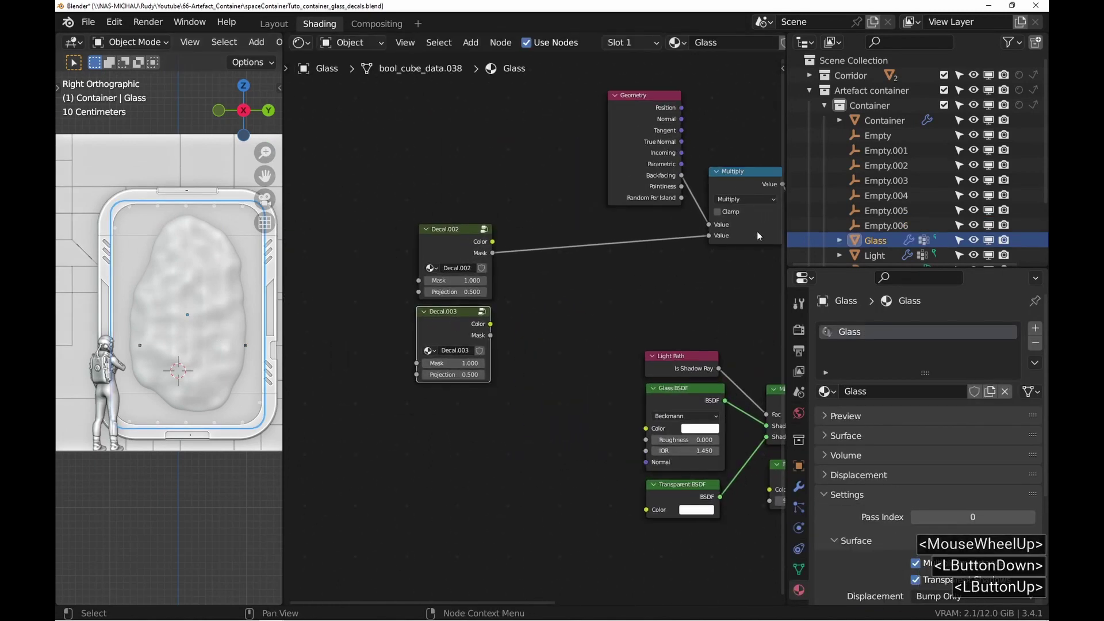
pyautogui.moveTo(631, 234); pyautogui.dragTo(575, 235, button='middle')
pyautogui.press('f')
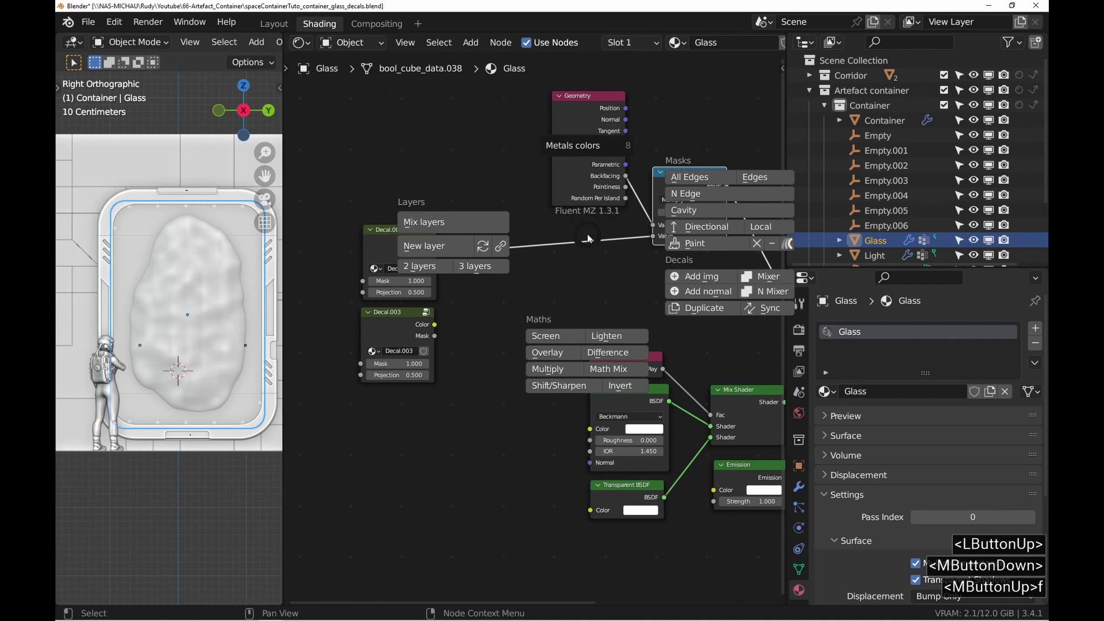
pyautogui.click(771, 280)
pyautogui.moveTo(581, 186); pyautogui.dragTo(507, 214)
pyautogui.moveTo(554, 223); pyautogui.dragTo(650, 236)
# Connect the Color and Mask outputs of Decal.002 and Decal.003 to the mixer's first two slots and show the rendered viewport
pyautogui.scroll(6, 479, 236)
pyautogui.moveTo(481, 265); pyautogui.dragTo(481, 282)
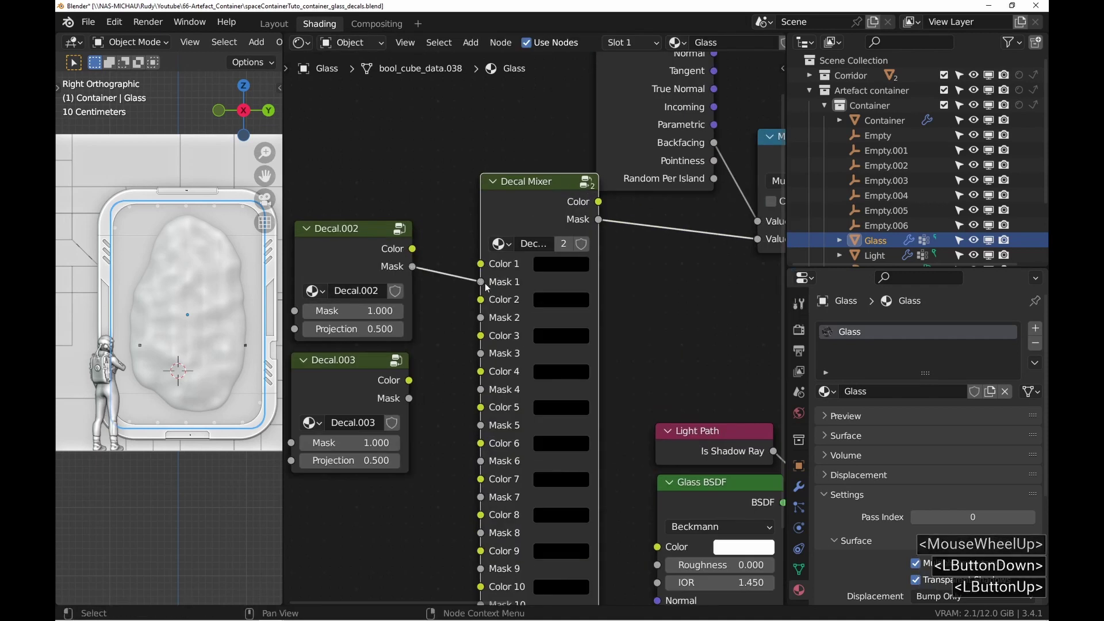
pyautogui.moveTo(412, 249); pyautogui.dragTo(482, 264)
pyautogui.moveTo(409, 381); pyautogui.dragTo(481, 316)
pyautogui.scroll(-2, 484, 303)
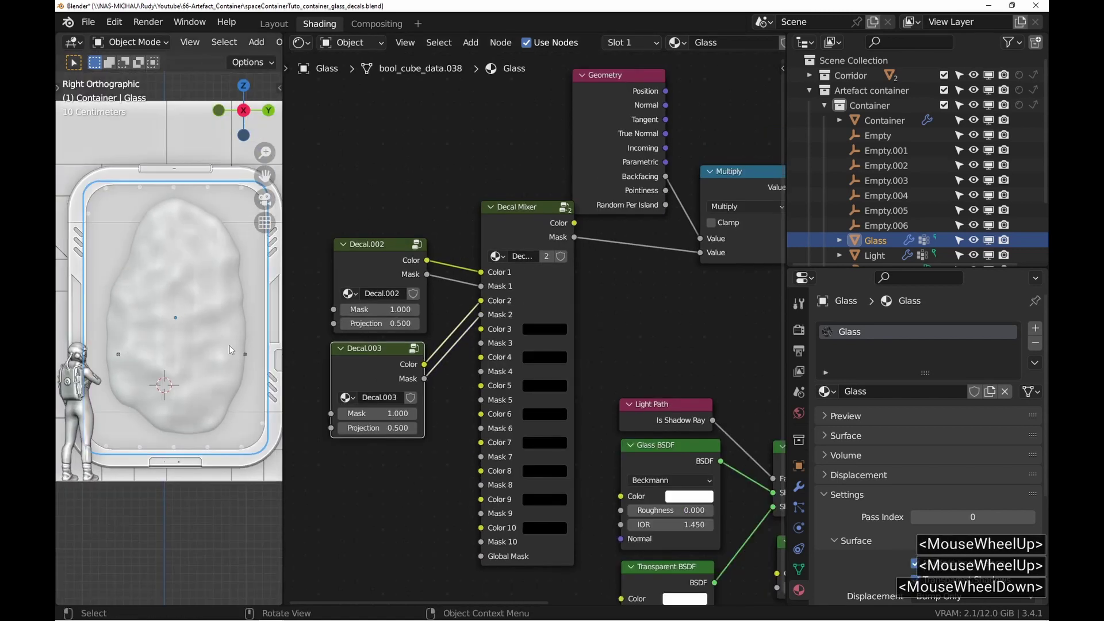
pyautogui.press('z')
pyautogui.click(241, 265)
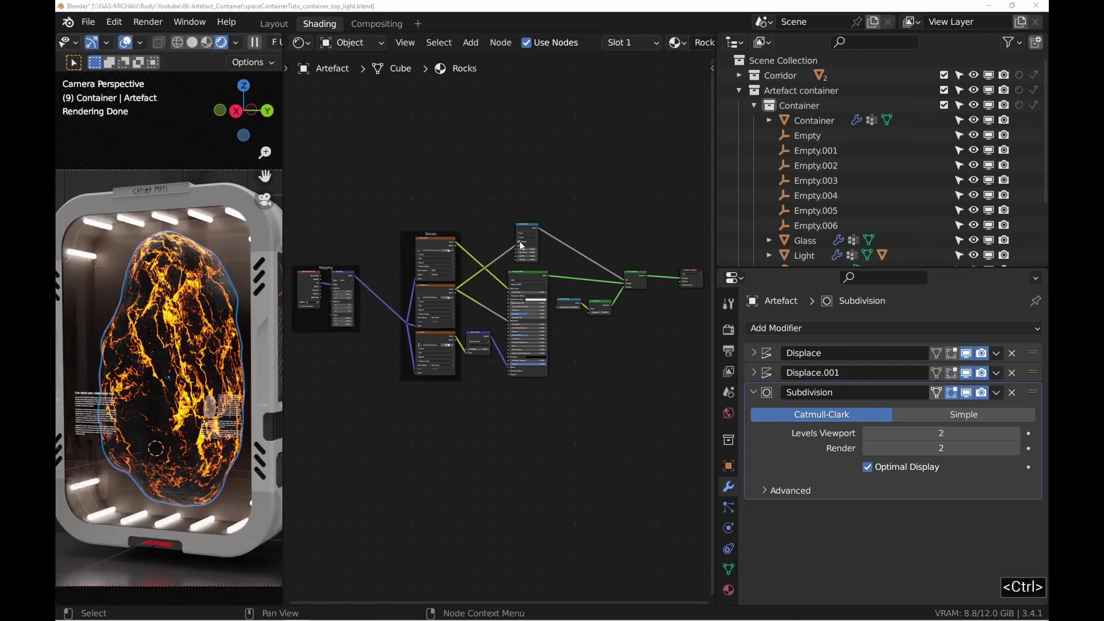
# Set the interpolation of the Map Range node in the artefact's Rocks material to Smooth Step
pyautogui.keyDown('ctrl'); pyautogui.moveTo(520, 245); pyautogui.dragTo(493, 476, button='middle'); pyautogui.keyUp('ctrl')
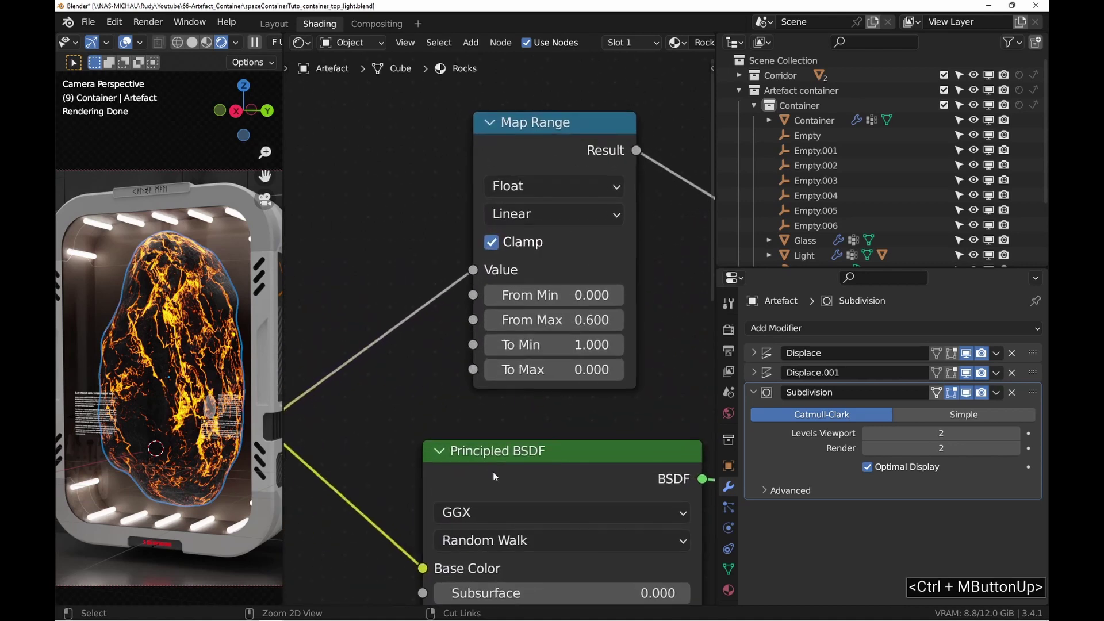
pyautogui.click(554, 214)
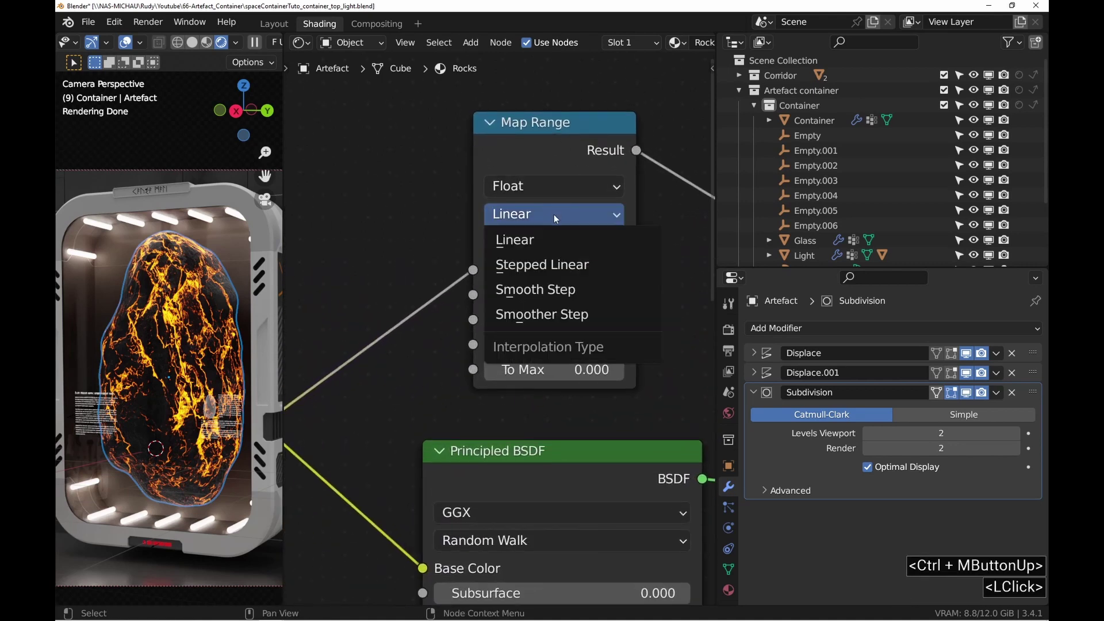
pyautogui.click(589, 291)
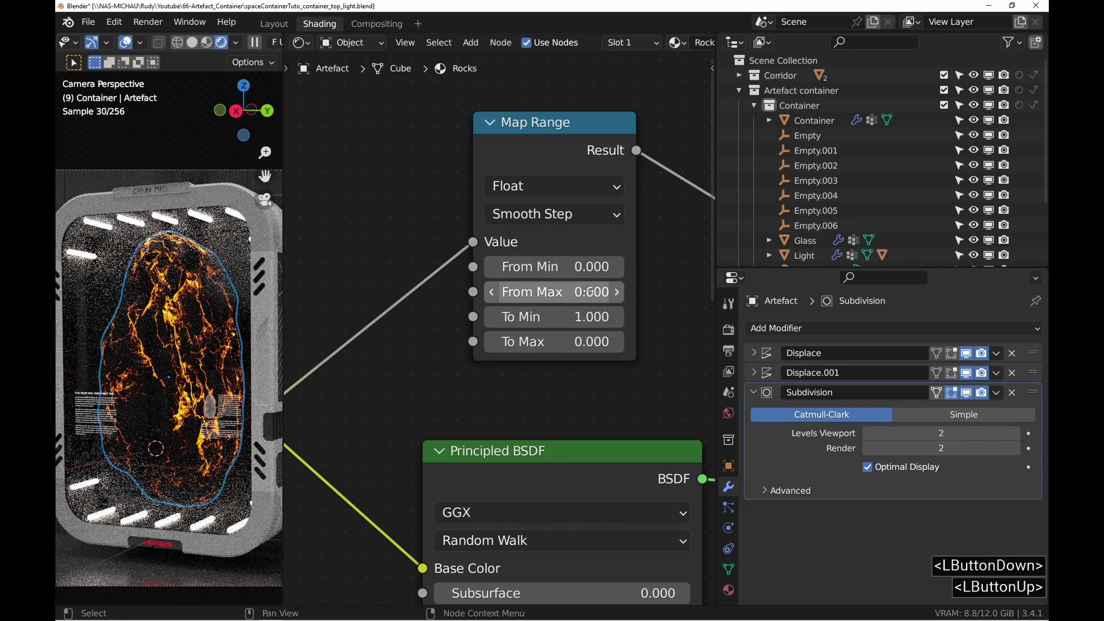
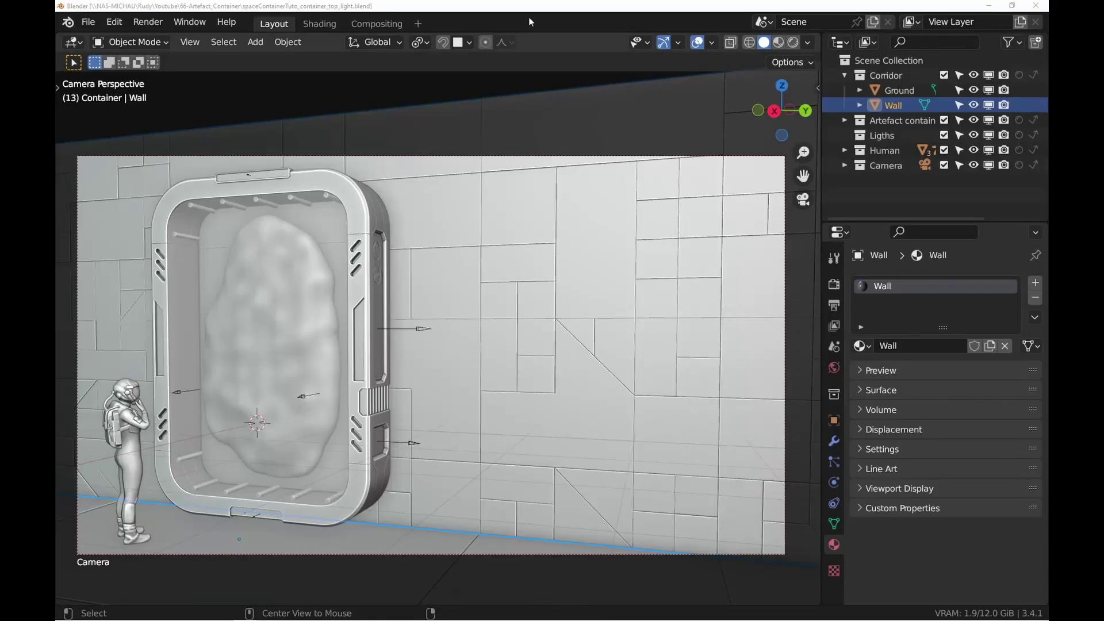
# Add an area light to the Ligths collection and raise it along Z above the container
pyautogui.click(879, 137)
pyautogui.moveTo(433, 241); pyautogui.dragTo(358, 251, button='middle')
pyautogui.hotkey('shift', 'a')
pyautogui.moveTo(353, 243)
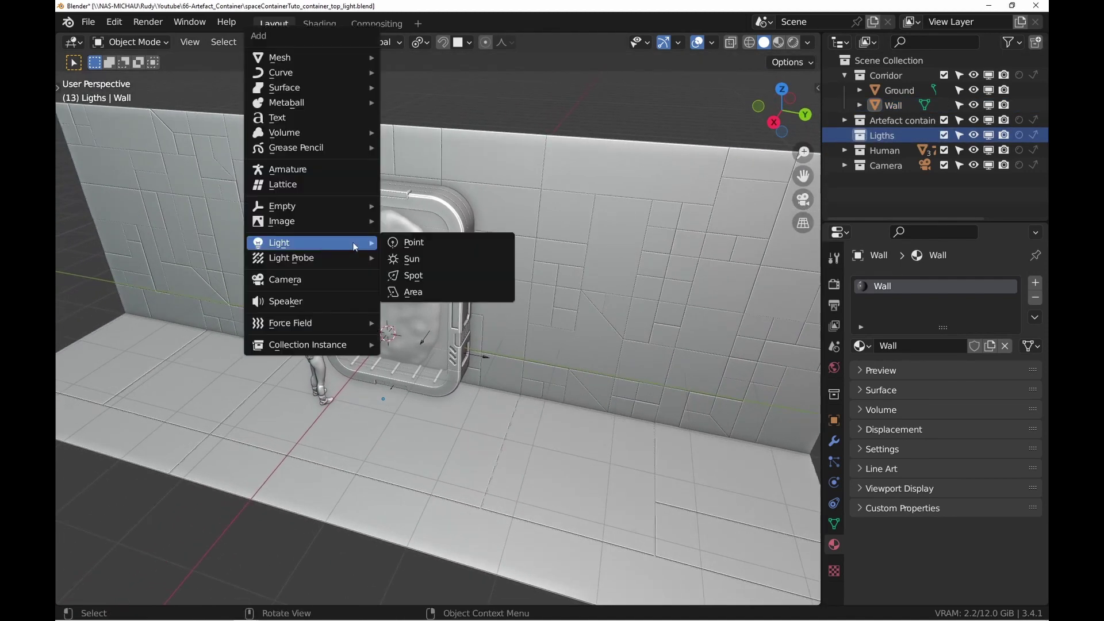
pyautogui.click(406, 293)
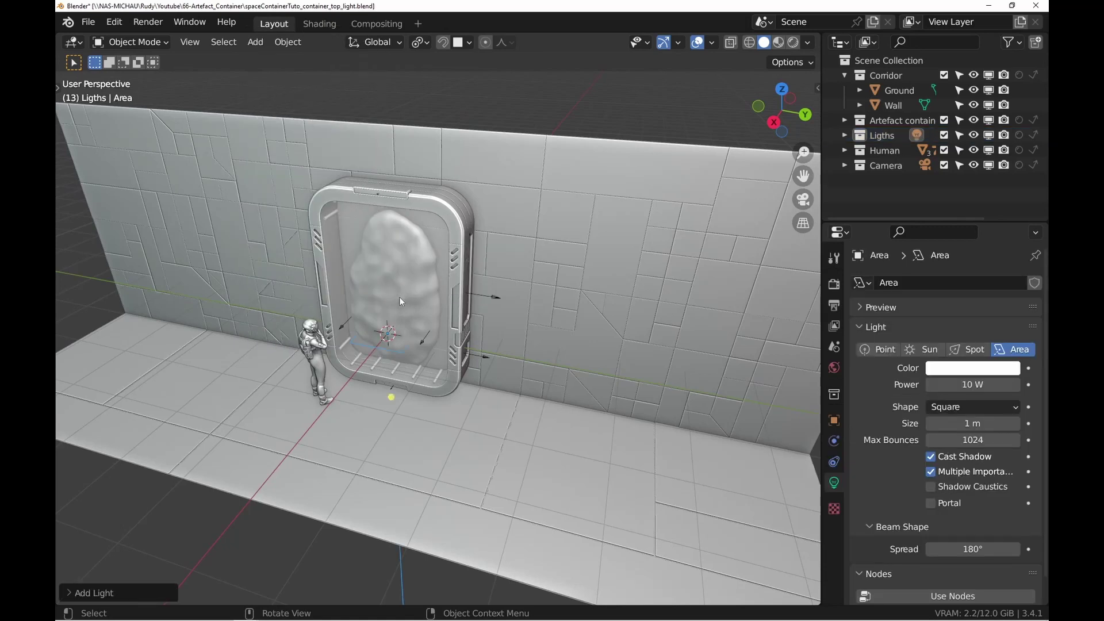
pyautogui.press('g')
pyautogui.press('z')
pyautogui.click(398, 129)
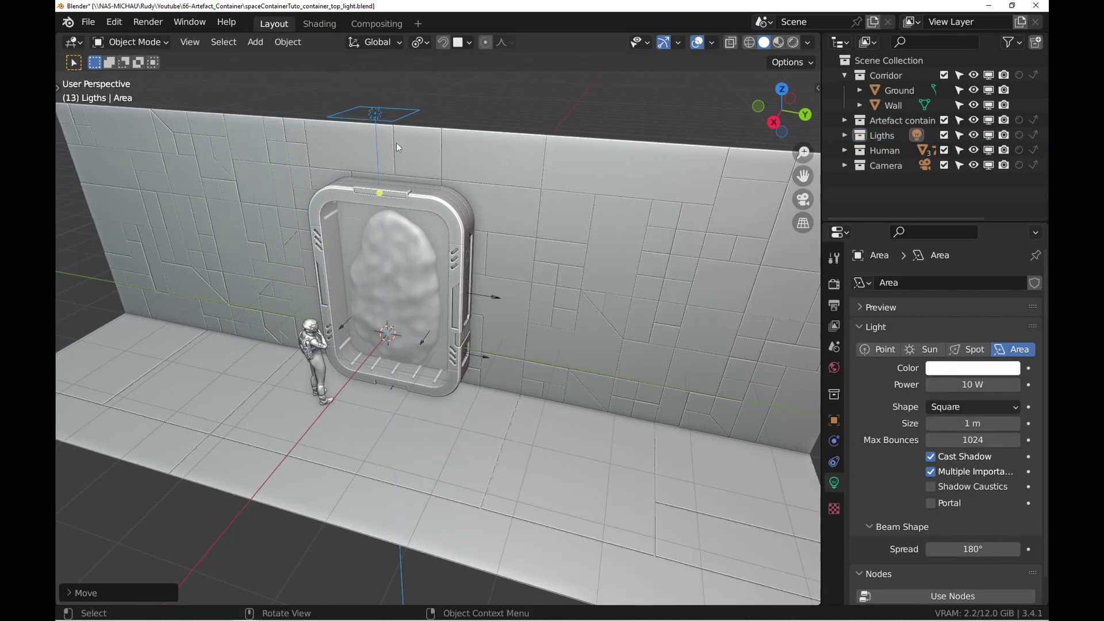
pyautogui.keyDown('shift'); pyautogui.moveTo(396, 143); pyautogui.dragTo(345, 199, button='middle'); pyautogui.keyUp('shift')
# Set the area light's location to X 0.6 m, Y -0.24 m and Z 4.3 m
pyautogui.click(817, 88)
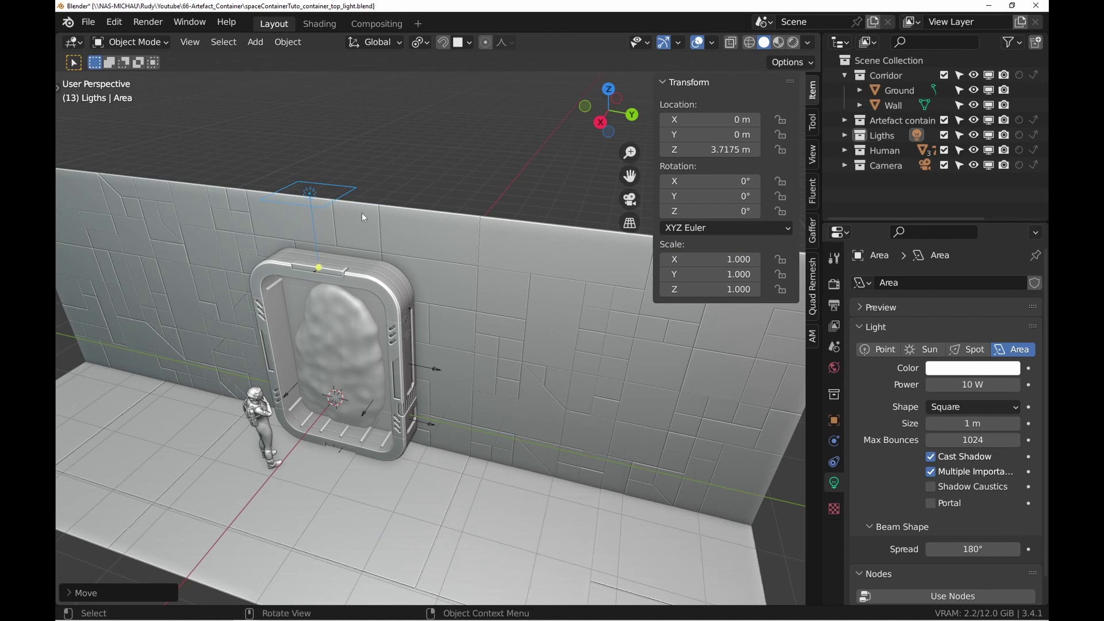
pyautogui.write('0.6')
pyautogui.press('Tab')
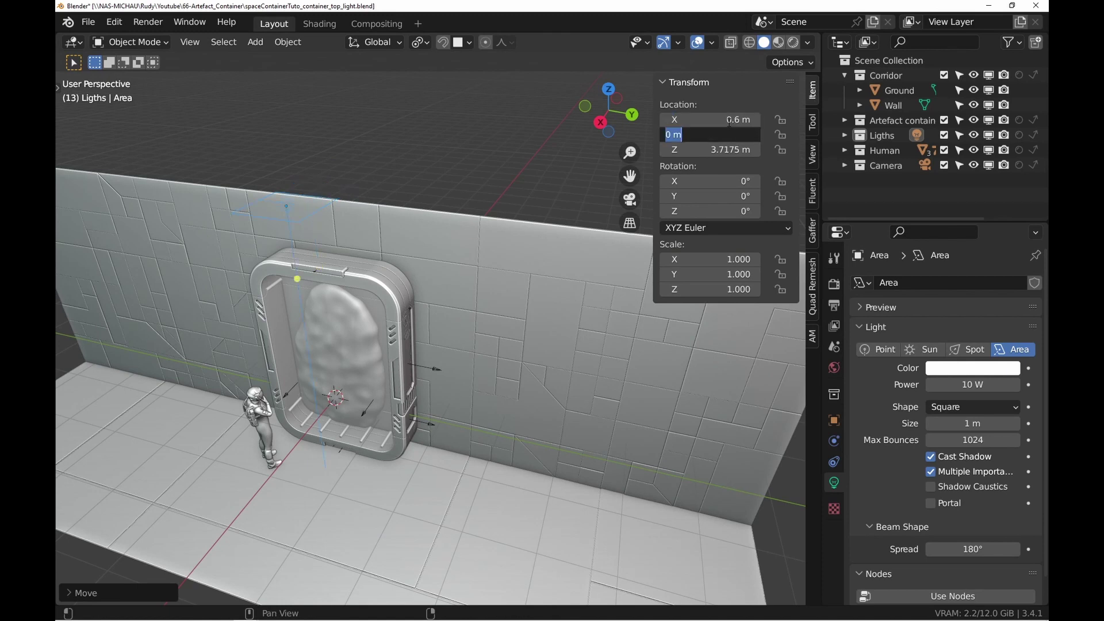
pyautogui.write('-0.24')
pyautogui.press('Tab')
pyautogui.write('4.3')
pyautogui.press('Return')
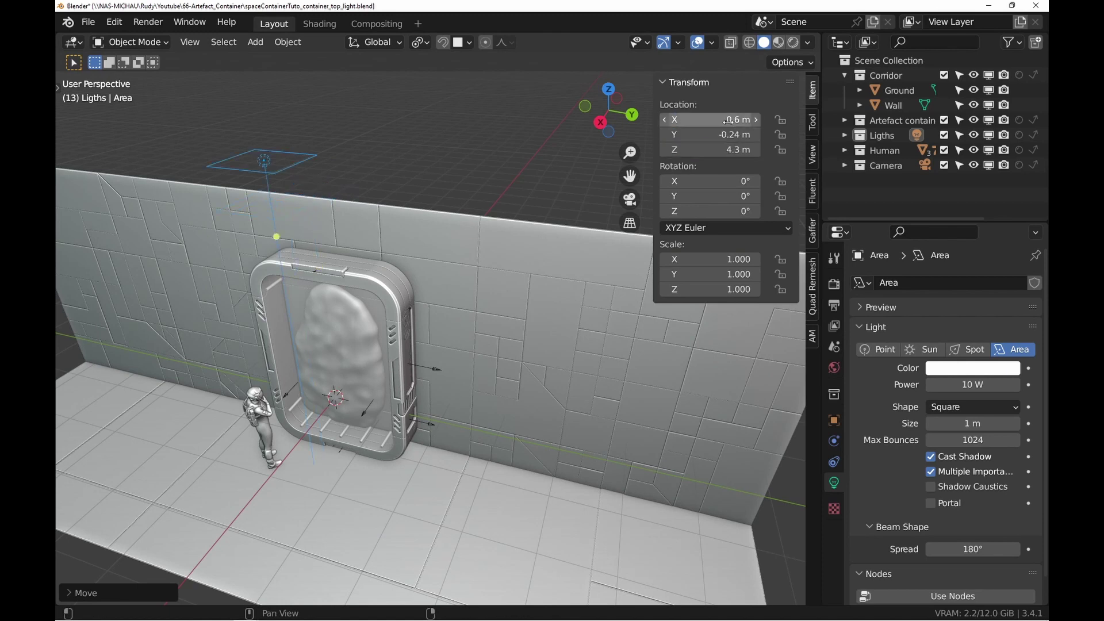
# Scale the overhead area light to 1.5 on X and 3.8 on Y
pyautogui.click(729, 259)
pyautogui.write('1.5')
pyautogui.press('Tab')
pyautogui.write('3')
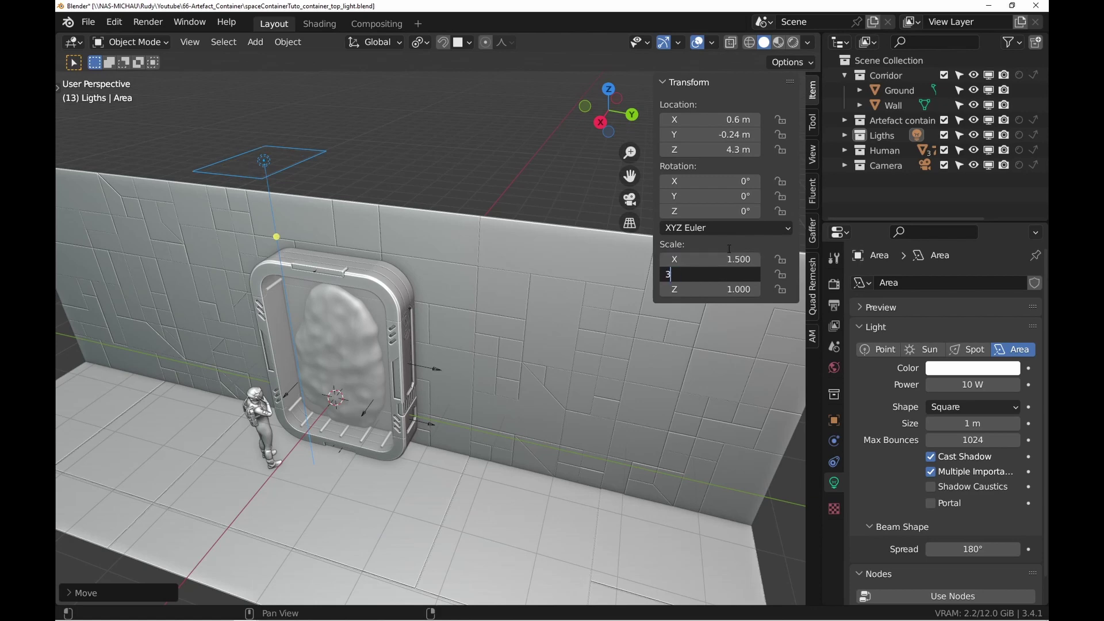
pyautogui.moveTo(425, 291)
pyautogui.mouseDown(button='middle')
pyautogui.moveTo(450, 264)
pyautogui.moveTo(423, 288)
pyautogui.mouseUp(button='middle')
# Switch to the rendered viewport and set the overhead area light's power to 320 W
pyautogui.press('z')
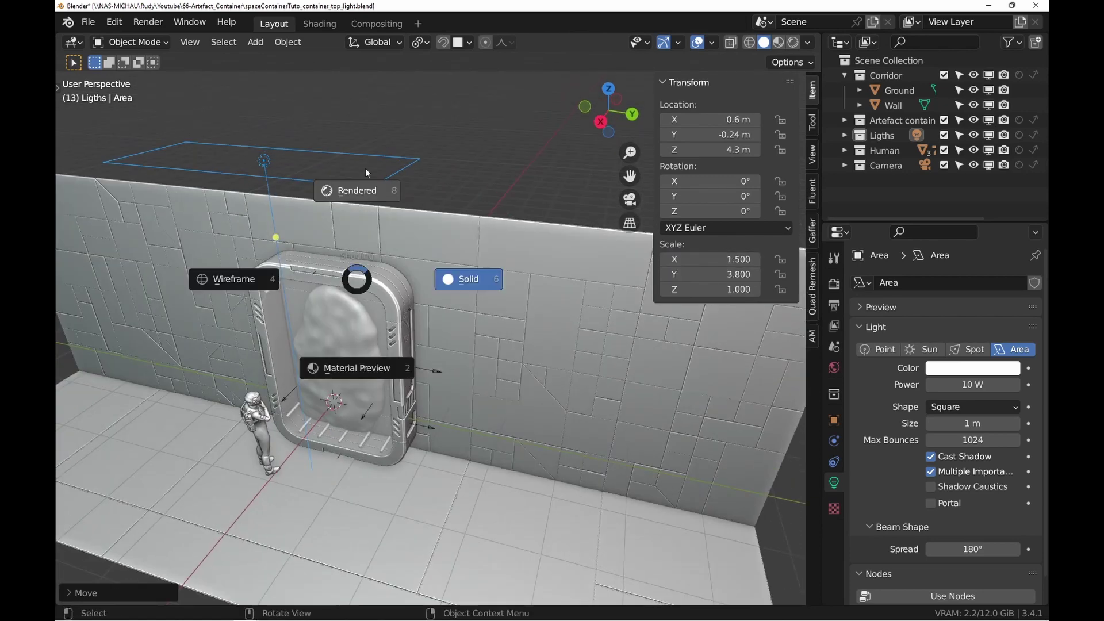
pyautogui.click(364, 168)
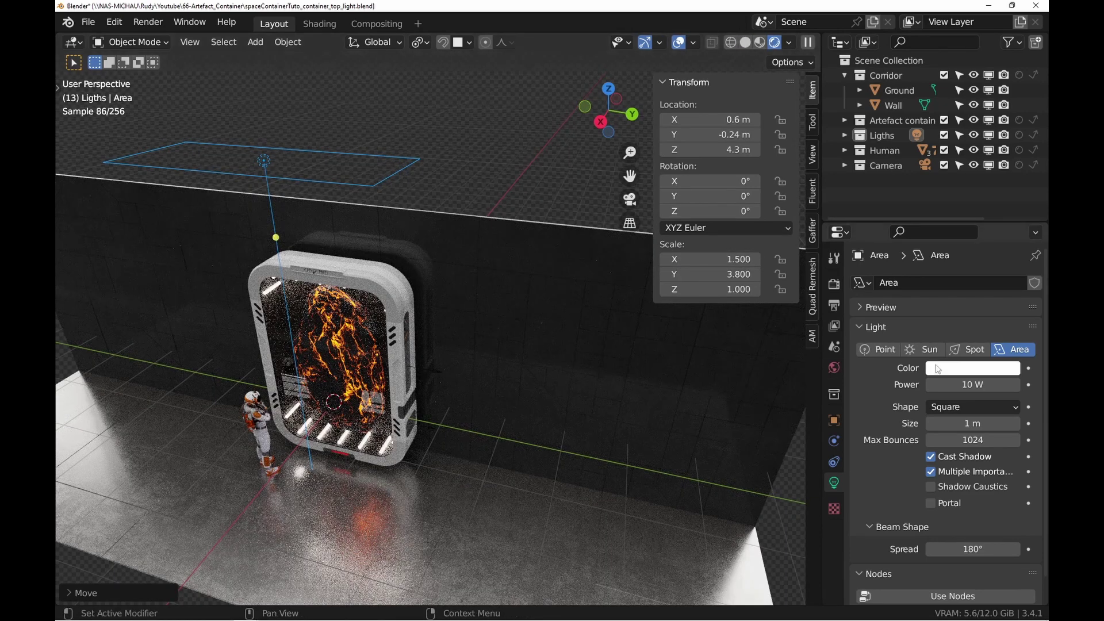
pyautogui.write('320')
pyautogui.press('Return')
pyautogui.moveTo(722, 393); pyautogui.dragTo(749, 357, button='middle')
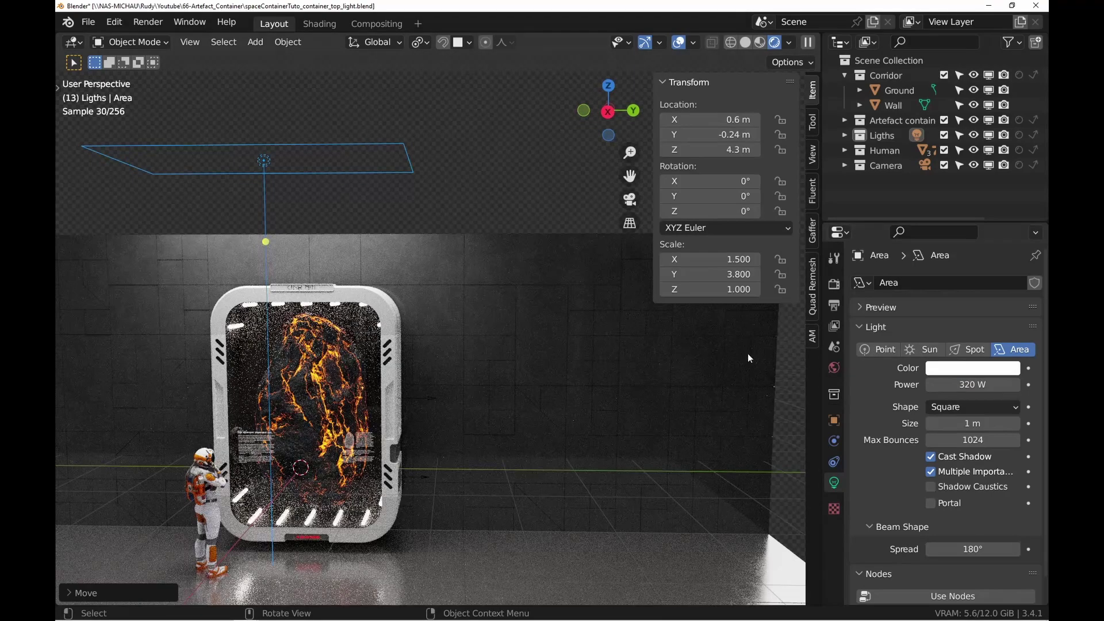
# Give the overhead area light the pale blue hex colour CCDBFF and hide the transform values
pyautogui.click(972, 368)
pyautogui.click(992, 293)
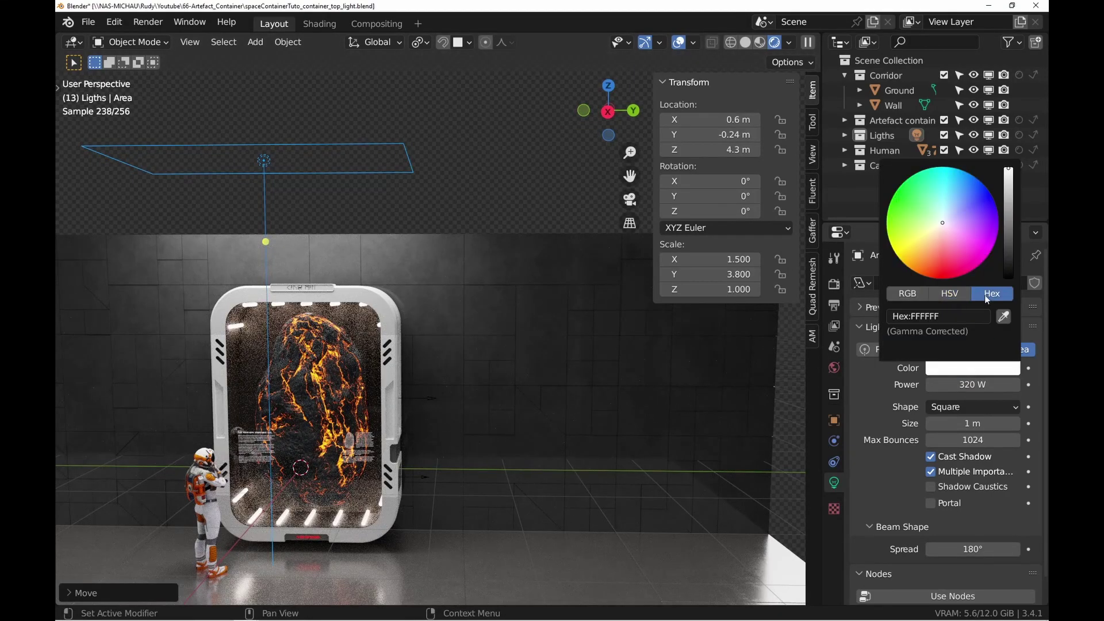
pyautogui.click(942, 316)
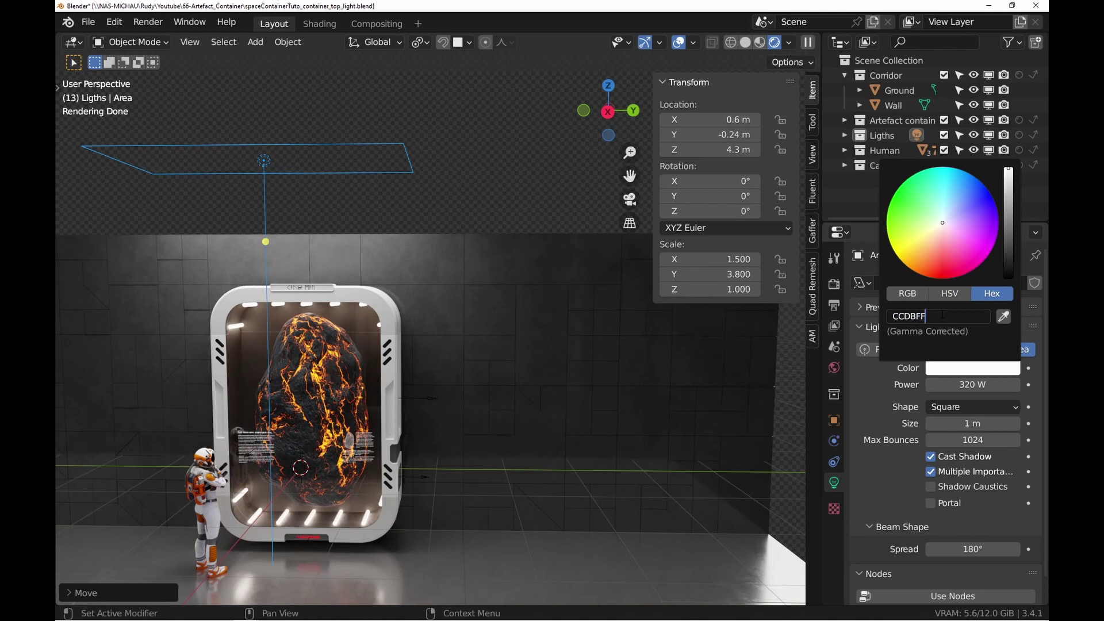
pyautogui.press('Return')
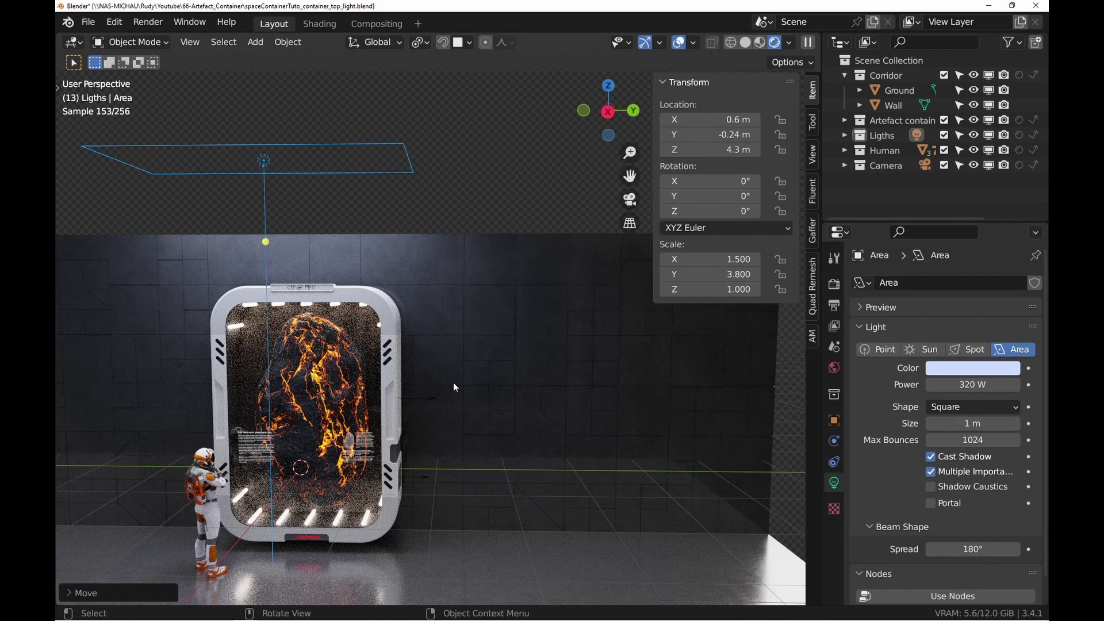
pyautogui.keyDown('shift'); pyautogui.moveTo(345, 402); pyautogui.dragTo(399, 354, button='middle'); pyautogui.keyUp('shift')
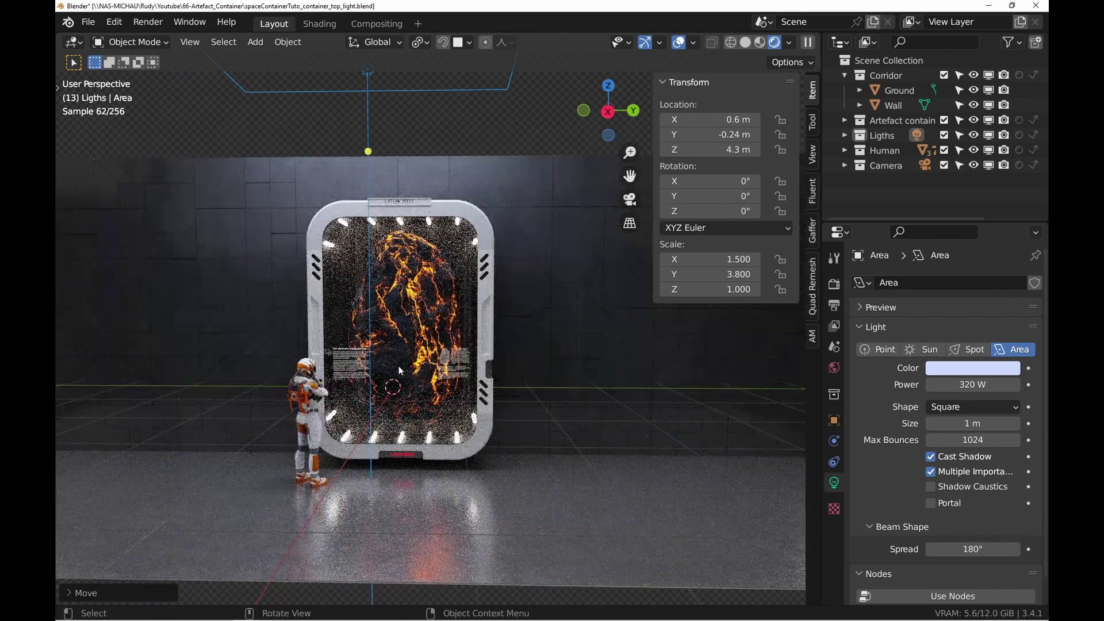
pyautogui.press('n')
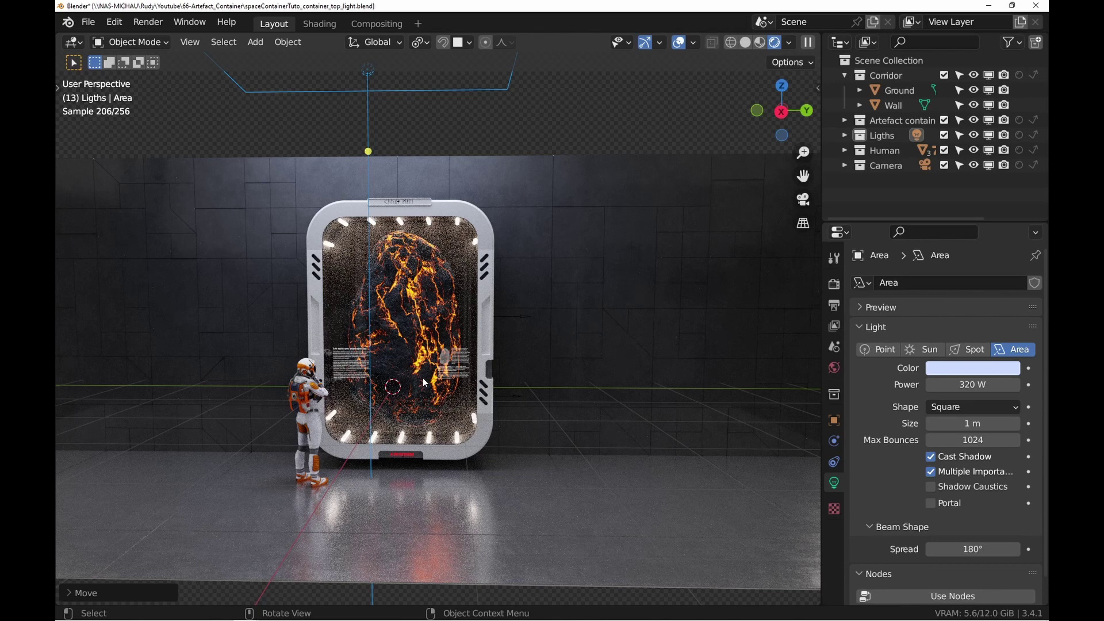
# Add a second area light and move it about 7.95 m along Y, past the end of the wall
pyautogui.hotkey('shift', 'a')
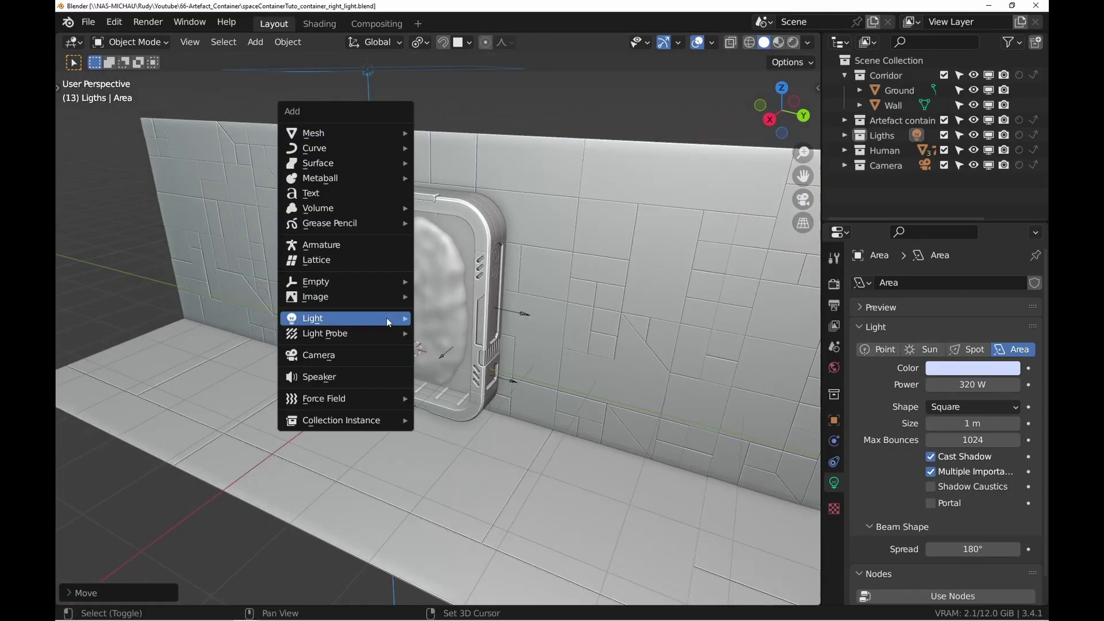
pyautogui.moveTo(429, 315)
pyautogui.click(460, 368)
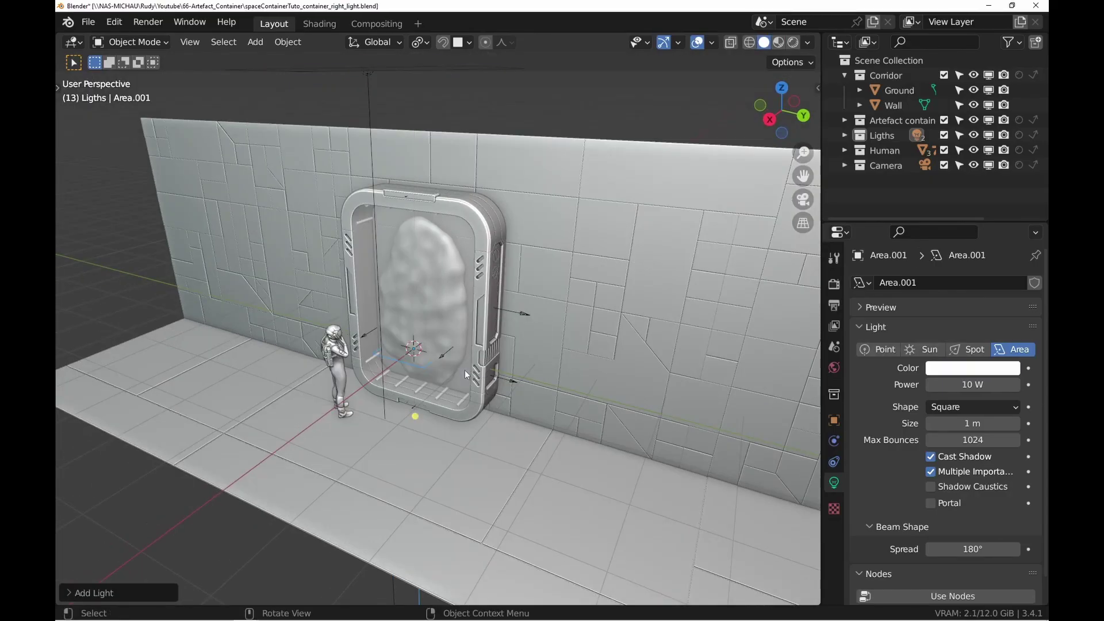
pyautogui.scroll(-5, 493, 355)
pyautogui.press('g')
pyautogui.press('y')
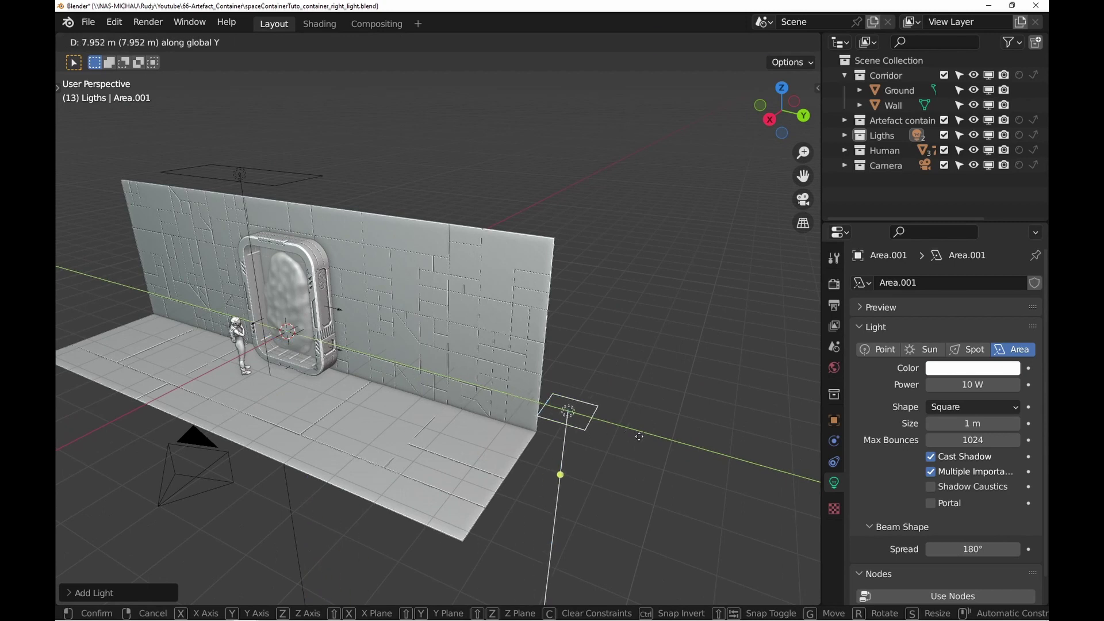
pyautogui.click(639, 436)
# Rotate the second area light -90° about X and set its location to X 0.6 m, Y 9.3 m, Z 0.95 m
pyautogui.write('rx-90')
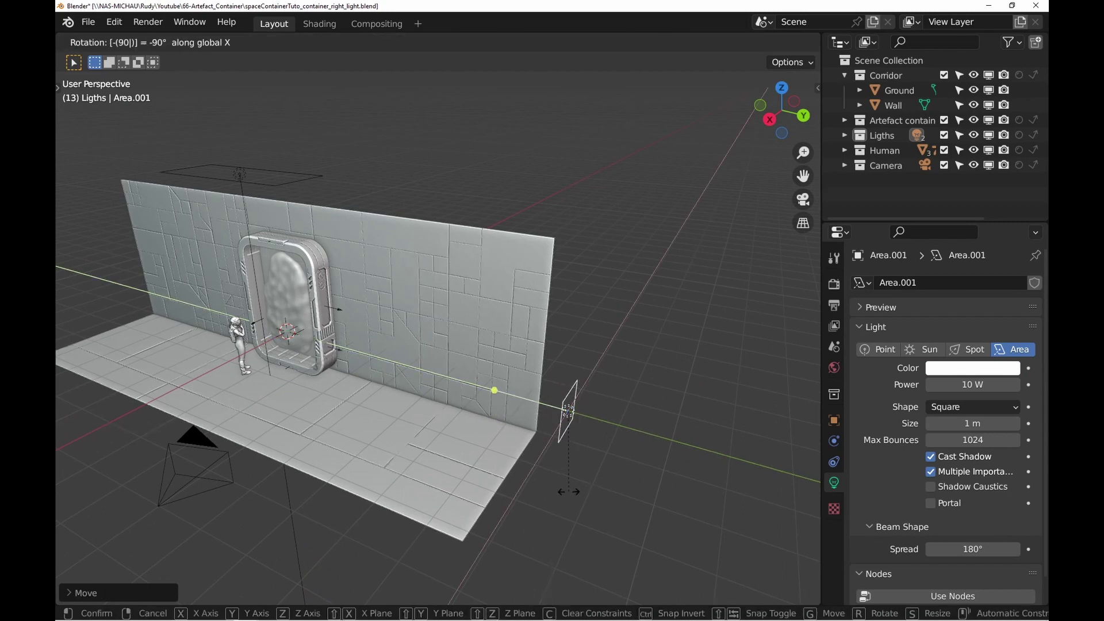
pyautogui.press('Return')
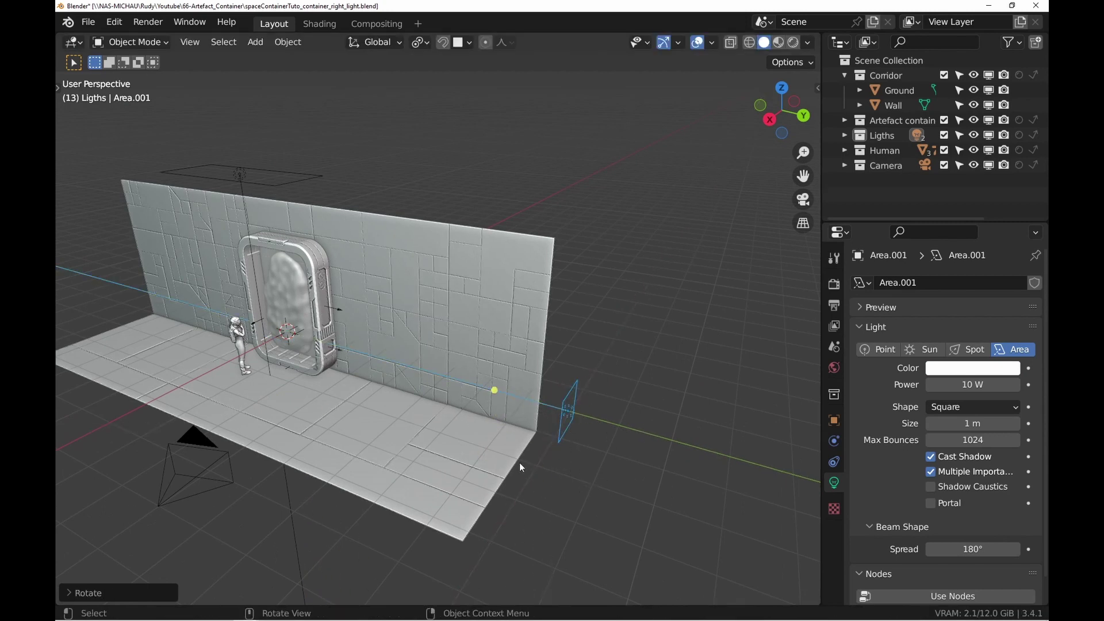
pyautogui.press('n')
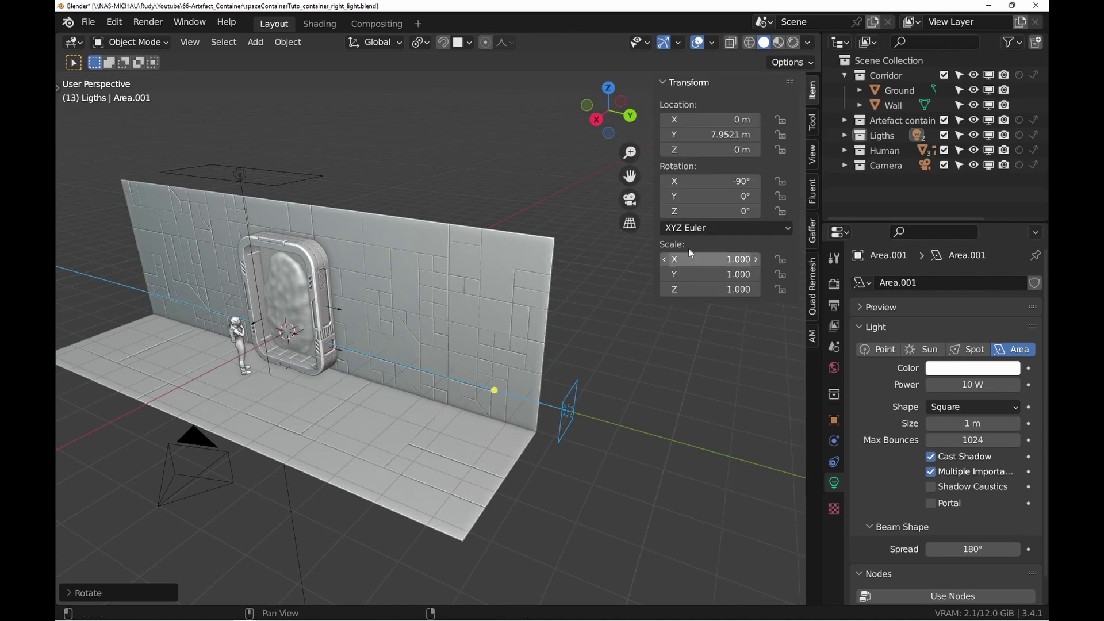
pyautogui.click(715, 121)
pyautogui.write('0.6')
pyautogui.press('Tab')
pyautogui.write('9.3')
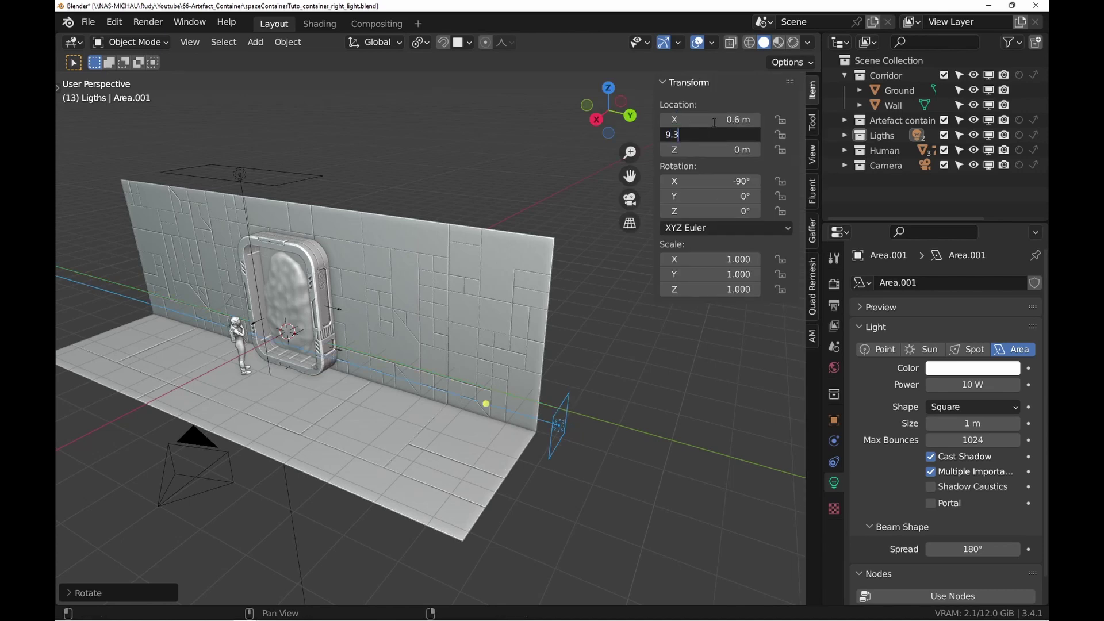
pyautogui.press('Tab')
pyautogui.write('0.95')
pyautogui.press('Return')
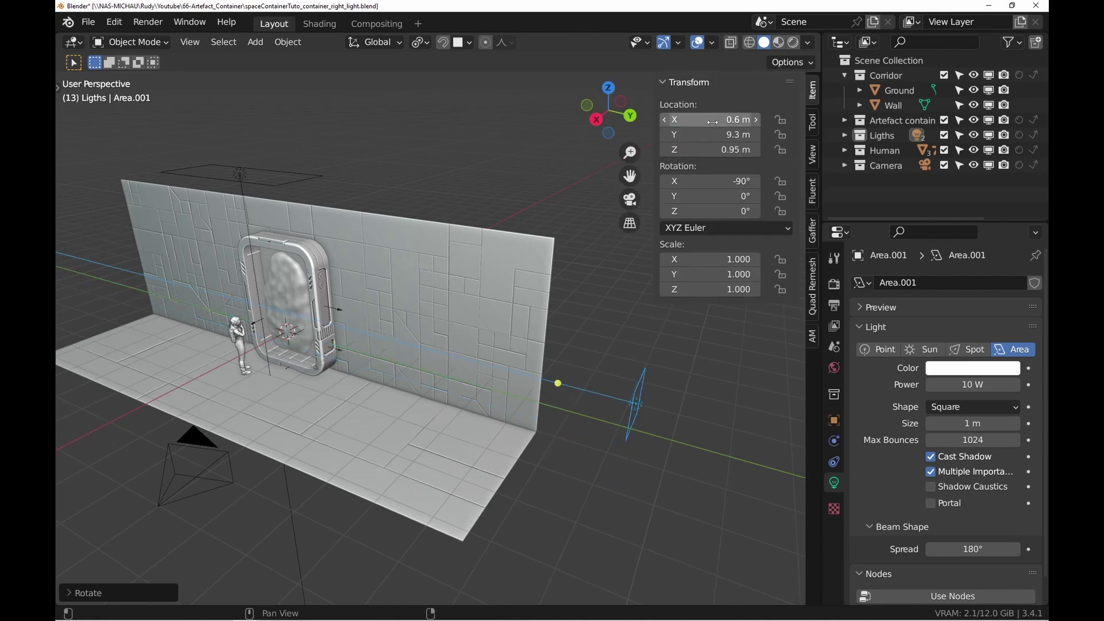
# Scale the second area light to 1.5 on X and 3.8 on Y
pyautogui.click(716, 258)
pyautogui.write('1.5')
pyautogui.press('Tab')
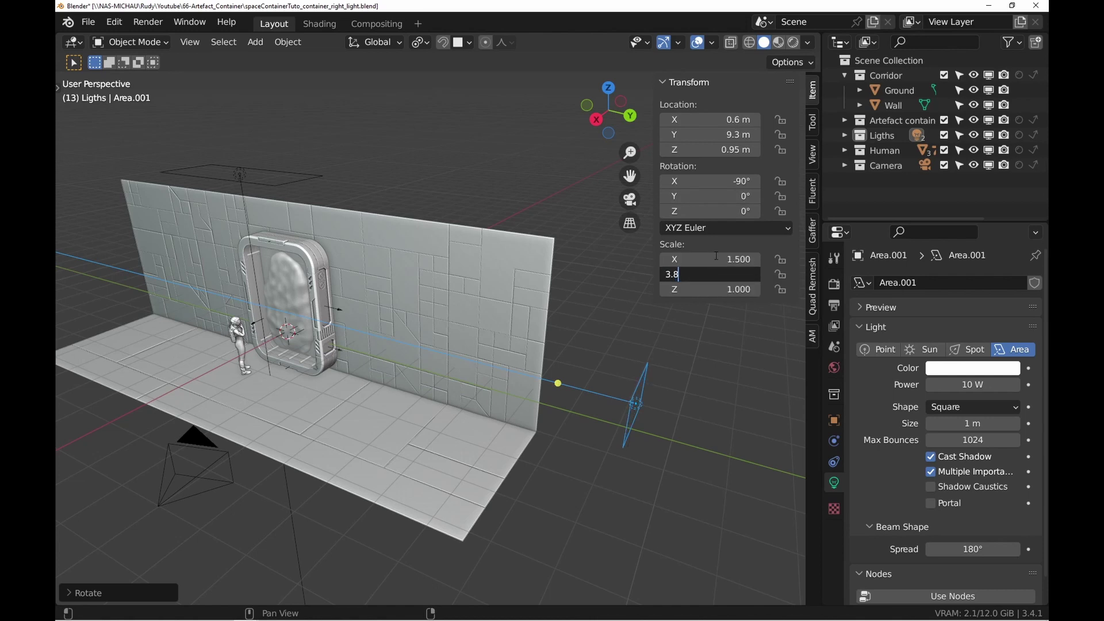
pyautogui.press('Return')
pyautogui.moveTo(397, 344); pyautogui.dragTo(492, 320, button='middle')
pyautogui.scroll(-2, 489, 323)
pyautogui.keyDown('shift'); pyautogui.moveTo(458, 362); pyautogui.dragTo(502, 304, button='middle'); pyautogui.keyUp('shift')
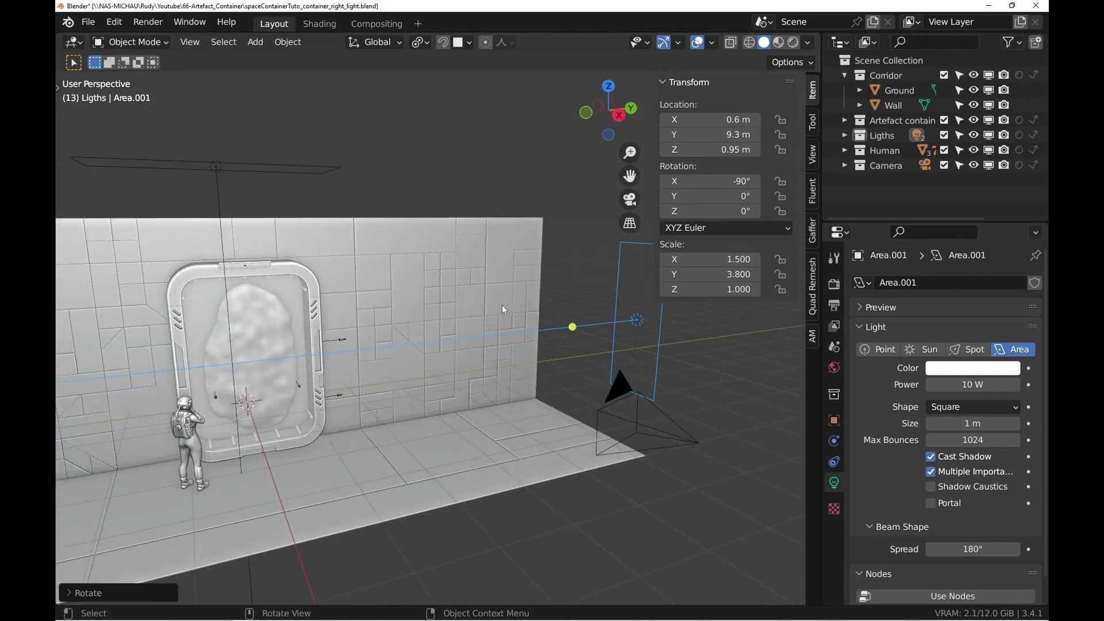
# Set the second area light's power to 160 W
pyautogui.click(966, 384)
pyautogui.write('100')
pyautogui.press('Return')
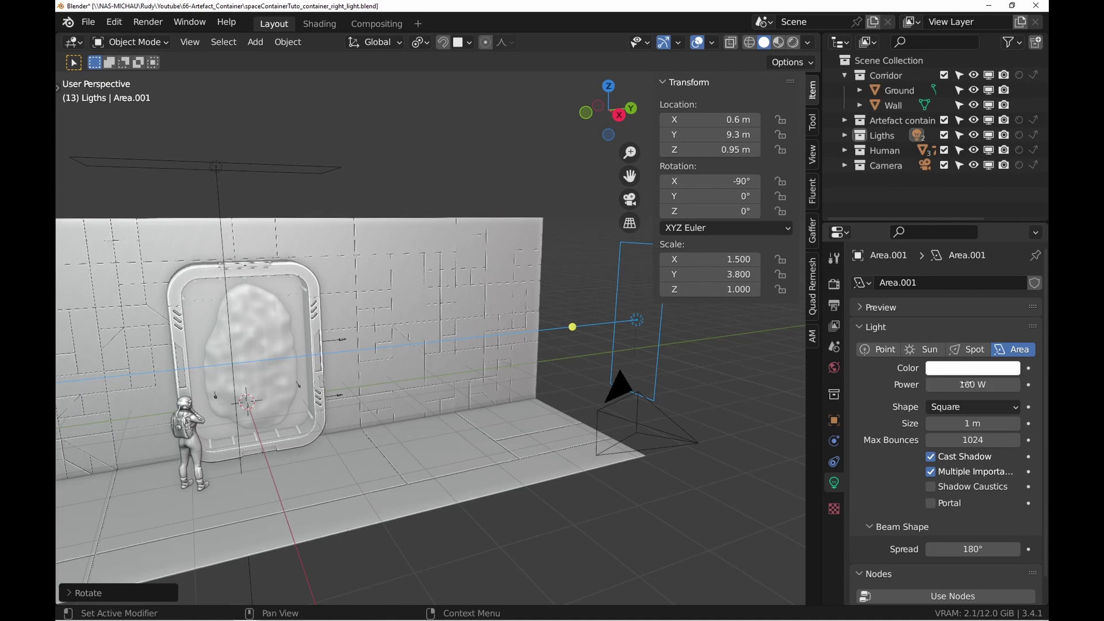
# Set the second area light's colour to hex 78C8FF and preview it in rendered shading through the camera
pyautogui.click(968, 371)
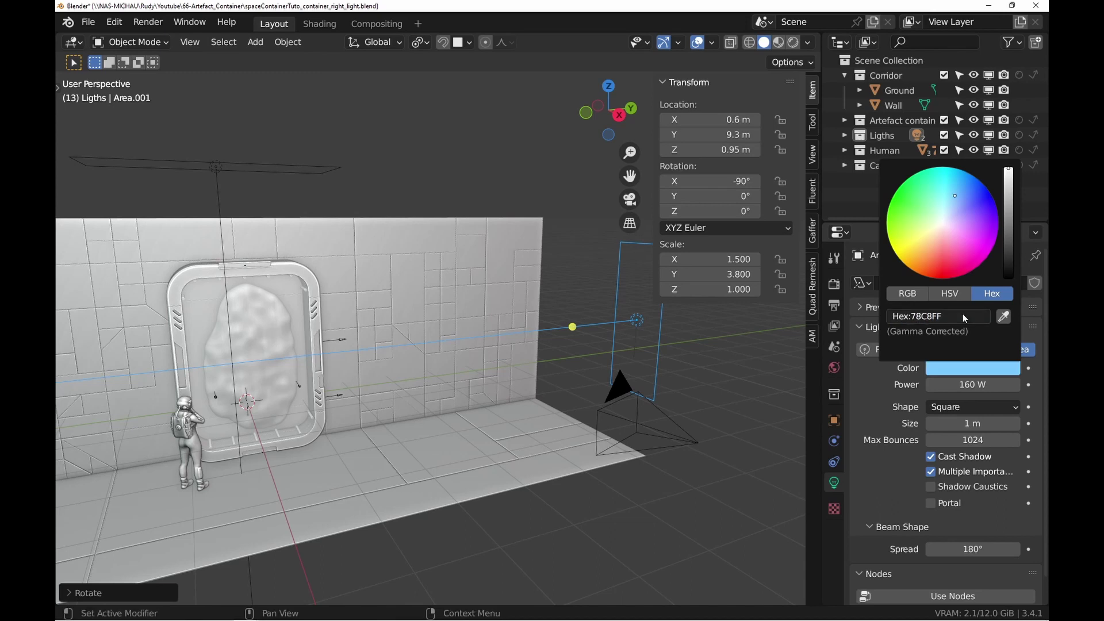
pyautogui.press('z')
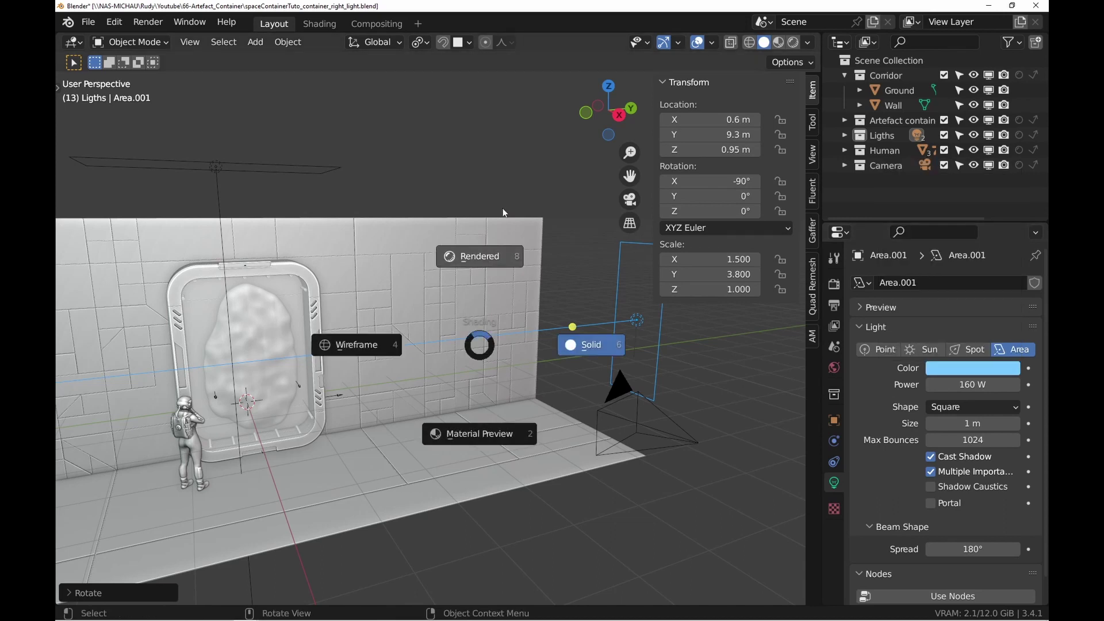
pyautogui.click(504, 213)
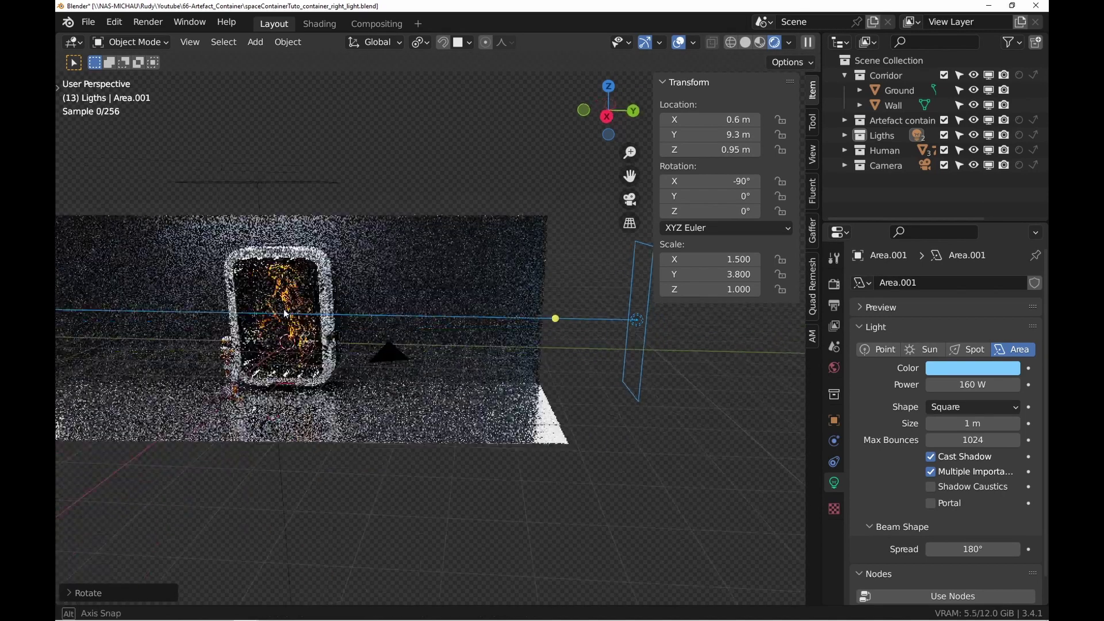
pyautogui.press('KP_0')
# Disconnect the Background node from the World Output in the world shader and show the scene in a maximized rendered viewport
pyautogui.click(319, 23)
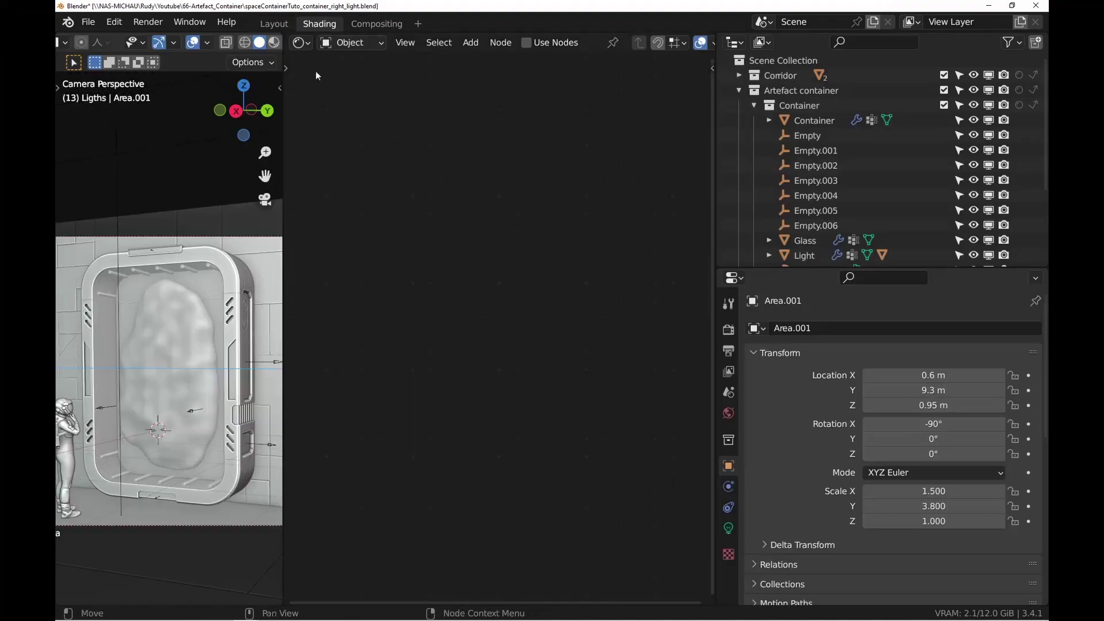
pyautogui.click(343, 43)
pyautogui.click(352, 77)
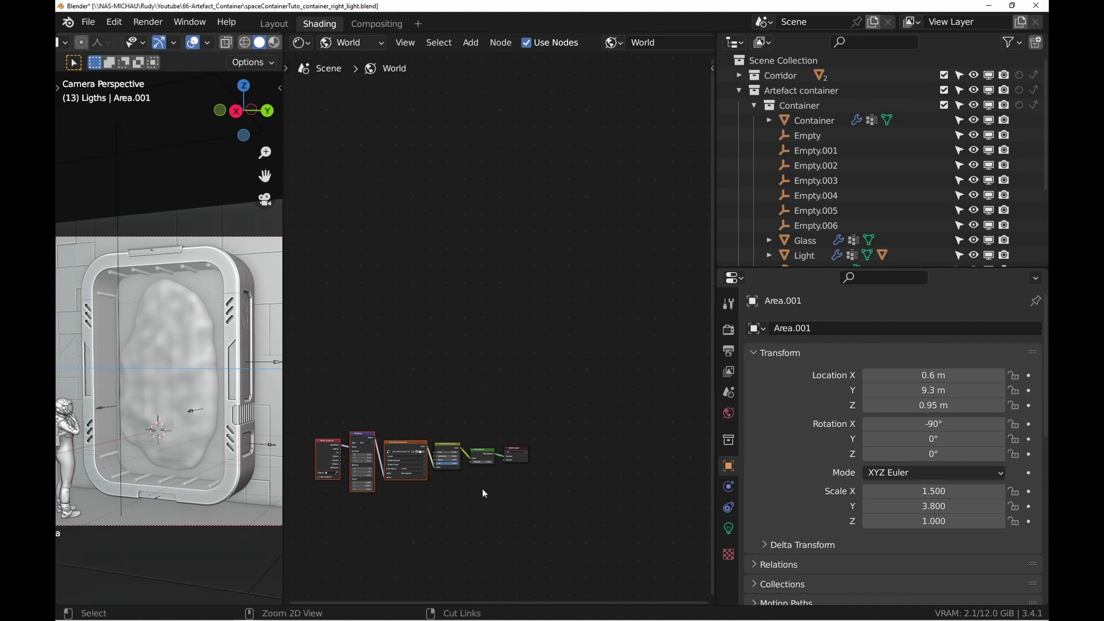
pyautogui.keyDown('ctrl'); pyautogui.moveTo(483, 493); pyautogui.dragTo(547, 349, button='middle'); pyautogui.keyUp('ctrl')
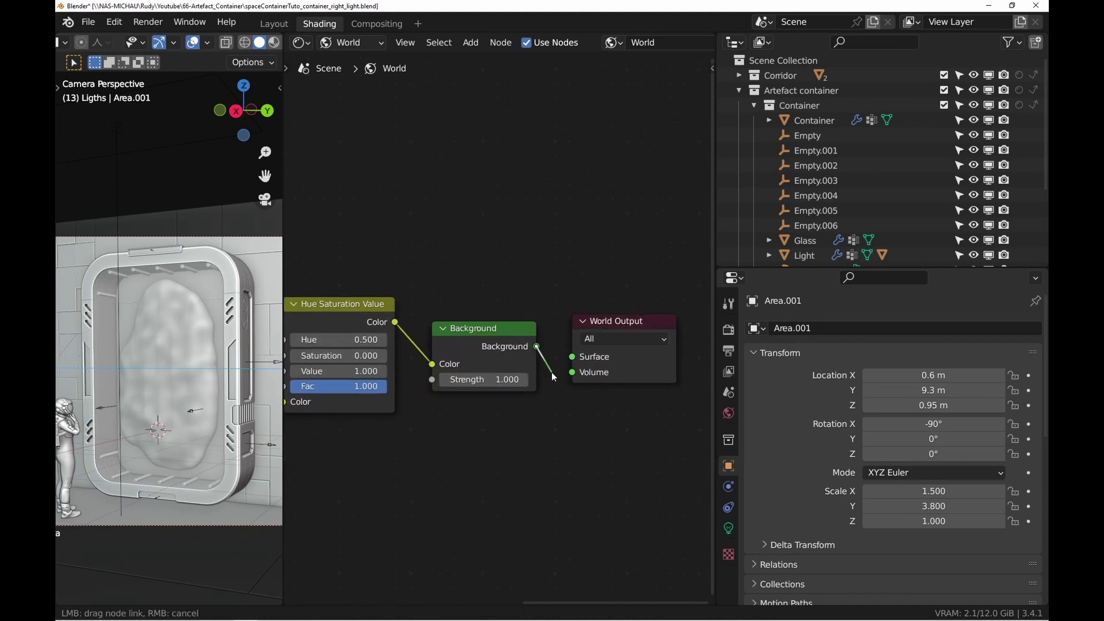
pyautogui.press('z')
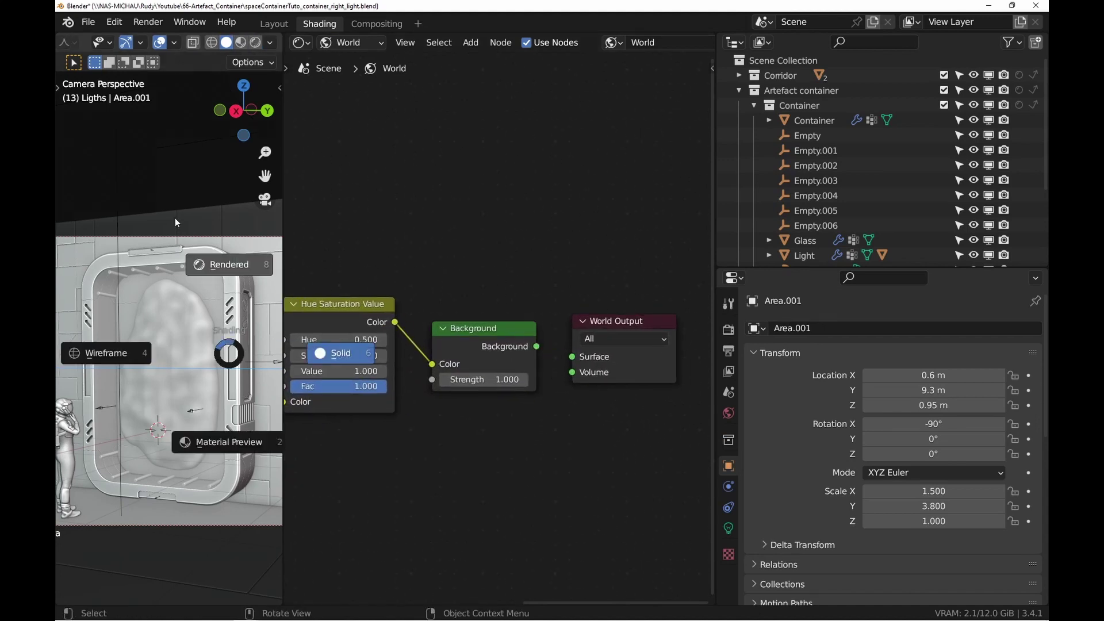
pyautogui.click(227, 262)
pyautogui.hotkey('ctrl', 'space')
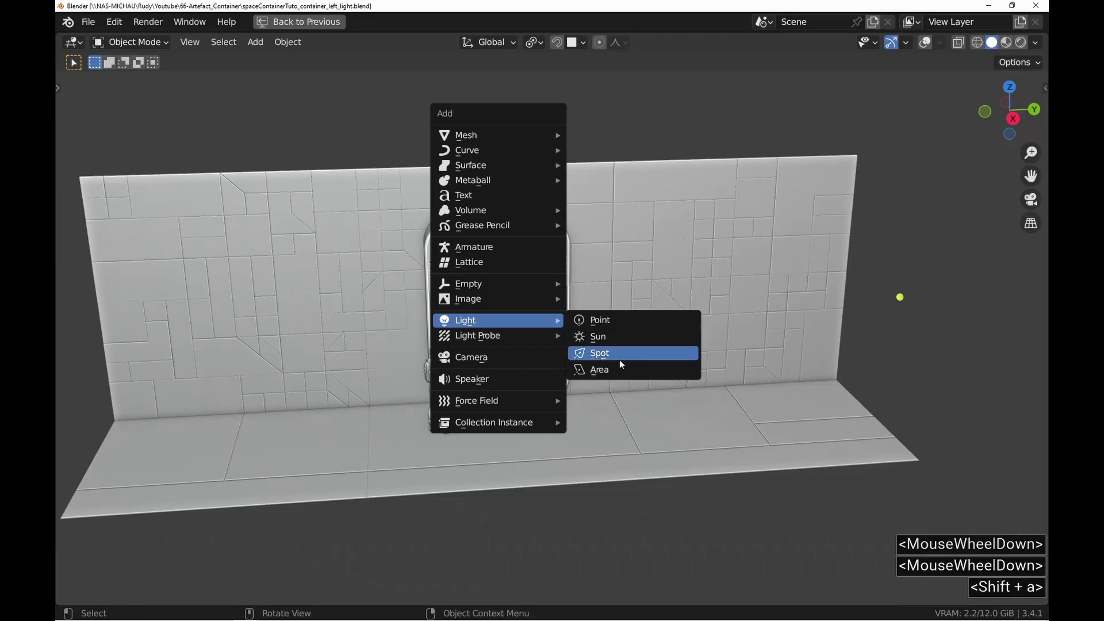
# Add a third area light and move it behind the astronaut, to about X 1.23 m, Y -2.61 m, Z 0.97 m
pyautogui.click(601, 370)
pyautogui.press('g')
pyautogui.hotkey('shift', 'z')
pyautogui.click(483, 400)
pyautogui.press('g')
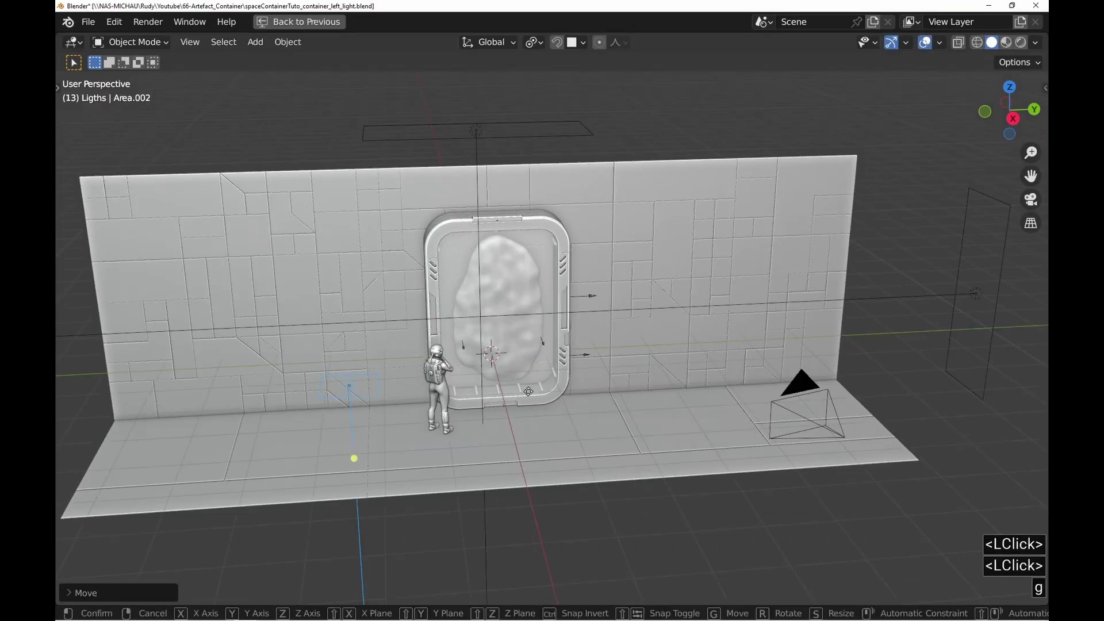
pyautogui.moveTo(529, 391); pyautogui.dragTo(502, 346, button='middle')
# Set the third area light's location to X 0.697 m, Y -3.268 m, Z -0.765 m
pyautogui.write('n')
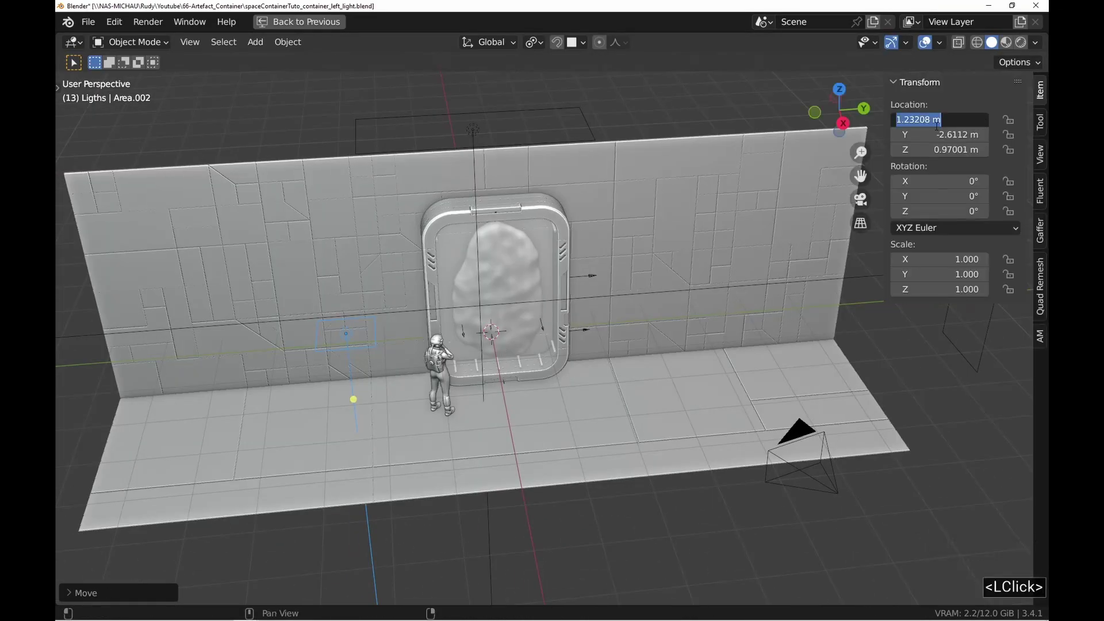
pyautogui.write('0.697')
pyautogui.press('Tab')
pyautogui.write('-')
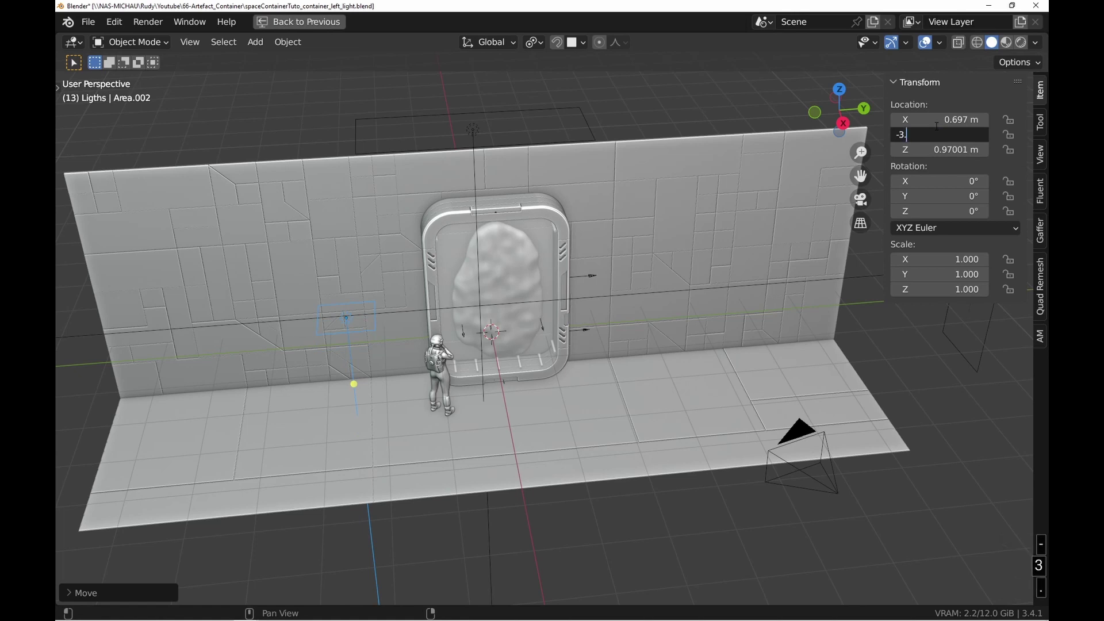
pyautogui.press('Tab')
pyautogui.write('-')
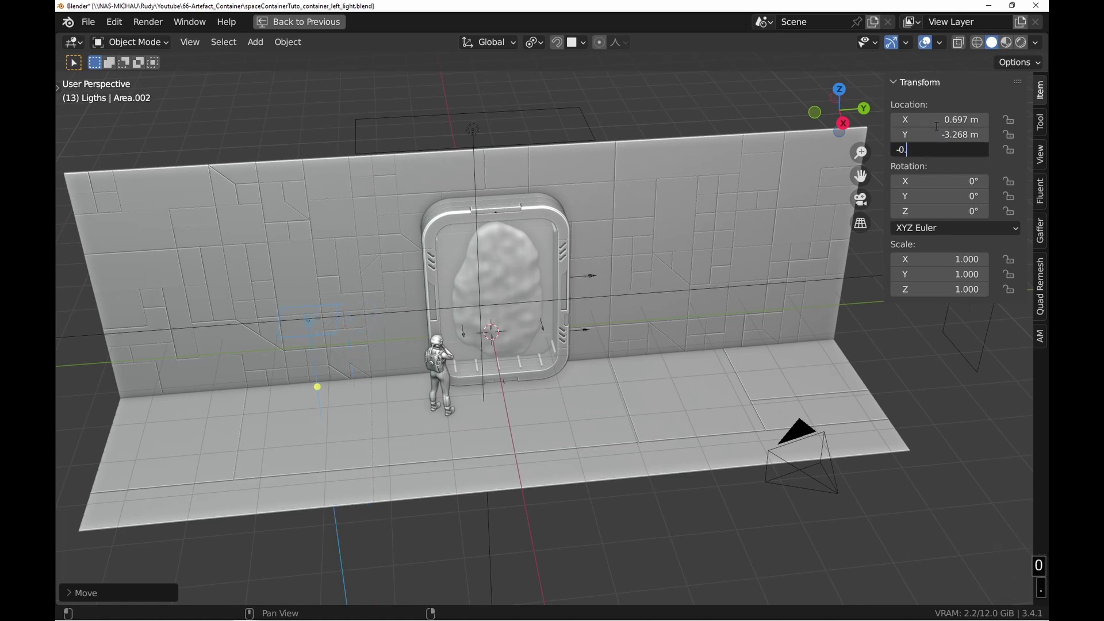
pyautogui.write('0.765')
pyautogui.press('Return')
# Set the third area light's rotation to X -128°, Y 0°, Z 534°
pyautogui.click(941, 181)
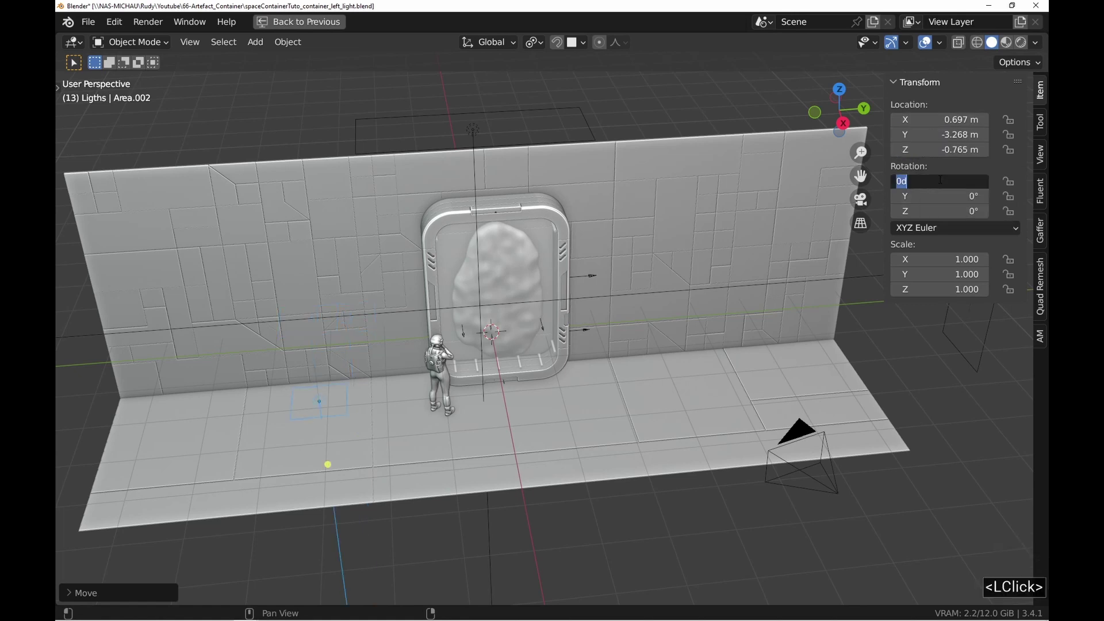
pyautogui.press('Tab')
pyautogui.press('Tab')
pyautogui.press('Return')
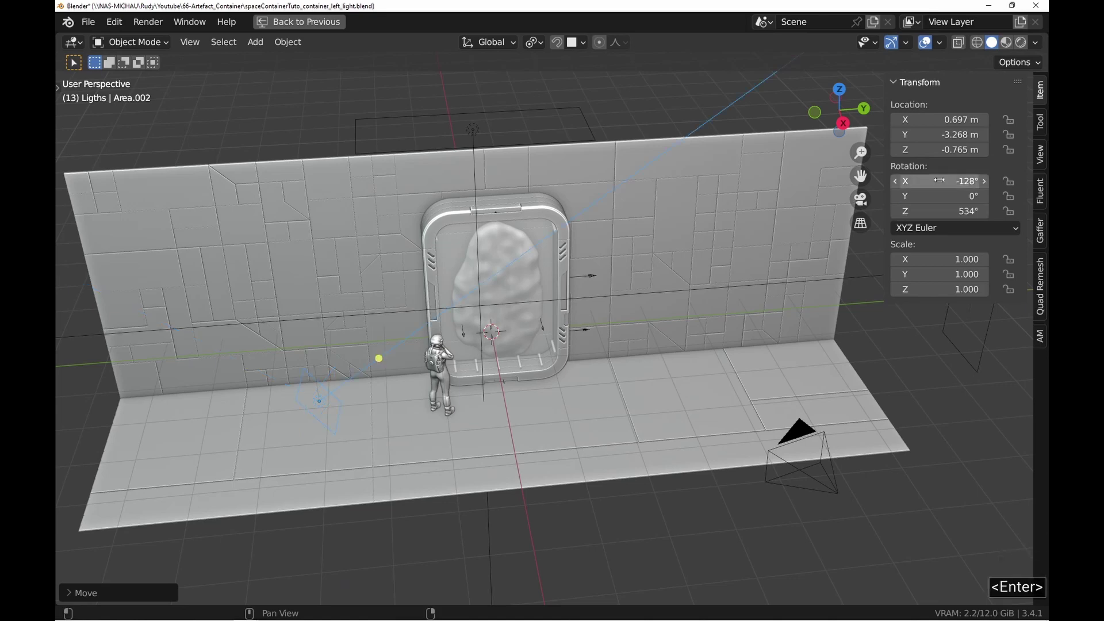
# Preview the new light in rendered shading, restore the full window layout and look through the camera
pyautogui.press('z')
pyautogui.click(512, 211)
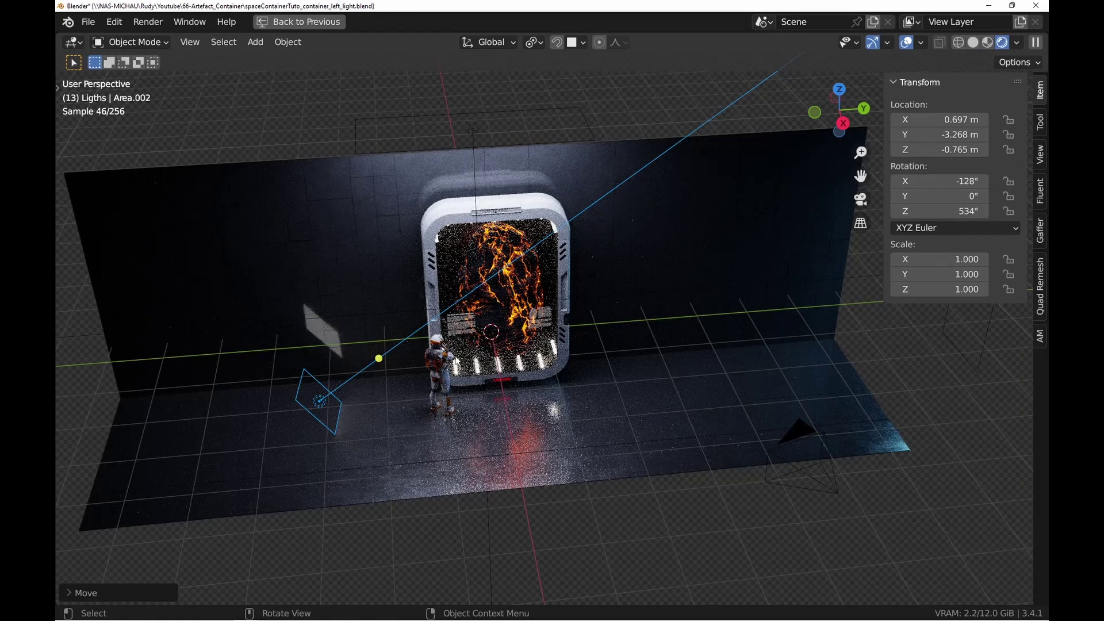
pyautogui.moveTo(440, 335); pyautogui.dragTo(433, 314, button='middle')
pyautogui.hotkey('ctrl', 'space')
pyautogui.press('KP_0')
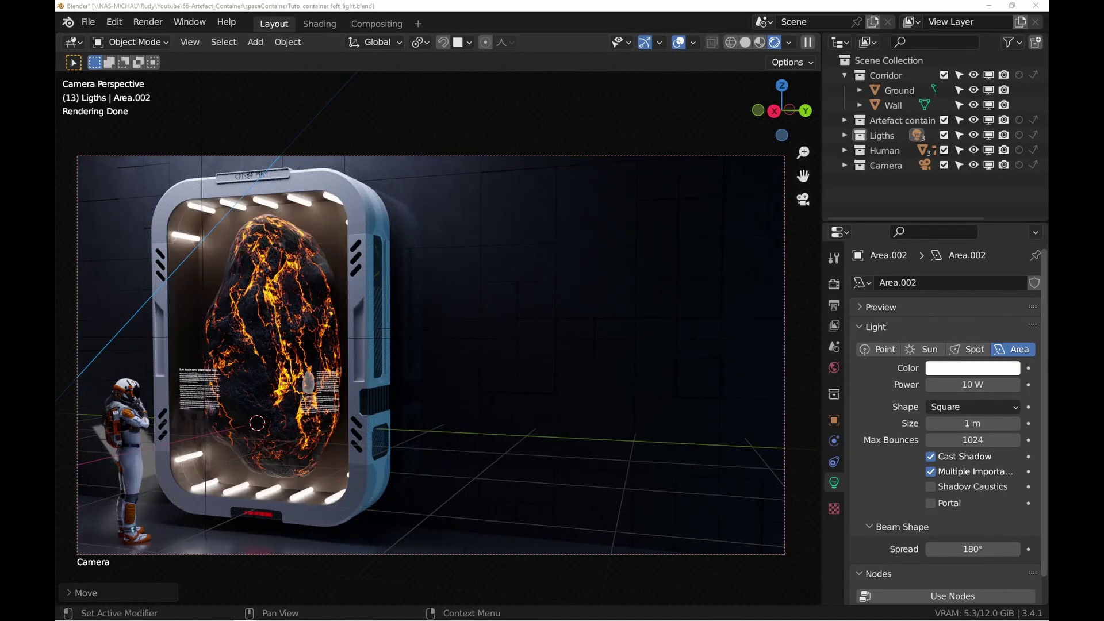
# Set the third area light's colour to hex 78C8FF and its power to 5 W
pyautogui.click(979, 371)
pyautogui.click(965, 316)
pyautogui.write('78C')
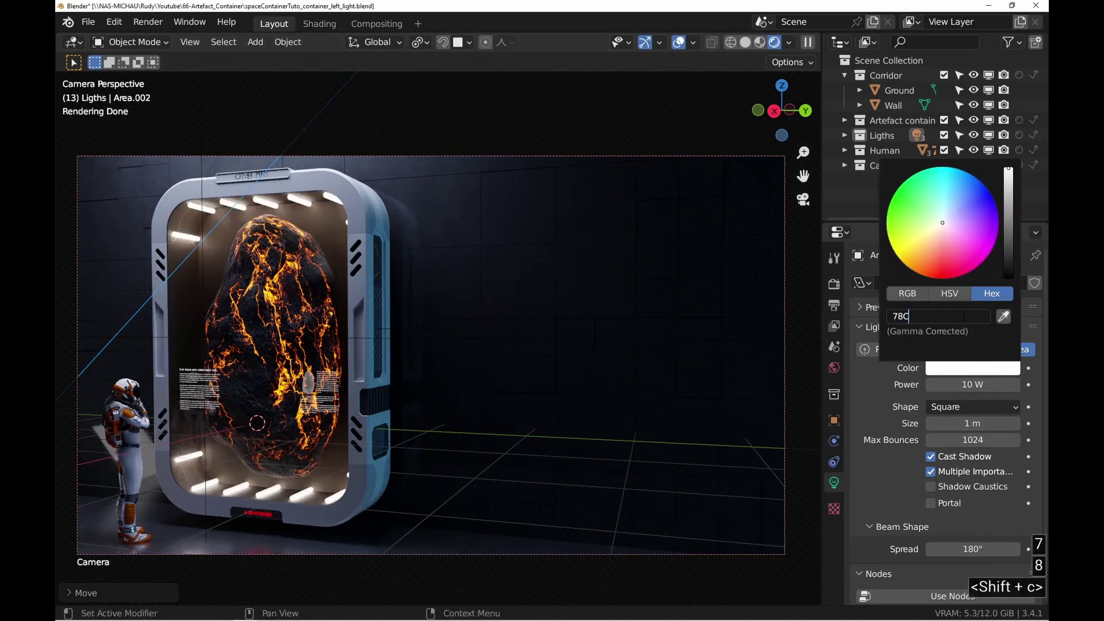
pyautogui.write('8FF')
pyautogui.press('Return')
pyautogui.doubleClick(972, 384)
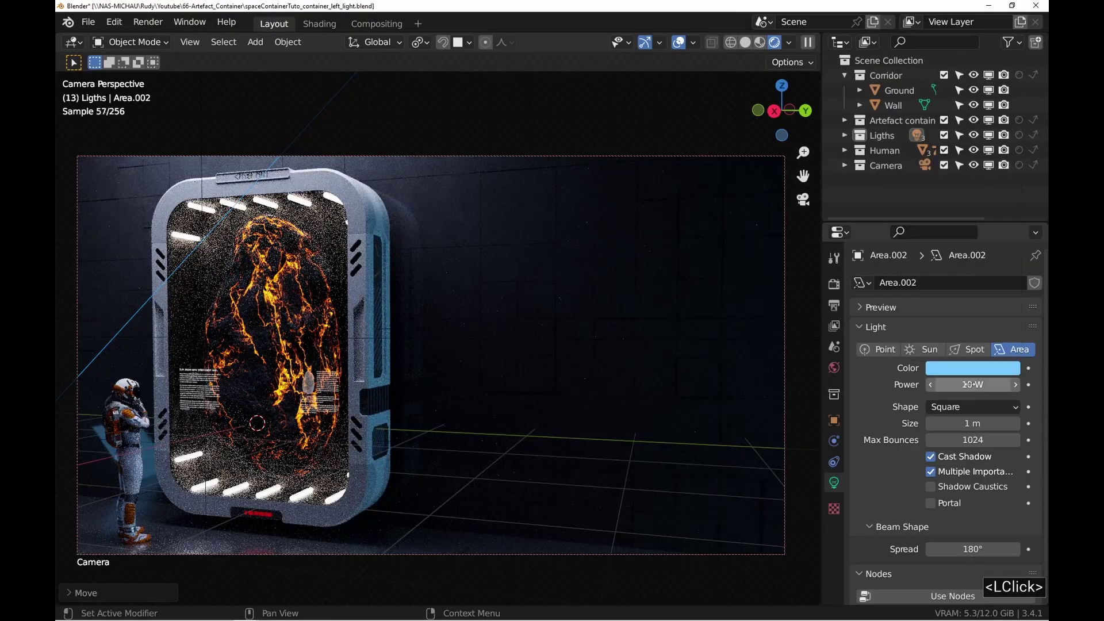
pyautogui.write('5')
pyautogui.press('Return')
# Restrict the rendered preview to a region around the astronaut's legs and set the third area light's spread to 90°
pyautogui.keyDown('ctrl'); pyautogui.moveTo(107, 271); pyautogui.dragTo(108, 192, button='middle'); pyautogui.keyUp('ctrl')
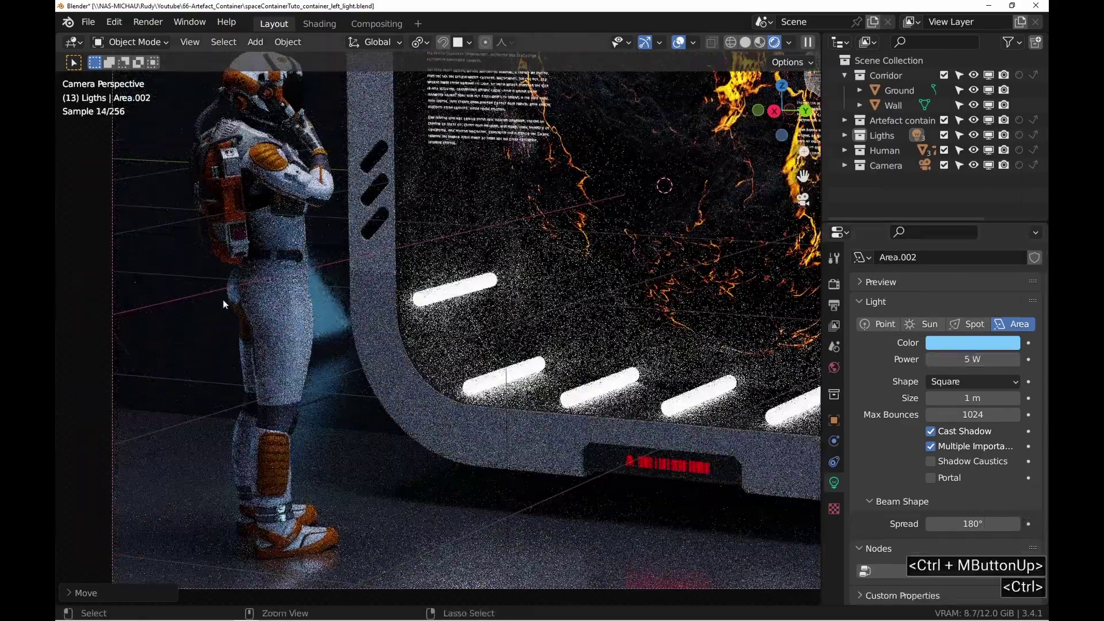
pyautogui.hotkey('ctrl', 'b')
pyautogui.moveTo(168, 210); pyautogui.dragTo(414, 586)
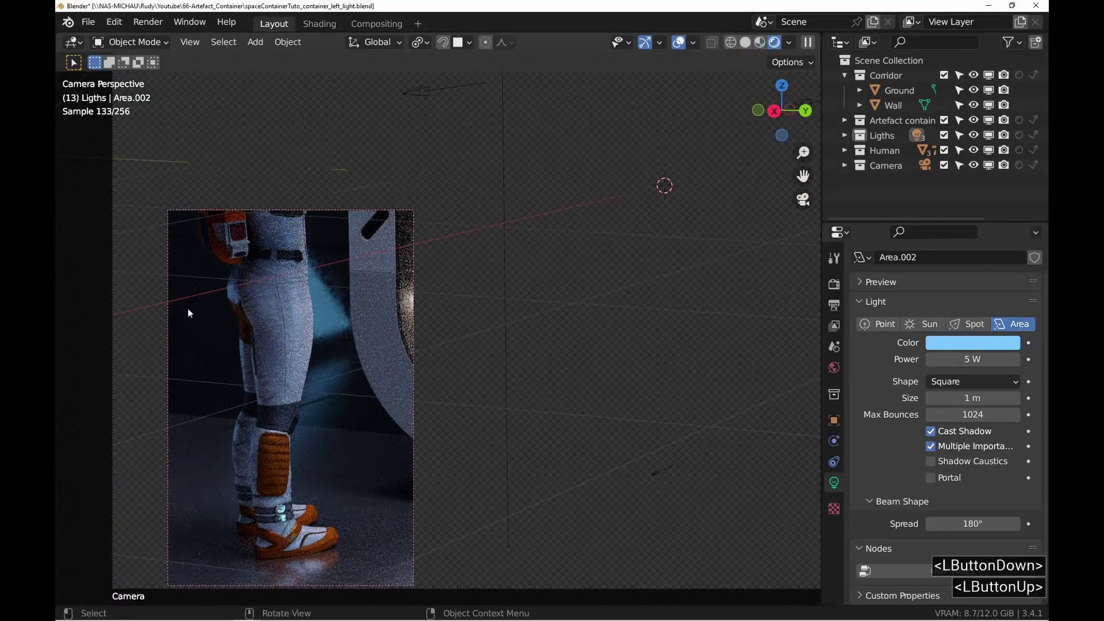
pyautogui.click(963, 523)
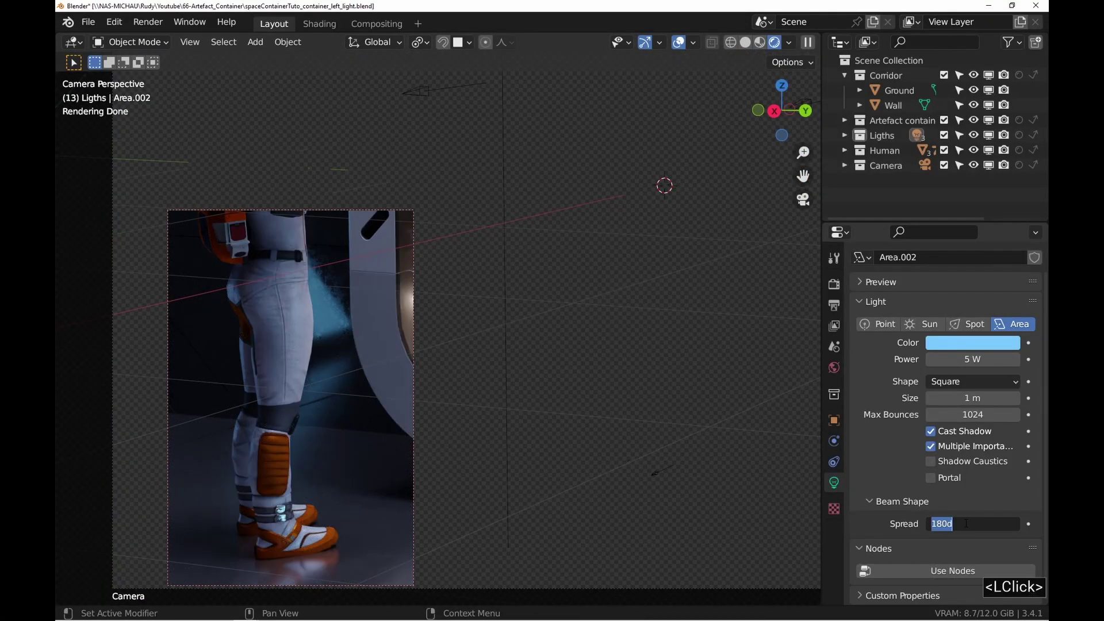
pyautogui.write('90')
pyautogui.press('Return')
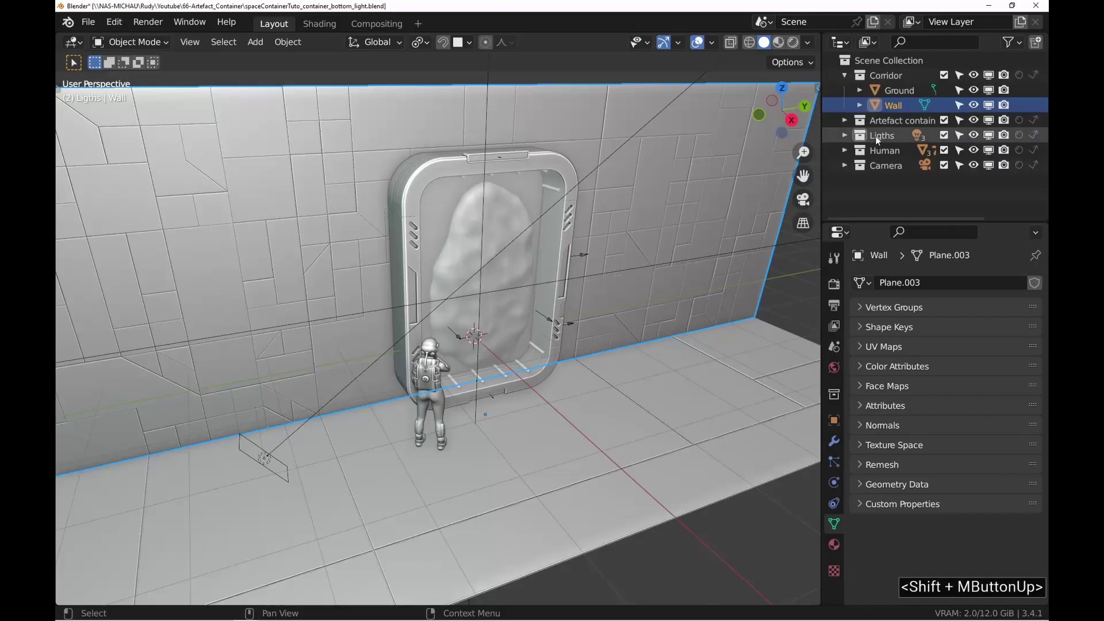
# Add a mesh plane to the Ligths collection
pyautogui.click(883, 135)
pyautogui.hotkey('shift', 'a')
pyautogui.moveTo(388, 322)
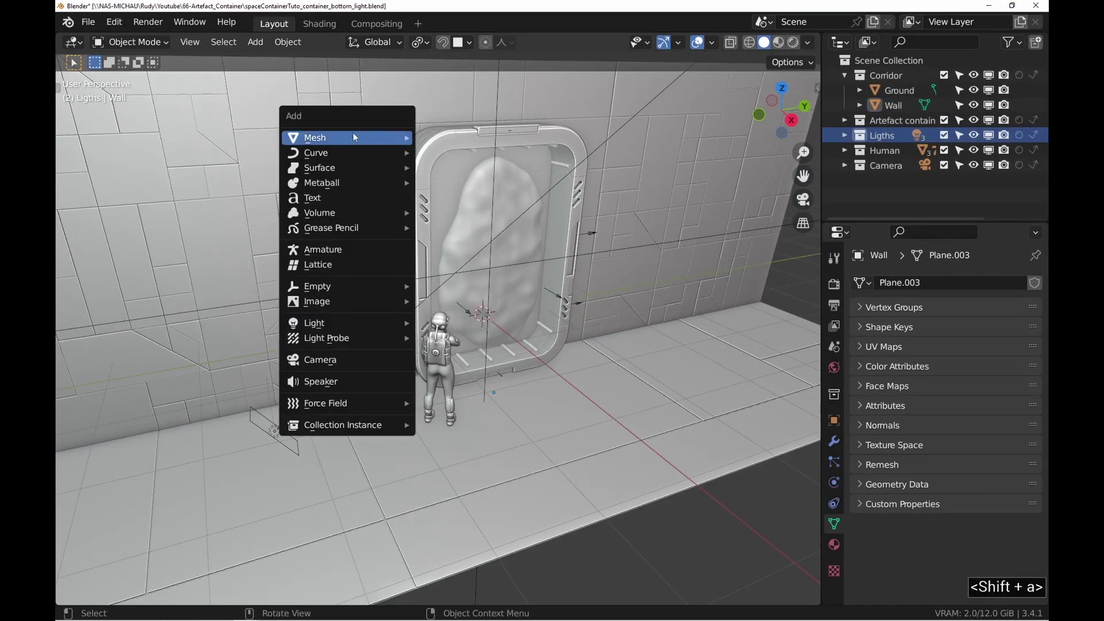
pyautogui.moveTo(353, 136)
pyautogui.click(484, 152)
pyautogui.moveTo(484, 253); pyautogui.dragTo(476, 275, button='middle')
# Enable snapping and move the plane onto the floor behind the astronaut, to about X 0.30 m, Y -2.14 m, Z -1.17 m
pyautogui.click(444, 42)
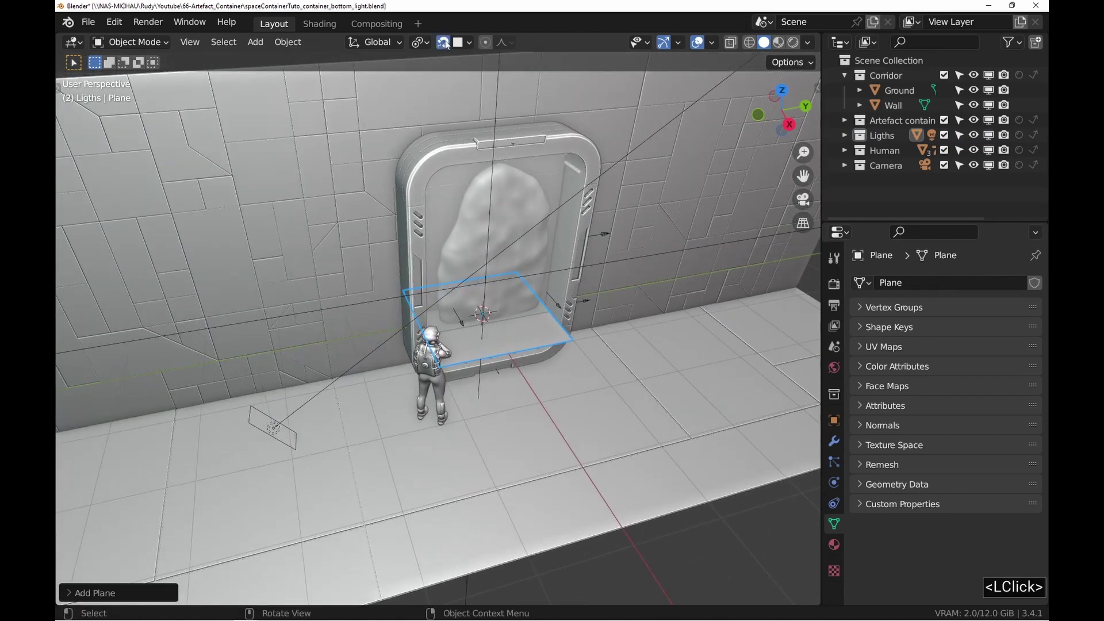
pyautogui.click(469, 42)
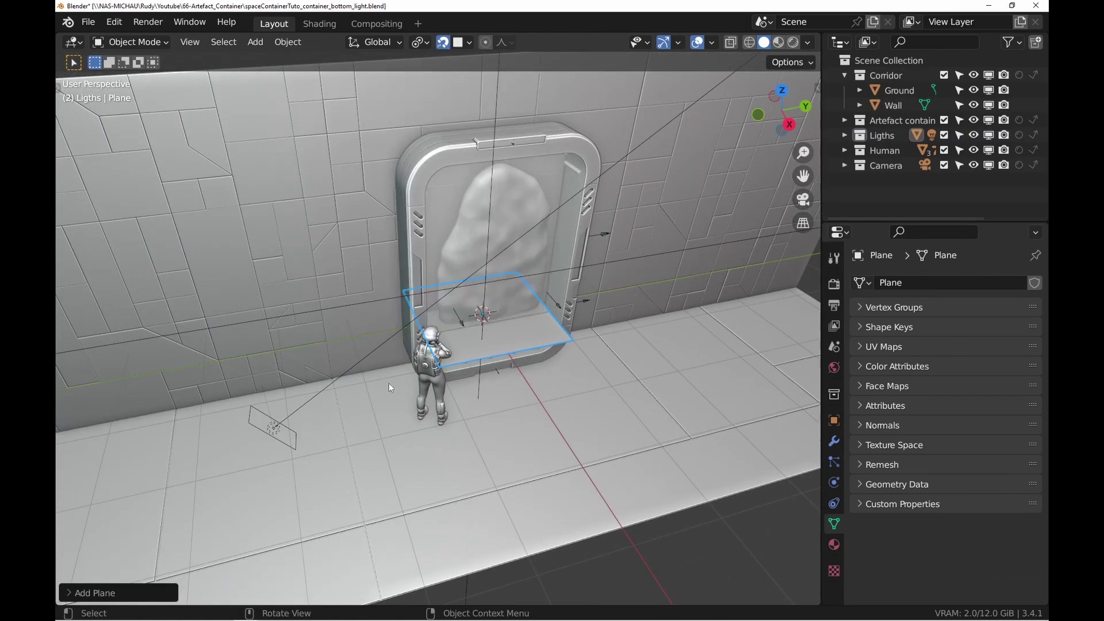
pyautogui.press('g')
pyautogui.press('ctrl')
pyautogui.click(358, 413)
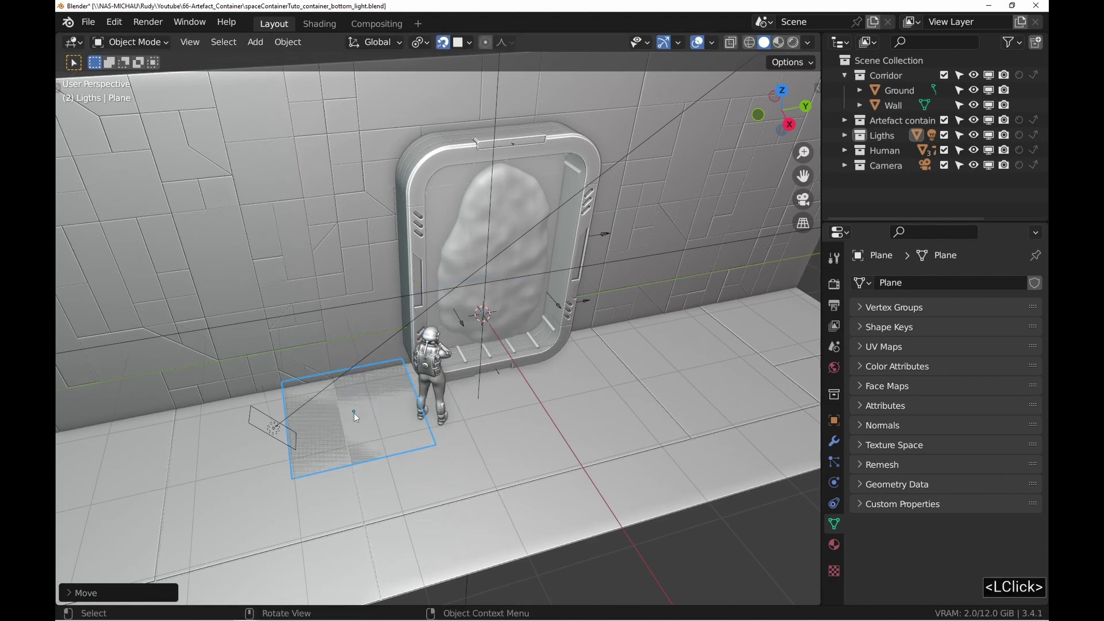
pyautogui.moveTo(353, 413); pyautogui.dragTo(413, 402, button='middle')
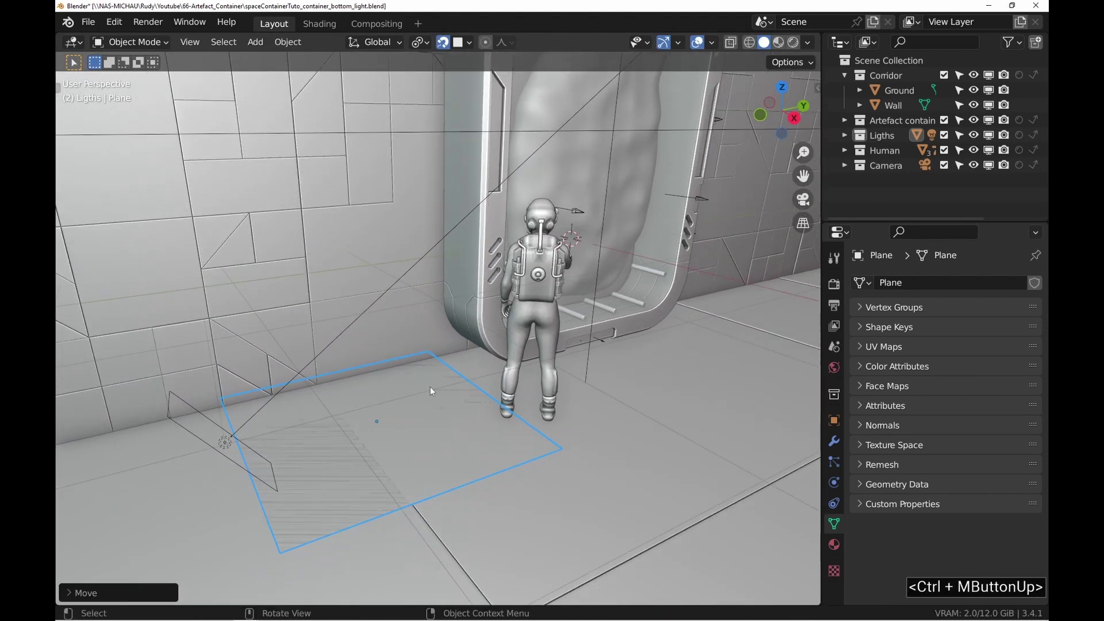
# Set the plane's X and Y dimensions to 0.0835 m
pyautogui.press('n')
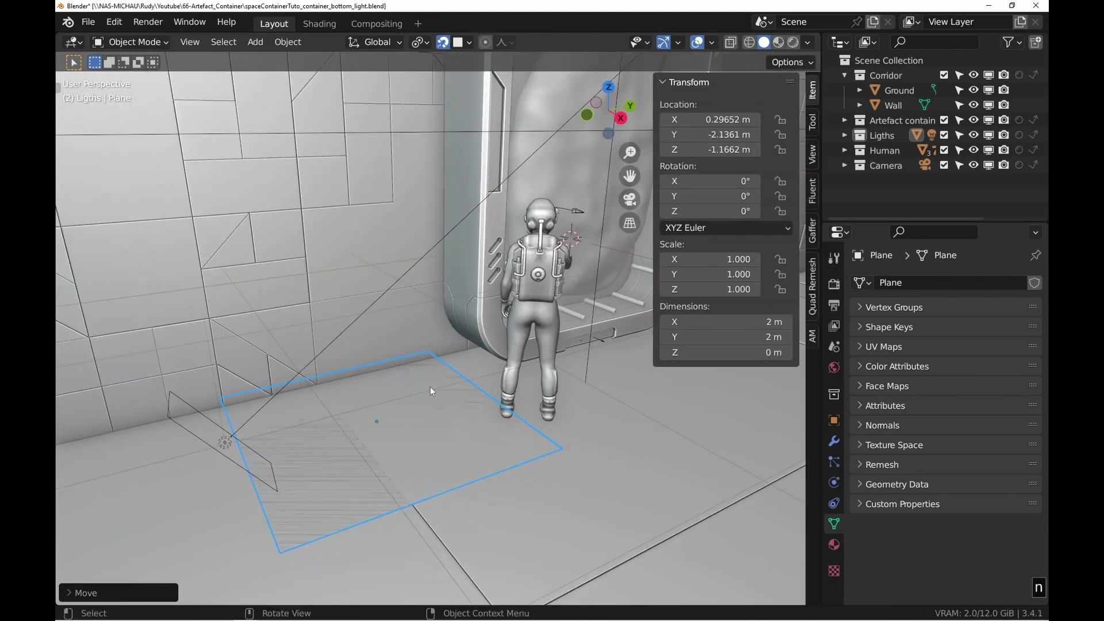
pyautogui.click(707, 322)
pyautogui.press('Return')
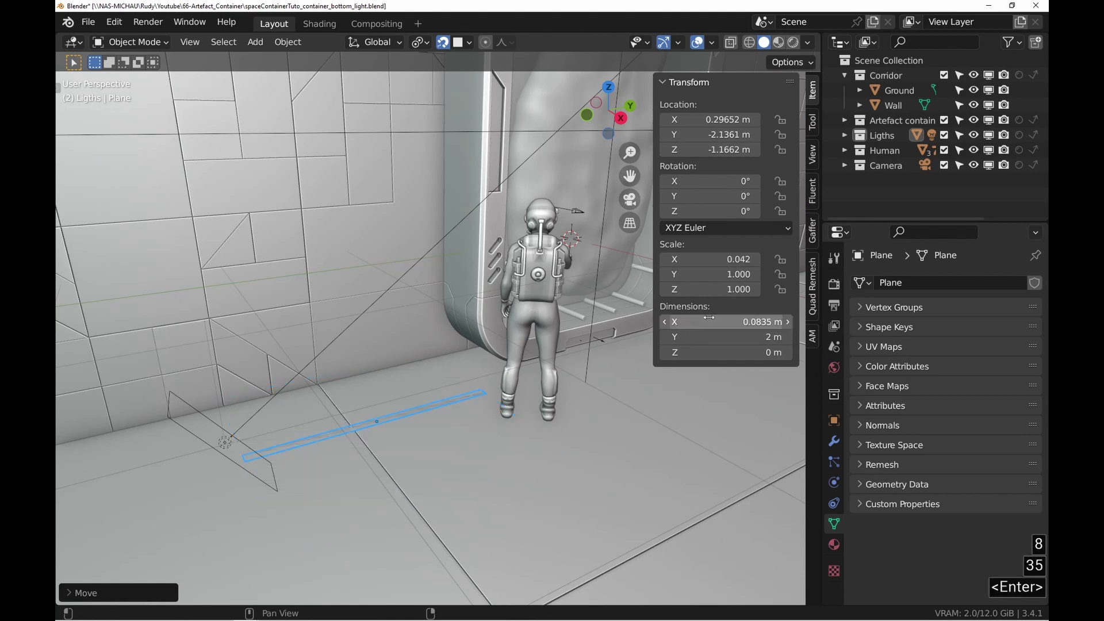
pyautogui.hotkey('ctrl', 'c')
pyautogui.hotkey('ctrl', 'v')
# Move the small plane horizontally along the floor near the base of the wall, to about X -0.21 m, Y -4.28 m
pyautogui.keyDown('ctrl'); pyautogui.moveTo(390, 414); pyautogui.dragTo(424, 411, button='middle'); pyautogui.keyUp('ctrl')
pyautogui.scroll(-7, 382, 433)
pyautogui.scroll(3, 382, 433)
pyautogui.moveTo(425, 412); pyautogui.dragTo(381, 432, button='middle')
pyautogui.press('g')
pyautogui.hotkey('shift', 'z')
pyautogui.click(271, 268)
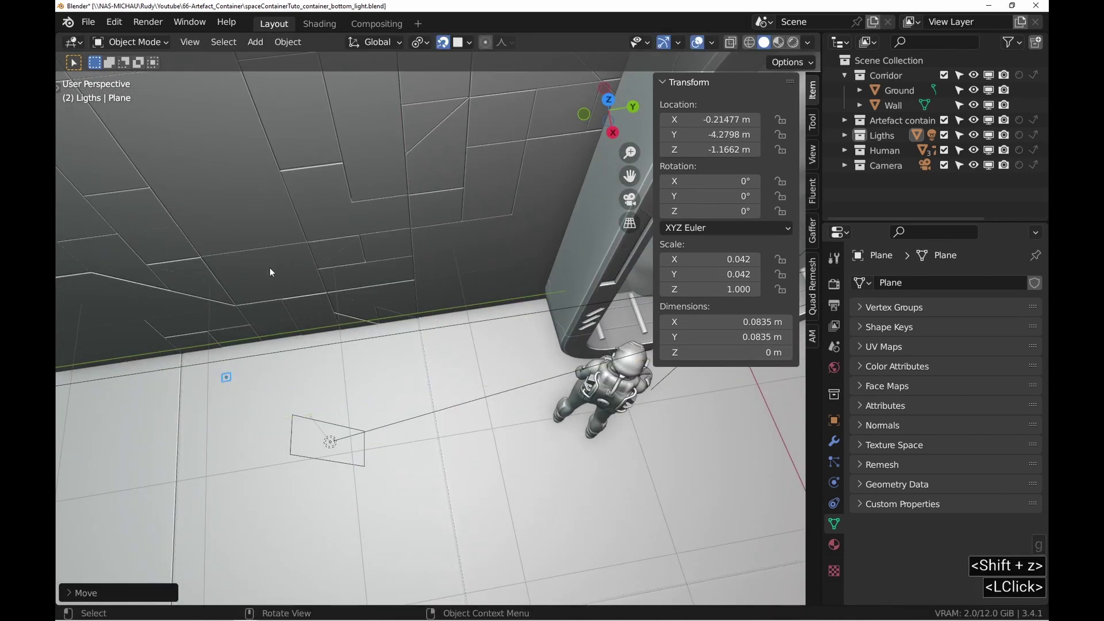
# Turn off snapping, add an Array modifier with a count of 5 to the plane and disable its relative offset
pyautogui.moveTo(249, 332); pyautogui.dragTo(284, 385, button='middle')
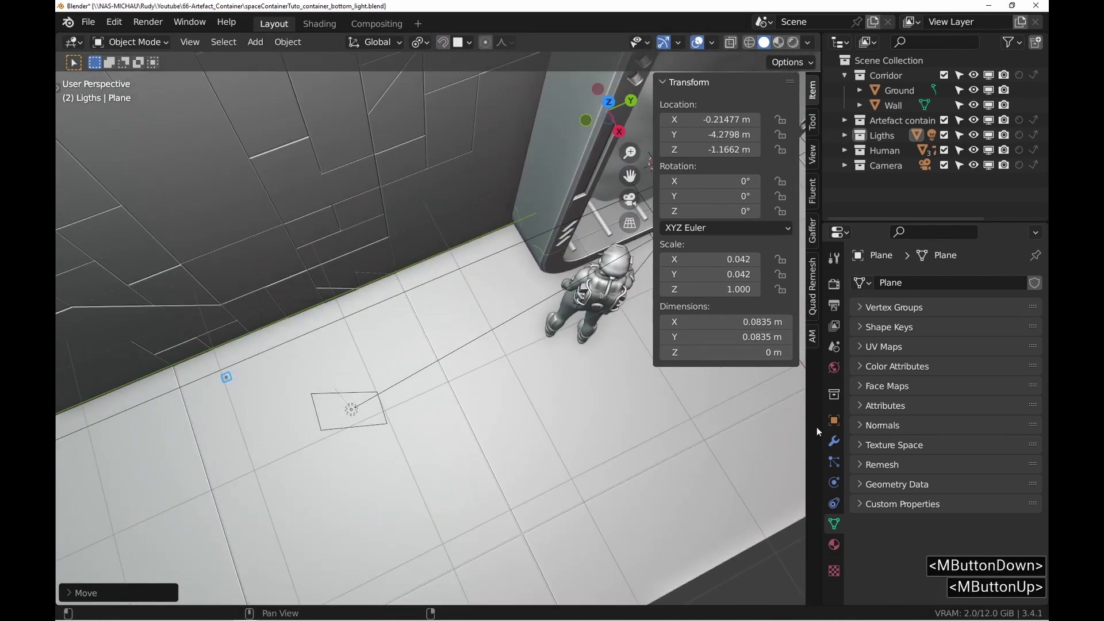
pyautogui.click(834, 441)
pyautogui.click(913, 285)
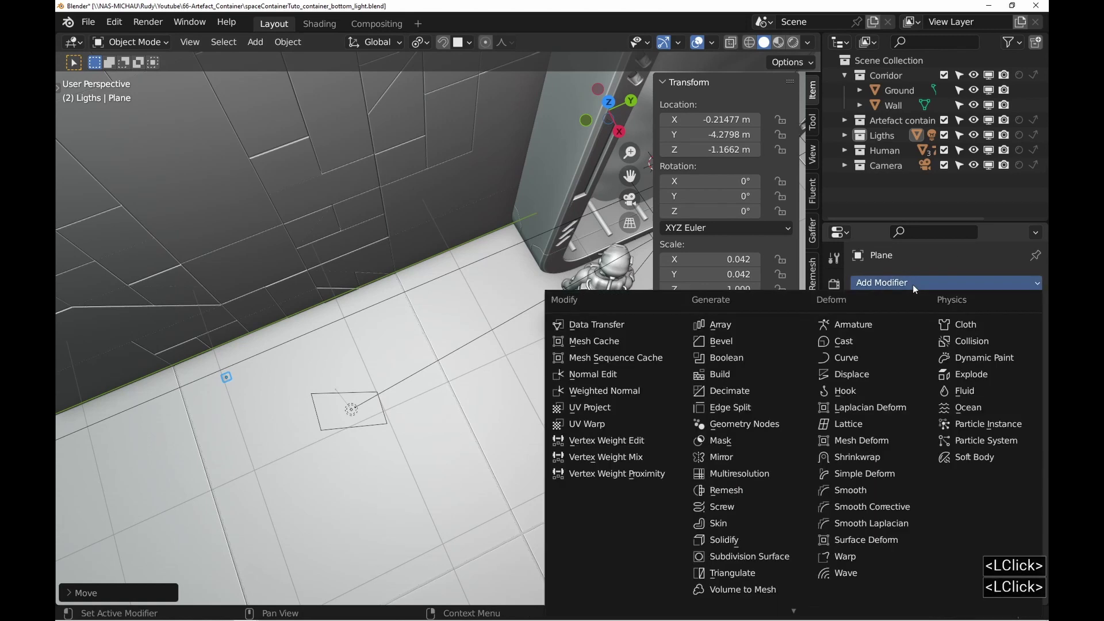
pyautogui.click(740, 319)
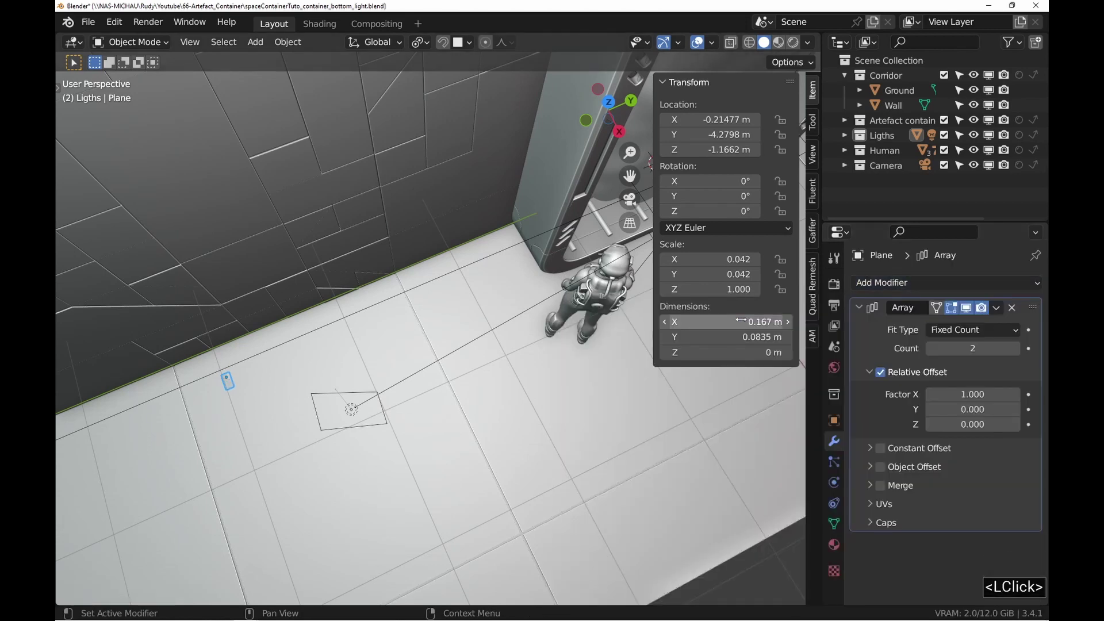
pyautogui.click(961, 349)
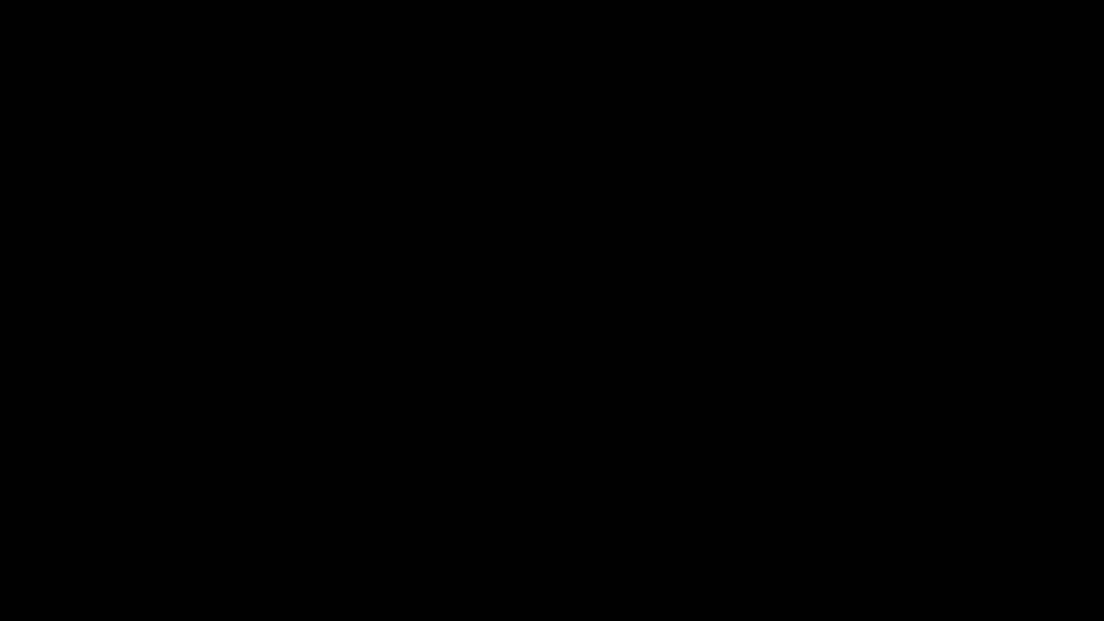
pyautogui.click(880, 372)
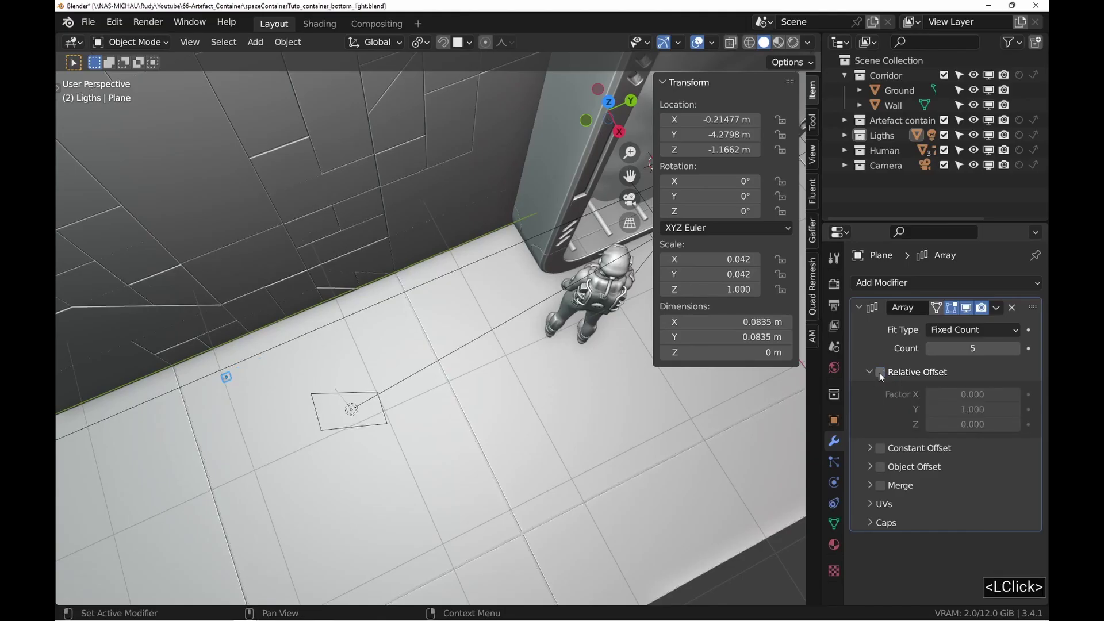
# Give the plane's array a constant offset of X 0 m and Y 1 m, and apply the plane's scale
pyautogui.click(882, 448)
pyautogui.click(869, 449)
pyautogui.click(949, 470)
pyautogui.write('0')
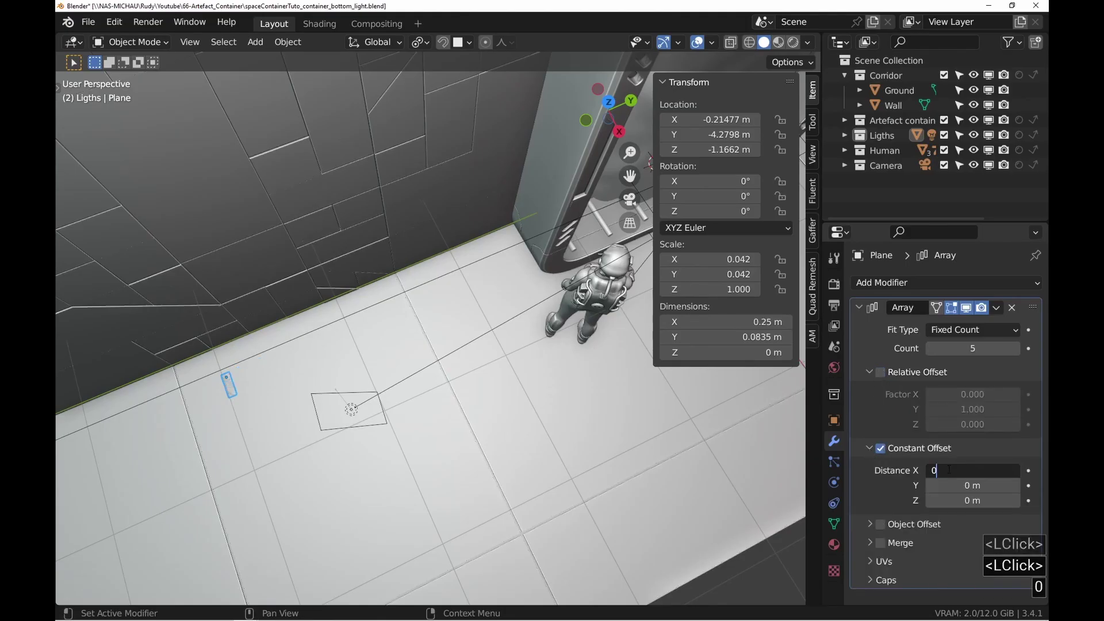
pyautogui.press('Tab')
pyautogui.write('1')
pyautogui.press('Return')
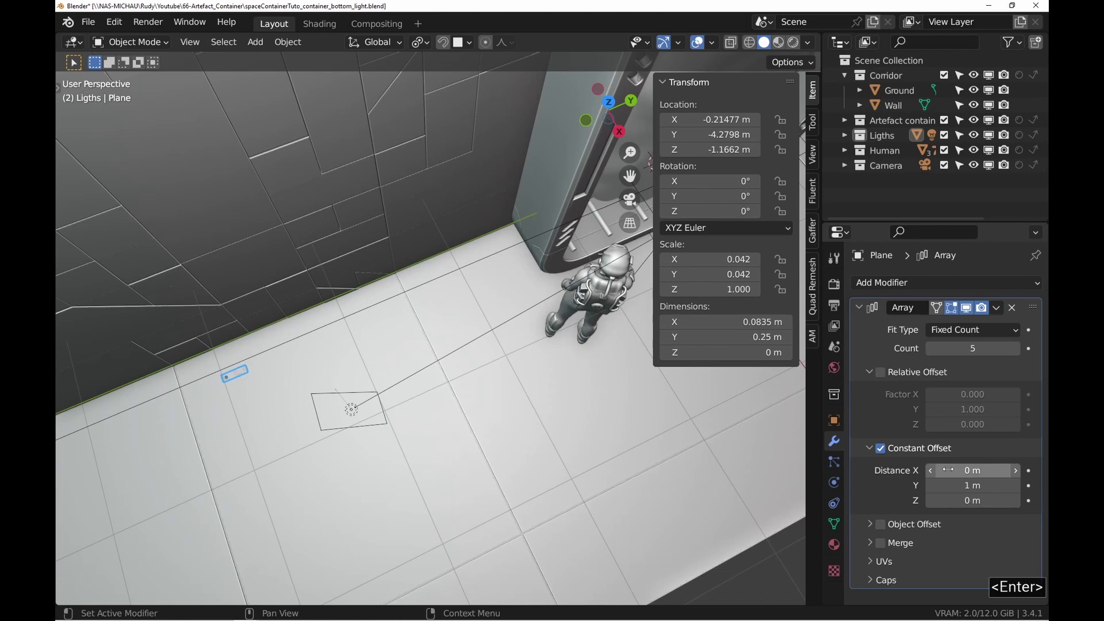
pyautogui.hotkey('ctrl', 'a')
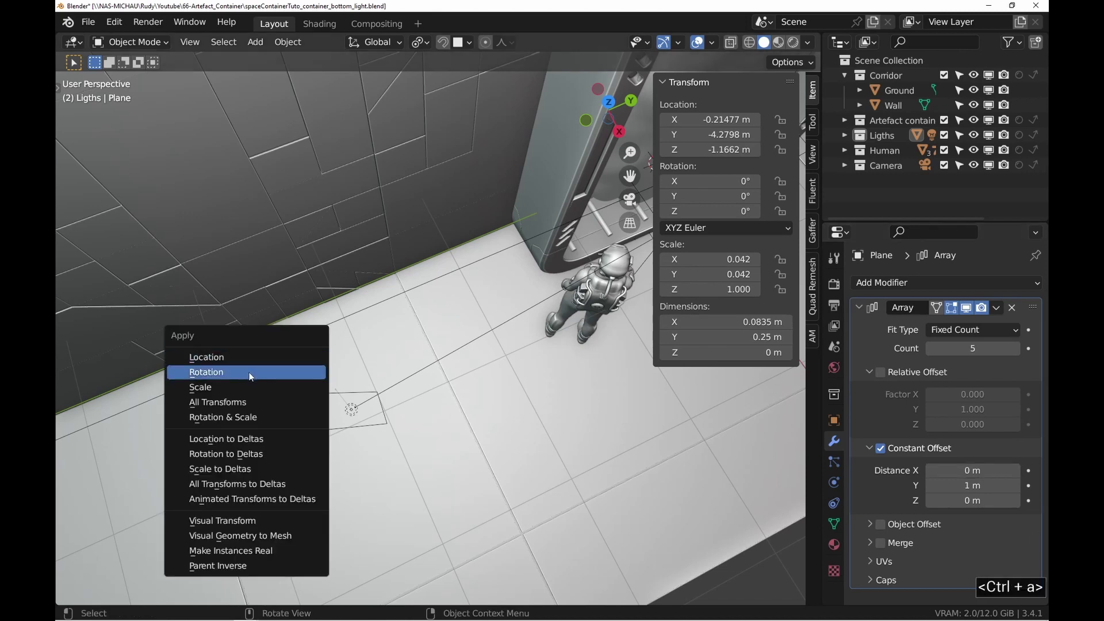
pyautogui.click(236, 389)
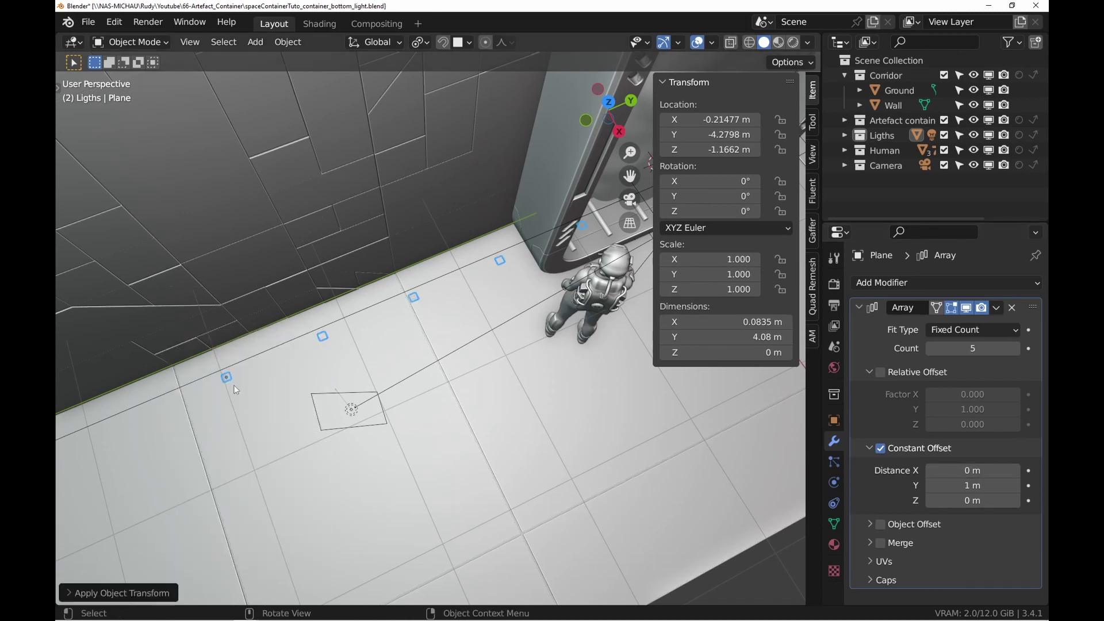
# Move the row of planes along Y and X beside the container to about X -0.36 m, Y -5.28 m
pyautogui.scroll(-2, 377, 328)
pyautogui.moveTo(380, 322); pyautogui.dragTo(361, 344, button='middle')
pyautogui.press('7')
pyautogui.scroll(4, 409, 257)
pyautogui.press('g')
pyautogui.press('y')
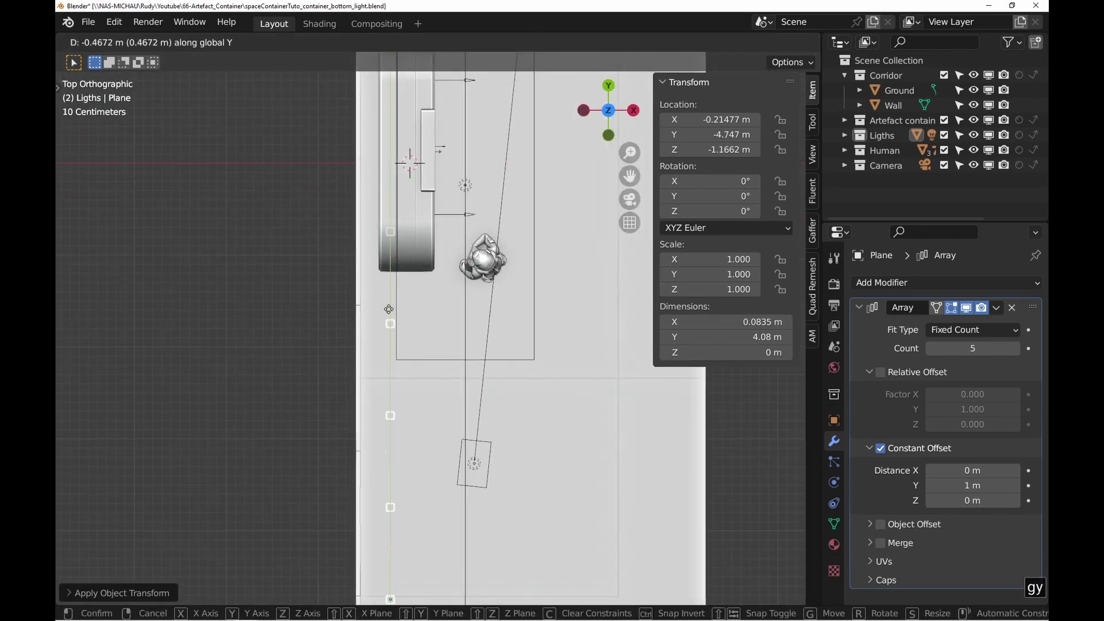
pyautogui.click(367, 306)
pyautogui.press('g')
pyautogui.press('x')
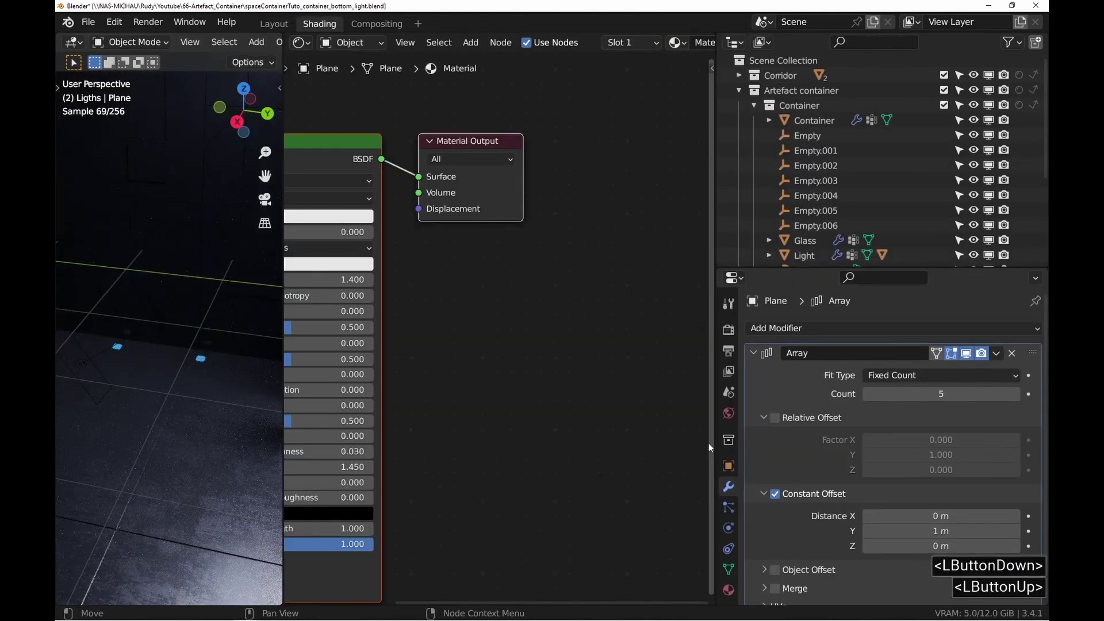
# Rename the plane's material as ground_spot
pyautogui.click(728, 590)
pyautogui.write('ground')
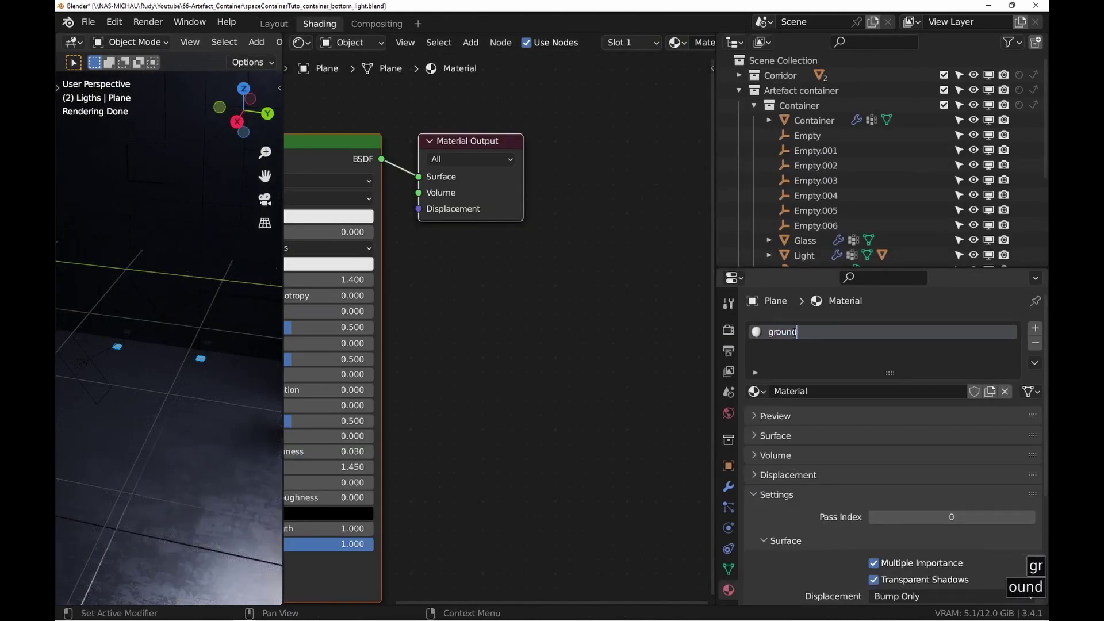
pyautogui.press('Return')
# Replace the Principled BSDF with an Emission shader of strength 213.5 connected to the material output's surface
pyautogui.moveTo(316, 162); pyautogui.dragTo(446, 167, button='middle')
pyautogui.click(447, 167)
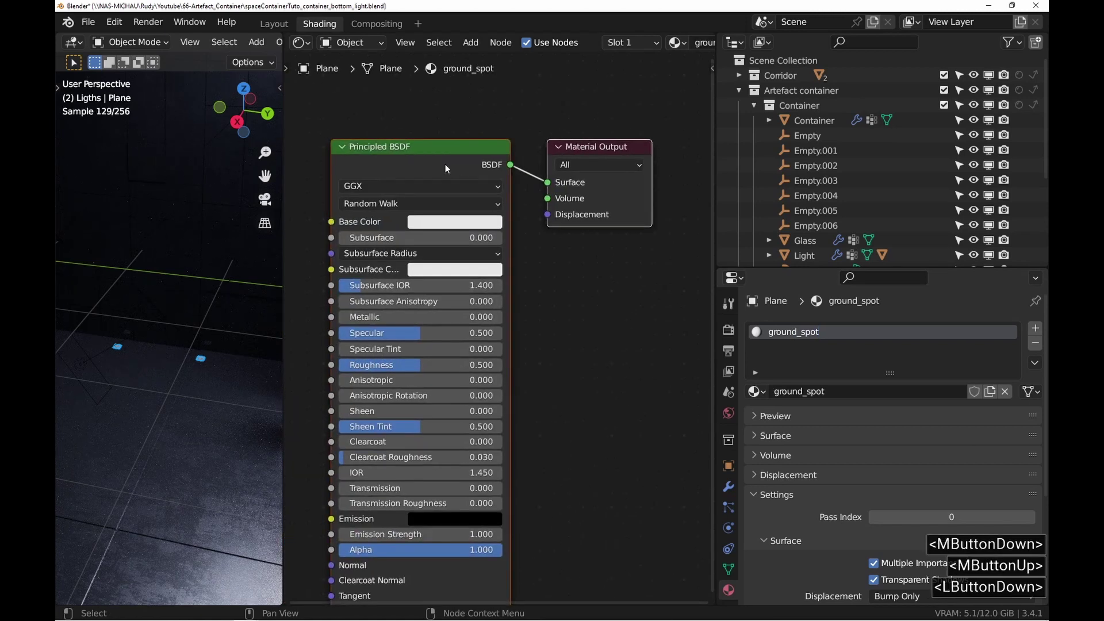
pyautogui.hotkey('ctrl', 'x')
pyautogui.hotkey('shift', 'a')
pyautogui.click(446, 166)
pyautogui.write('emi')
pyautogui.click(461, 192)
pyautogui.click(439, 172)
pyautogui.keyDown('ctrl'); pyautogui.keyDown('shift'); pyautogui.click(437, 171); pyautogui.keyUp('shift'); pyautogui.keyUp('ctrl')
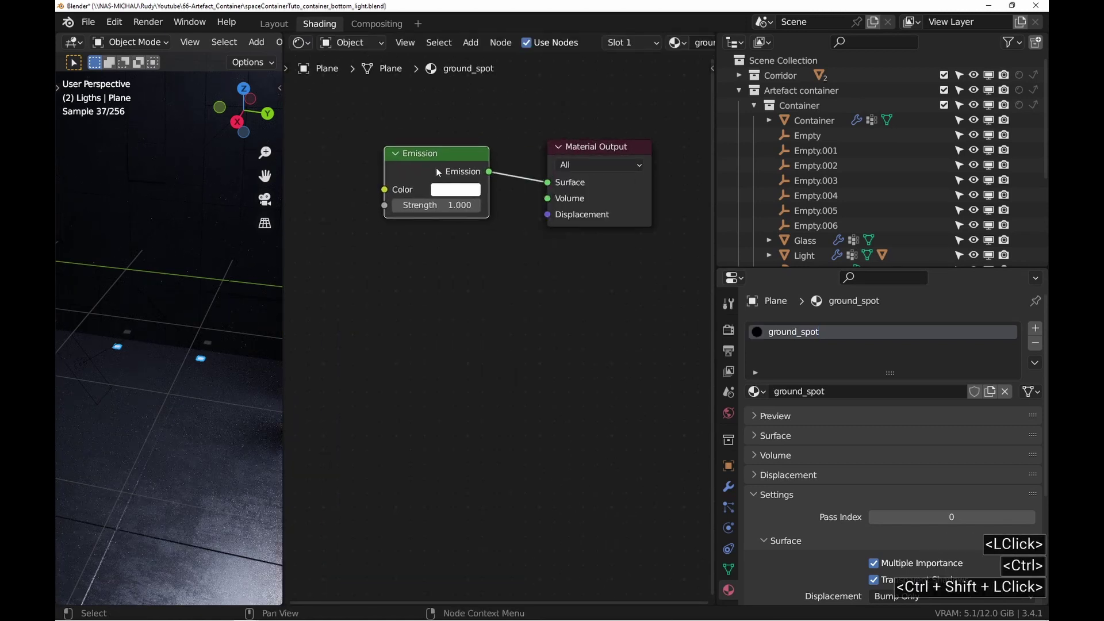
pyautogui.moveTo(438, 206); pyautogui.dragTo(543, 205)
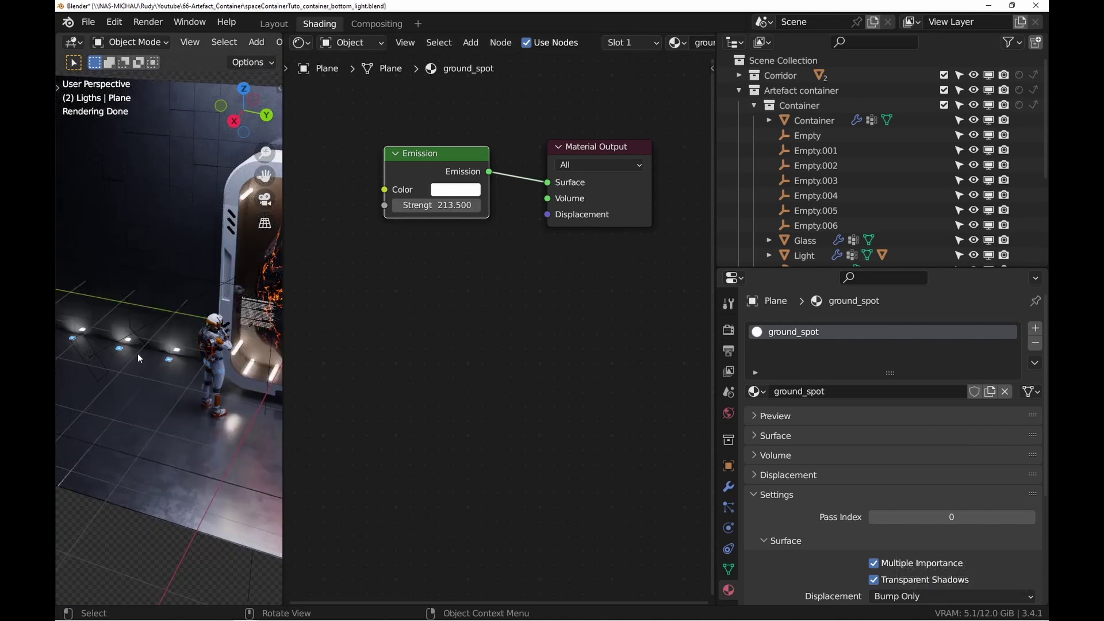
# Duplicate the row of planes along Y to the other side of the container, at about Y 1.57 m
pyautogui.press('z')
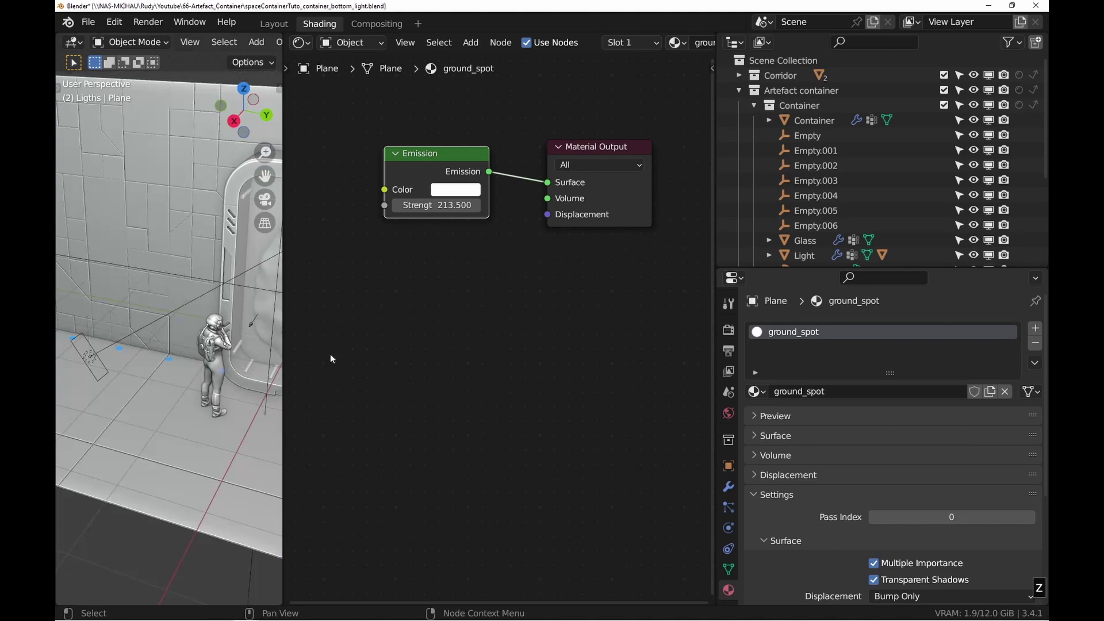
pyautogui.click(274, 23)
pyautogui.scroll(-3, 300, 289)
pyautogui.press('7')
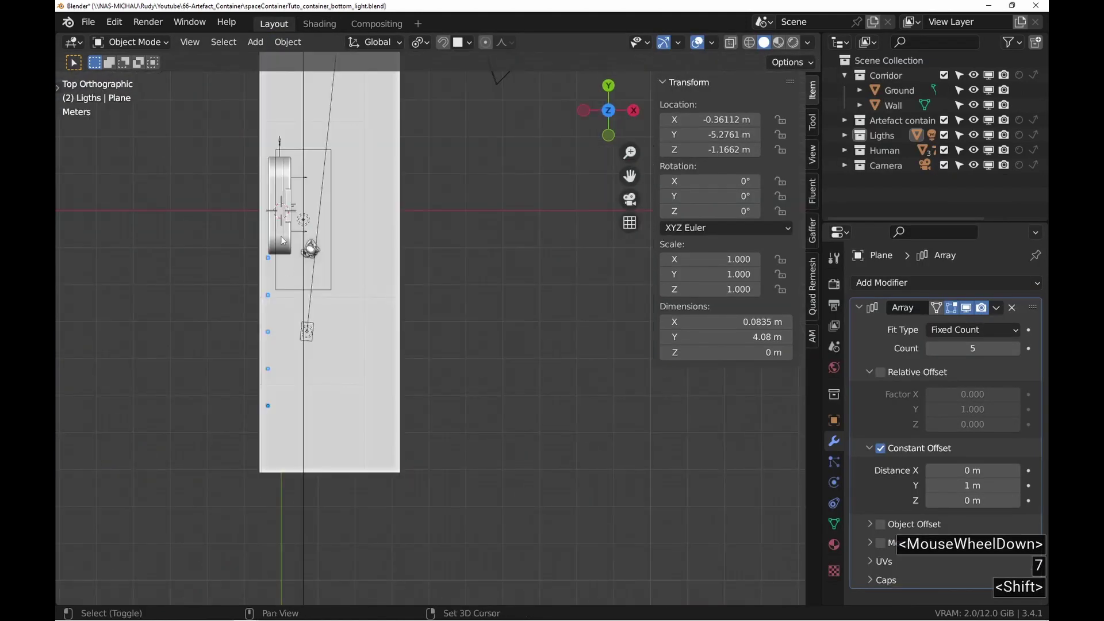
pyautogui.keyDown('shift'); pyautogui.moveTo(281, 265); pyautogui.dragTo(349, 364, button='middle'); pyautogui.keyUp('shift')
pyautogui.scroll(5, 380, 405)
pyautogui.hotkey('shift', 'd')
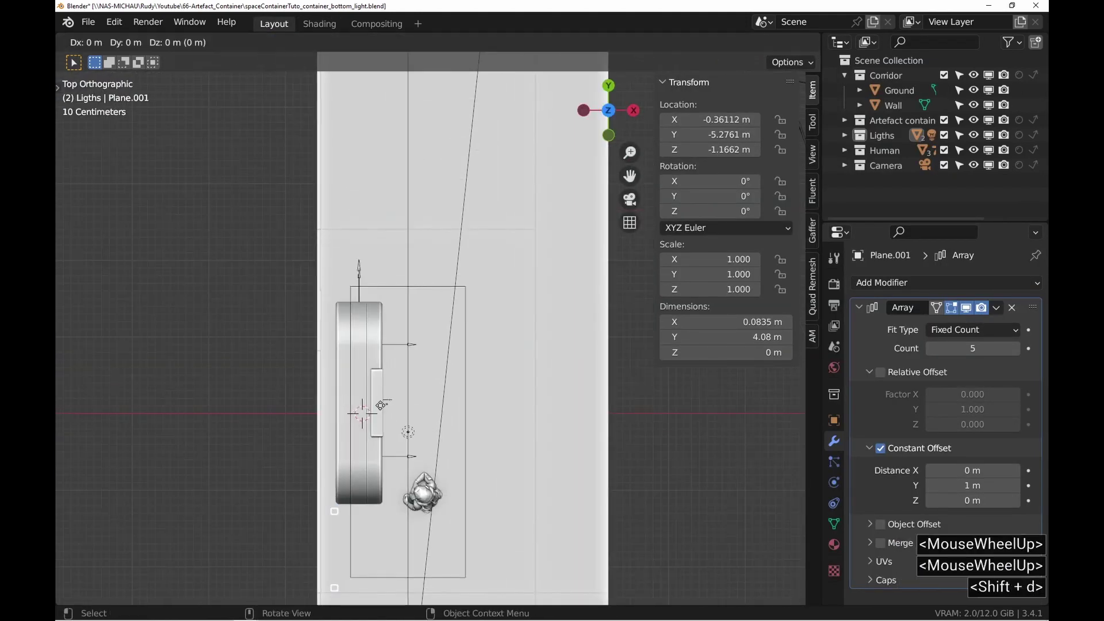
pyautogui.press('y')
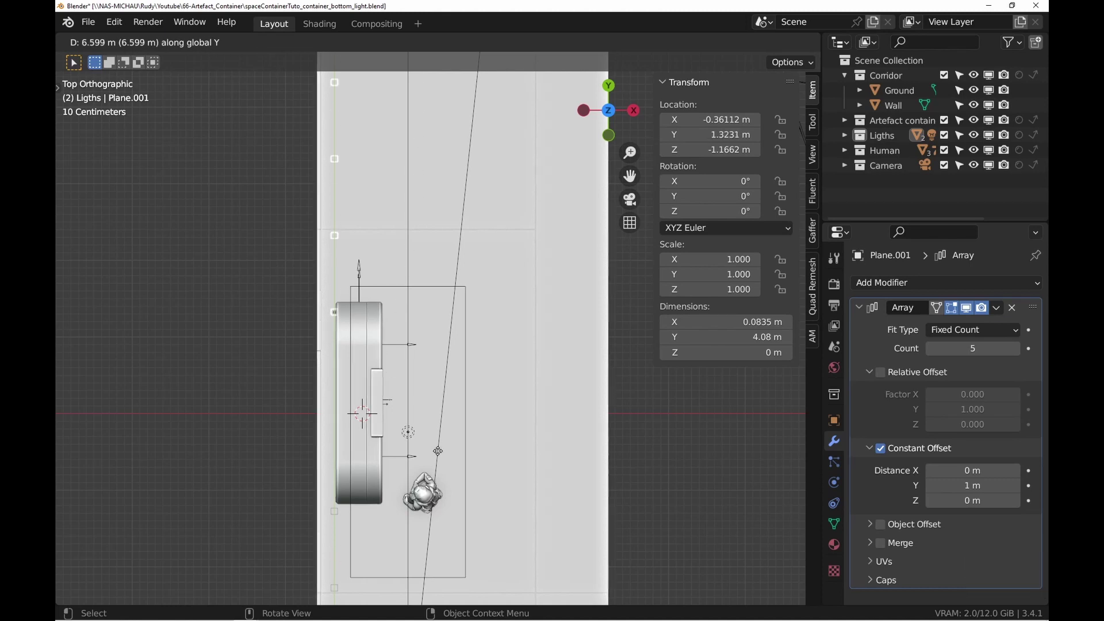
pyautogui.click(435, 432)
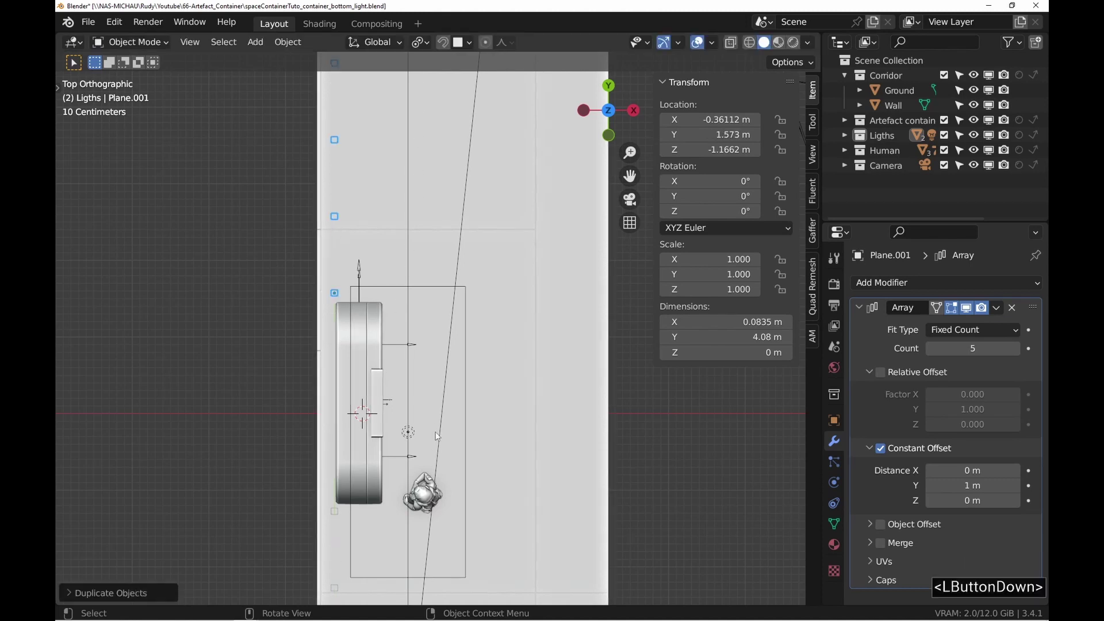
# Show the scene through the camera with rendered shading to check both rows of floor spots
pyautogui.moveTo(518, 463); pyautogui.dragTo(472, 339, button='middle')
pyautogui.scroll(-3, 303, 323)
pyautogui.moveTo(471, 339); pyautogui.dragTo(402, 315, button='middle')
pyautogui.press('0')
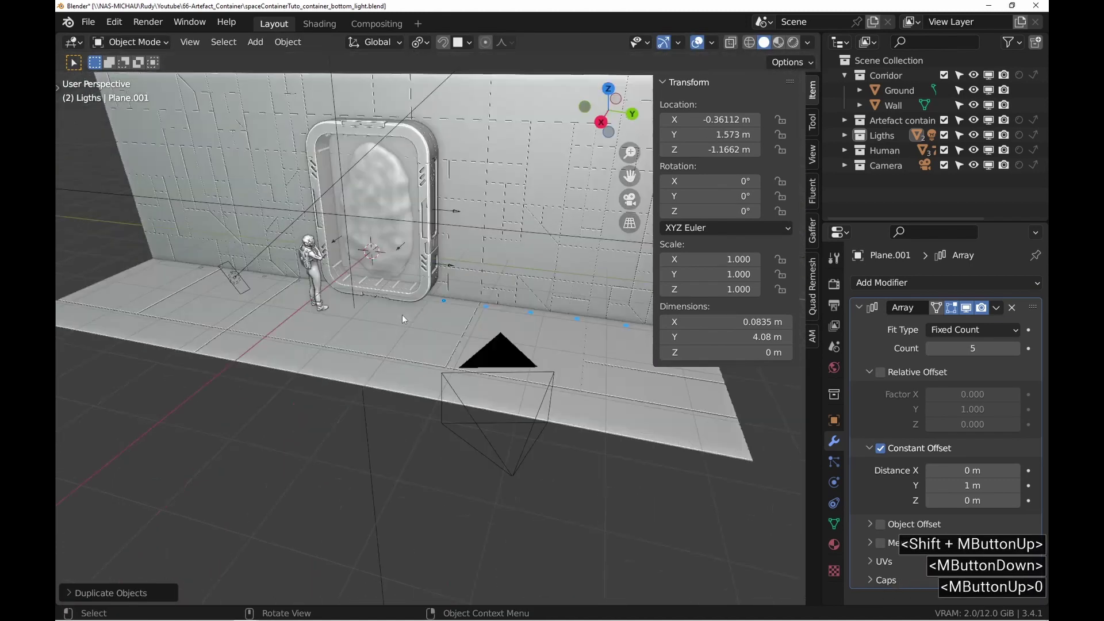
pyautogui.press('z')
pyautogui.click(304, 246)
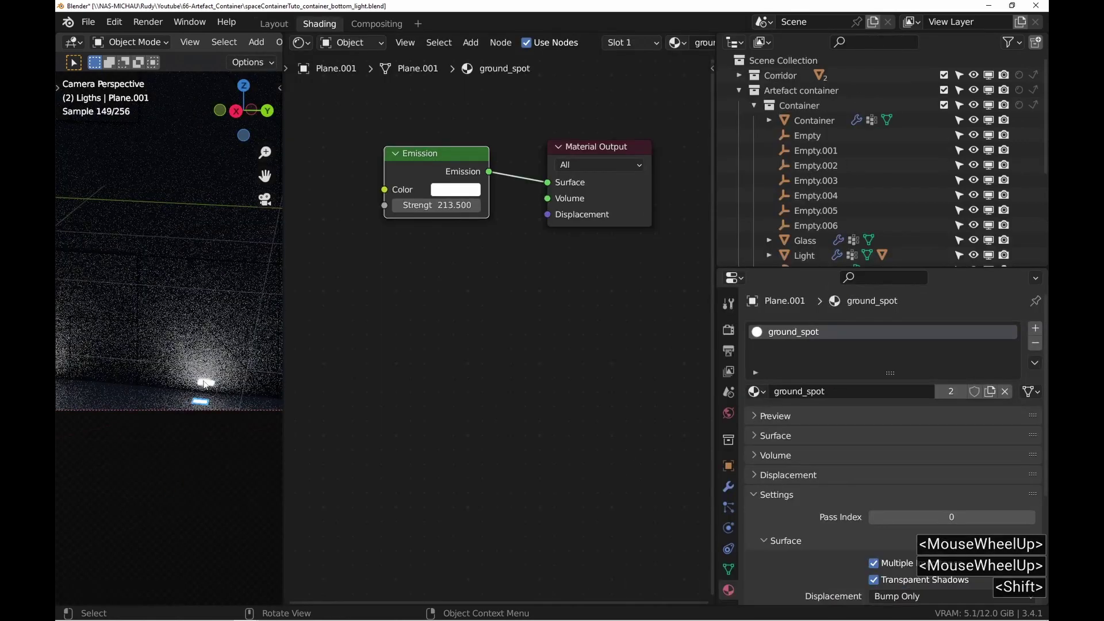
# Restrict the viewport rendering to a region around one floor spot and open the render settings
pyautogui.scroll(-2, 201, 389)
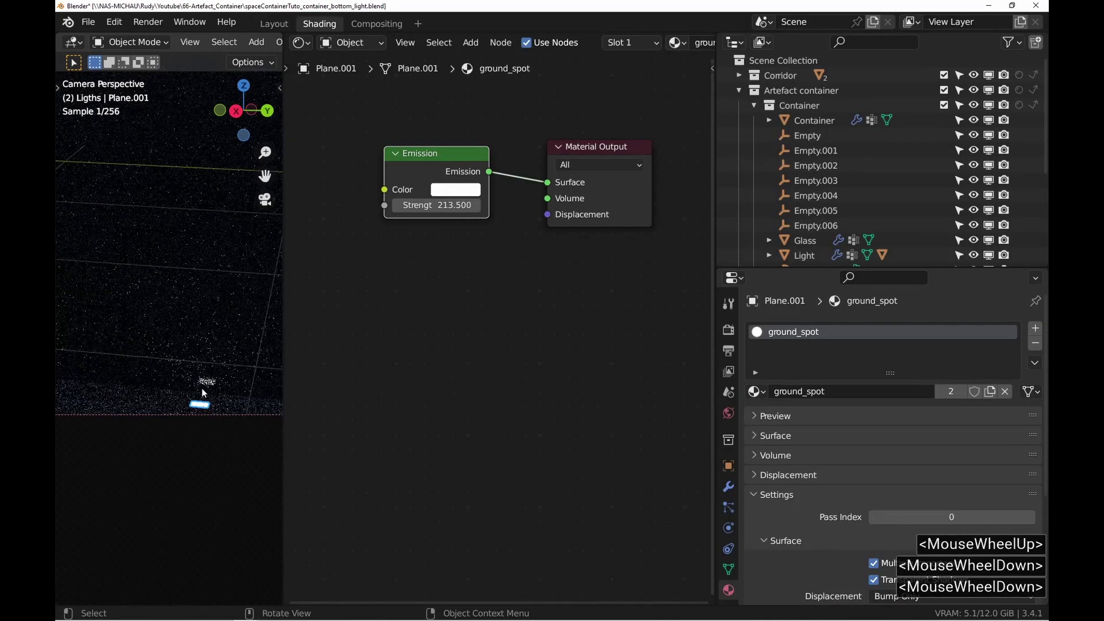
pyautogui.moveTo(202, 388)
pyautogui.keyDown('shift'); pyautogui.mouseDown(button='middle')
pyautogui.moveTo(185, 377)
pyautogui.moveTo(227, 393)
pyautogui.mouseUp(button='middle'); pyautogui.keyUp('shift')
pyautogui.hotkey('ctrl', 'b')
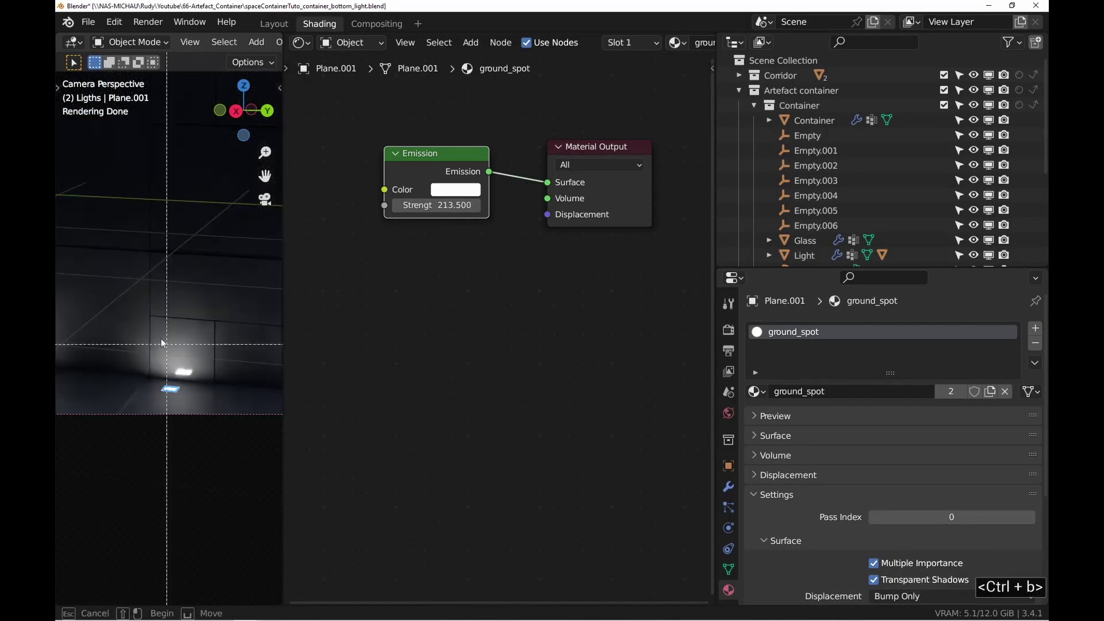
pyautogui.moveTo(96, 230); pyautogui.dragTo(253, 442)
pyautogui.click(728, 329)
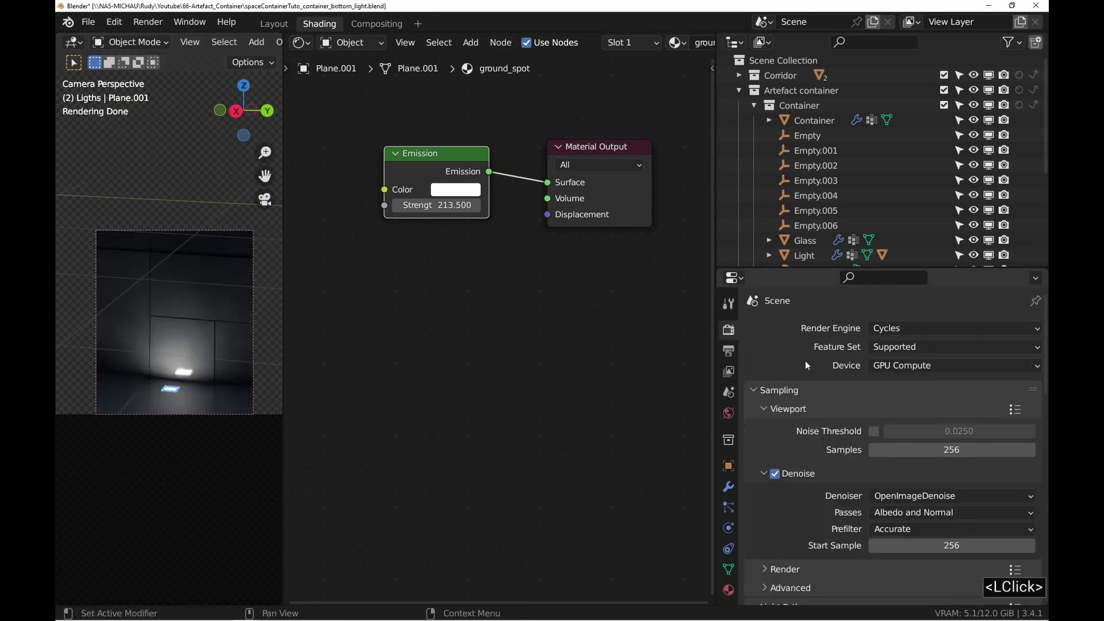
# Add a Geometry node to the ground_spot material, before the Emission shader
pyautogui.scroll(-2, 389, 207)
pyautogui.hotkey('shift', 'a')
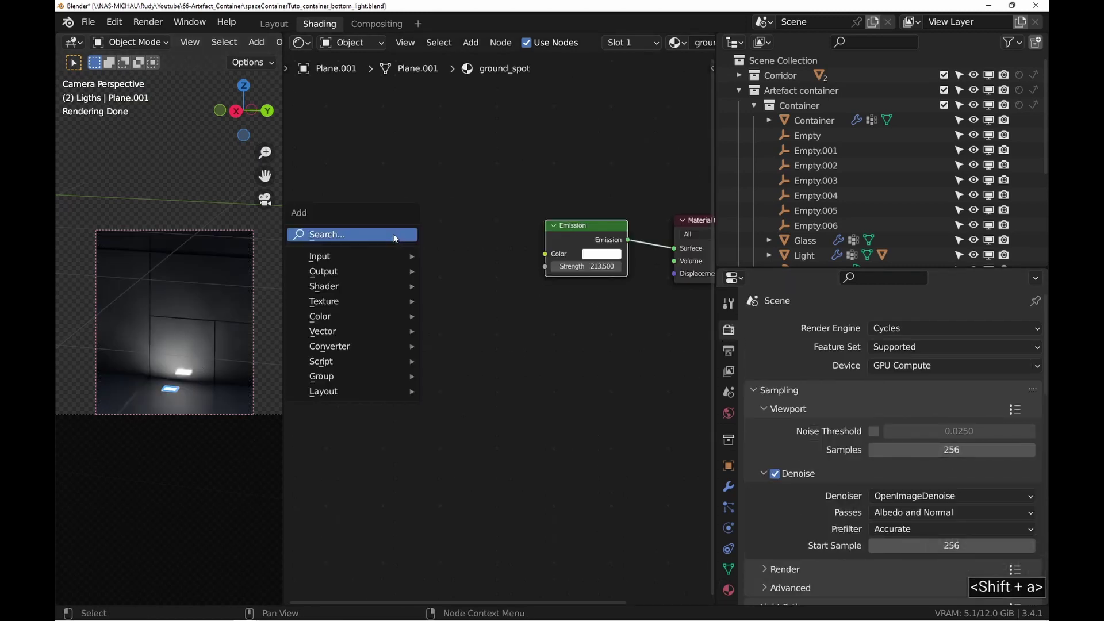
pyautogui.click(393, 234)
pyautogui.write('geom')
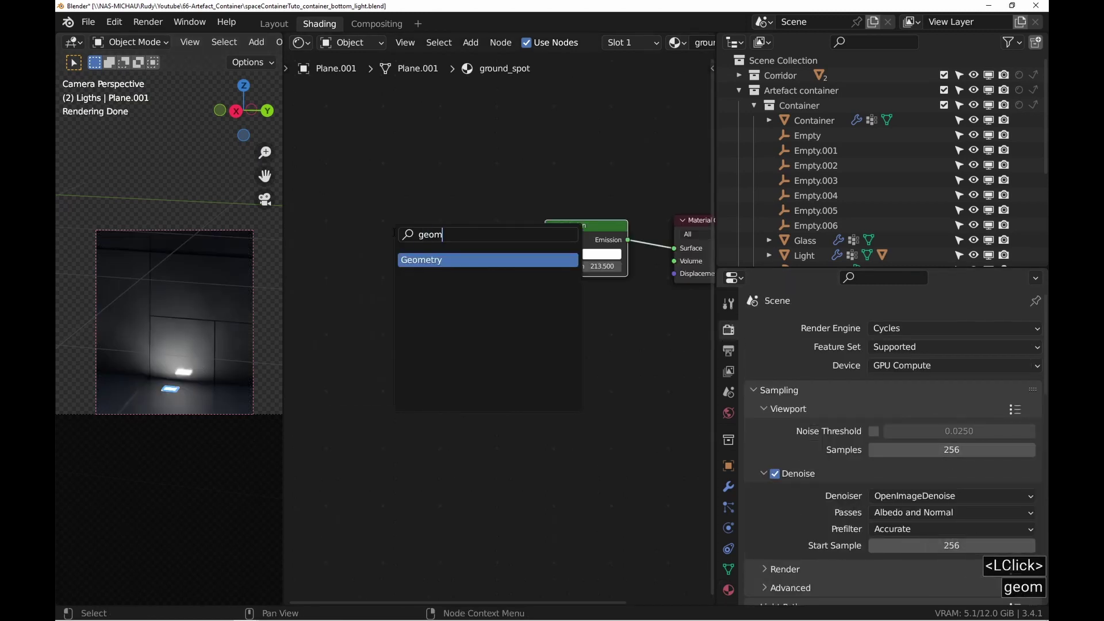
pyautogui.press('Return')
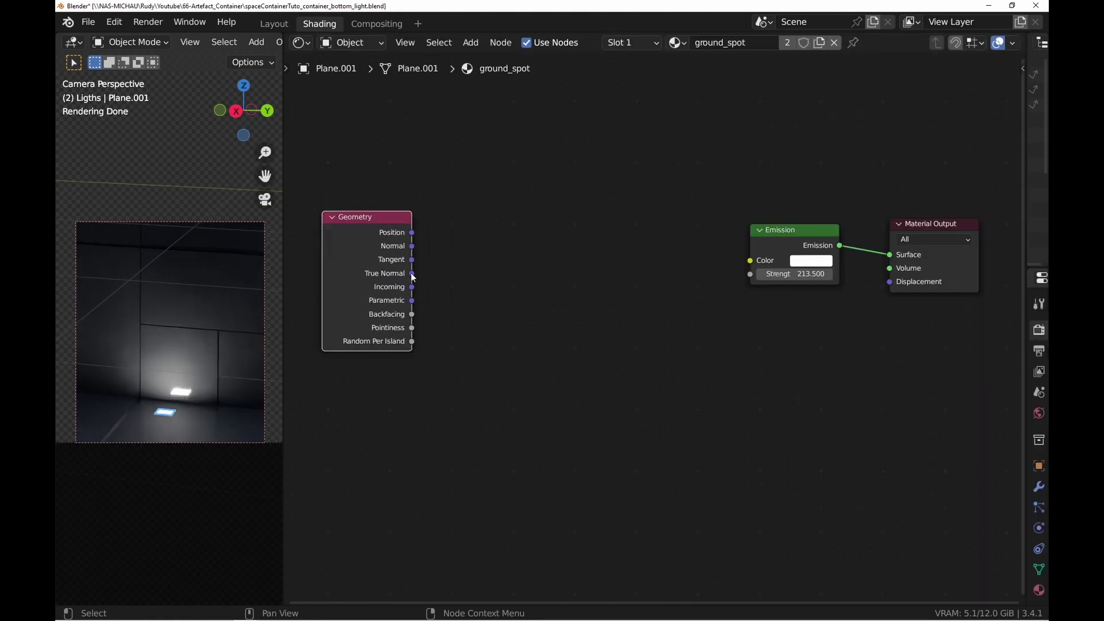
# Add a Dot Product node fed by the Geometry node's True Normal and Incoming, and link its value to the Emission color
pyautogui.moveTo(412, 273); pyautogui.dragTo(488, 292)
pyautogui.write('dot')
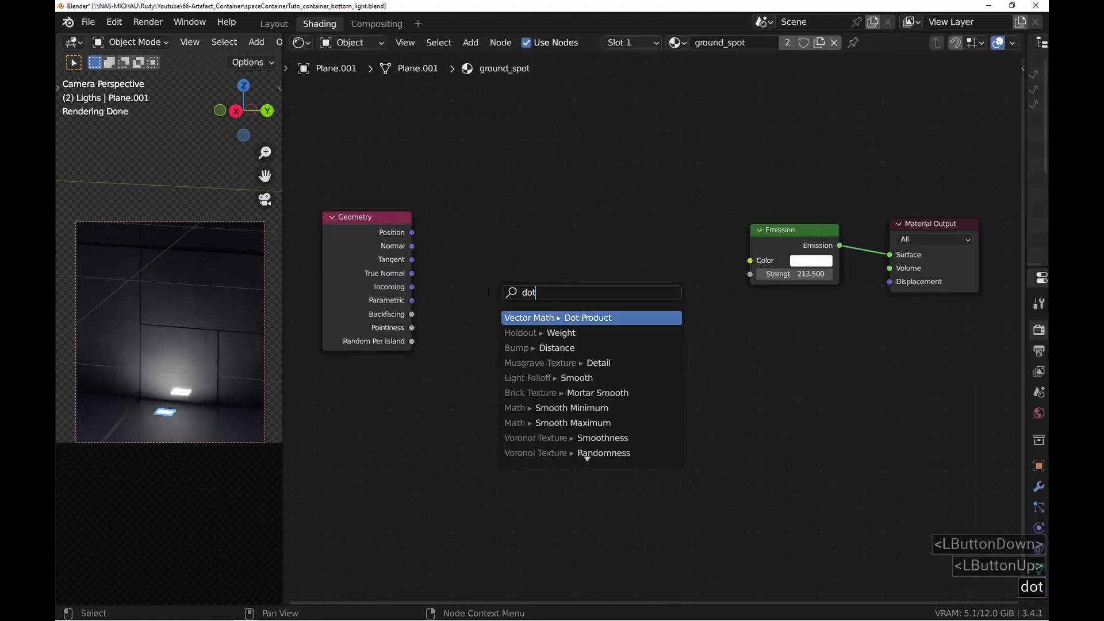
pyautogui.press('Return')
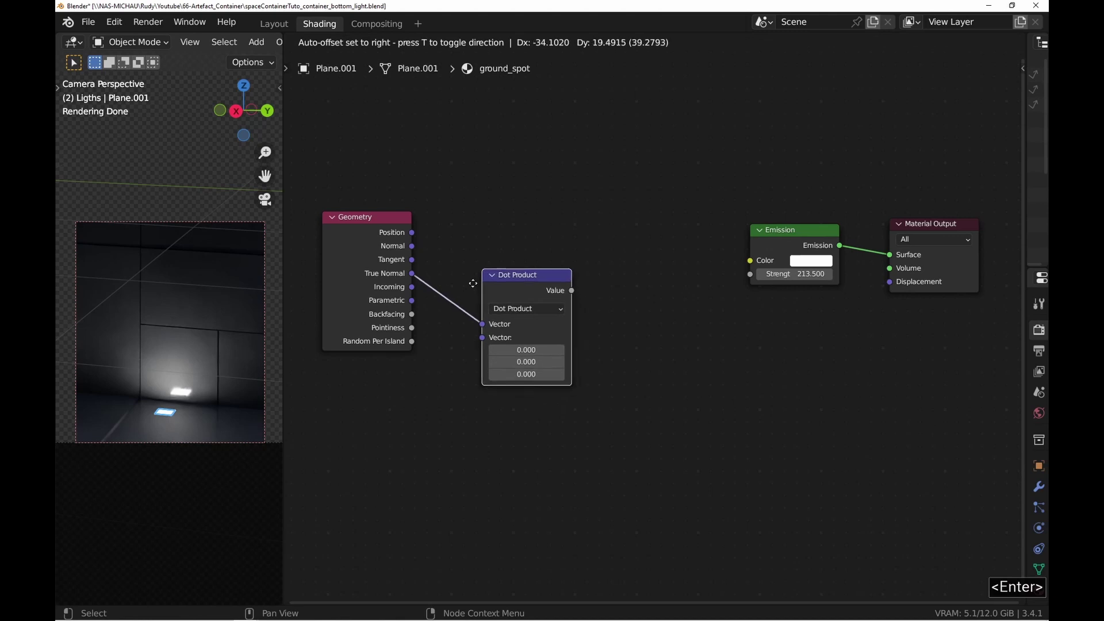
pyautogui.click(473, 283)
pyautogui.moveTo(412, 287); pyautogui.dragTo(484, 337)
pyautogui.moveTo(541, 276); pyautogui.dragTo(751, 260)
pyautogui.press('g')
pyautogui.click(710, 274)
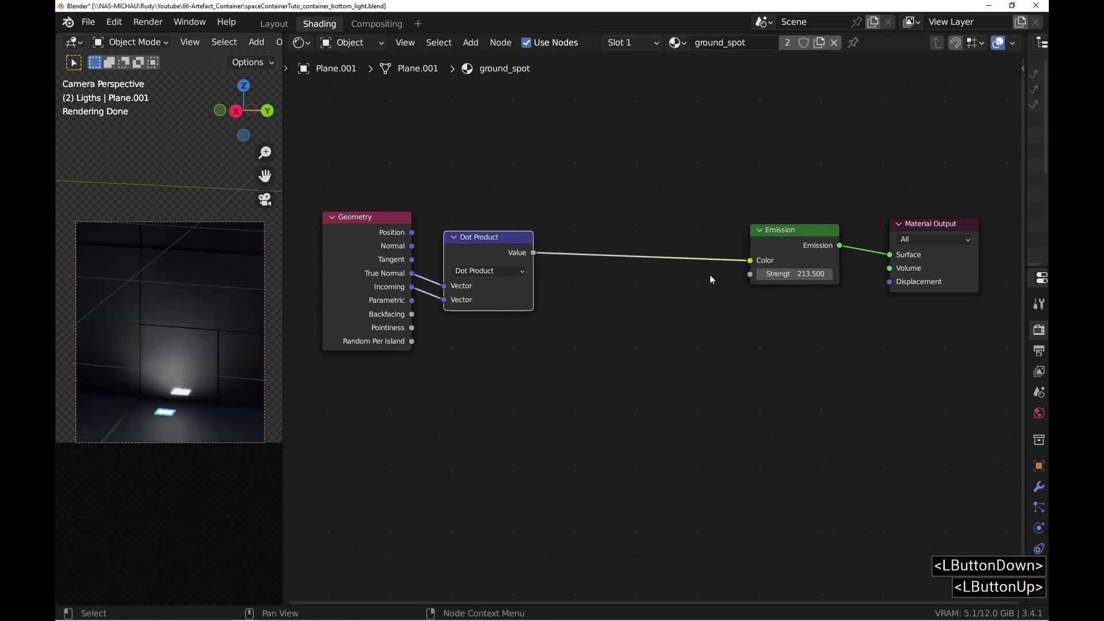
# Insert a ColorRamp between the Dot Product and Emission nodes and set its interpolation to B-Spline
pyautogui.hotkey('shift', 'a')
pyautogui.click(624, 288)
pyautogui.write('c')
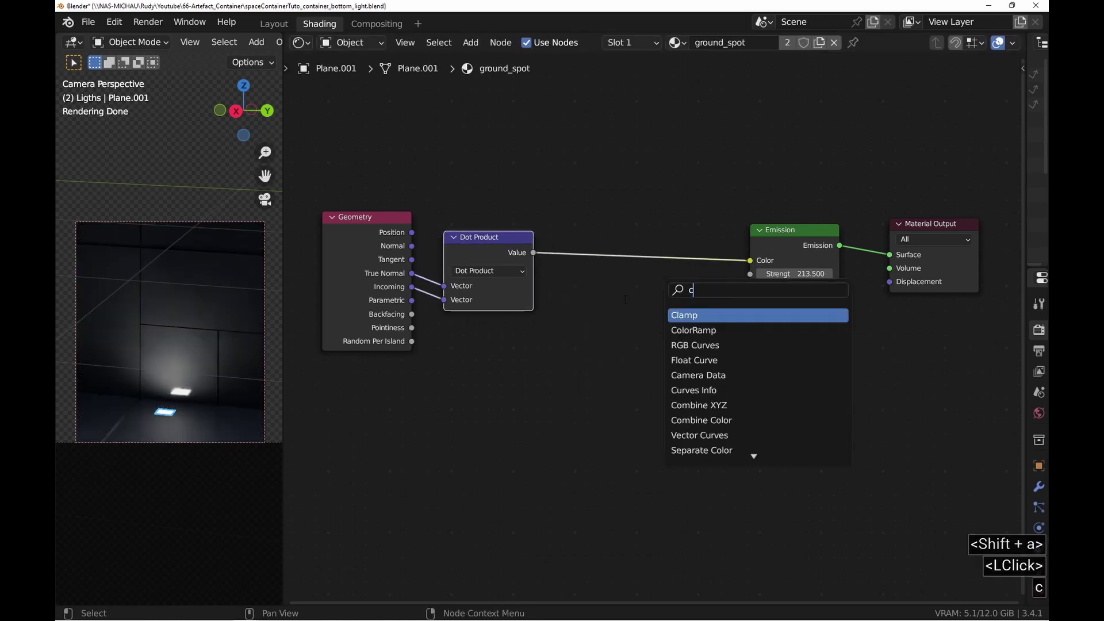
pyautogui.write('olo')
pyautogui.press('Return')
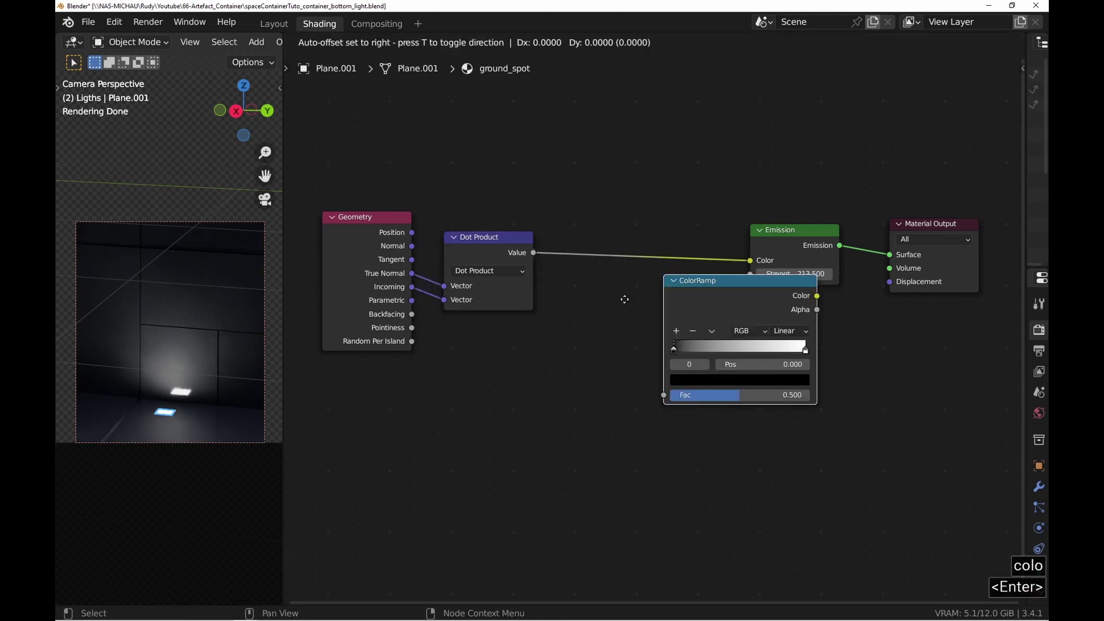
pyautogui.click(526, 243)
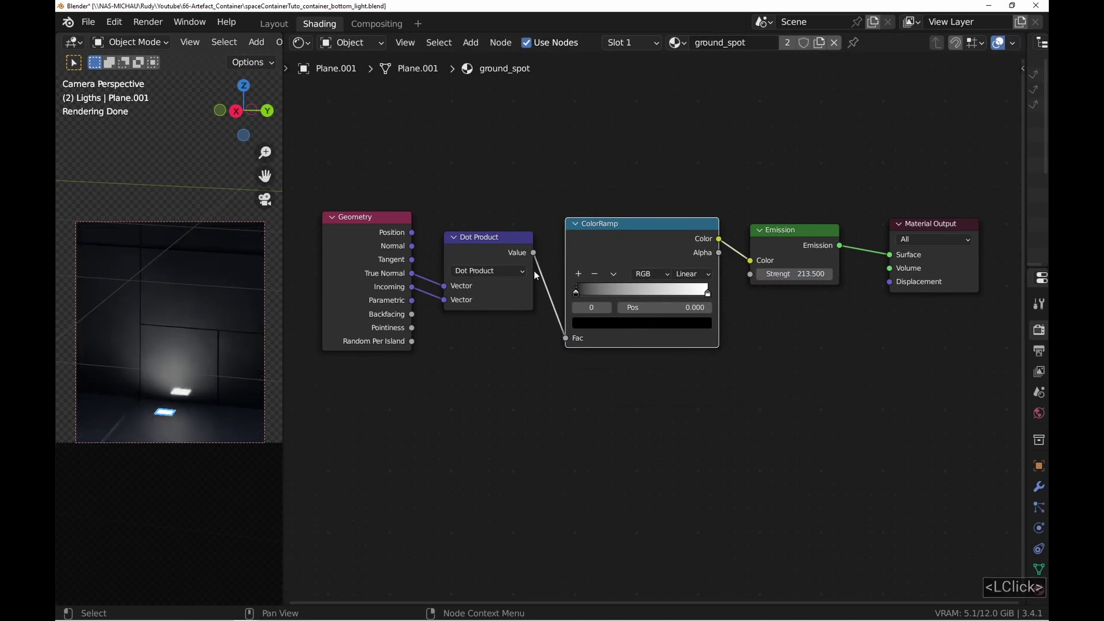
pyautogui.click(689, 275)
pyautogui.click(689, 329)
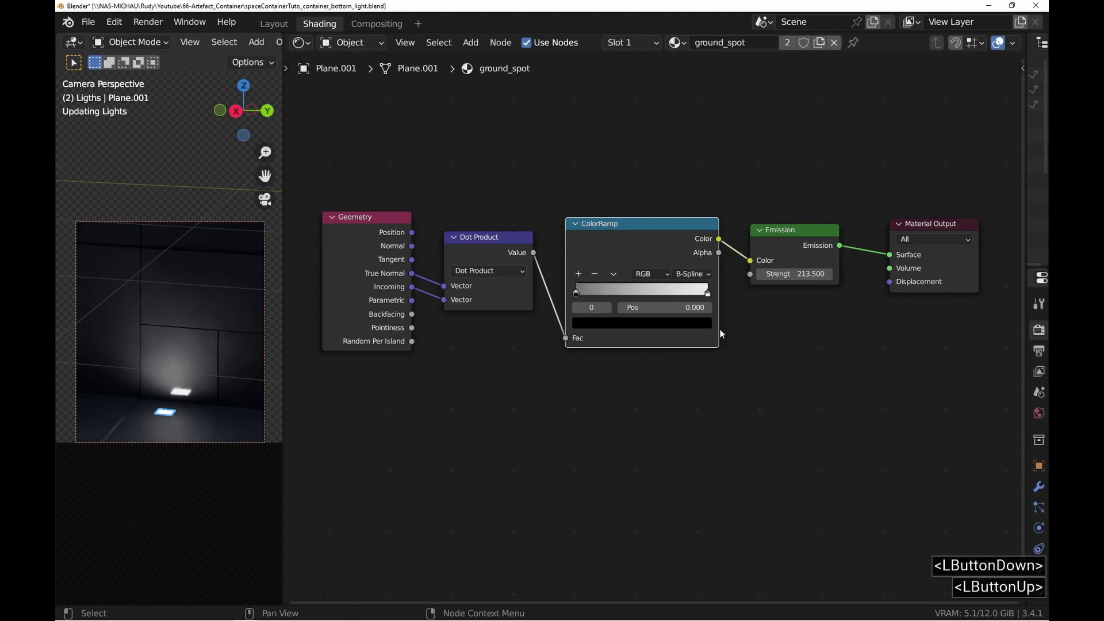
# Set the Emission strength to 400 and the position of the ColorRamp's black stop to 0.66
pyautogui.moveTo(575, 294); pyautogui.dragTo(679, 298)
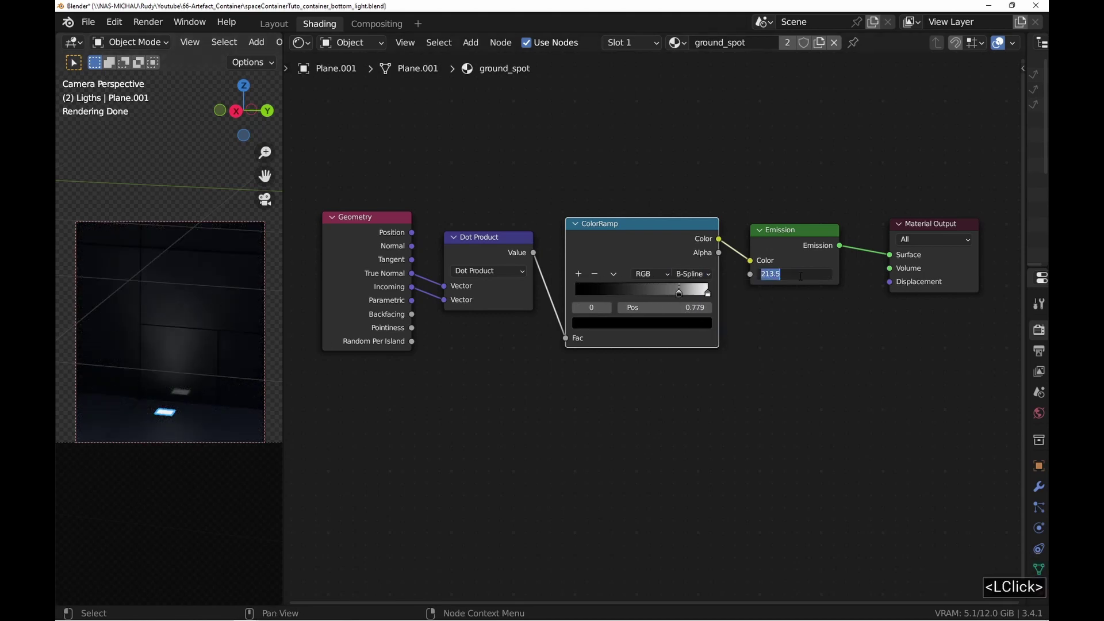
pyautogui.write('400')
pyautogui.press('Return')
pyautogui.moveTo(680, 296)
pyautogui.mouseDown()
pyautogui.moveTo(656, 301)
pyautogui.moveTo(659, 291)
pyautogui.mouseUp()
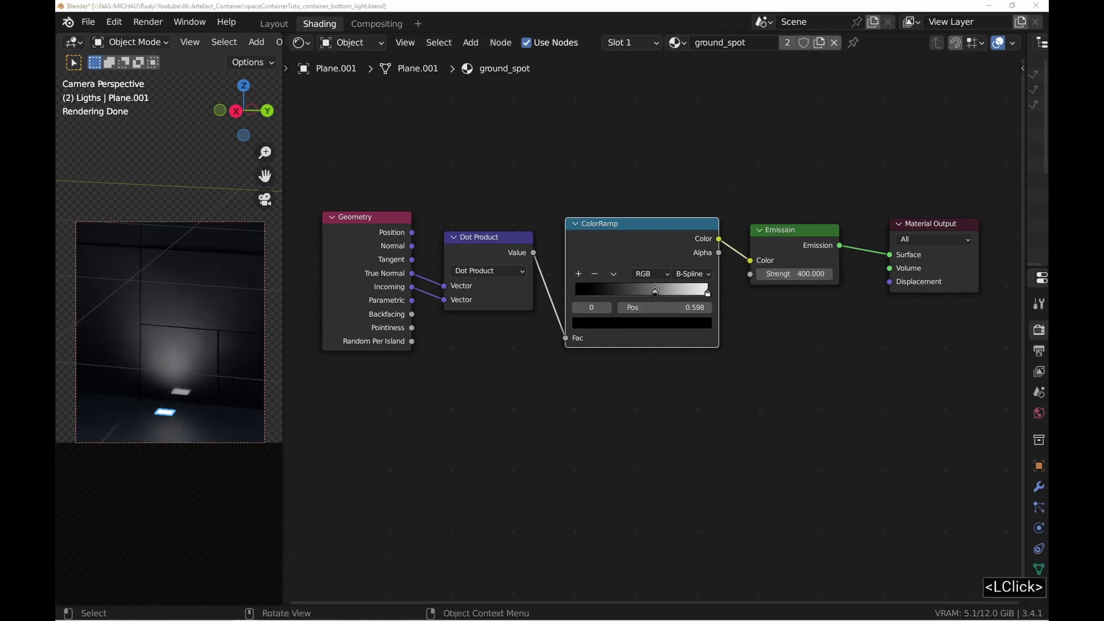
pyautogui.click(679, 308)
pyautogui.write('.66')
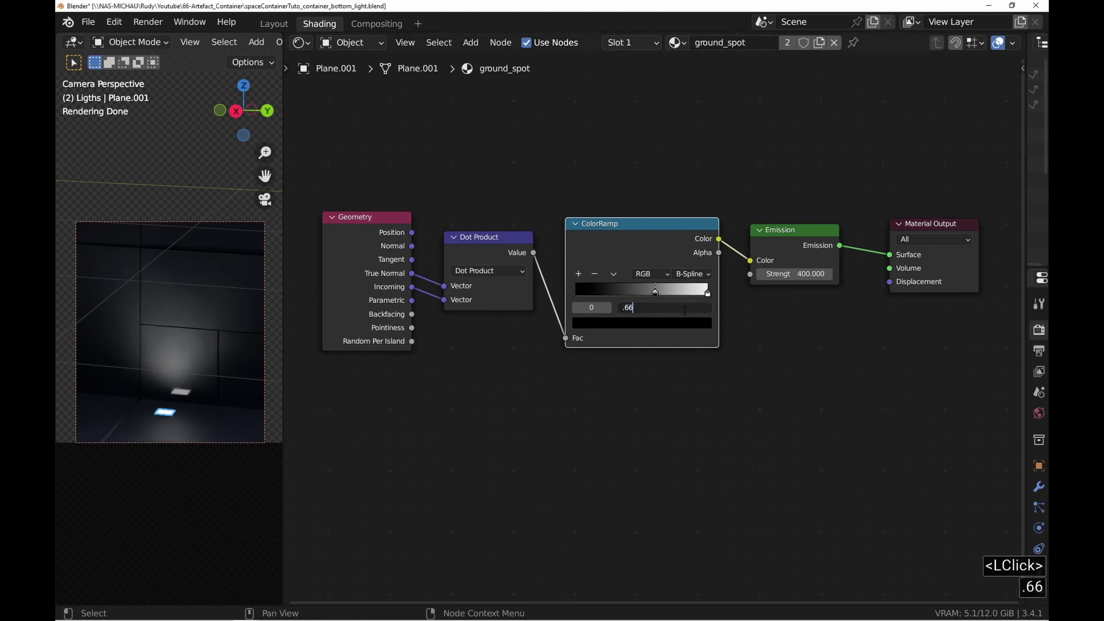
pyautogui.press('Return')
# Set the position of the ColorRamp's white stop to 0.9
pyautogui.keyDown('ctrl'); pyautogui.moveTo(686, 292); pyautogui.dragTo(667, 149, button='middle'); pyautogui.keyUp('ctrl')
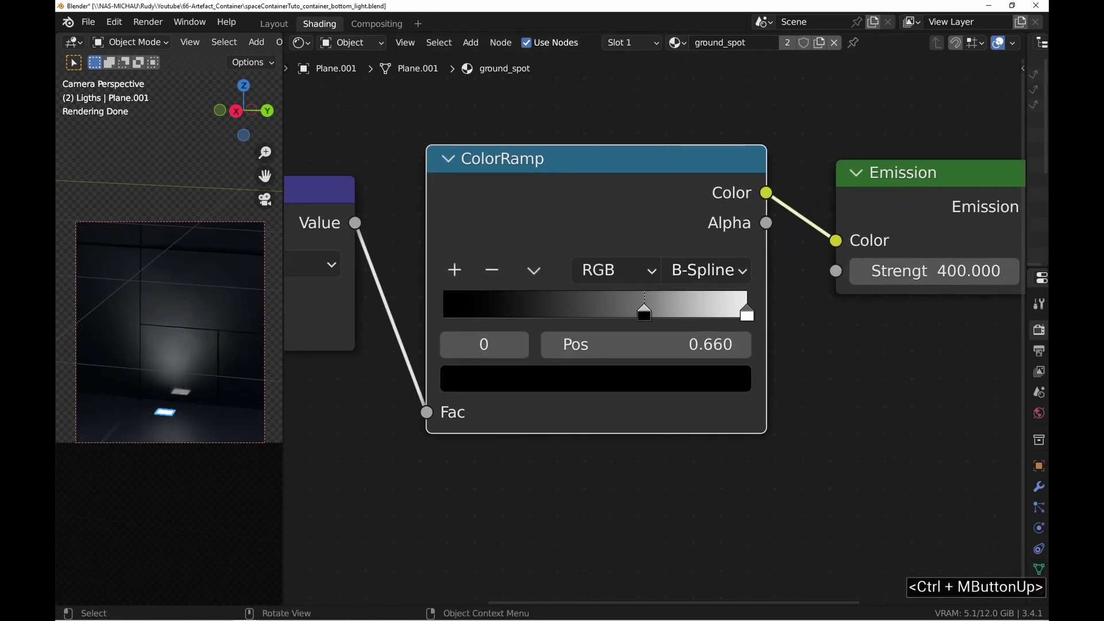
pyautogui.moveTo(747, 313); pyautogui.dragTo(727, 314)
pyautogui.click(696, 346)
pyautogui.write('.9')
pyautogui.press('Return')
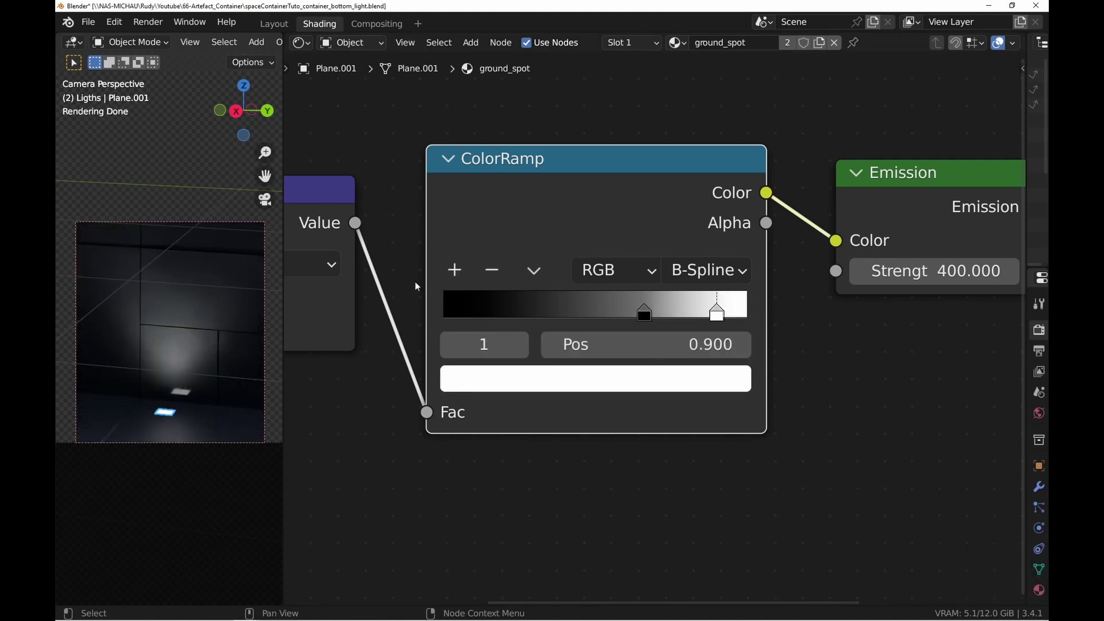
# Add a black stop to the ColorRamp between the existing black and white stops and set its position to 0.86
pyautogui.click(713, 316)
pyautogui.click(455, 270)
pyautogui.click(685, 317)
pyautogui.click(725, 379)
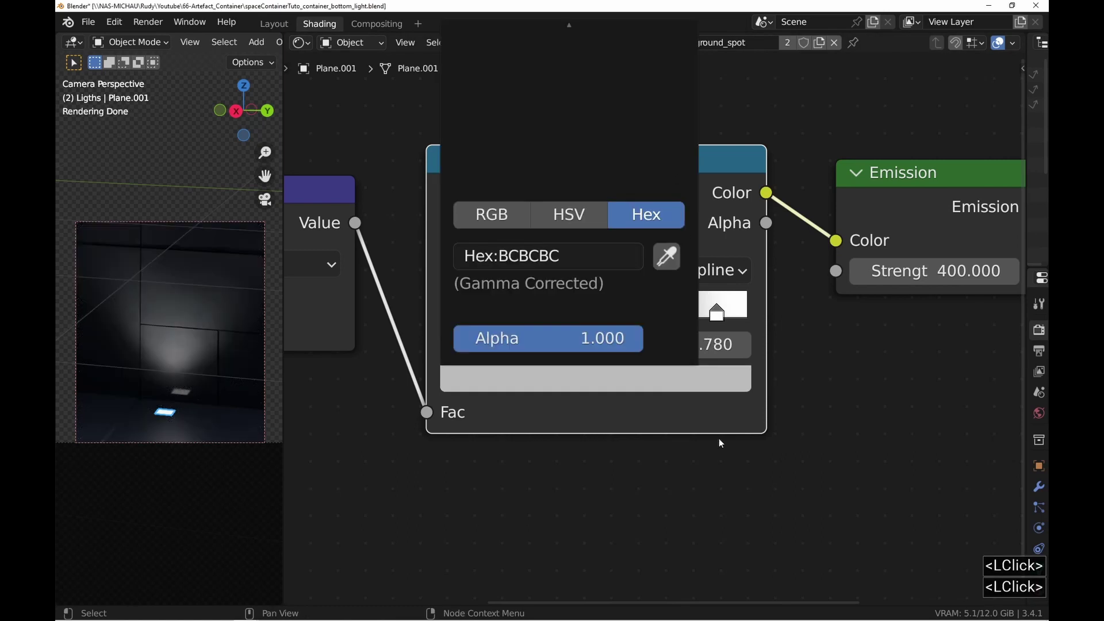
pyautogui.scroll(-4, 710, 490)
pyautogui.click(714, 410)
pyautogui.moveTo(685, 219); pyautogui.dragTo(678, 322)
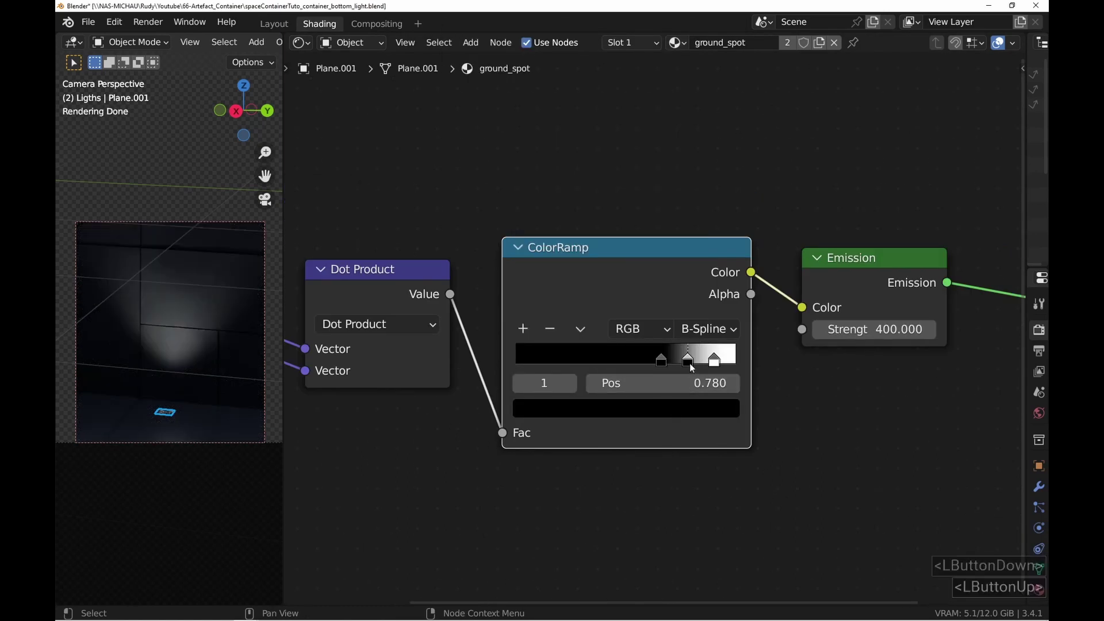
pyautogui.click(690, 383)
pyautogui.write('.86')
pyautogui.press('Return')
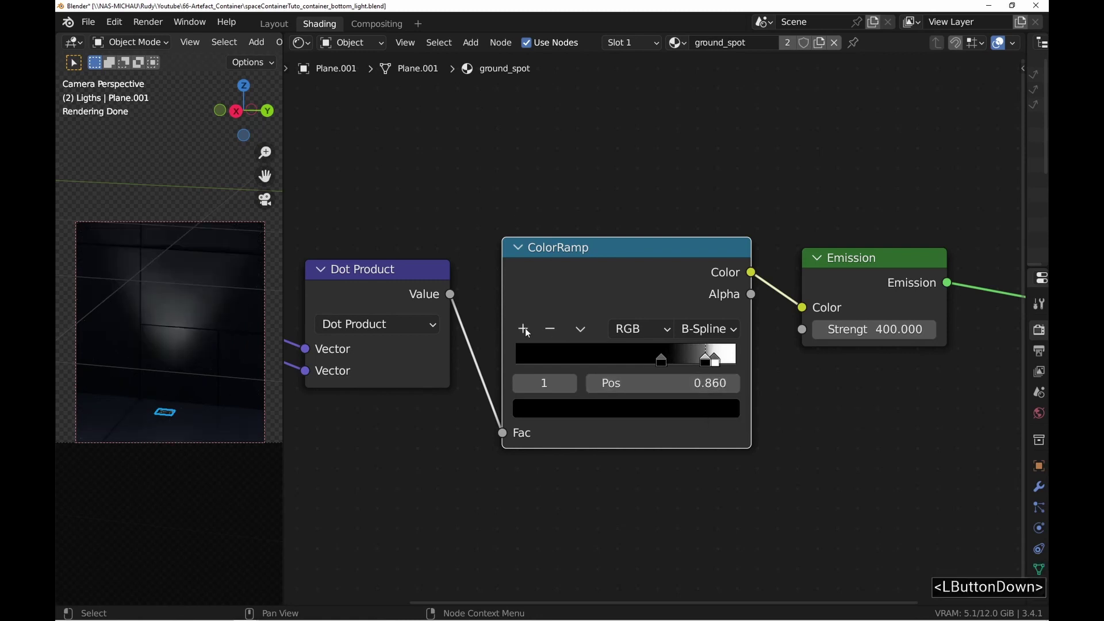
# Add a white stop at position 0.76 between the two black stops of the ColorRamp
pyautogui.click(523, 329)
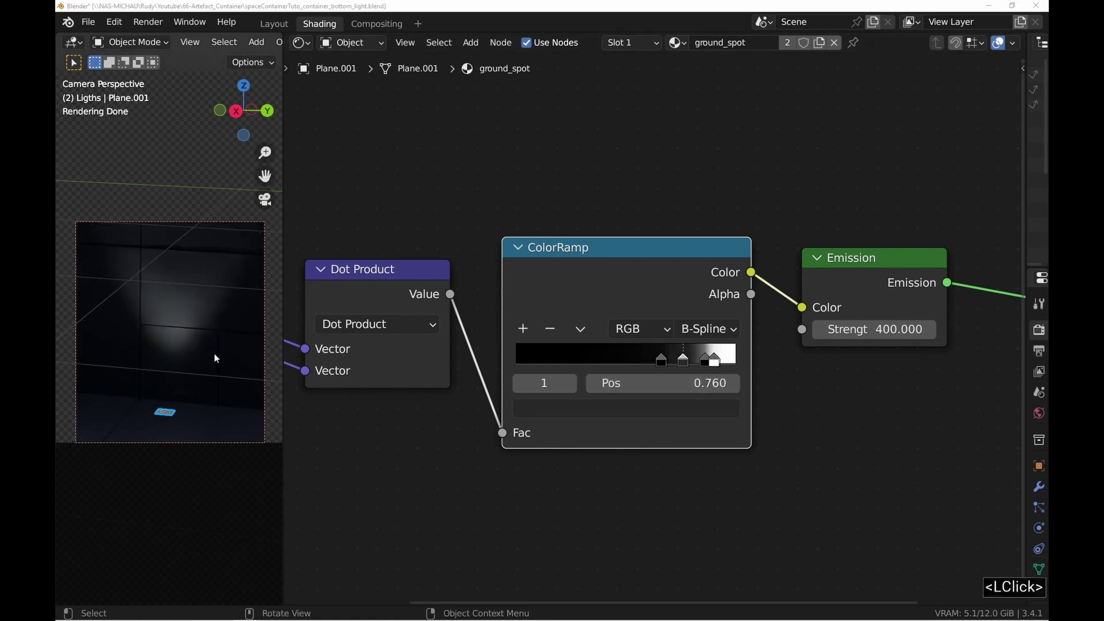
pyautogui.click(713, 408)
pyautogui.moveTo(684, 248); pyautogui.dragTo(685, 122)
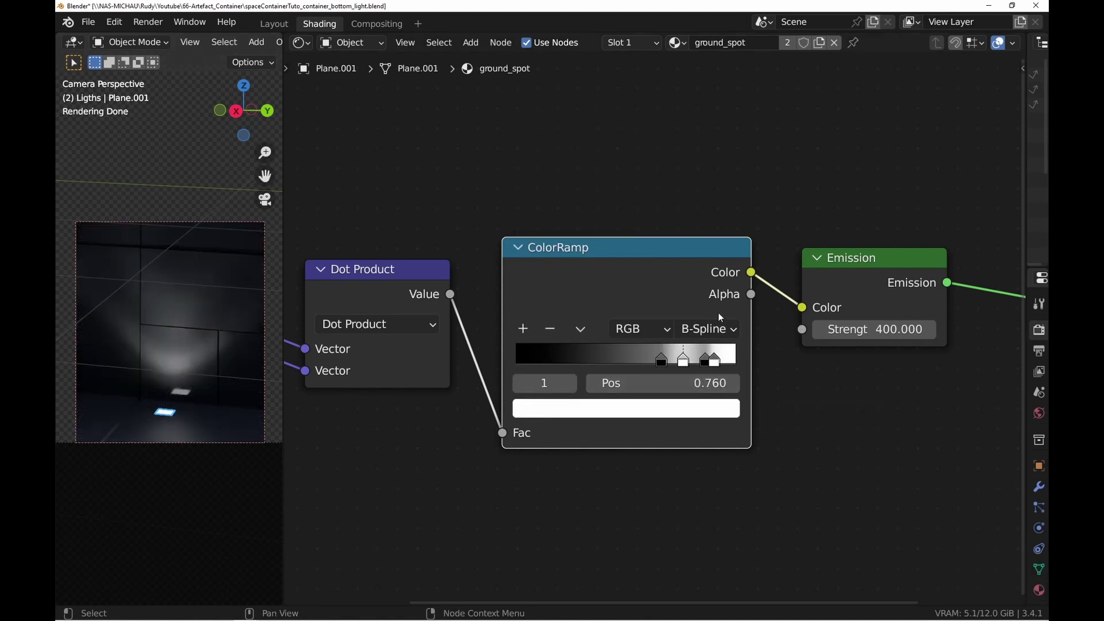
pyautogui.scroll(-3, 722, 315)
pyautogui.moveTo(786, 309)
pyautogui.mouseDown()
pyautogui.moveTo(771, 313)
pyautogui.moveTo(785, 310)
pyautogui.mouseUp()
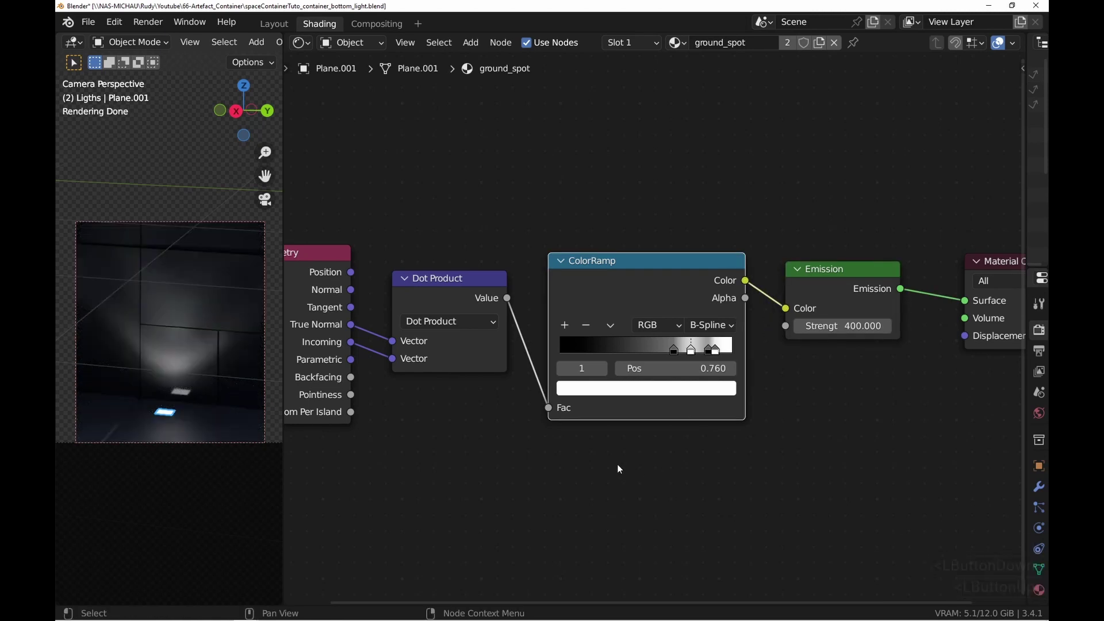
# Make room between the ColorRamp and Emission nodes and add a Blackbody node there
pyautogui.moveTo(637, 292); pyautogui.dragTo(636, 289)
pyautogui.moveTo(518, 344); pyautogui.dragTo(442, 337, button='middle')
pyautogui.scroll(-4, 442, 337)
pyautogui.moveTo(785, 352); pyautogui.dragTo(790, 278)
pyautogui.scroll(3, 676, 343)
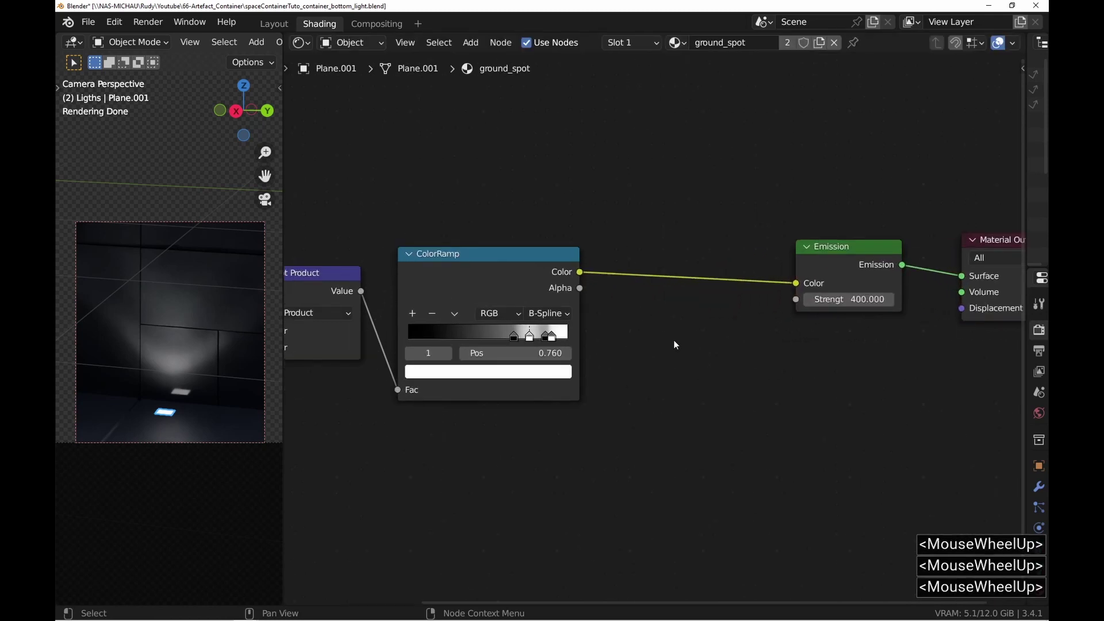
pyautogui.hotkey('shift', 'a')
pyautogui.click(675, 340)
pyautogui.write('blac')
pyautogui.press('Return')
pyautogui.click(654, 350)
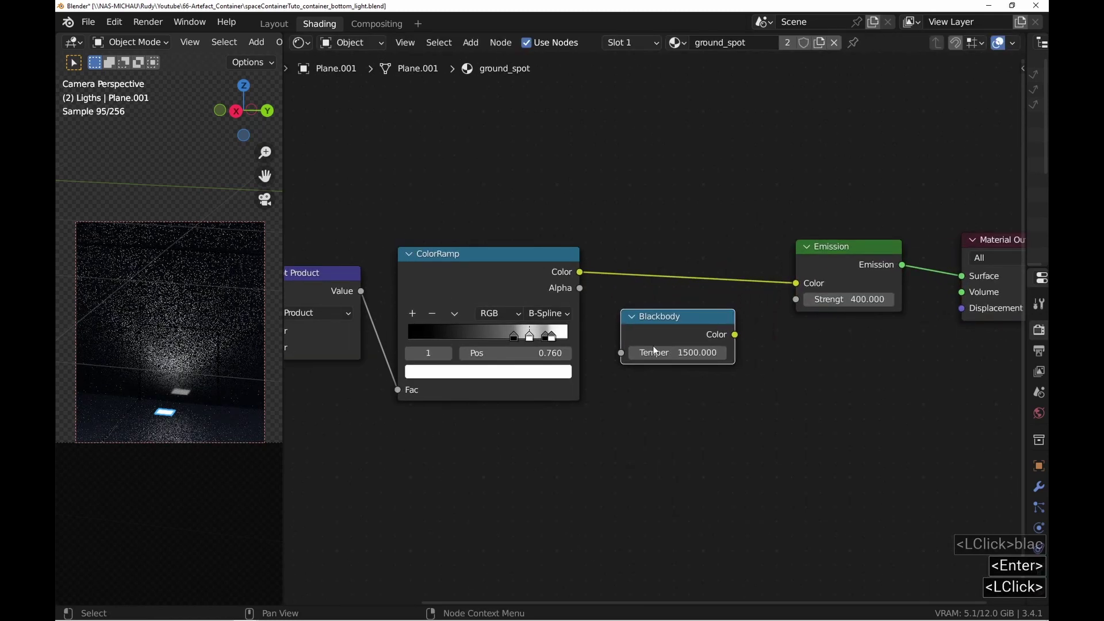
# Set the Blackbody temperature to 12000 and move the node below the ColorRamp
pyautogui.doubleClick(654, 353)
pyautogui.write('12000')
pyautogui.press('BackSpace')
pyautogui.press('Return')
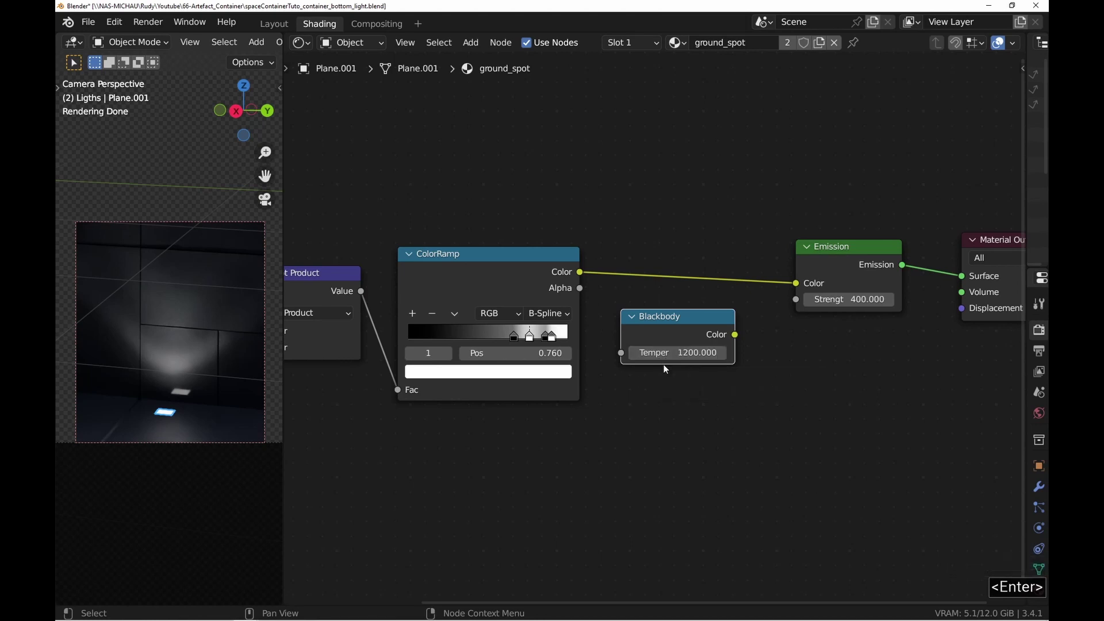
pyautogui.doubleClick(660, 353)
pyautogui.click(660, 352)
pyautogui.write('0')
pyautogui.press('Return')
pyautogui.moveTo(735, 334); pyautogui.dragTo(767, 325)
pyautogui.moveTo(690, 316); pyautogui.dragTo(518, 430)
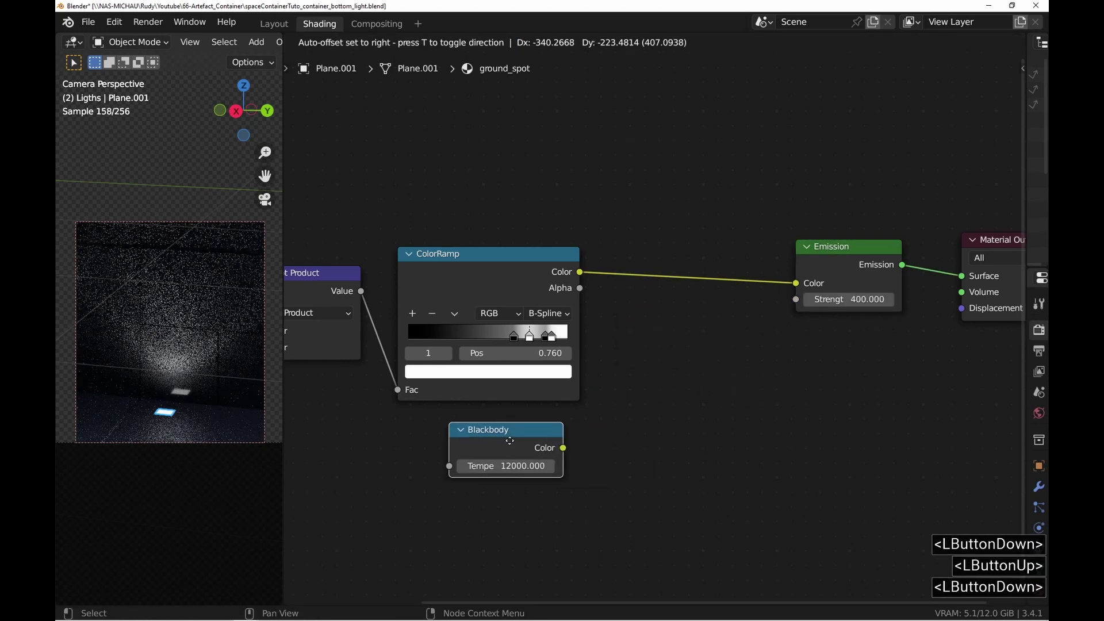
# Add a Mix node with the Color data type and insert it between the ColorRamp and Emission nodes
pyautogui.hotkey('shift', 'a')
pyautogui.click(679, 356)
pyautogui.write('mix')
pyautogui.press('Return')
pyautogui.click(678, 357)
pyautogui.click(723, 391)
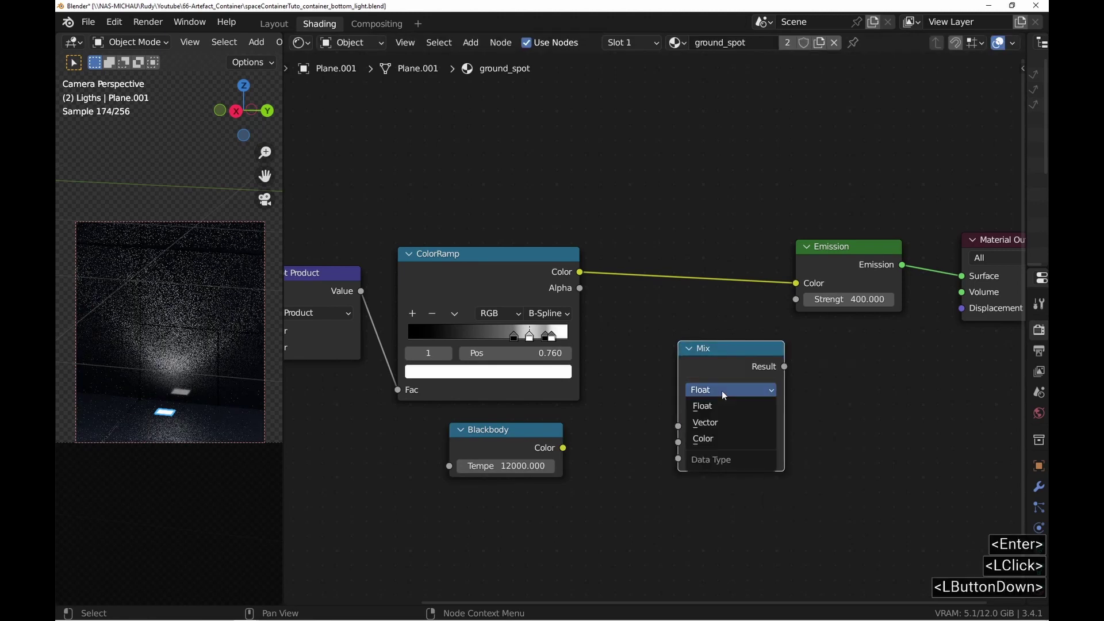
pyautogui.click(733, 441)
pyautogui.moveTo(715, 357); pyautogui.dragTo(688, 254)
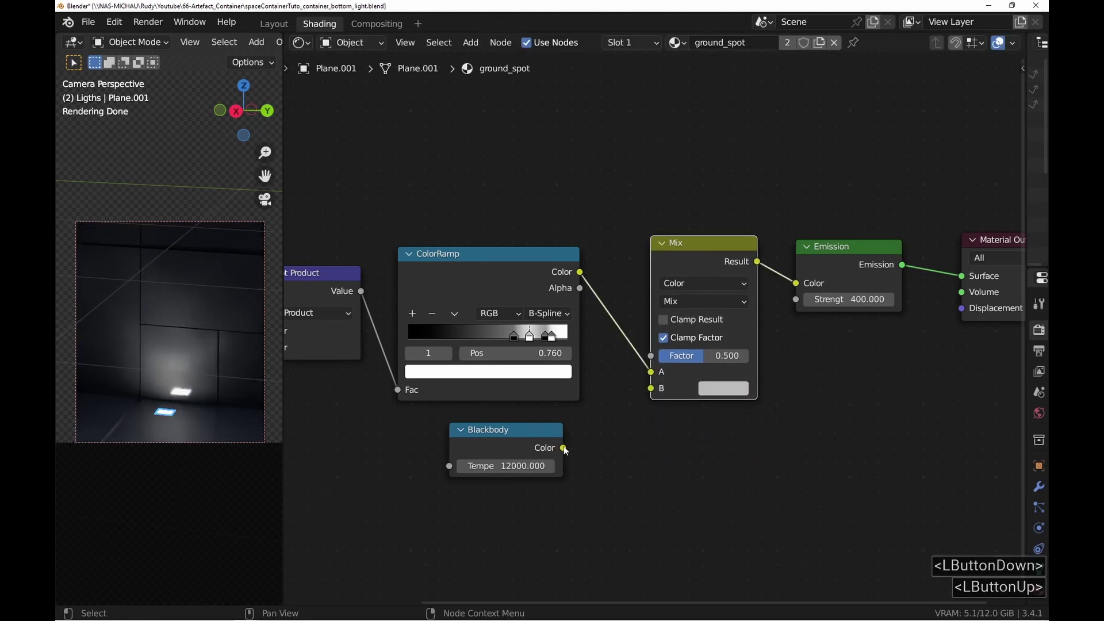
# Link the Blackbody color to the Mix node's B input, then set its blending mode to Color and factor to 1
pyautogui.moveTo(563, 447); pyautogui.dragTo(654, 390)
pyautogui.click(704, 301)
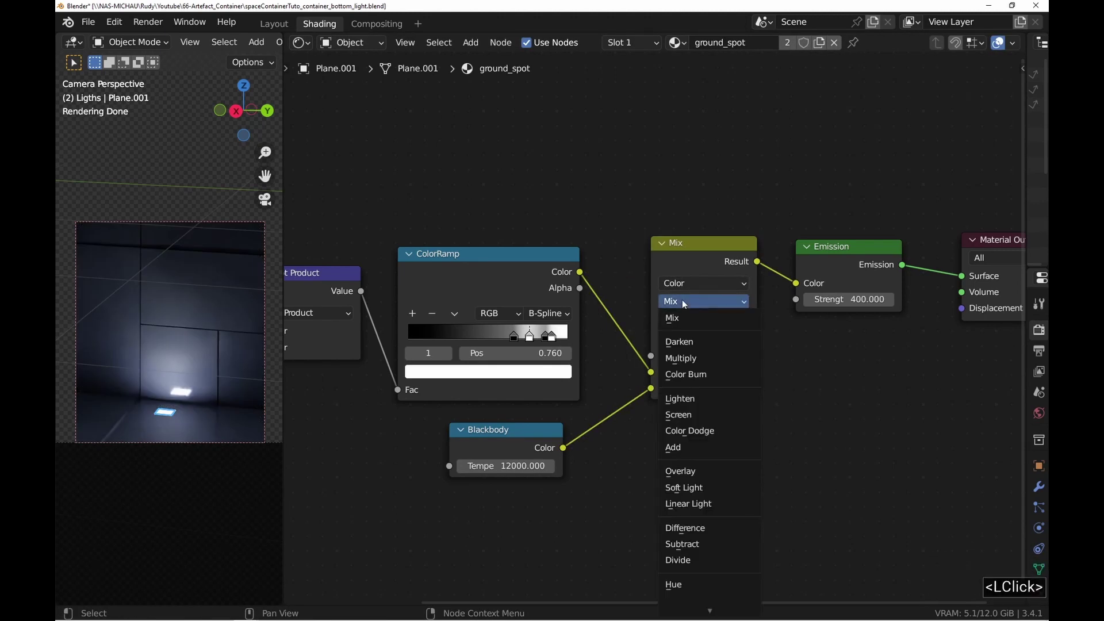
pyautogui.click(681, 565)
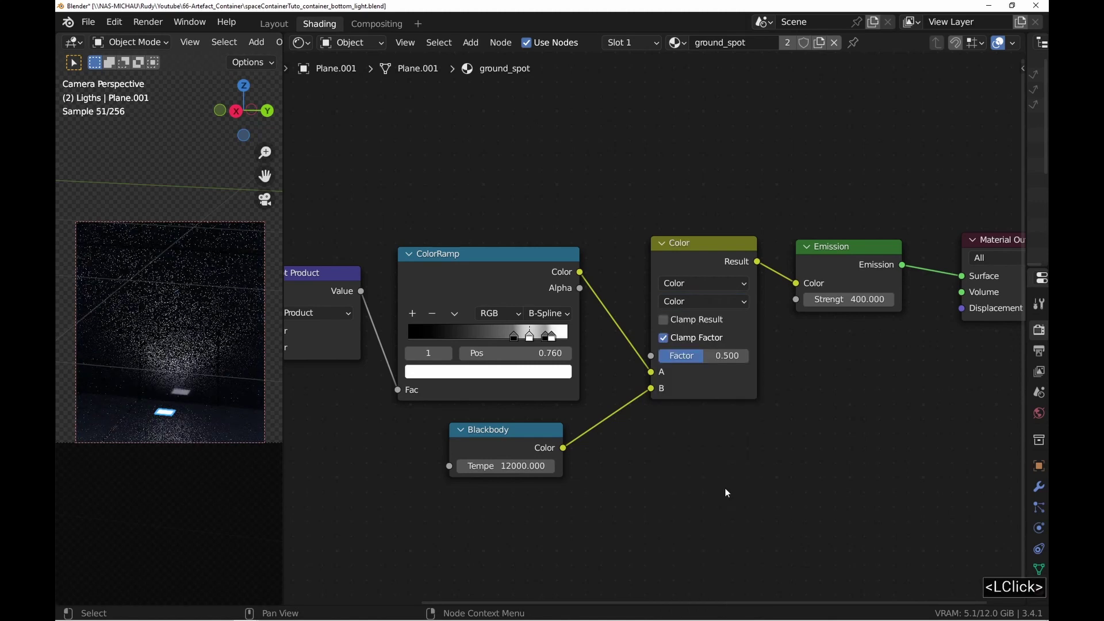
pyautogui.moveTo(713, 355); pyautogui.dragTo(745, 355)
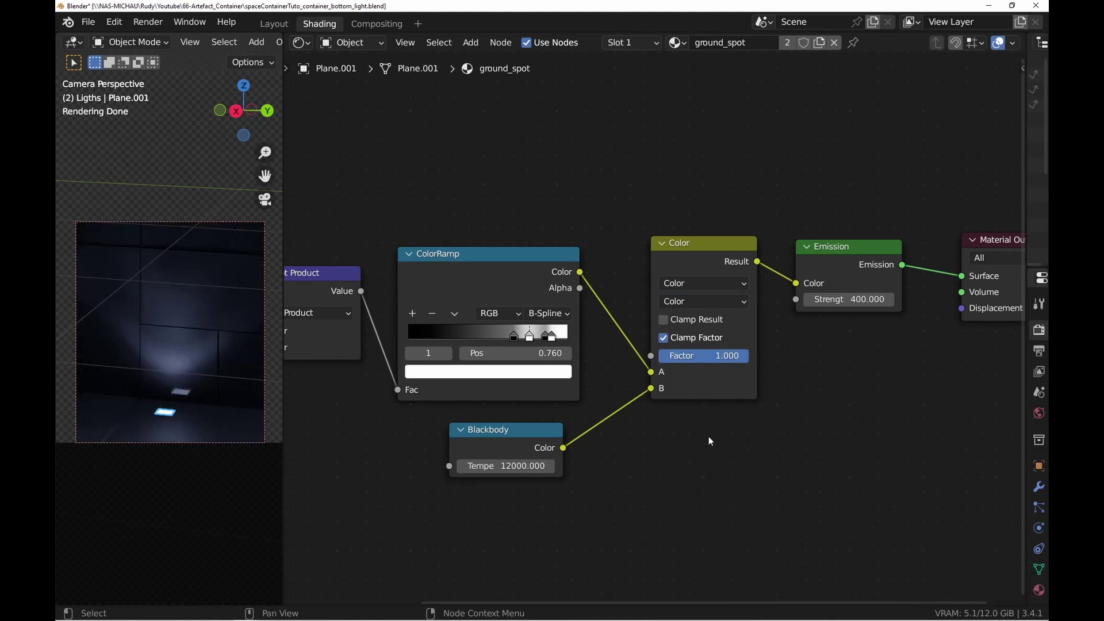
# Maximize the rendered camera viewport and hide its overlays to view the whole scene
pyautogui.keyDown('ctrl'); pyautogui.moveTo(707, 440); pyautogui.dragTo(213, 336, button='middle'); pyautogui.keyUp('ctrl')
pyautogui.moveTo(157, 116); pyautogui.dragTo(889, 521)
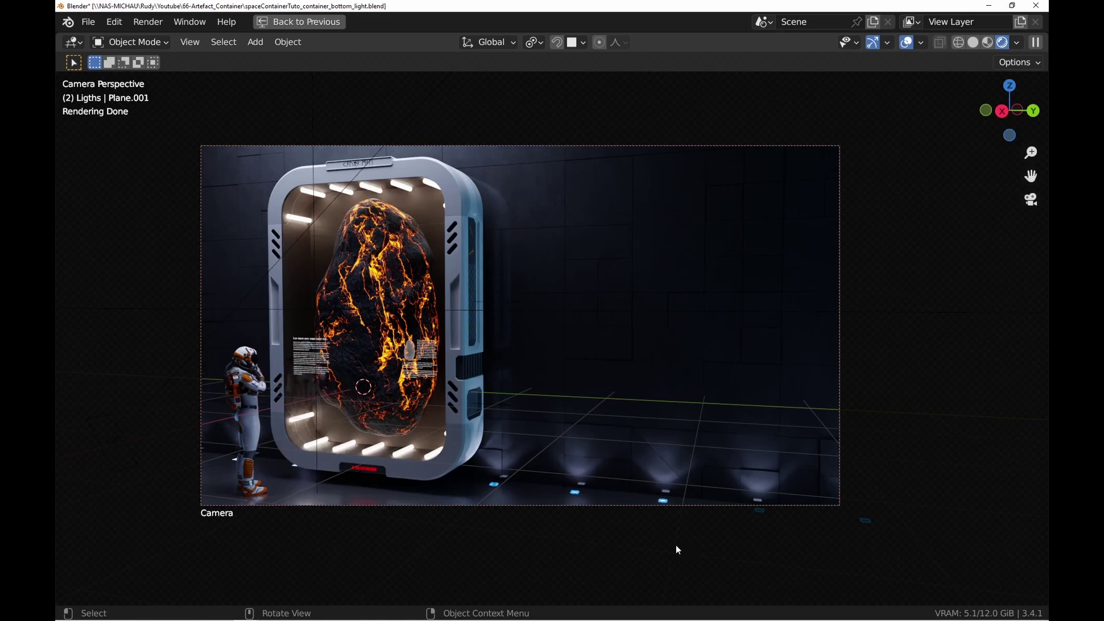
pyautogui.click(907, 49)
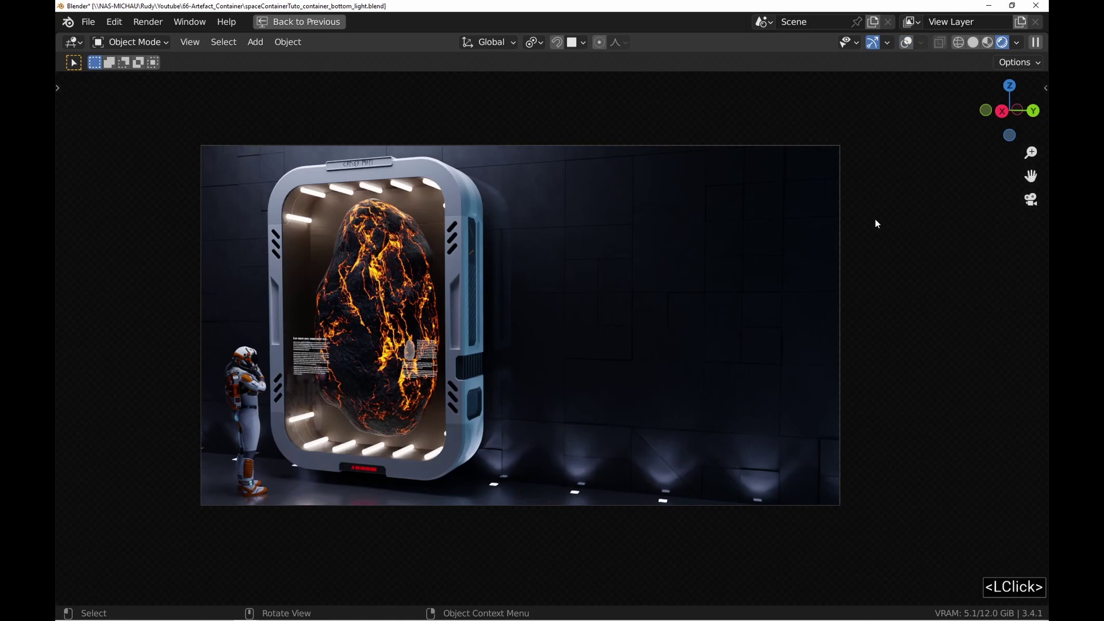